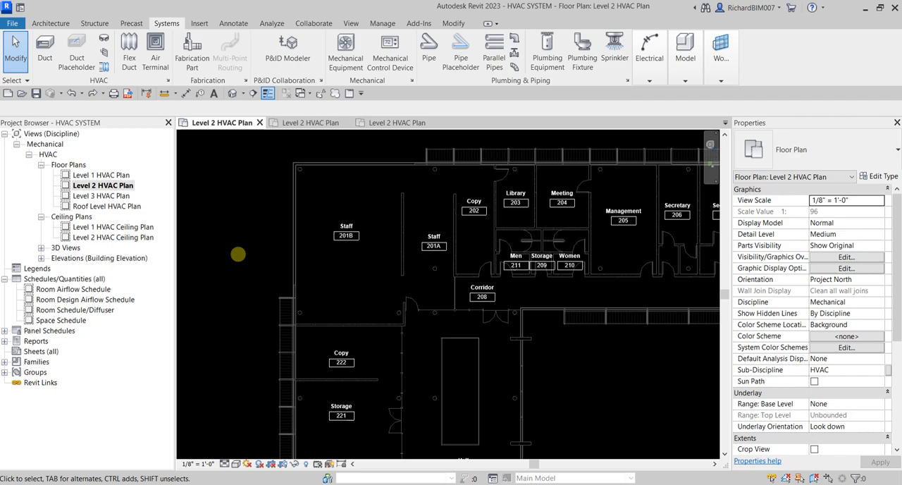
Step: Place a 24x24 - 10 Neck rectangular face round neck supply diffuser in the upper-left area of room Staff 201B
{"action": "left_click", "coordinate": [242, 242]}
{"action": "key", "text": "ctrl"}
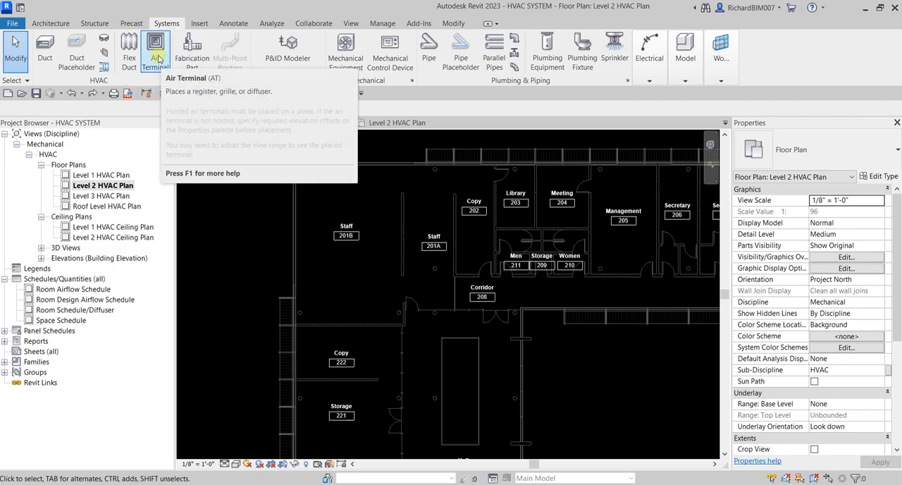
{"action": "left_click", "coordinate": [157, 57]}
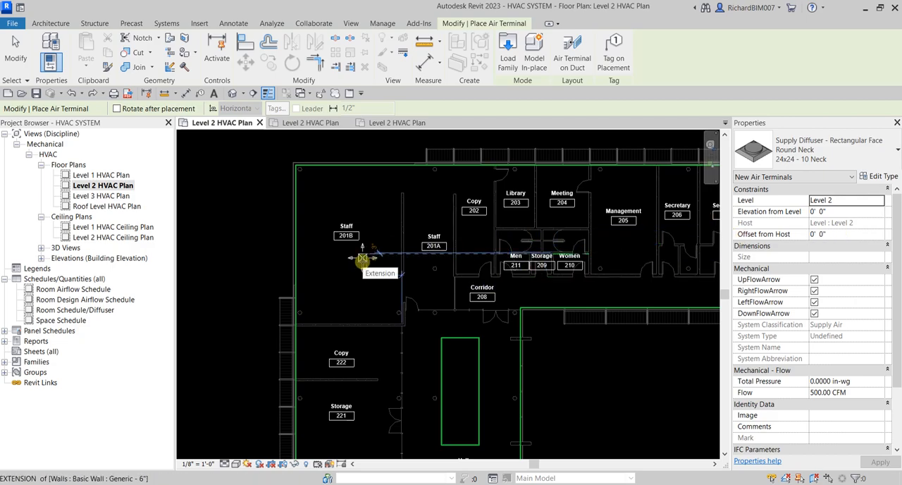
{"action": "scroll", "coordinate": [363, 205], "scroll_direction": "up", "scroll_amount": 2}
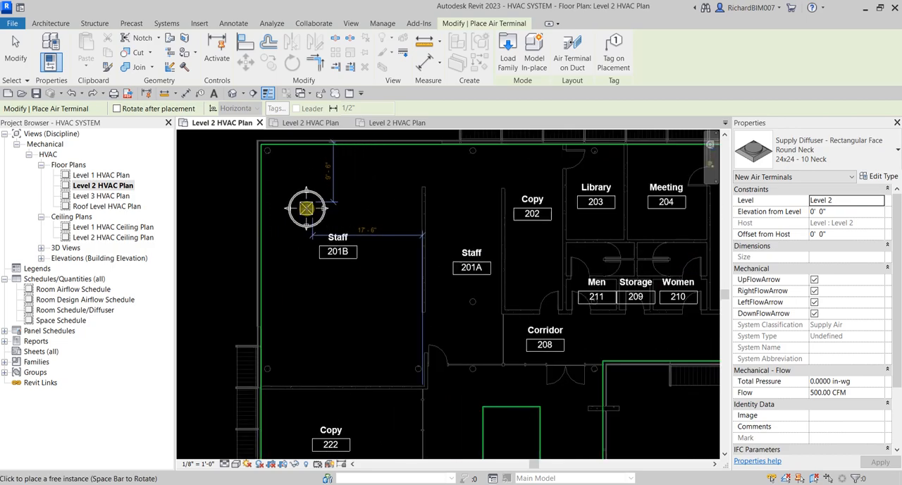
{"action": "left_click", "coordinate": [306, 207]}
{"action": "left_click", "coordinate": [17, 51]}
{"action": "middle_click_drag", "start_coordinate": [208, 247], "coordinate": [258, 258]}
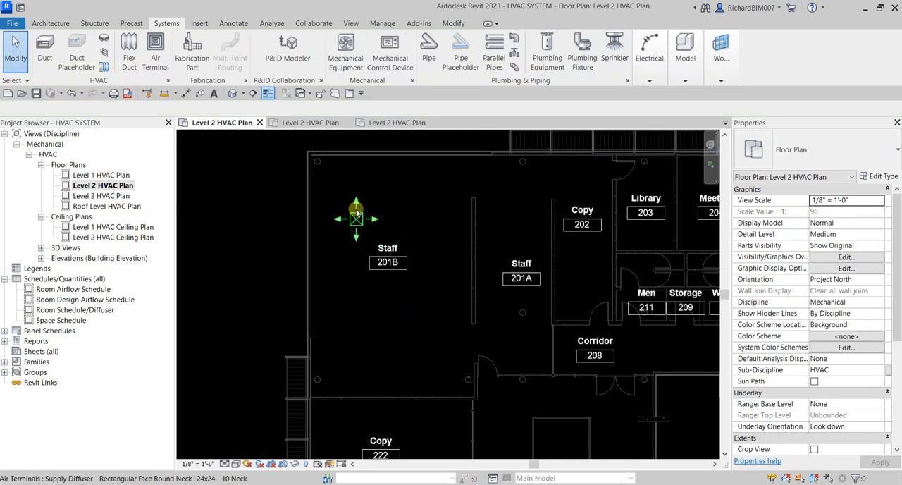
Step: Set the Staff 201B supply diffuser's offset from host to 8' 0"
{"action": "left_click", "coordinate": [357, 217]}
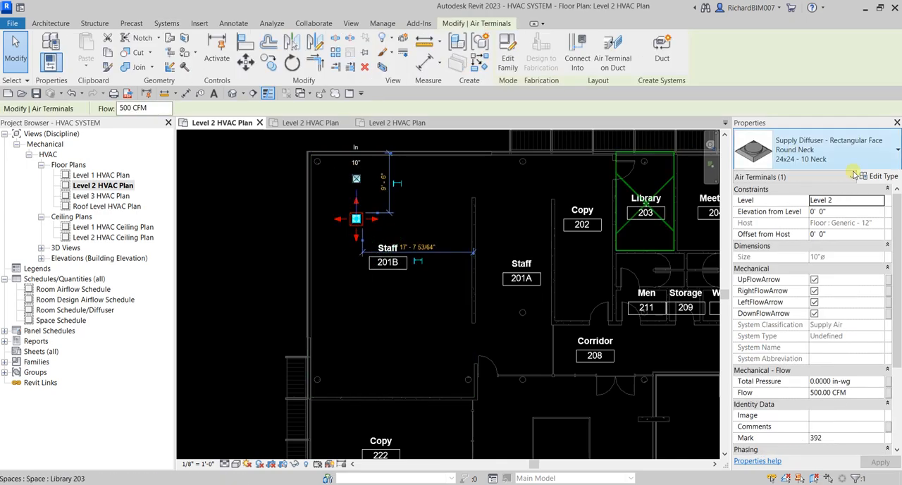
{"action": "left_click", "coordinate": [843, 236]}
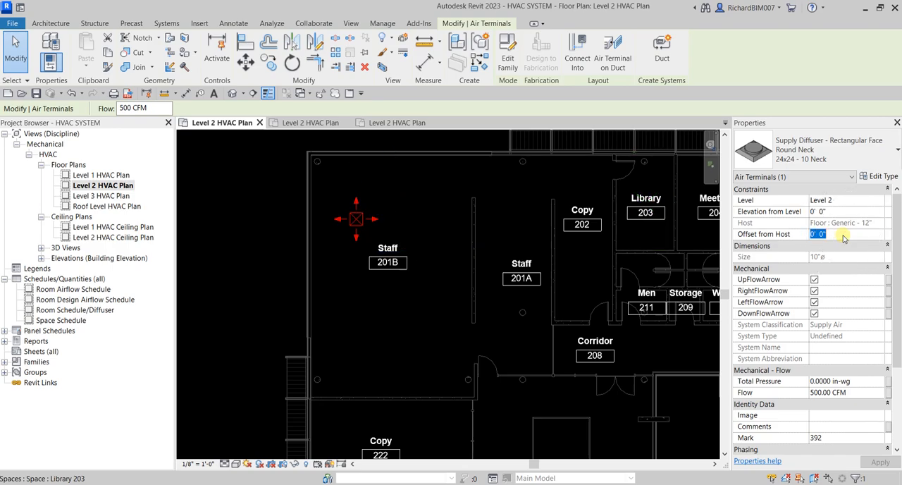
{"action": "type", "text": "8"}
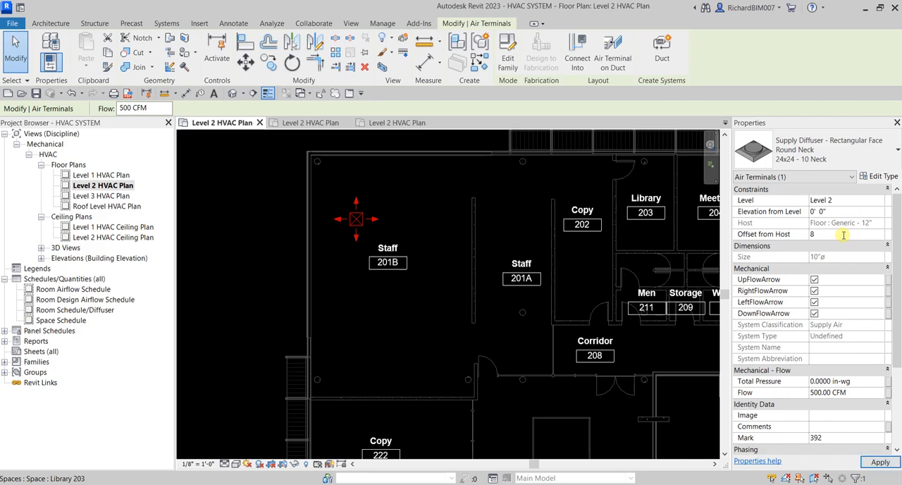
{"action": "left_click", "coordinate": [876, 462]}
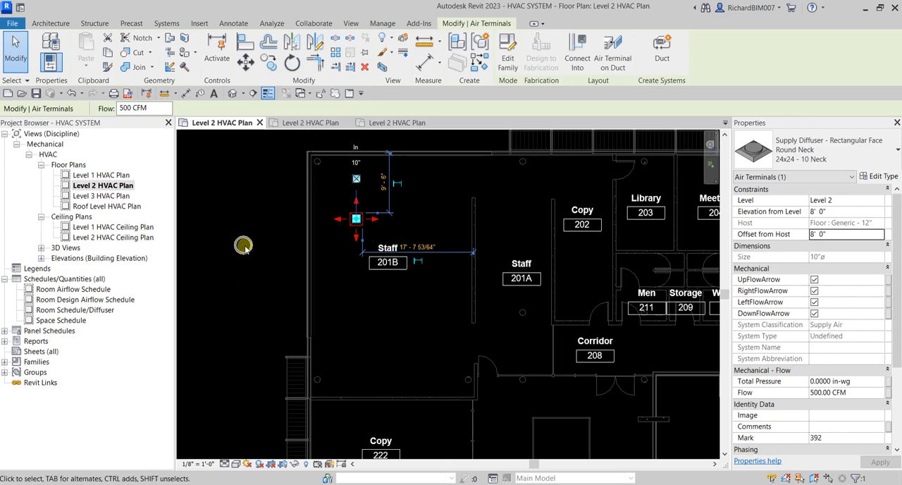
{"action": "left_click", "coordinate": [215, 245]}
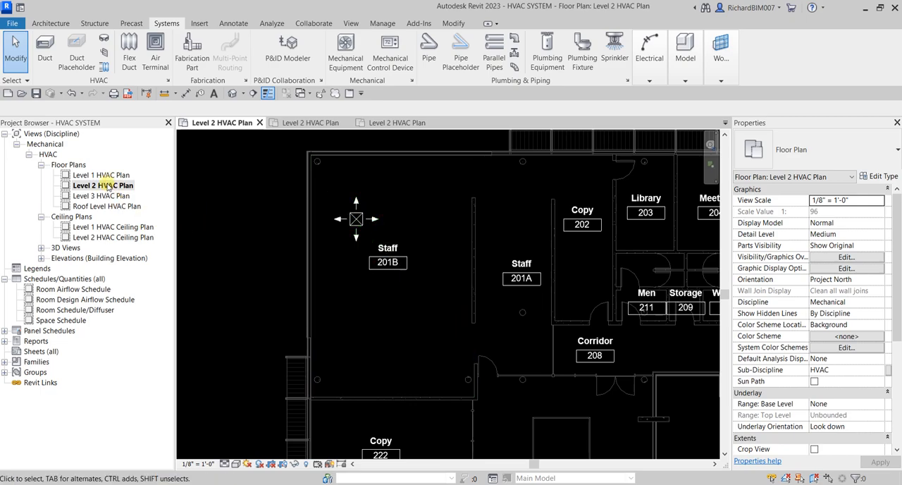
Step: Open the Level 2 HVAC Ceiling Plan and examine the diffuser's position against the ceiling grid and light fixtures
{"action": "key", "text": "ctrl"}
{"action": "double_click", "coordinate": [107, 238]}
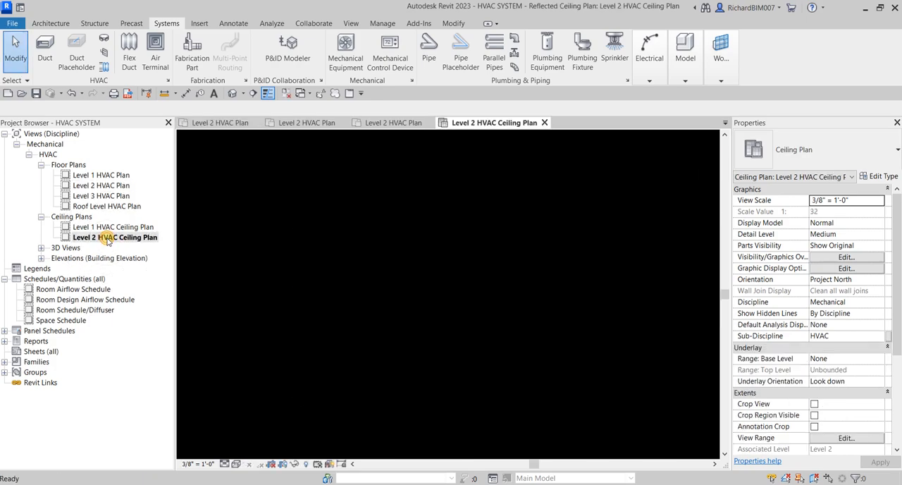
{"action": "scroll", "coordinate": [306, 206], "scroll_direction": "up", "scroll_amount": 5}
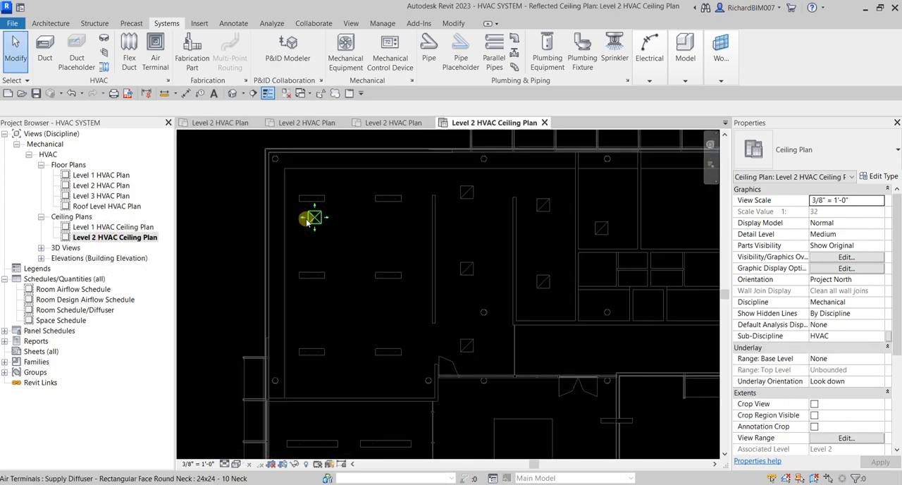
{"action": "scroll", "coordinate": [308, 218], "scroll_direction": "down", "scroll_amount": 2}
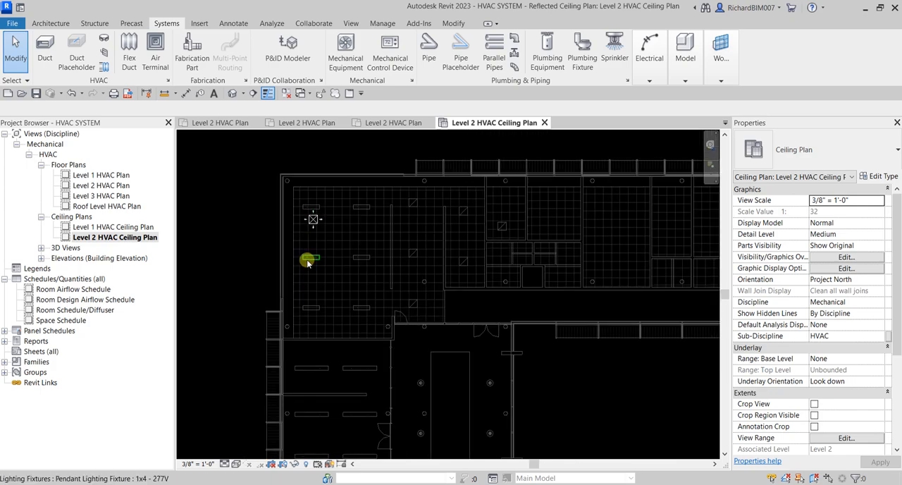
{"action": "scroll", "coordinate": [229, 256], "scroll_direction": "down", "scroll_amount": 2}
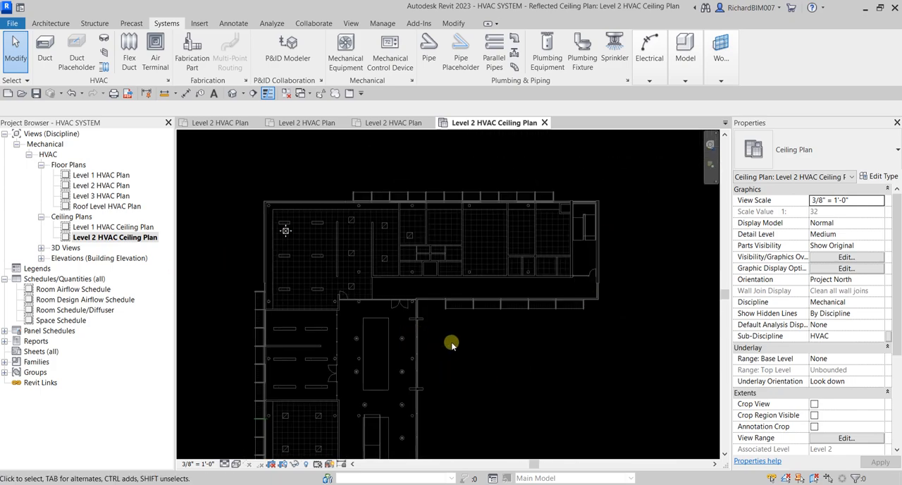
{"action": "scroll", "coordinate": [458, 349], "scroll_direction": "down", "scroll_amount": 1}
{"action": "scroll", "coordinate": [425, 296], "scroll_direction": "up", "scroll_amount": 3}
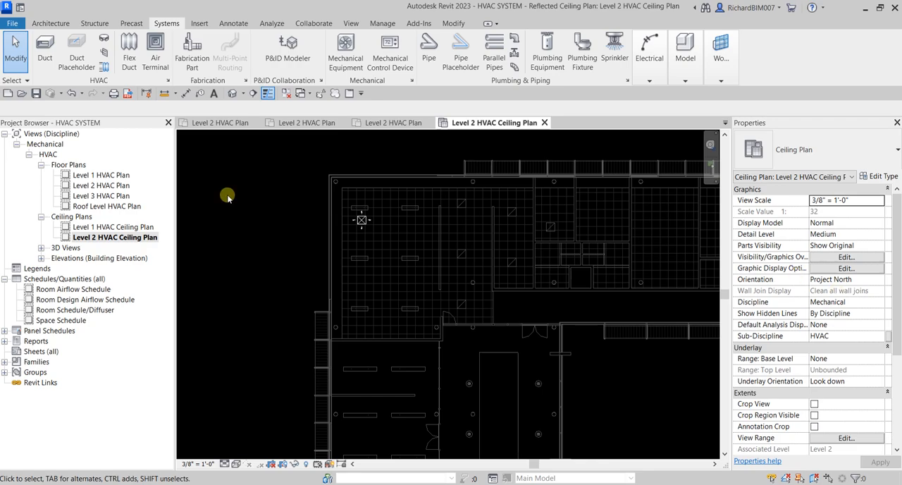
{"action": "scroll", "coordinate": [288, 226], "scroll_direction": "up", "scroll_amount": 3}
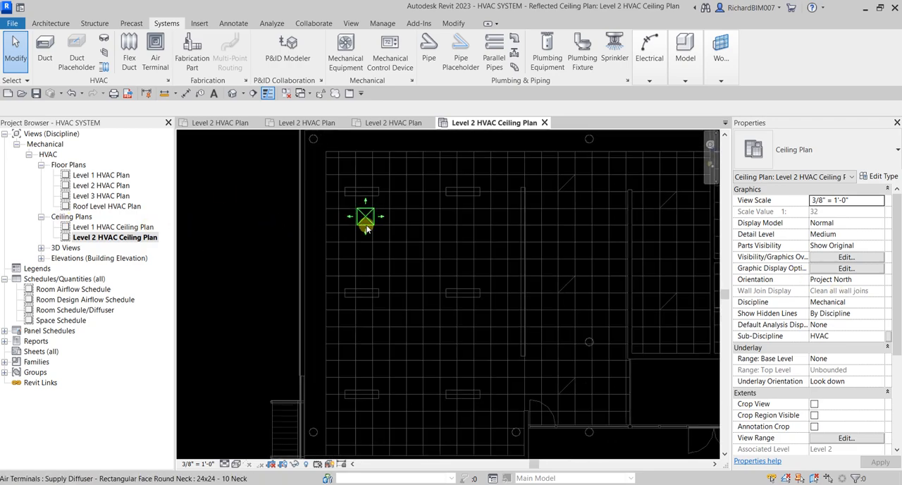
{"action": "scroll", "coordinate": [365, 220], "scroll_direction": "up", "scroll_amount": 2}
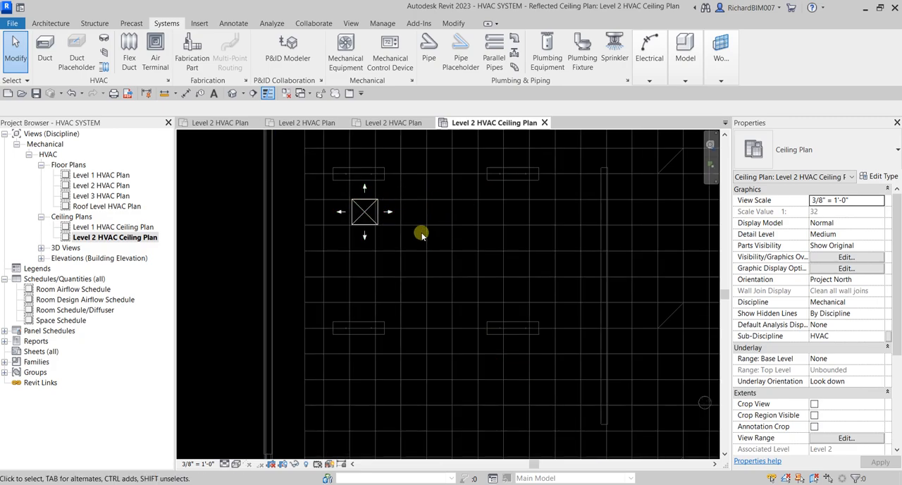
Step: Align the supply diffuser's top edge with the nearest horizontal ceiling grid line
{"action": "left_click", "coordinate": [453, 23]}
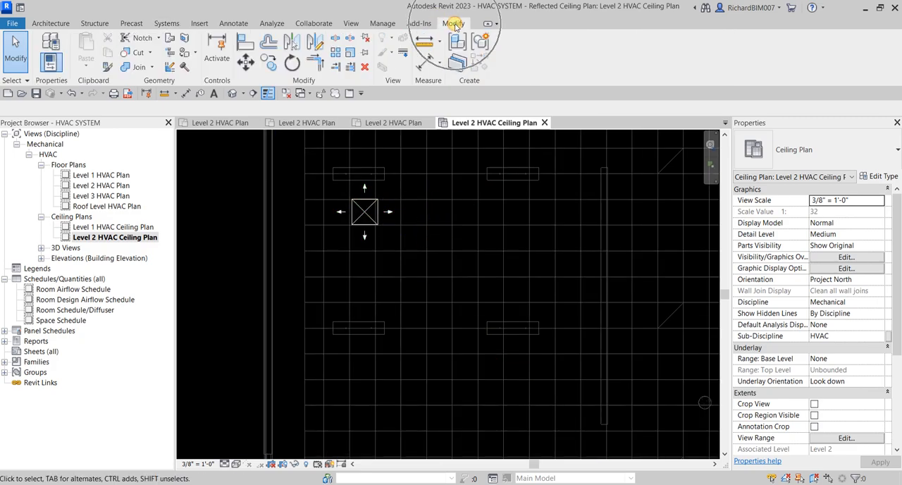
{"action": "left_click", "coordinate": [249, 42]}
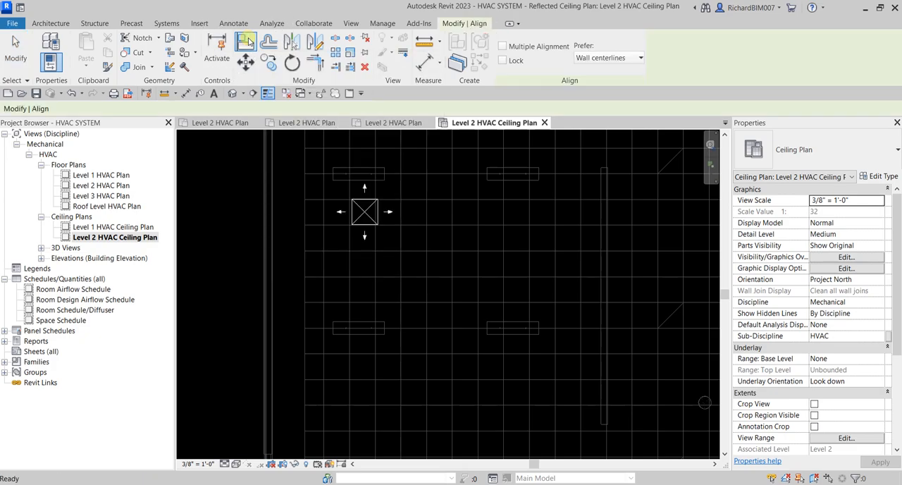
{"action": "scroll", "coordinate": [391, 194], "scroll_direction": "up", "scroll_amount": 2}
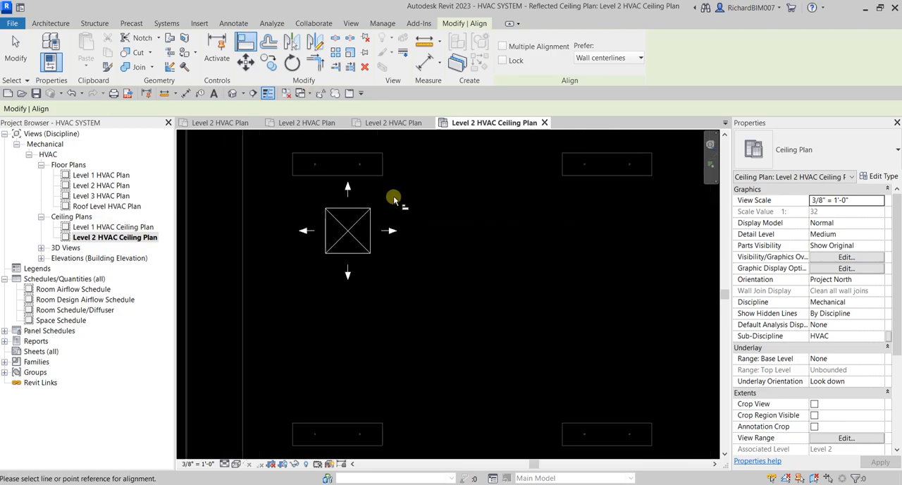
{"action": "left_click", "coordinate": [399, 215]}
{"action": "scroll", "coordinate": [399, 211], "scroll_direction": "up", "scroll_amount": 2}
{"action": "scroll", "coordinate": [398, 209], "scroll_direction": "up", "scroll_amount": 2}
{"action": "left_click", "coordinate": [270, 213]}
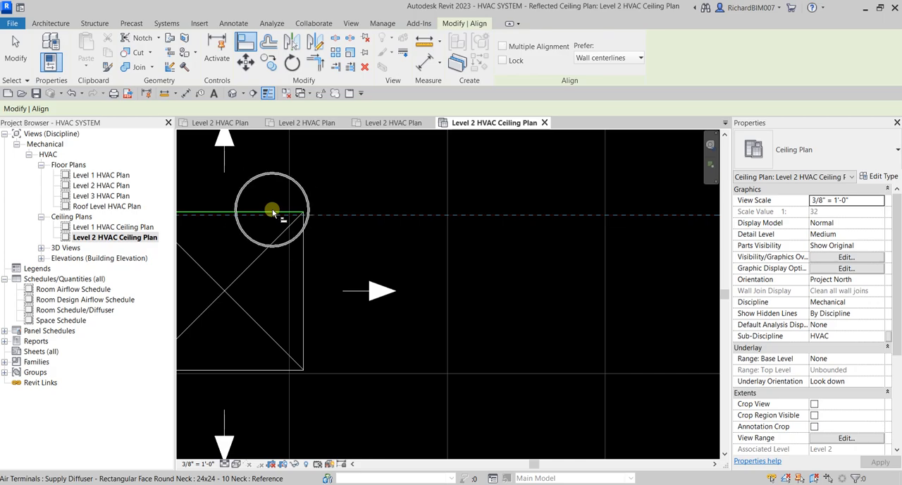
Step: Align the diffuser's right edge with the vertical ceiling grid line to its right
{"action": "scroll", "coordinate": [486, 370], "scroll_direction": "down", "scroll_amount": 2}
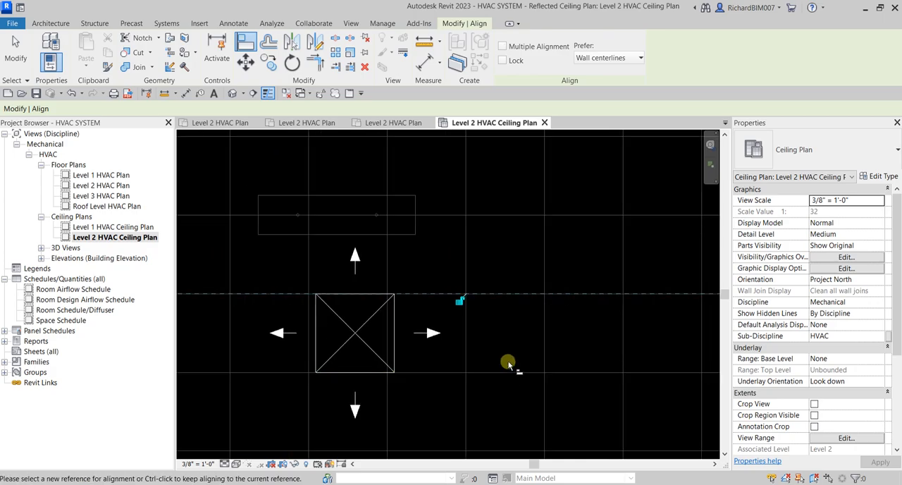
{"action": "left_click", "coordinate": [467, 343]}
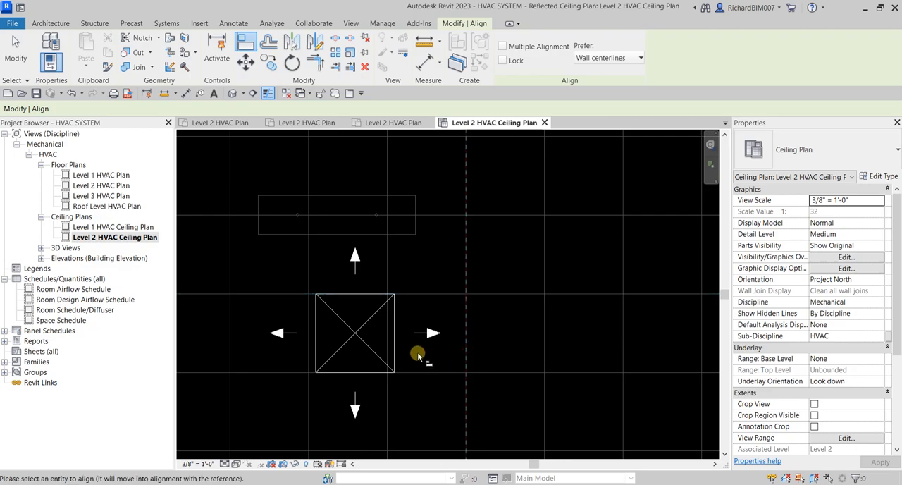
{"action": "left_click", "coordinate": [396, 349]}
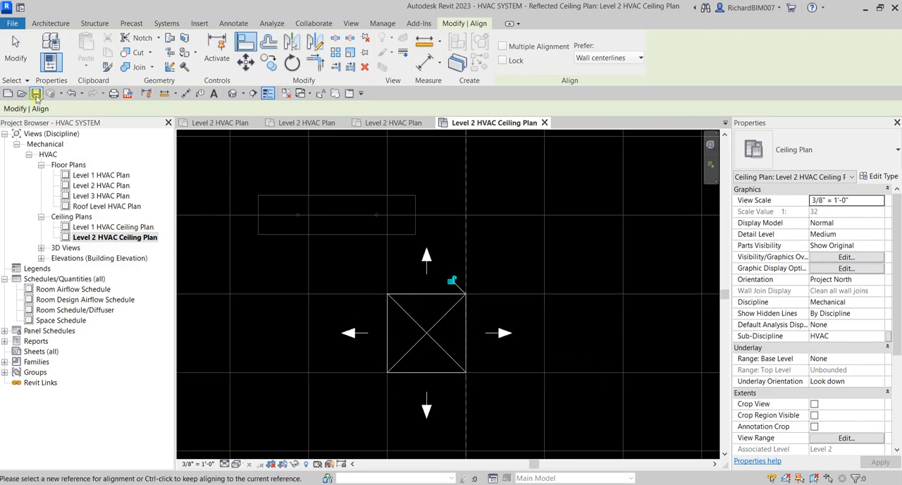
{"action": "left_click", "coordinate": [15, 51]}
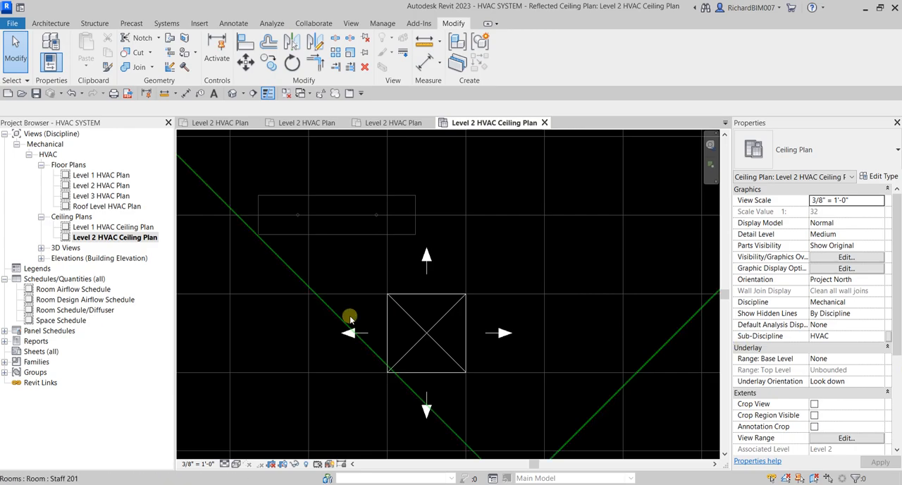
{"action": "left_click", "coordinate": [409, 316]}
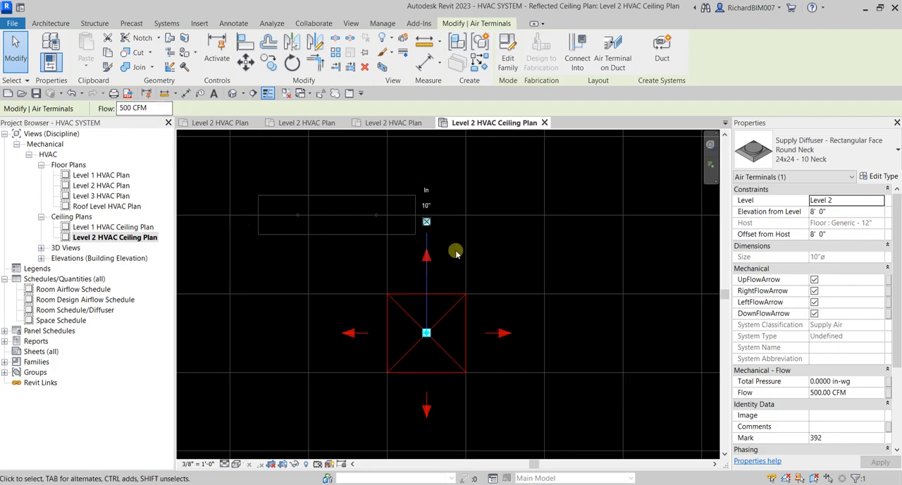
{"action": "left_click", "coordinate": [493, 250]}
{"action": "scroll", "coordinate": [494, 250], "scroll_direction": "down", "scroll_amount": 1}
{"action": "middle_click_drag", "start_coordinate": [515, 261], "coordinate": [471, 218]}
{"action": "scroll", "coordinate": [471, 218], "scroll_direction": "down", "scroll_amount": 4}
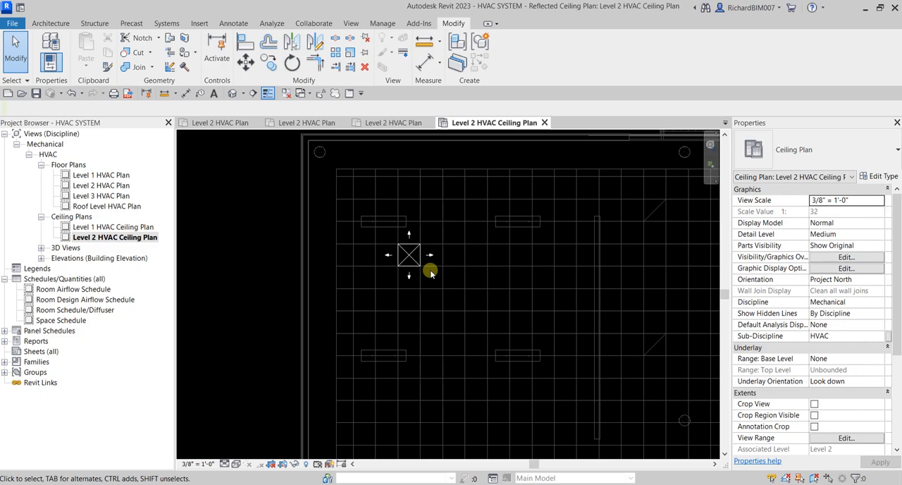
Step: Move the supply diffuser one ceiling tile straight down the plan, snapping its upper-right corner to the grid
{"action": "scroll", "coordinate": [431, 273], "scroll_direction": "up", "scroll_amount": 3}
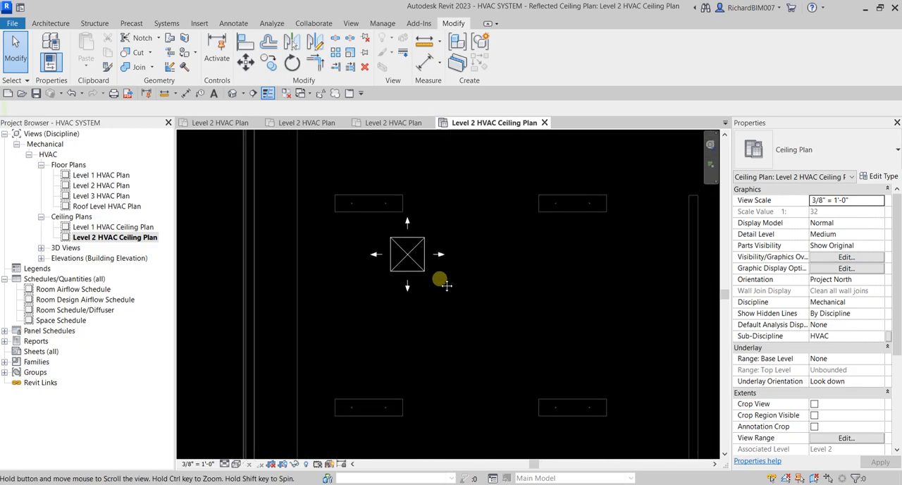
{"action": "left_click", "coordinate": [406, 259]}
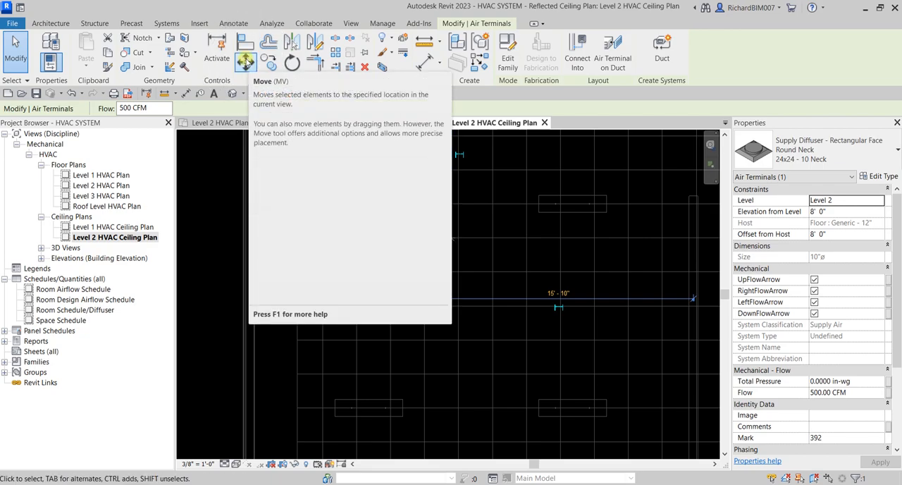
{"action": "left_click", "coordinate": [245, 60]}
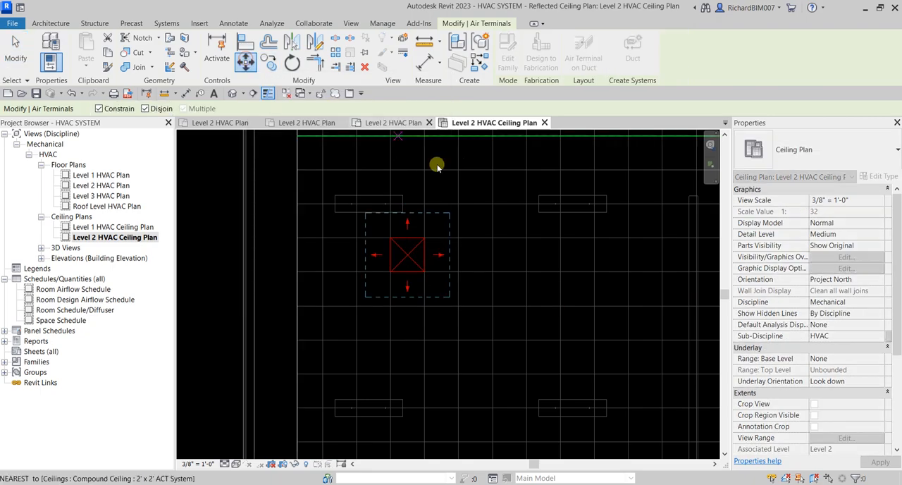
{"action": "left_click", "coordinate": [429, 241]}
{"action": "left_click", "coordinate": [428, 241]}
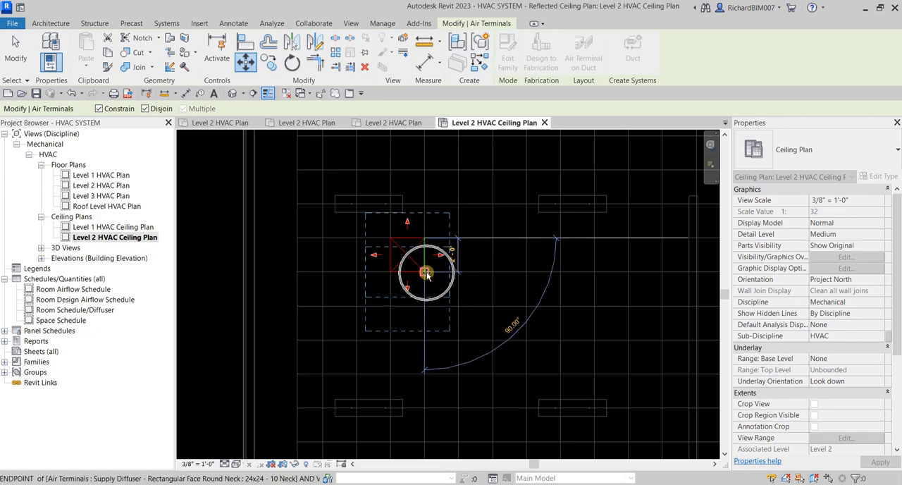
{"action": "left_click", "coordinate": [427, 273]}
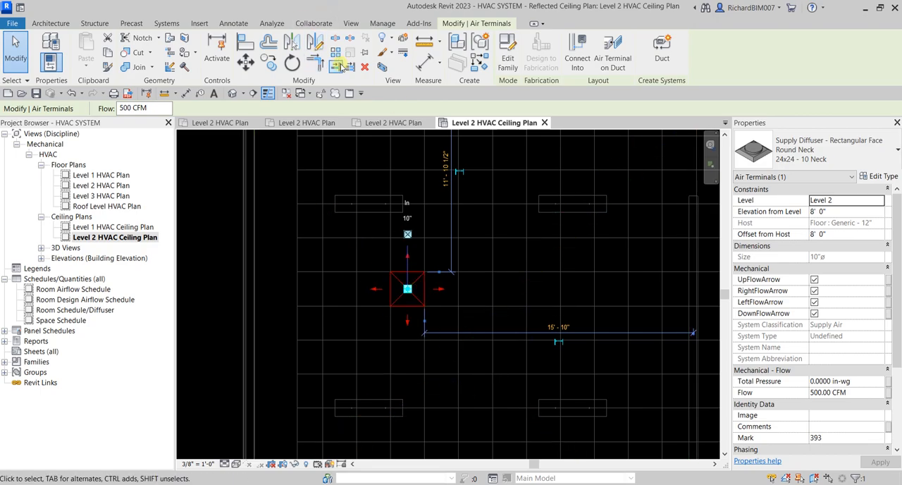
Step: Copy the supply diffuser 10' to the right along the ceiling grid, using constrained movement and multiple copies
{"action": "left_click", "coordinate": [271, 65]}
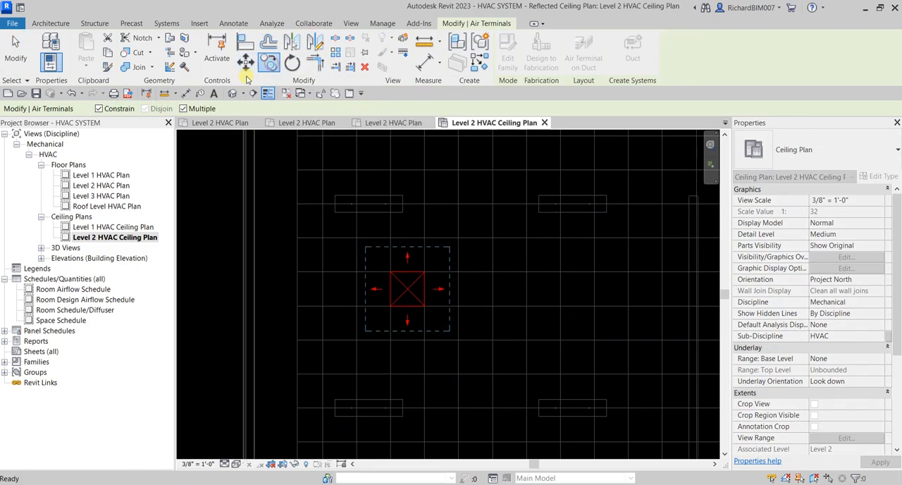
{"action": "left_click", "coordinate": [184, 109]}
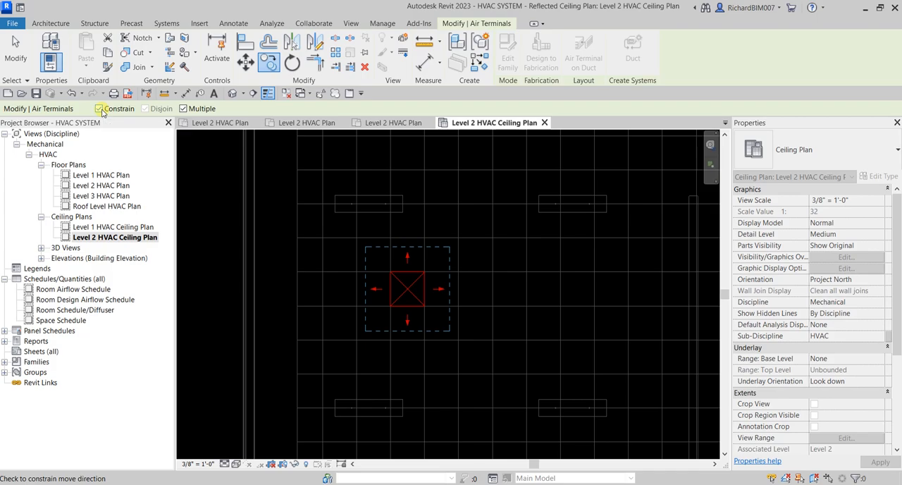
{"action": "left_click", "coordinate": [423, 272]}
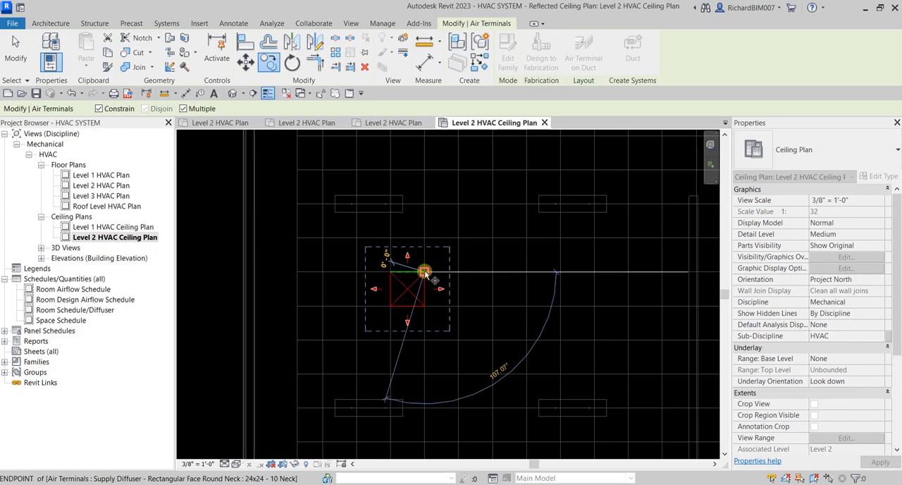
{"action": "scroll", "coordinate": [426, 271], "scroll_direction": "down", "scroll_amount": 2}
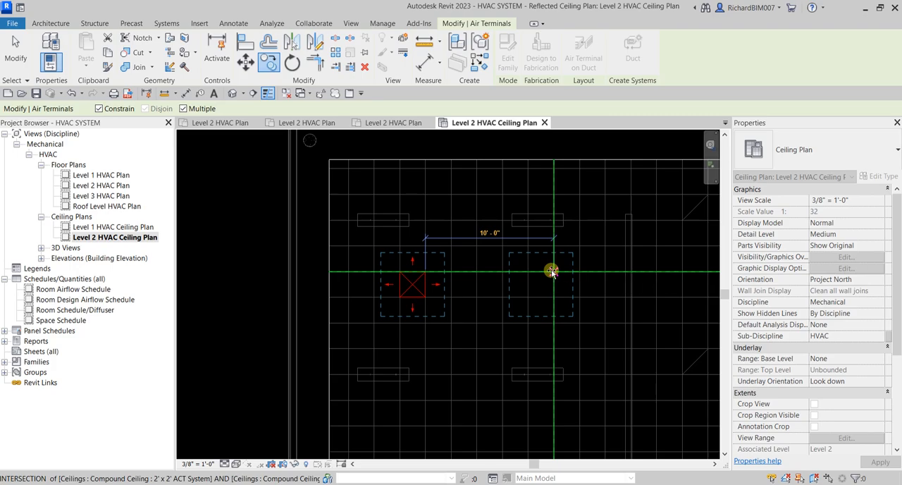
{"action": "left_click", "coordinate": [552, 272]}
Step: Copy the diffuser 16' down the plan from the second diffuser, and again to the left in that lower row, snapping to grid intersections
{"action": "scroll", "coordinate": [561, 339], "scroll_direction": "down", "scroll_amount": 1}
{"action": "middle_click_drag", "start_coordinate": [559, 350], "coordinate": [548, 198]}
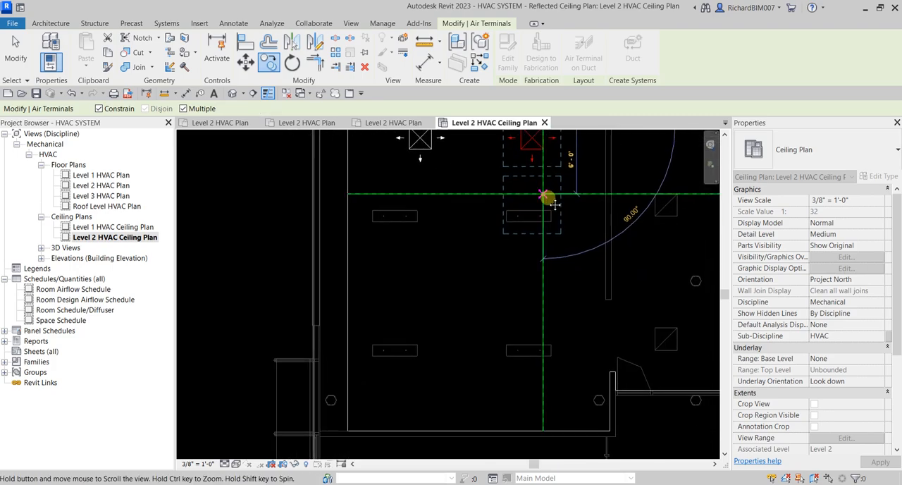
{"action": "scroll", "coordinate": [544, 306], "scroll_direction": "up", "scroll_amount": 2}
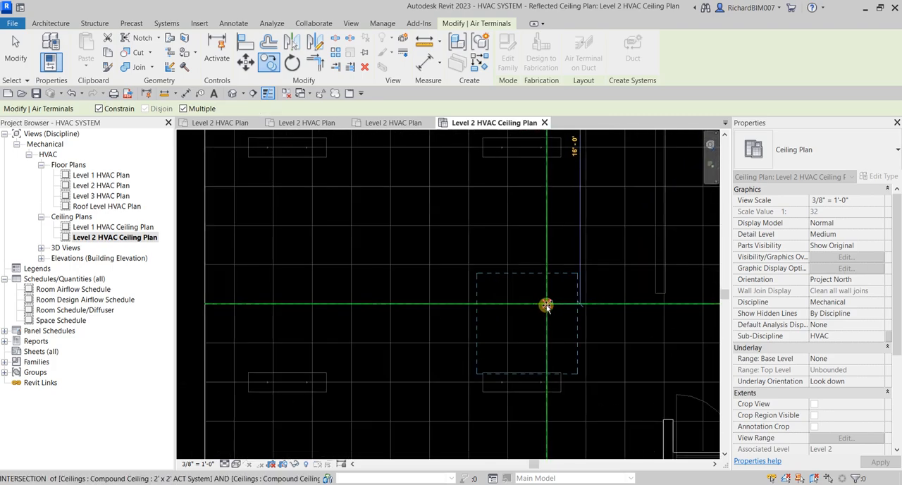
{"action": "left_click", "coordinate": [546, 304]}
{"action": "left_click", "coordinate": [312, 300]}
Step: Turn off the movement constraint and copy a diffuser into the upper row, at a grid intersection between the two partition walls
{"action": "scroll", "coordinate": [387, 258], "scroll_direction": "down", "scroll_amount": 2}
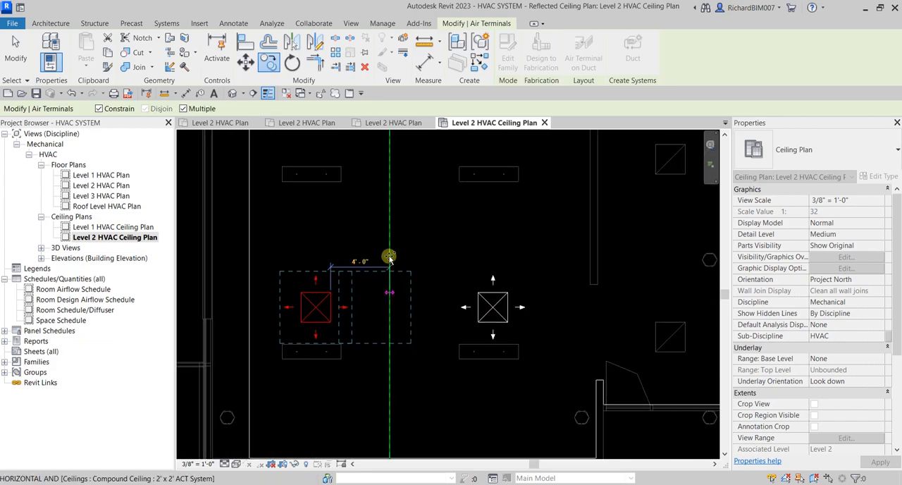
{"action": "middle_click_drag", "start_coordinate": [458, 259], "coordinate": [420, 290]}
{"action": "scroll", "coordinate": [499, 258], "scroll_direction": "down", "scroll_amount": 2}
{"action": "middle_click_drag", "start_coordinate": [550, 259], "coordinate": [352, 372]}
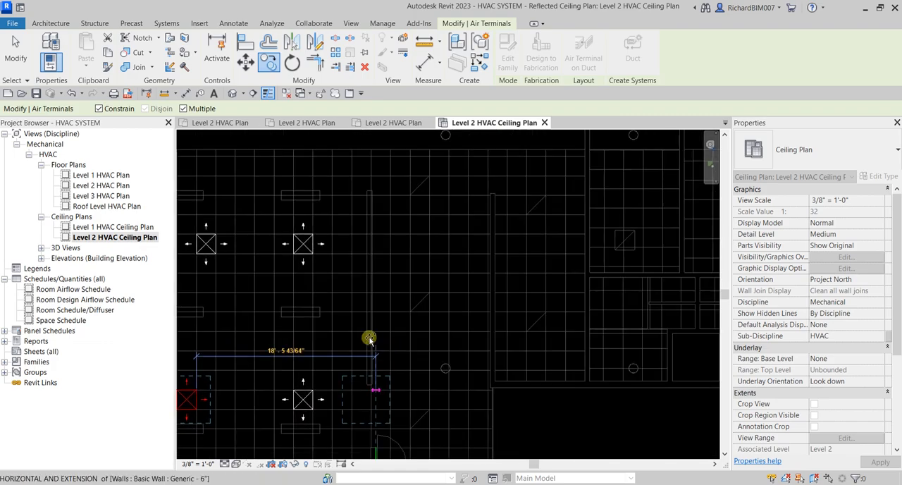
{"action": "left_click", "coordinate": [99, 109]}
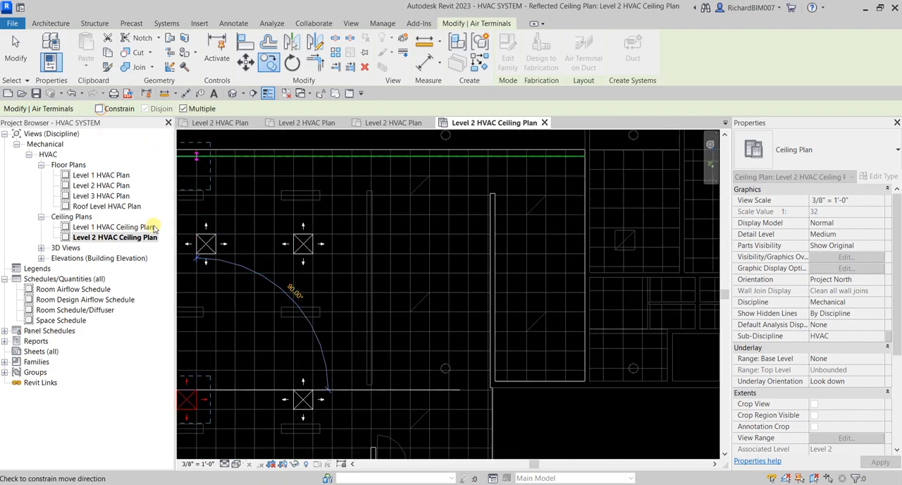
{"action": "scroll", "coordinate": [465, 247], "scroll_direction": "up", "scroll_amount": 1}
{"action": "middle_click_drag", "start_coordinate": [466, 248], "coordinate": [491, 314]}
{"action": "scroll", "coordinate": [461, 330], "scroll_direction": "down", "scroll_amount": 1}
{"action": "scroll", "coordinate": [455, 299], "scroll_direction": "down", "scroll_amount": 1}
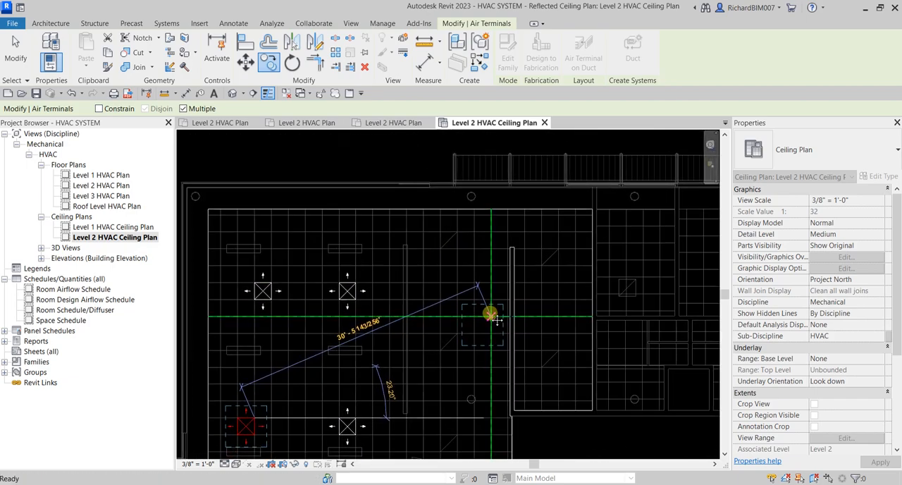
{"action": "scroll", "coordinate": [470, 306], "scroll_direction": "up", "scroll_amount": 1}
{"action": "scroll", "coordinate": [449, 299], "scroll_direction": "up", "scroll_amount": 2}
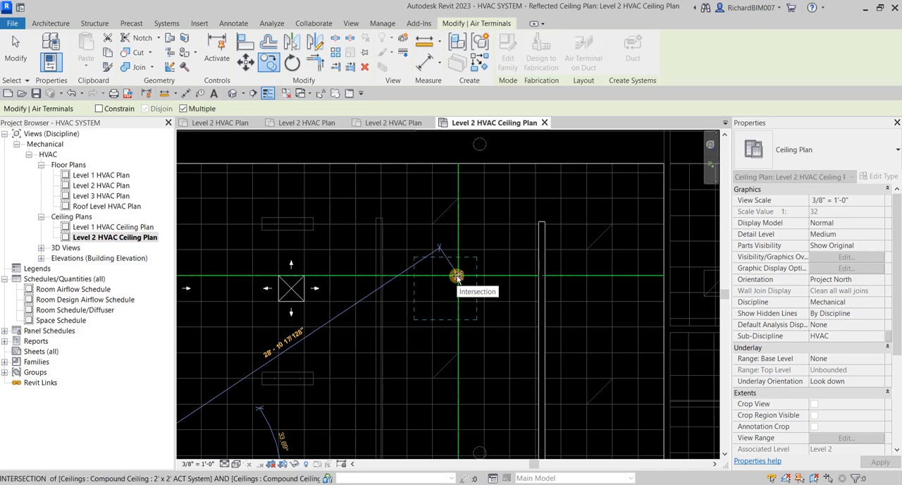
{"action": "left_click", "coordinate": [457, 275]}
Step: Copy the diffuser 12' to the right in the same row, into the narrow area beyond the partition wall
{"action": "scroll", "coordinate": [460, 310], "scroll_direction": "down", "scroll_amount": 1}
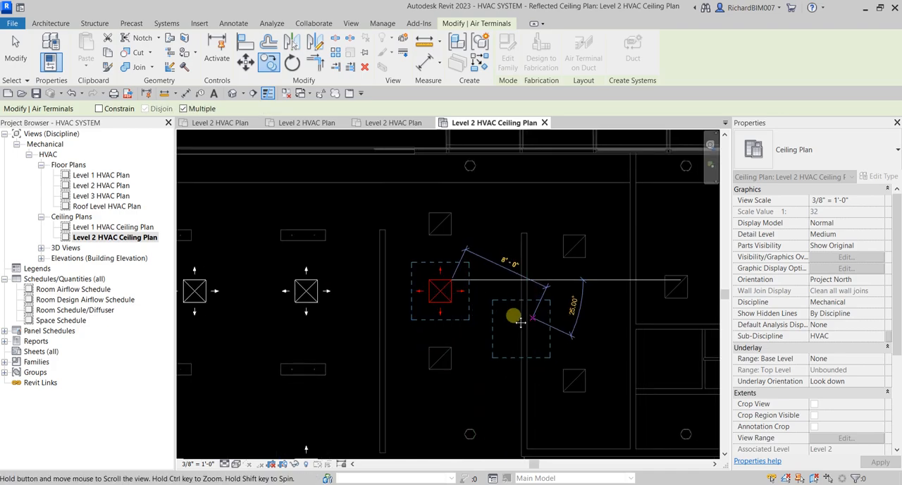
{"action": "middle_click_drag", "start_coordinate": [518, 321], "coordinate": [429, 323]}
{"action": "left_click", "coordinate": [502, 282]}
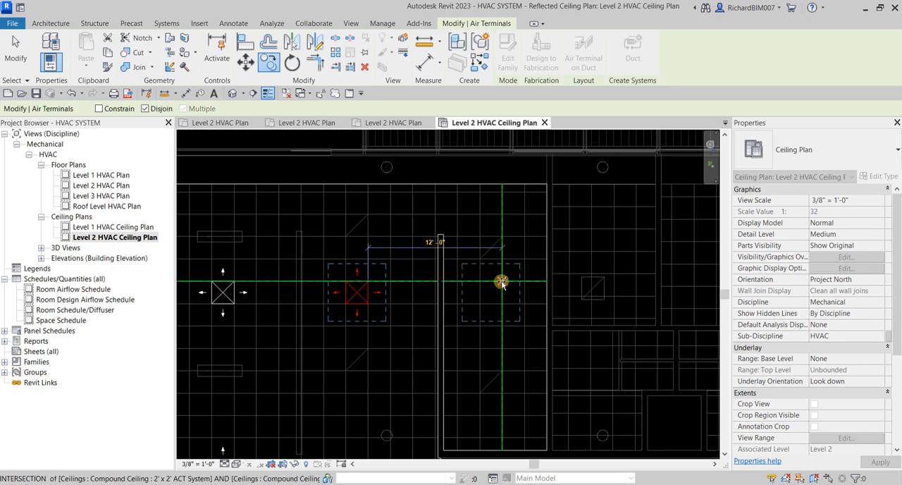
Step: Copy one more diffuser directly below the third upper-row diffuser, snapped to the ceiling grid, and end the copying
{"action": "scroll", "coordinate": [564, 344], "scroll_direction": "down", "scroll_amount": 2}
{"action": "middle_click_drag", "start_coordinate": [566, 376], "coordinate": [568, 310]}
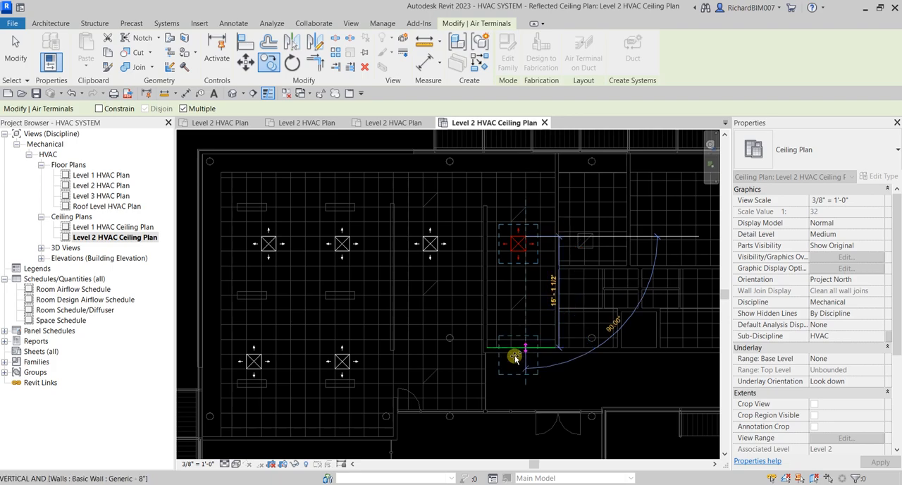
{"action": "scroll", "coordinate": [460, 376], "scroll_direction": "up", "scroll_amount": 3}
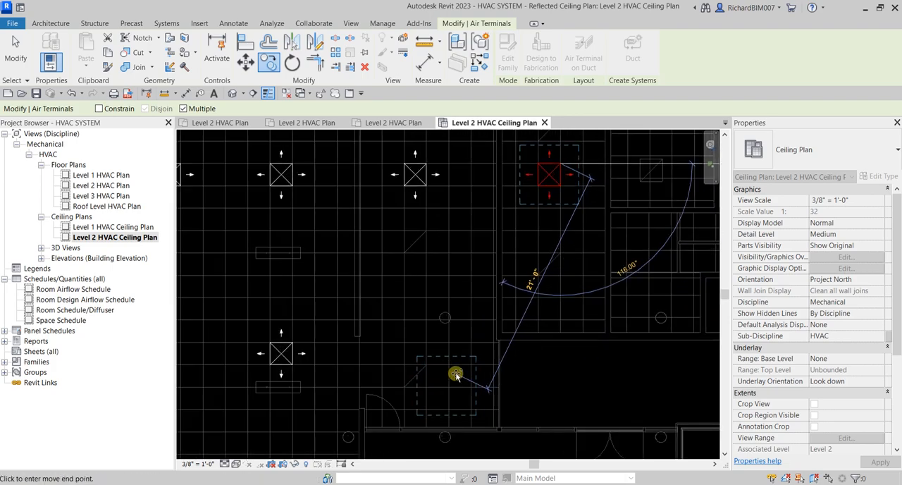
{"action": "left_click", "coordinate": [425, 321]}
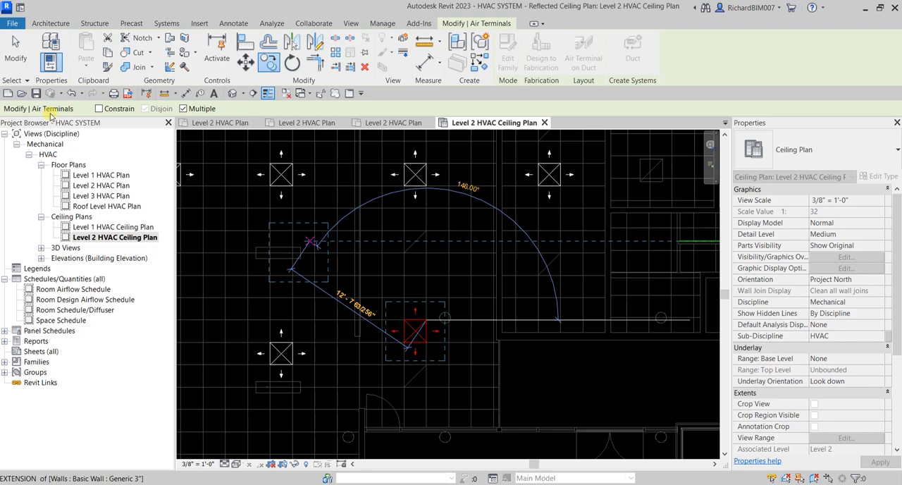
{"action": "left_click", "coordinate": [15, 49]}
{"action": "scroll", "coordinate": [525, 363], "scroll_direction": "down", "scroll_amount": 3}
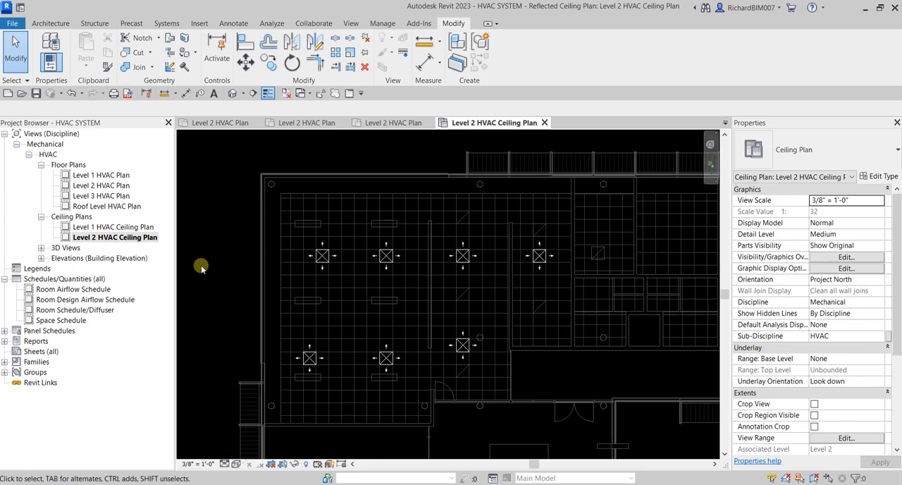
Step: Set up a new air terminal as Return Diffuser 24 x 24 Face 12 x 12 Connection with an 8' offset from host
{"action": "left_click", "coordinate": [167, 23]}
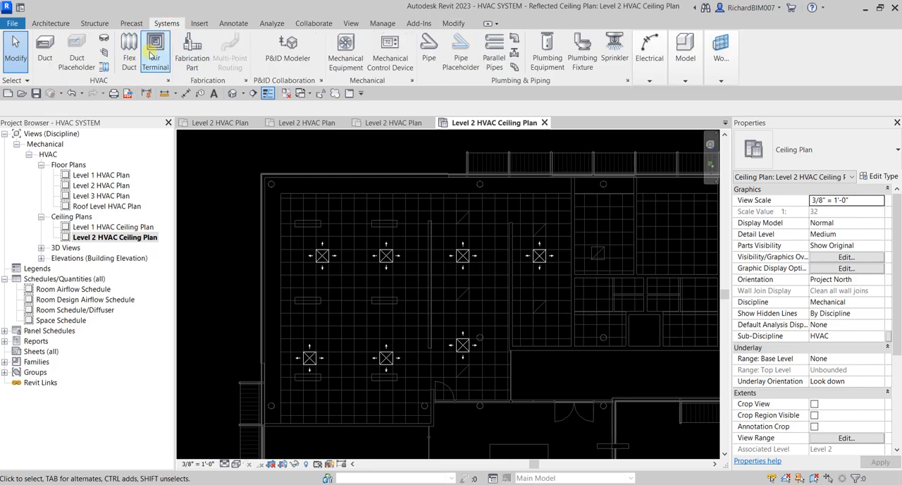
{"action": "left_click", "coordinate": [157, 48]}
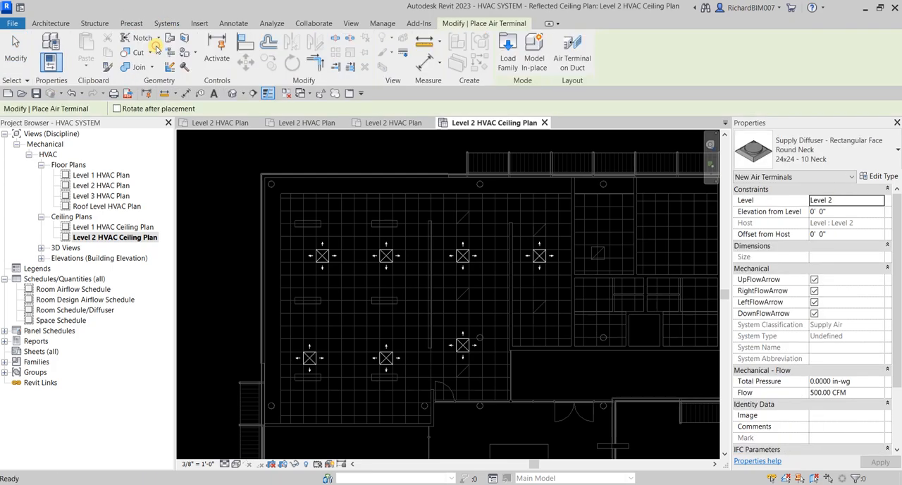
{"action": "left_click", "coordinate": [854, 148]}
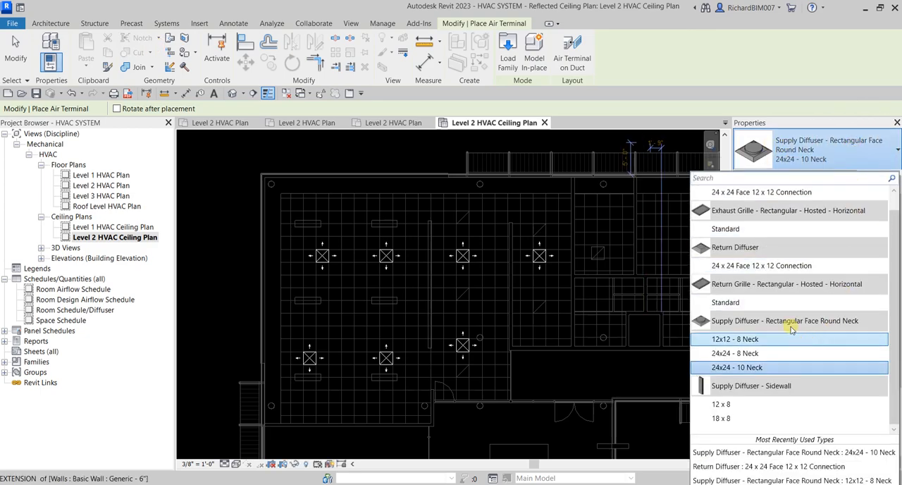
{"action": "mouse_move", "coordinate": [735, 268]}
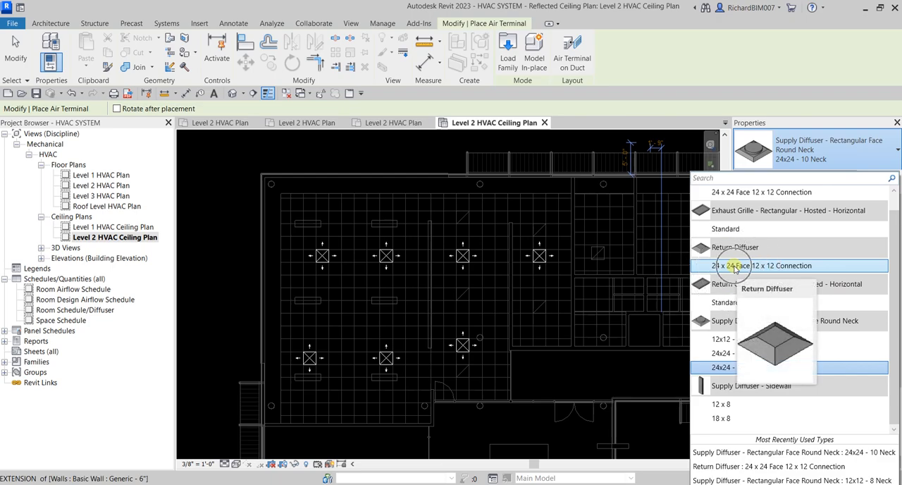
{"action": "left_click", "coordinate": [735, 266]}
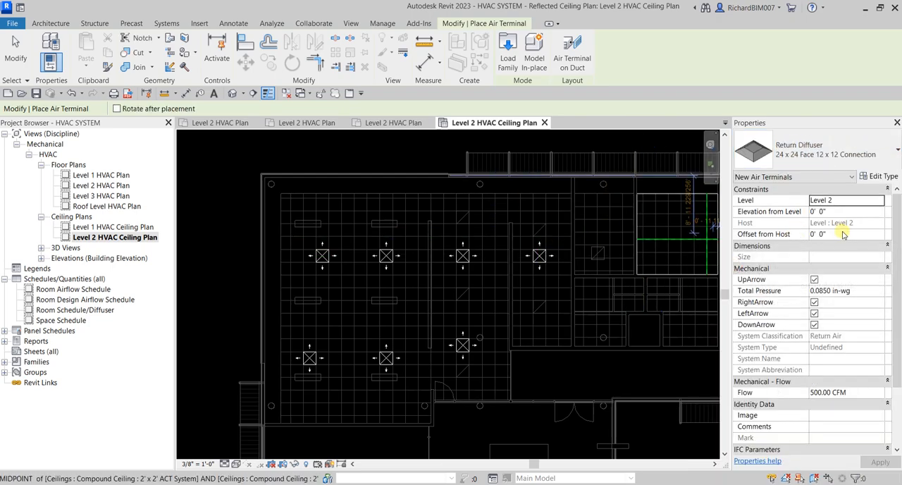
{"action": "left_click", "coordinate": [837, 238]}
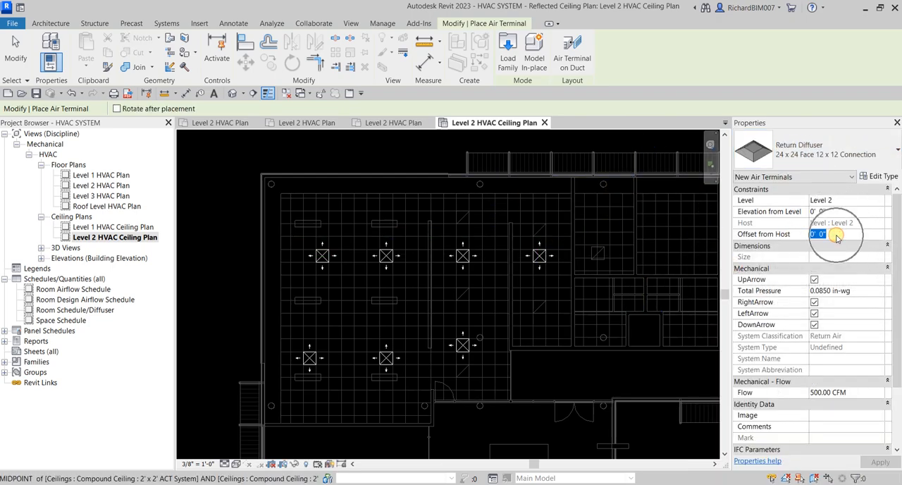
{"action": "type", "text": "8"}
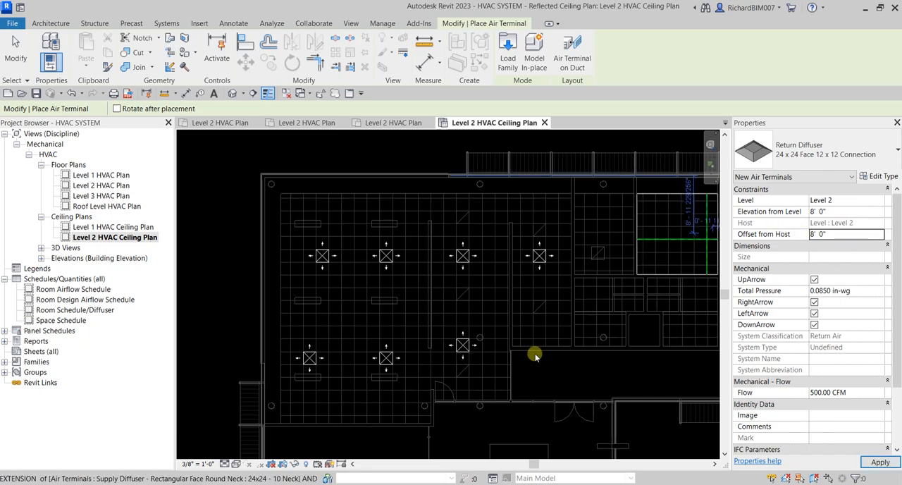
Step: Place one return diffuser just above and to the left of the third upper-row supply diffuser, and end placement
{"action": "scroll", "coordinate": [484, 339], "scroll_direction": "up", "scroll_amount": 5}
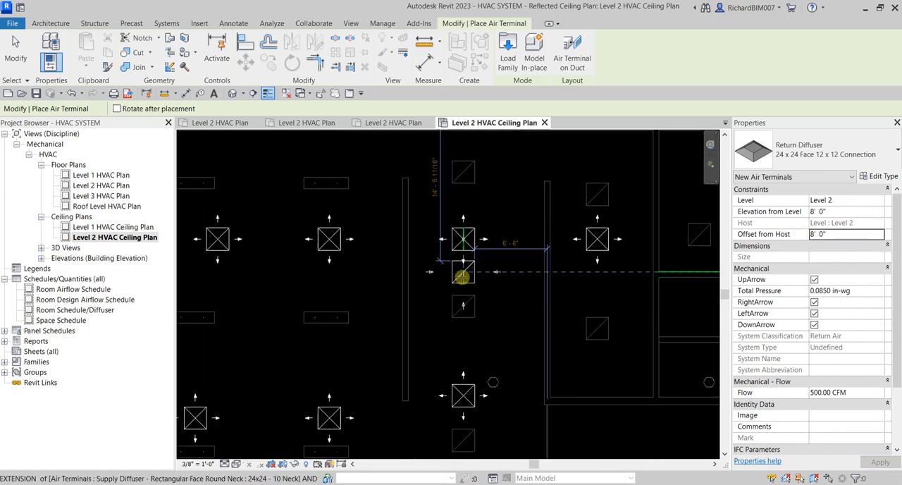
{"action": "left_click", "coordinate": [409, 208]}
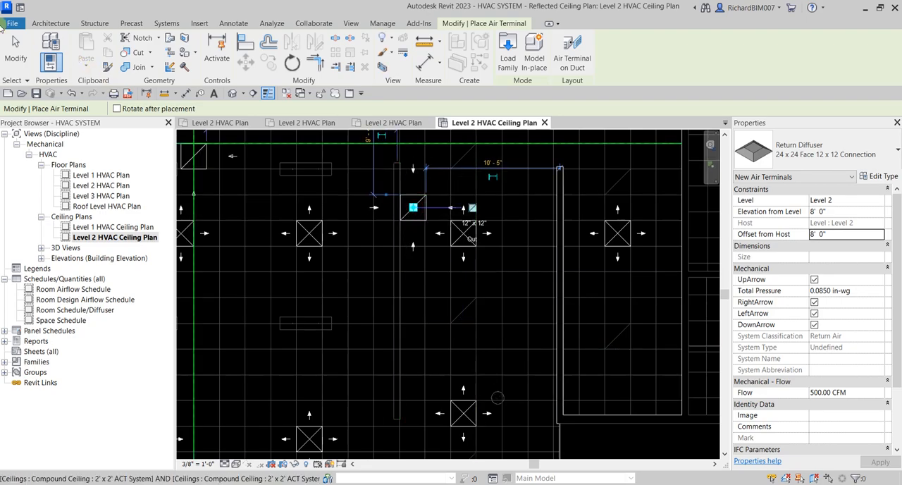
{"action": "left_click", "coordinate": [15, 49]}
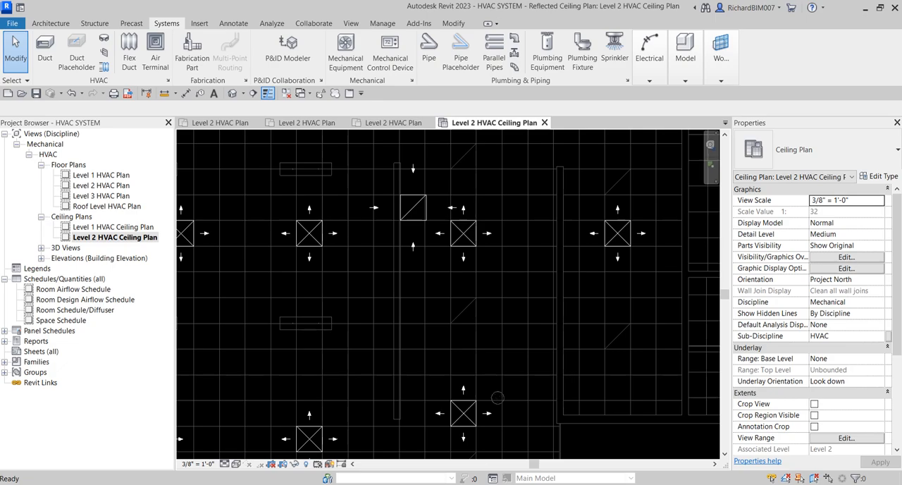
Step: Move the return diffuser to the top full grid row, with its upper-right corner on the grid intersection between the first two supply diffusers
{"action": "middle_click_drag", "start_coordinate": [406, 280], "coordinate": [550, 353]}
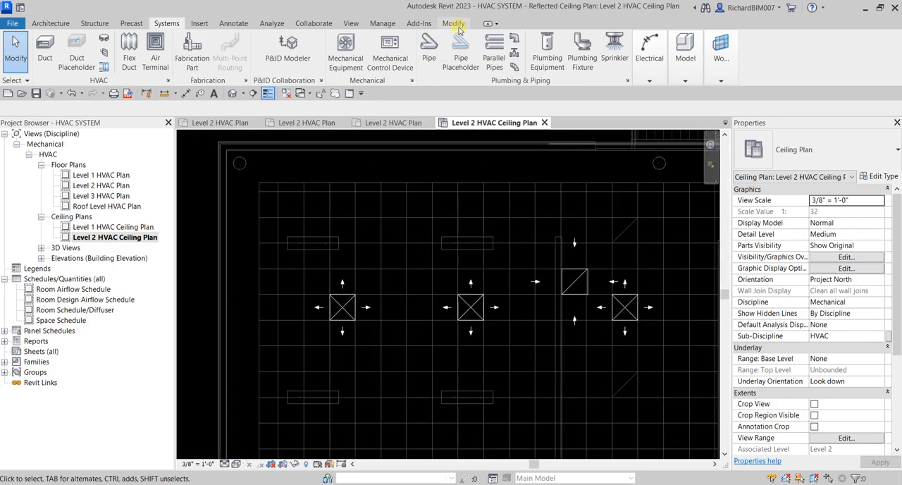
{"action": "scroll", "coordinate": [584, 231], "scroll_direction": "up", "scroll_amount": 2}
{"action": "left_click", "coordinate": [583, 303]}
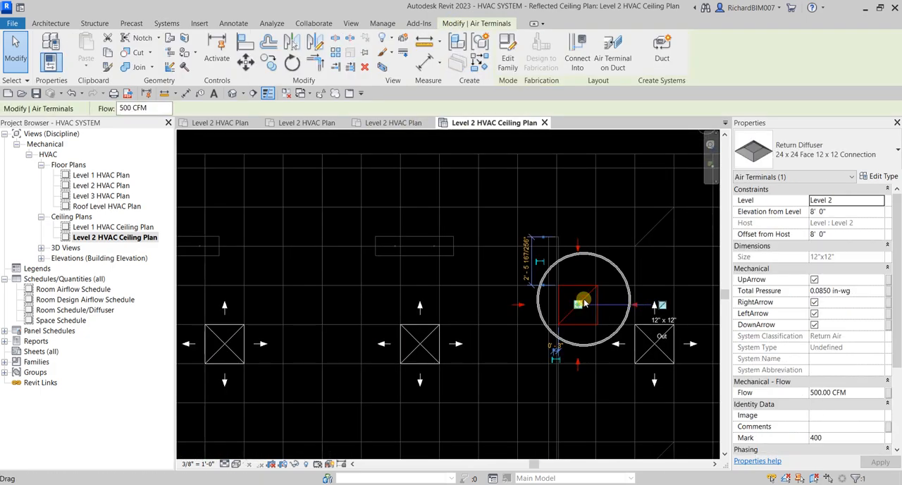
{"action": "left_click", "coordinate": [246, 62]}
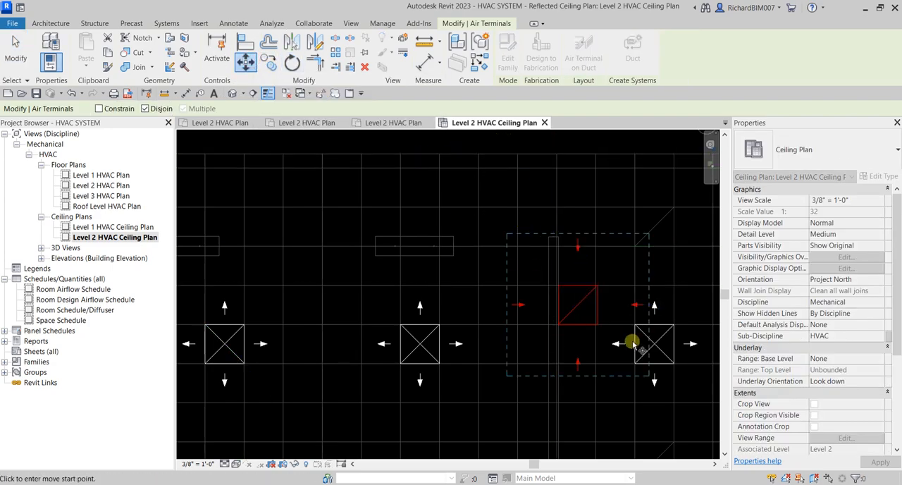
{"action": "scroll", "coordinate": [562, 288], "scroll_direction": "up", "scroll_amount": 6}
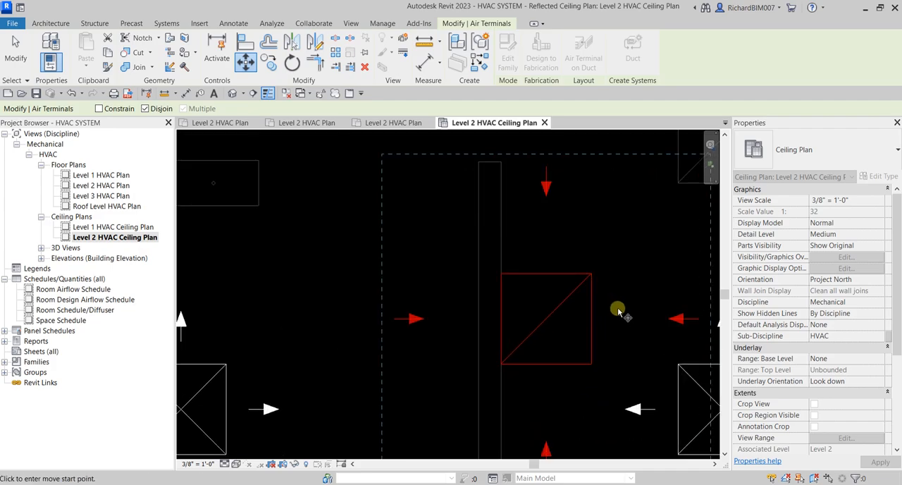
{"action": "left_click", "coordinate": [614, 259]}
{"action": "scroll", "coordinate": [564, 253], "scroll_direction": "down", "scroll_amount": 5}
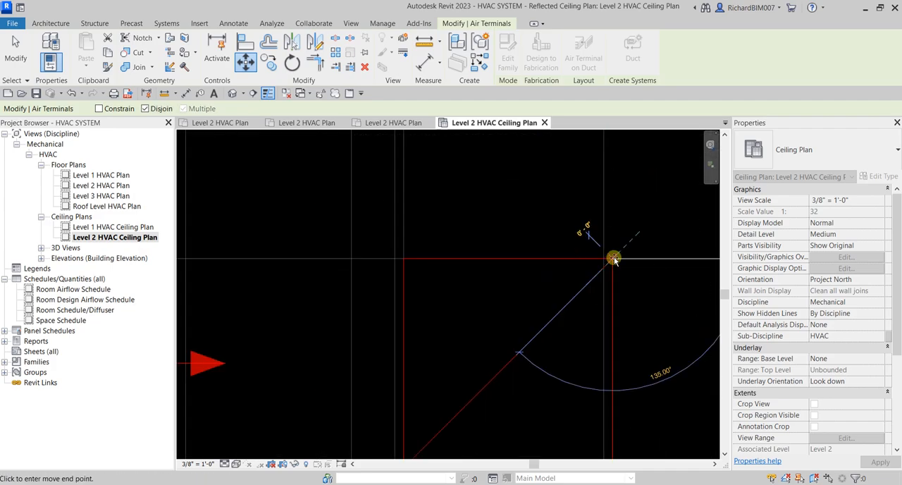
{"action": "scroll", "coordinate": [535, 257], "scroll_direction": "down", "scroll_amount": 3}
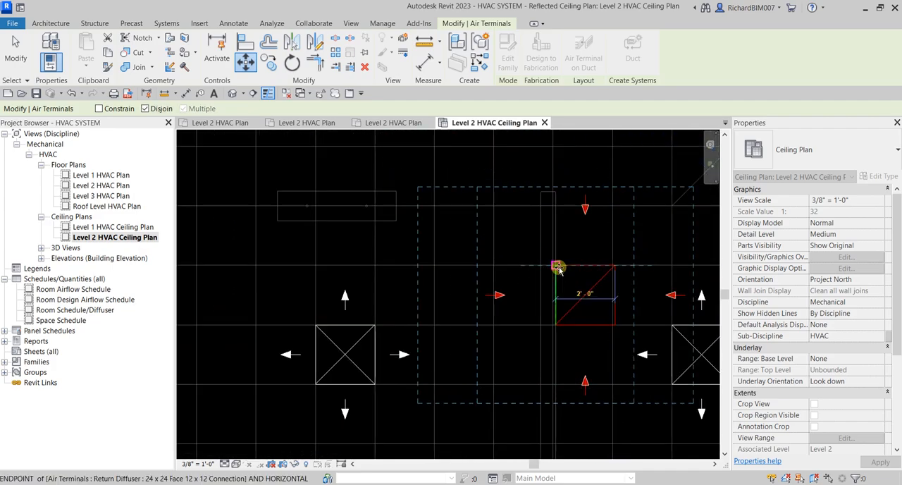
{"action": "scroll", "coordinate": [475, 305], "scroll_direction": "down", "scroll_amount": 1}
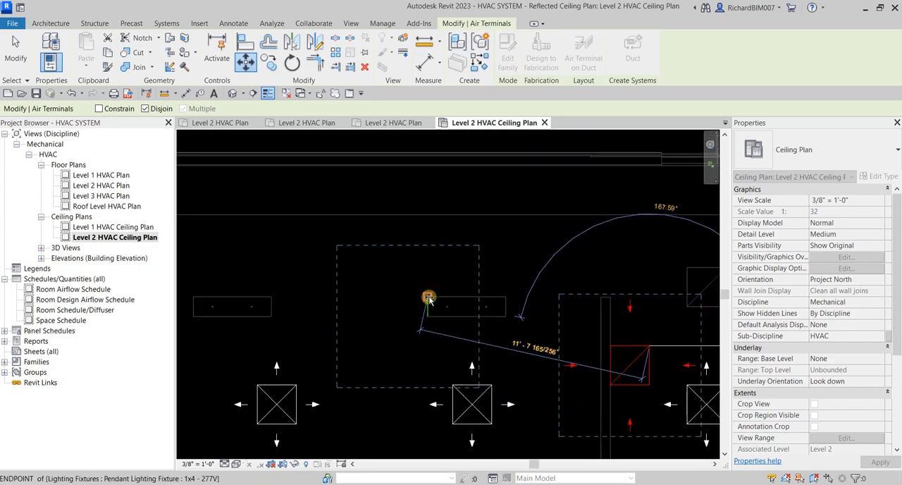
{"action": "middle_click_drag", "start_coordinate": [428, 298], "coordinate": [516, 299]}
{"action": "scroll", "coordinate": [467, 289], "scroll_direction": "up", "scroll_amount": 1}
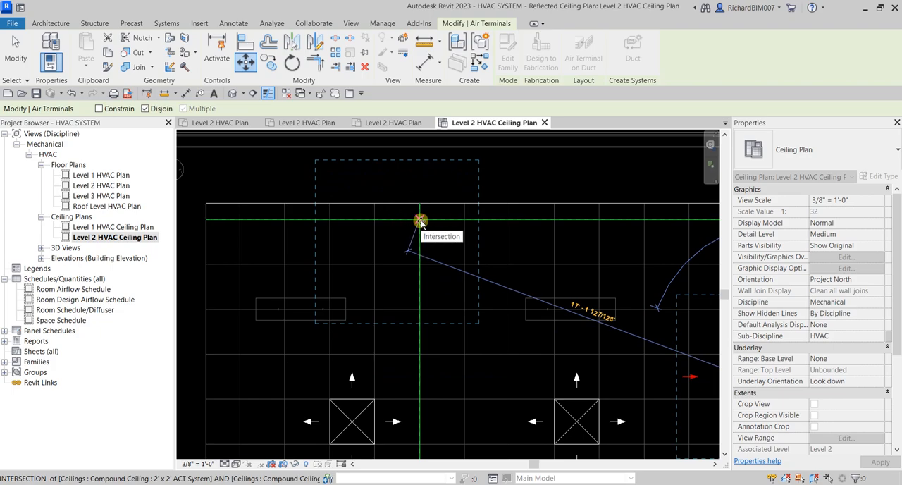
{"action": "left_click", "coordinate": [419, 222]}
{"action": "scroll", "coordinate": [479, 300], "scroll_direction": "down", "scroll_amount": 3}
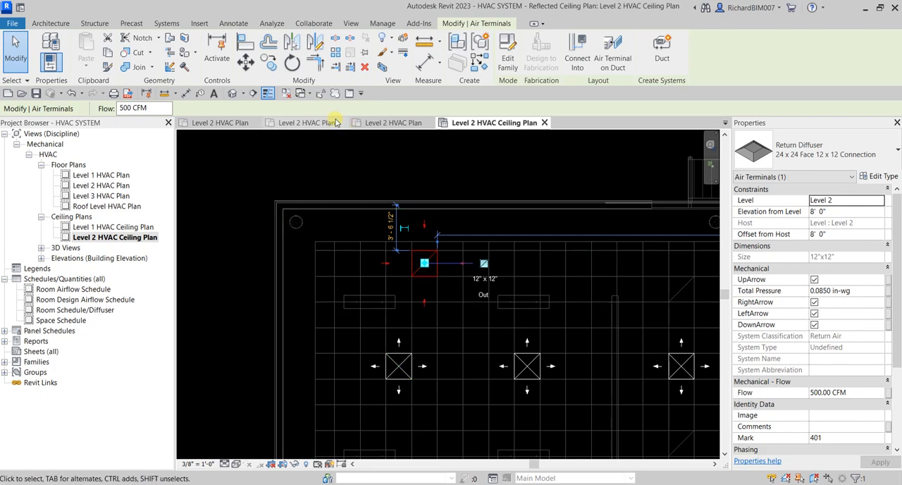
Step: Align the return diffuser's right edge to the next vertical ceiling grid line on its right, and end aligning
{"action": "left_click", "coordinate": [250, 46]}
{"action": "scroll", "coordinate": [465, 261], "scroll_direction": "up", "scroll_amount": 3}
{"action": "left_click", "coordinate": [453, 239]}
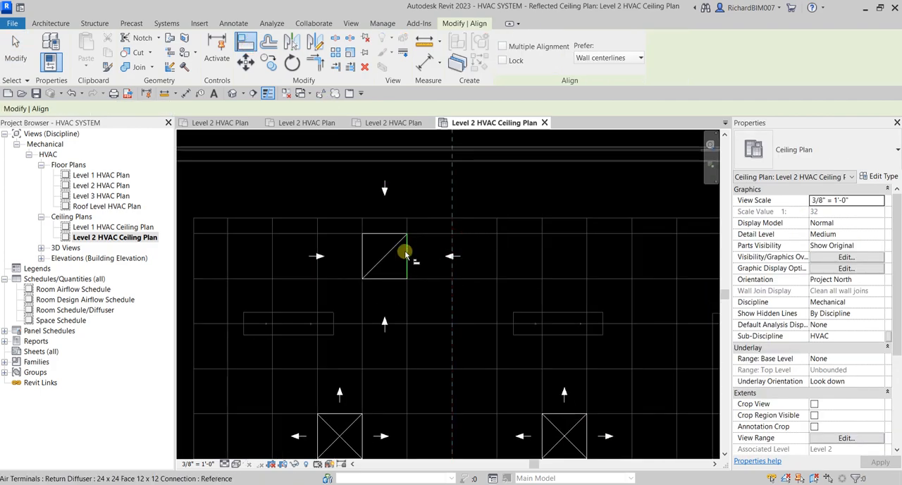
{"action": "left_click", "coordinate": [407, 255]}
{"action": "left_click", "coordinate": [17, 58]}
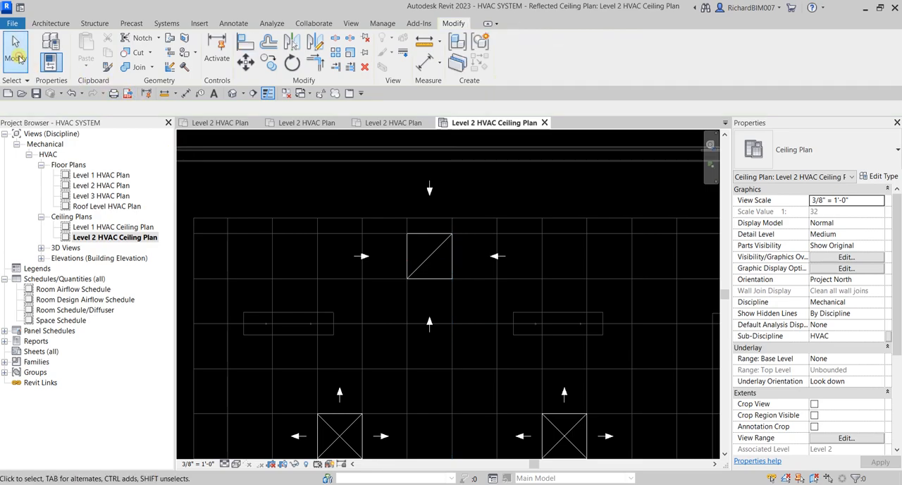
Step: Copy the return diffuser 14' horizontally to the right onto the ceiling grid intersection, and end the copying
{"action": "left_click", "coordinate": [431, 256]}
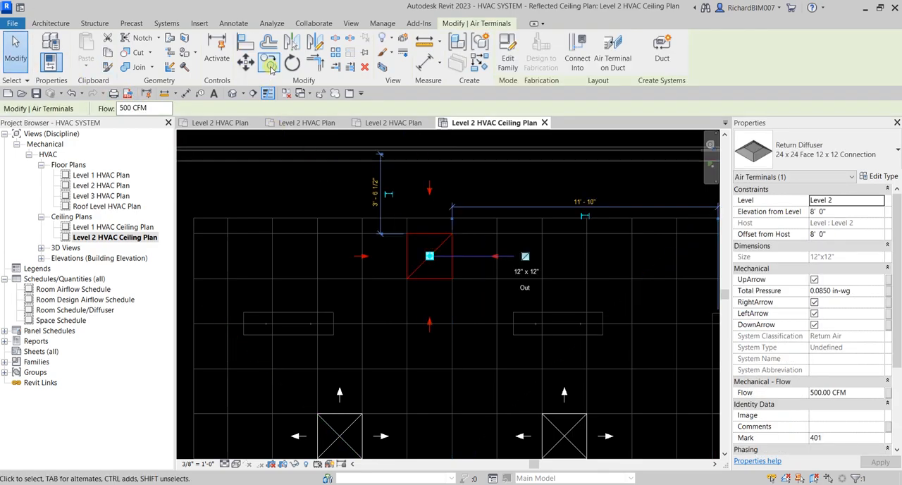
{"action": "left_click", "coordinate": [270, 64]}
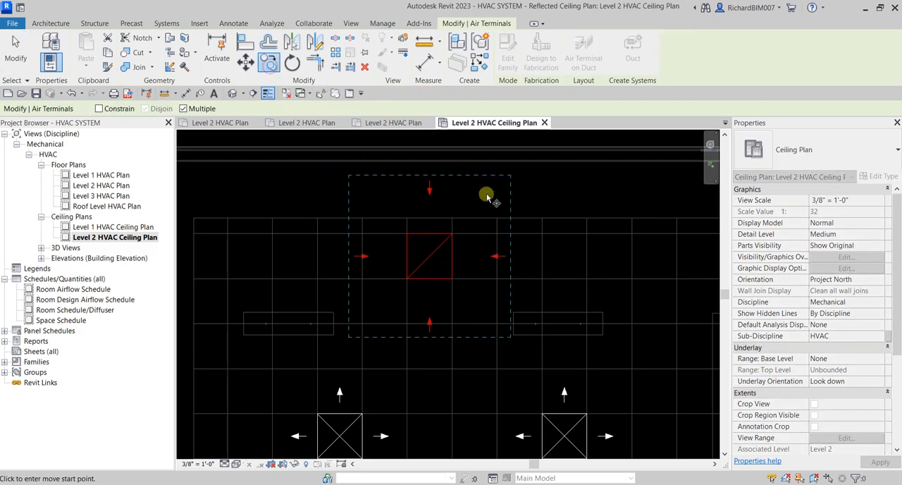
{"action": "left_click", "coordinate": [452, 233]}
{"action": "scroll", "coordinate": [463, 238], "scroll_direction": "down", "scroll_amount": 2}
{"action": "middle_click_drag", "start_coordinate": [543, 250], "coordinate": [462, 252]}
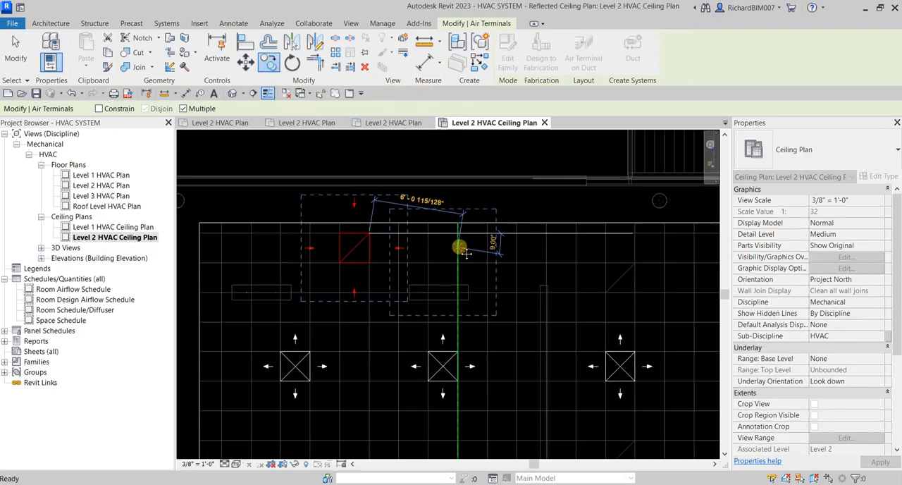
{"action": "left_click", "coordinate": [576, 233]}
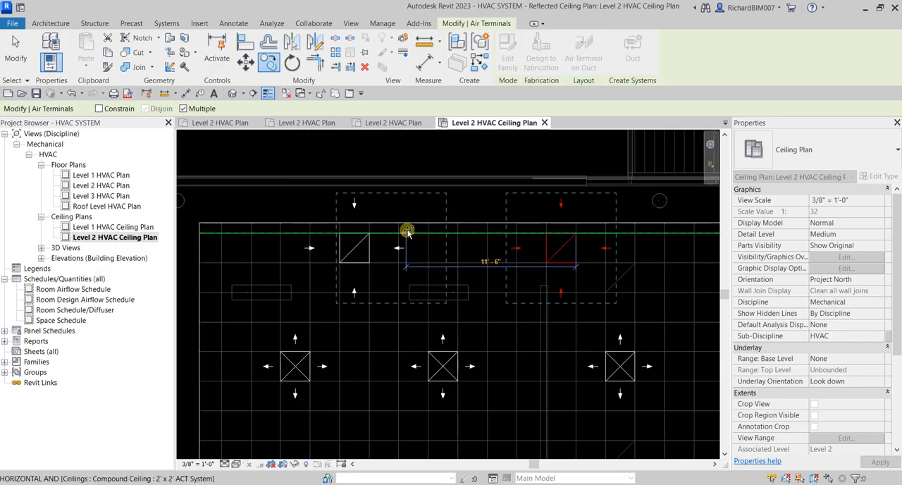
{"action": "left_click", "coordinate": [16, 49]}
Step: Open the Level 2 HVAC Plan floor plan view
{"action": "scroll", "coordinate": [477, 285], "scroll_direction": "down", "scroll_amount": 5}
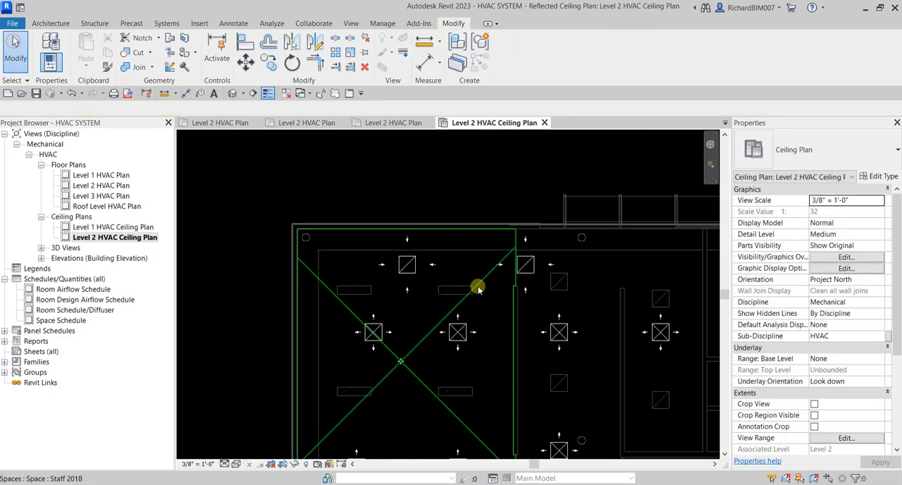
{"action": "middle_click_drag", "start_coordinate": [534, 370], "coordinate": [478, 243]}
{"action": "scroll", "coordinate": [466, 282], "scroll_direction": "down", "scroll_amount": 1}
{"action": "middle_click_drag", "start_coordinate": [472, 276], "coordinate": [466, 283]}
{"action": "scroll", "coordinate": [466, 283], "scroll_direction": "down", "scroll_amount": 1}
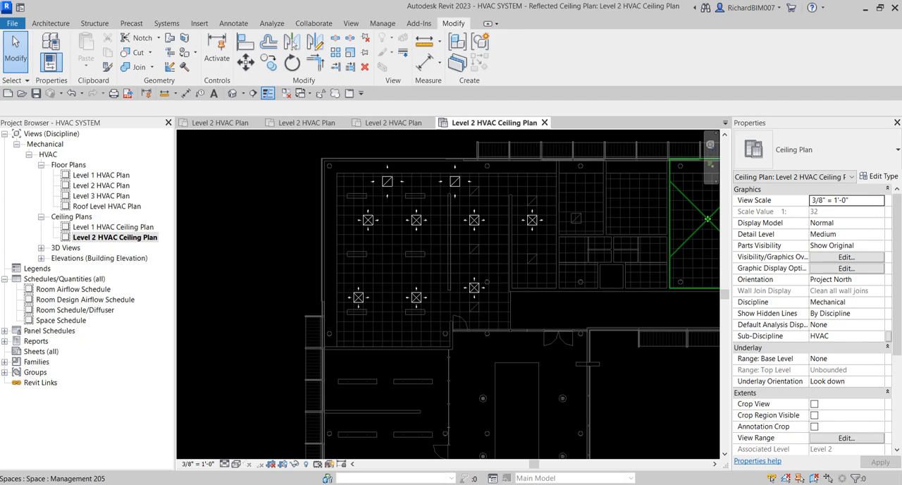
{"action": "double_click", "coordinate": [119, 186]}
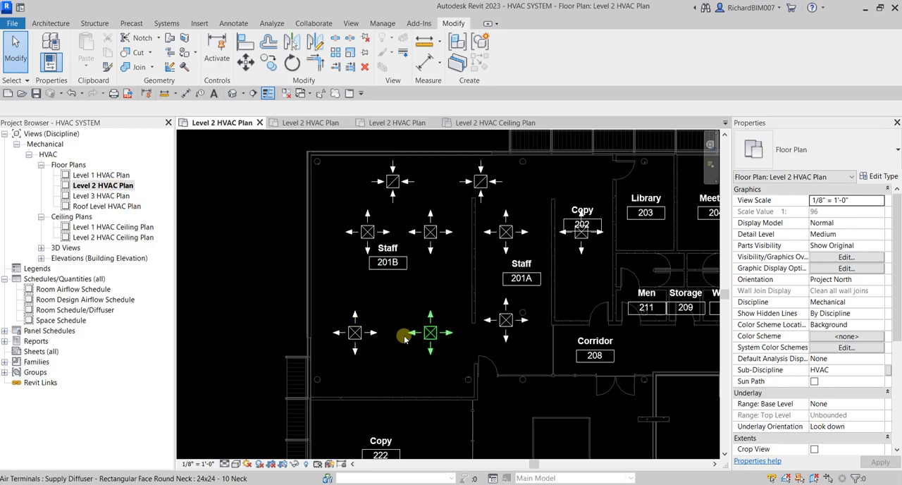
Step: Set the flow of the four supply diffusers in Staff 201B to 140 CFM and clear the selection
{"action": "scroll", "coordinate": [400, 281], "scroll_direction": "up", "scroll_amount": 2}
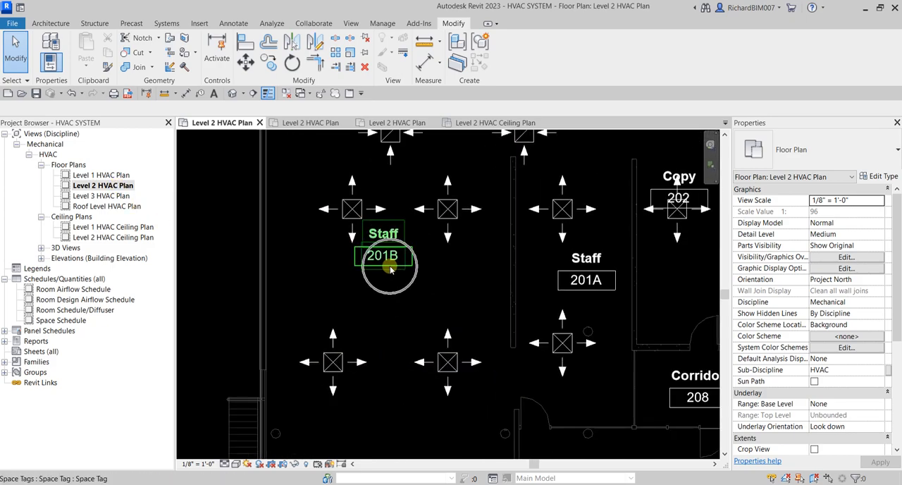
{"action": "middle_click_drag", "start_coordinate": [404, 283], "coordinate": [421, 301]}
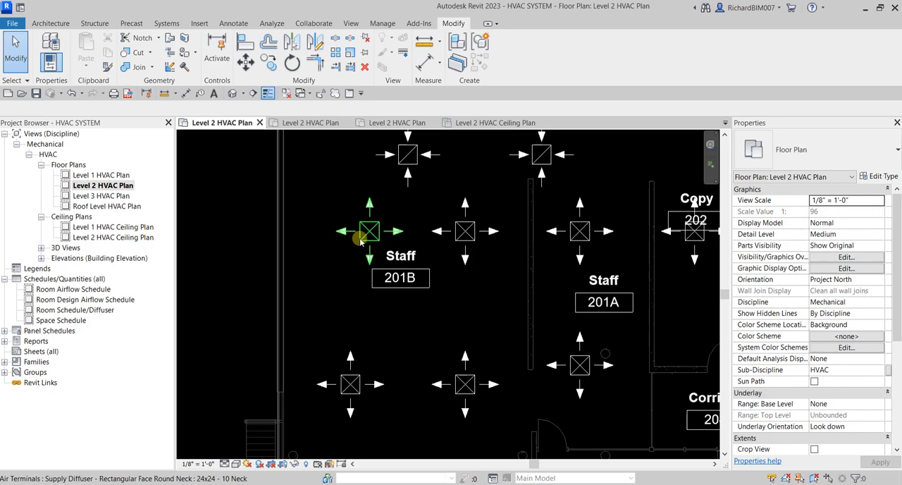
{"action": "left_click", "coordinate": [360, 236]}
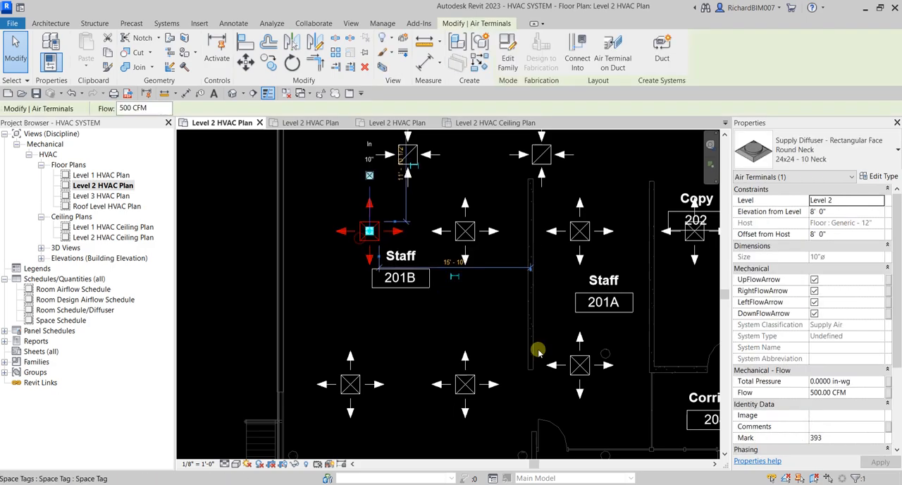
{"action": "left_click", "coordinate": [472, 238], "text": "ctrl"}
{"action": "left_click", "coordinate": [465, 379], "text": "ctrl"}
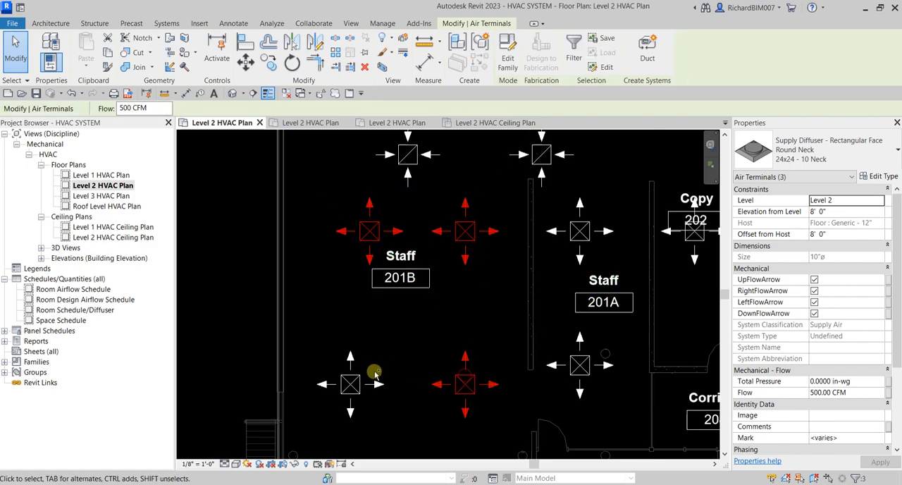
{"action": "left_click", "coordinate": [362, 378], "text": "ctrl"}
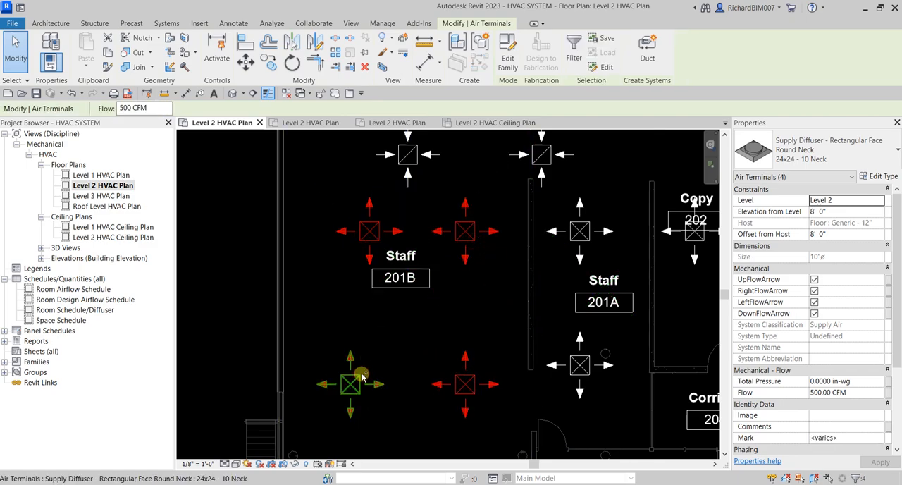
{"action": "left_click", "coordinate": [153, 110]}
{"action": "left_click", "coordinate": [154, 113]}
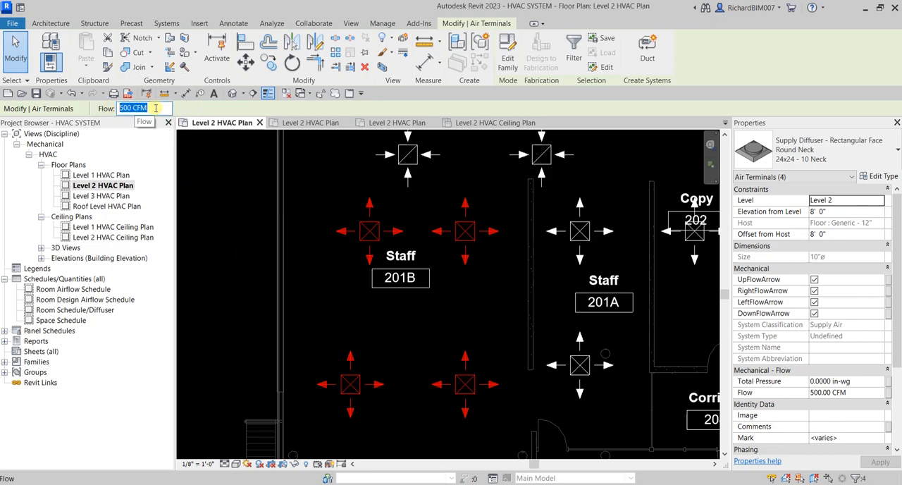
{"action": "type", "text": "140"}
{"action": "key", "text": "Return"}
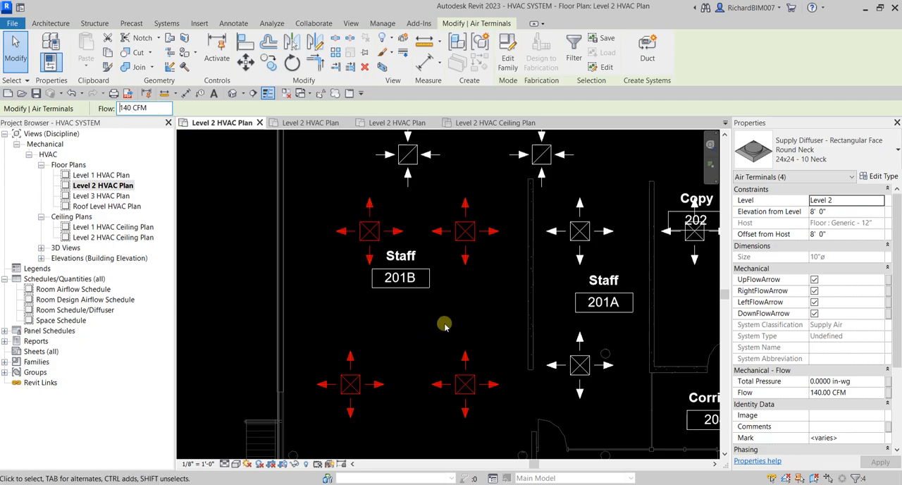
{"action": "left_click", "coordinate": [220, 261]}
Step: Set the flow of the two supply diffusers in Staff 201A to 50 CFM
{"action": "scroll", "coordinate": [221, 261], "scroll_direction": "down", "scroll_amount": 1}
{"action": "middle_click_drag", "start_coordinate": [472, 321], "coordinate": [400, 314]}
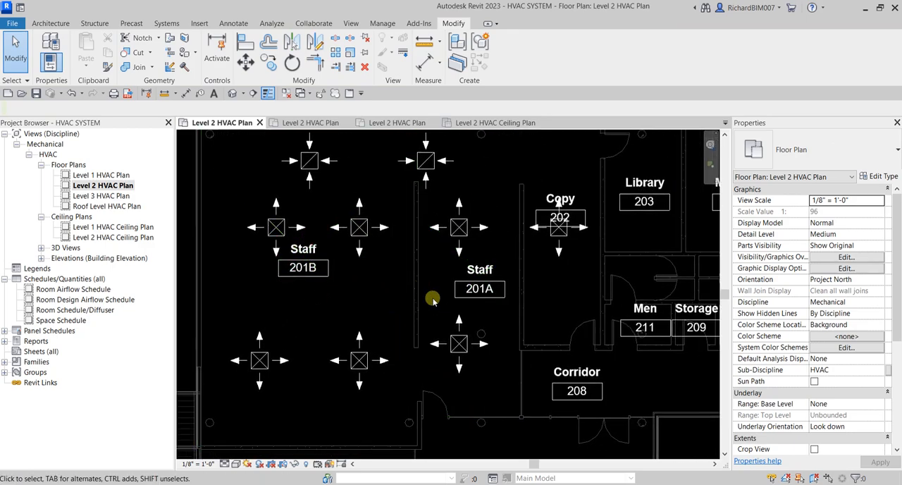
{"action": "left_click", "coordinate": [461, 230]}
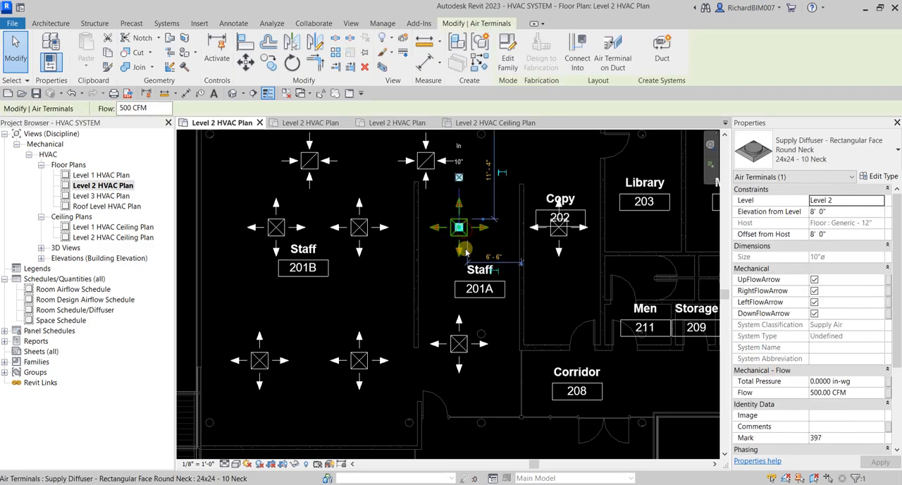
{"action": "left_click", "coordinate": [461, 343], "text": "ctrl"}
{"action": "left_click_drag", "start_coordinate": [154, 108], "coordinate": [97, 109]}
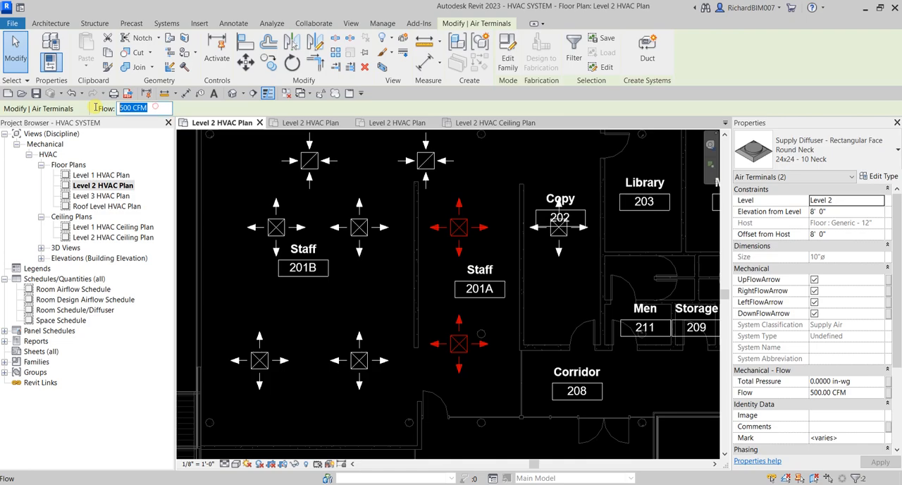
{"action": "type", "text": "50"}
{"action": "key", "text": "Return"}
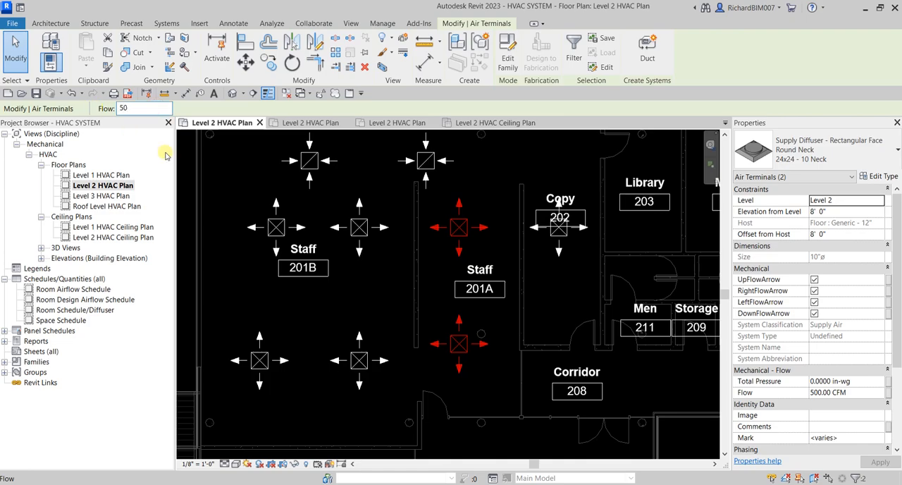
Step: Set the flow of the supply diffuser in Copy 202 to 170 CFM and clear the selection
{"action": "middle_click_drag", "start_coordinate": [565, 310], "coordinate": [495, 266]}
{"action": "scroll", "coordinate": [475, 321], "scroll_direction": "up", "scroll_amount": 1}
{"action": "left_click", "coordinate": [482, 214]}
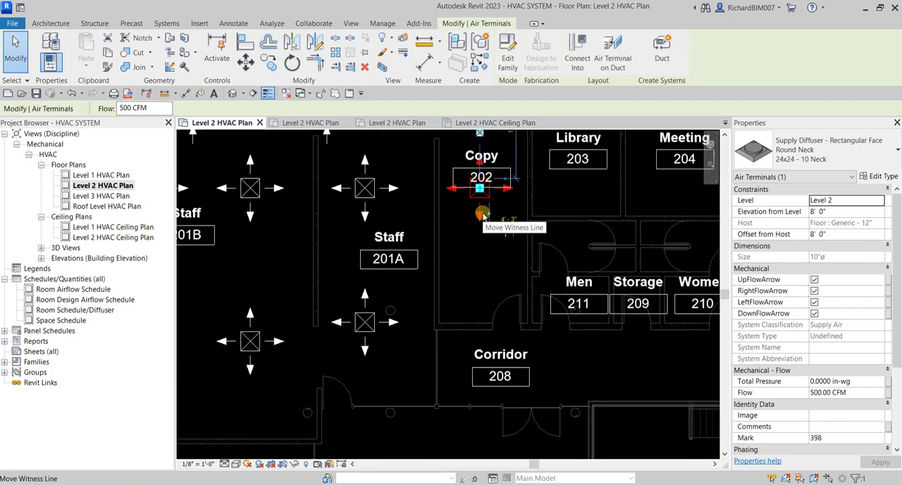
{"action": "left_click", "coordinate": [134, 107]}
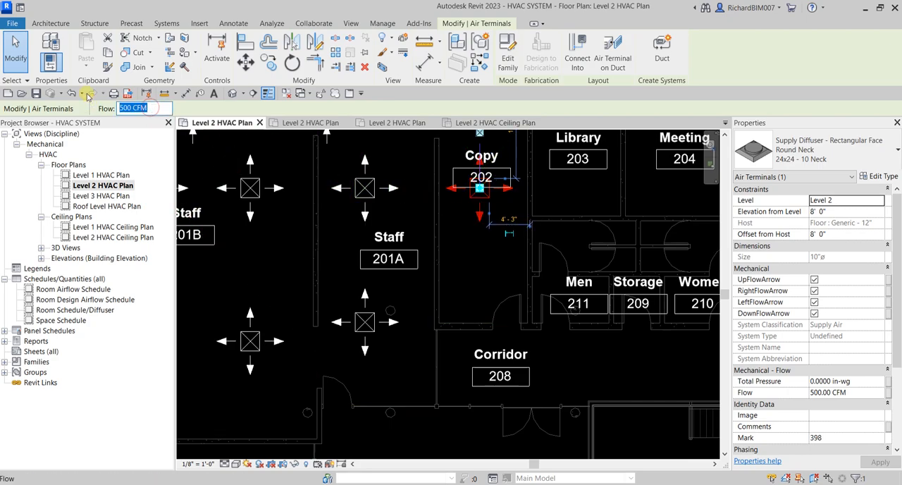
{"action": "type", "text": "170"}
{"action": "key", "text": "Return"}
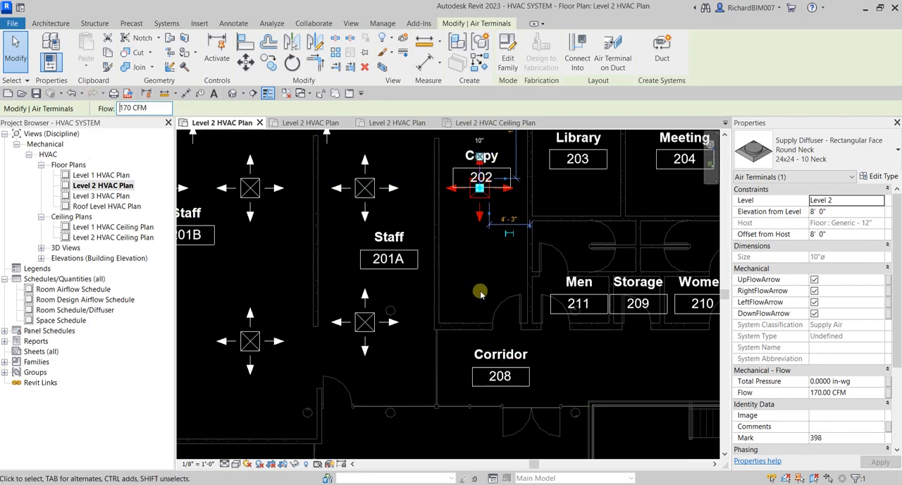
{"action": "middle_click_drag", "start_coordinate": [485, 286], "coordinate": [503, 289]}
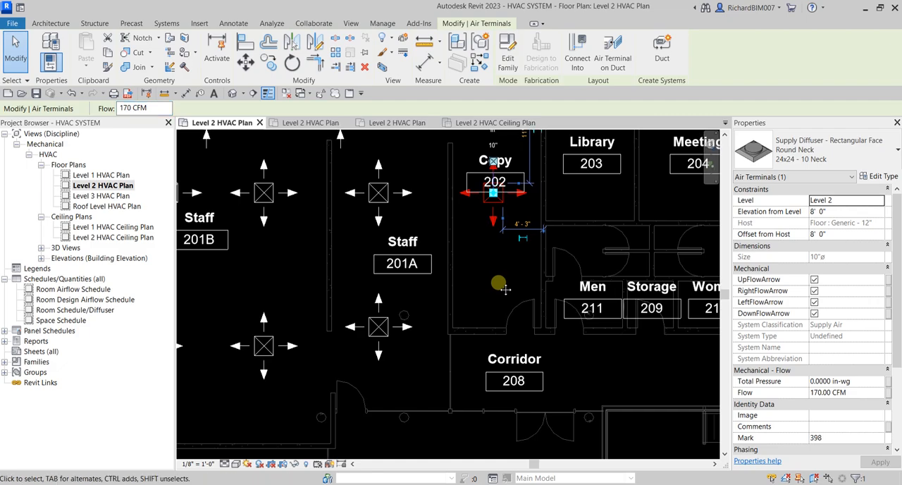
{"action": "left_click", "coordinate": [16, 56]}
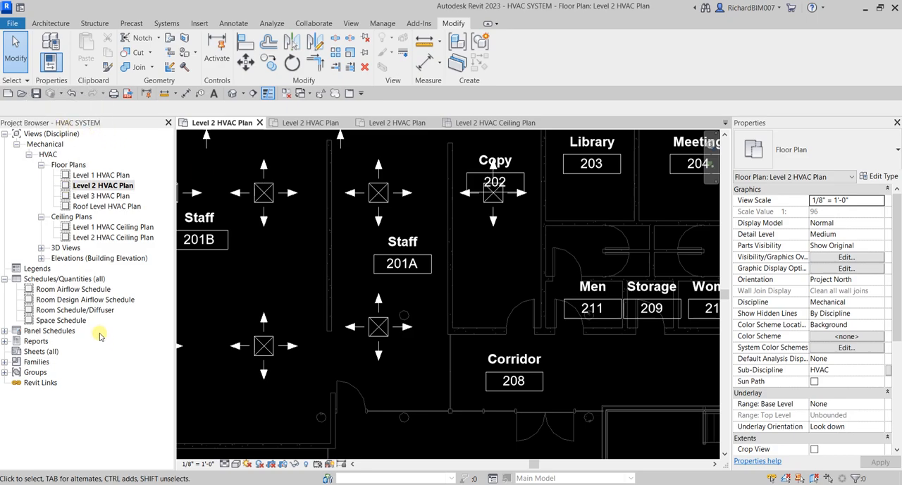
{"action": "key", "text": "ctrl"}
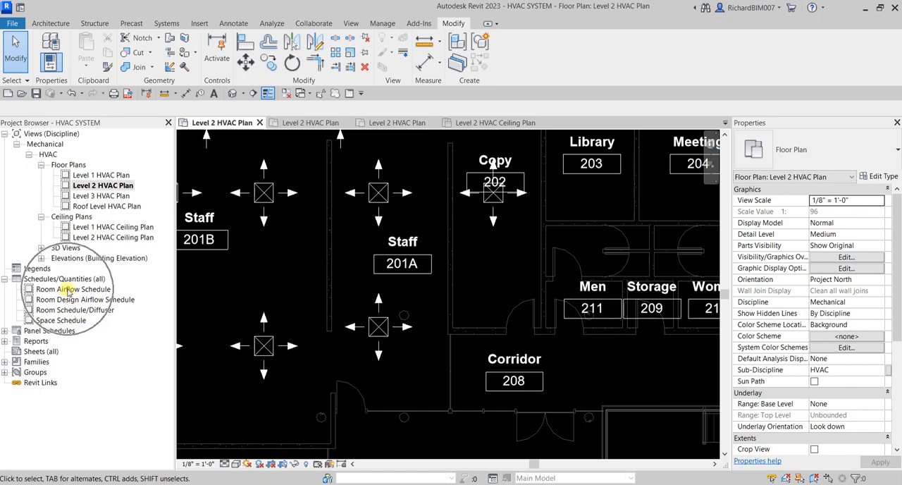
Step: Open the Room Airflow Schedule and view the definition of its calculated CFM / SQ.FT. field, closing it without edits
{"action": "double_click", "coordinate": [68, 290]}
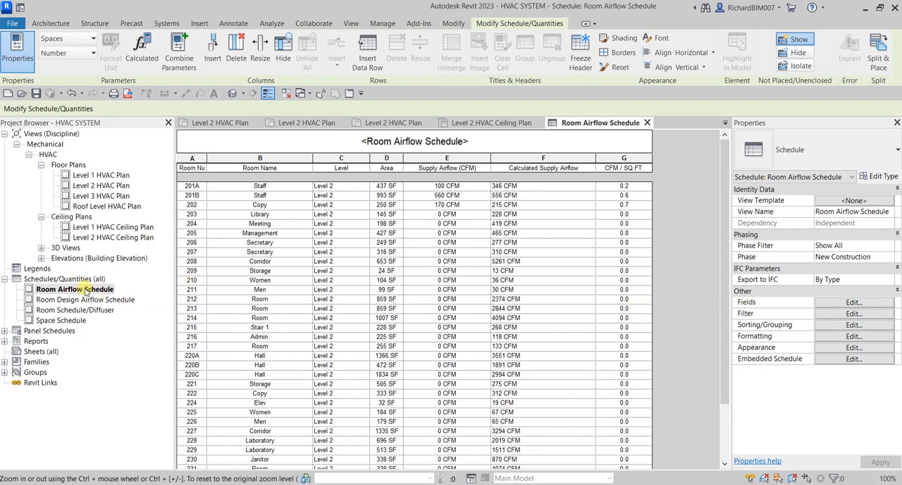
{"action": "left_click", "coordinate": [851, 302]}
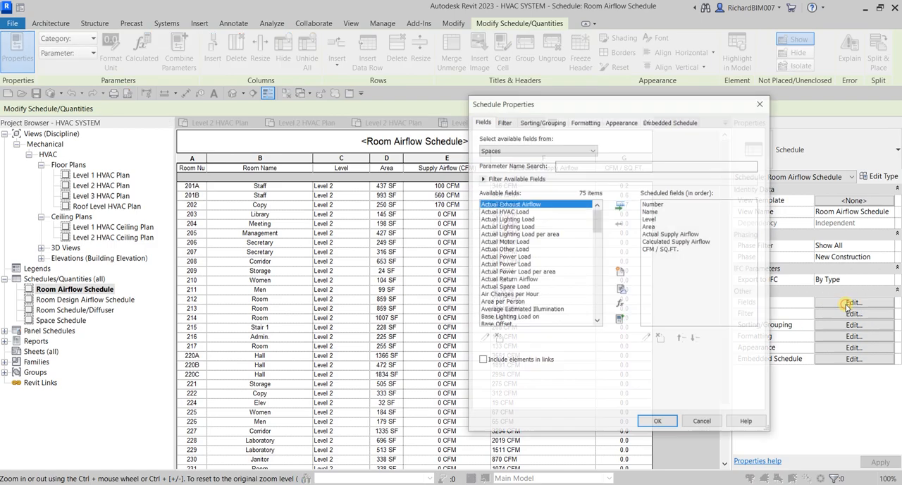
{"action": "left_click", "coordinate": [660, 250]}
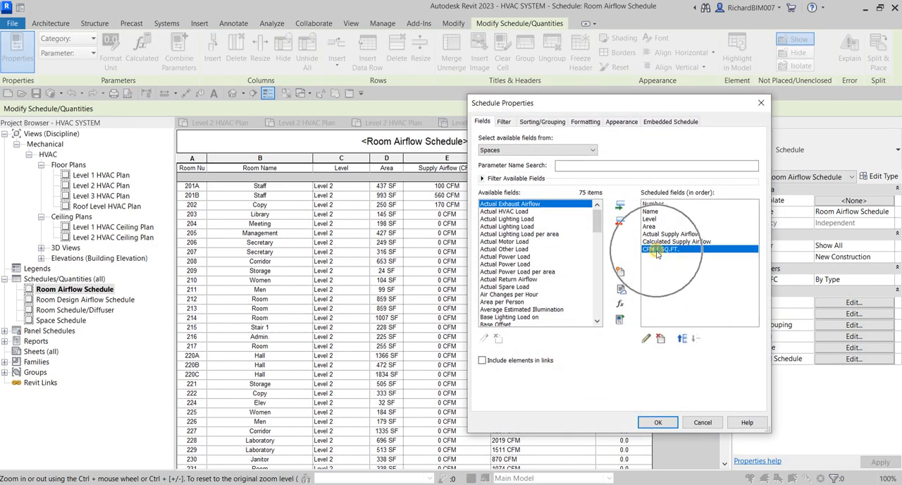
{"action": "left_click", "coordinate": [646, 339]}
{"action": "left_click", "coordinate": [568, 281]}
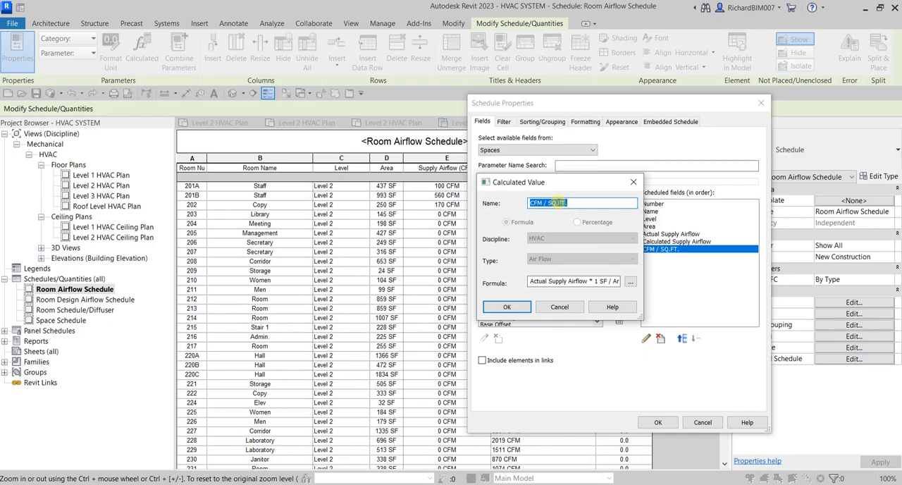
{"action": "left_click_drag", "start_coordinate": [558, 182], "coordinate": [489, 156]}
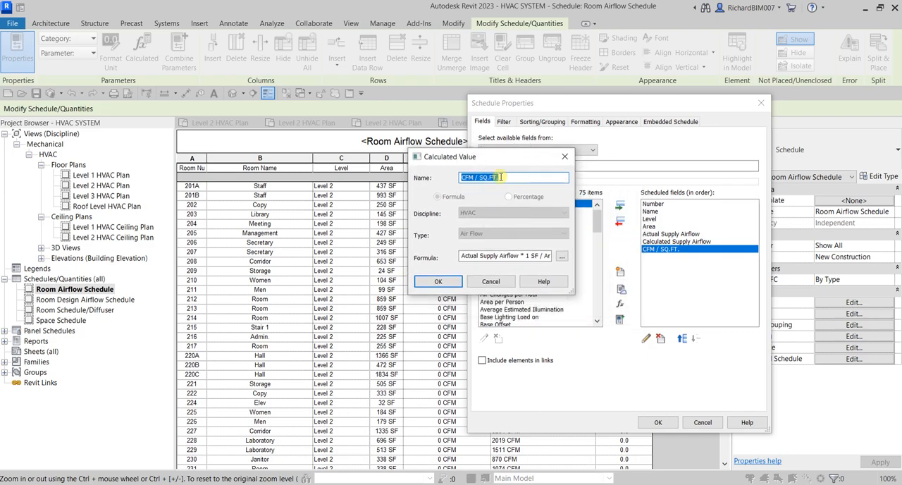
{"action": "left_click", "coordinate": [566, 156]}
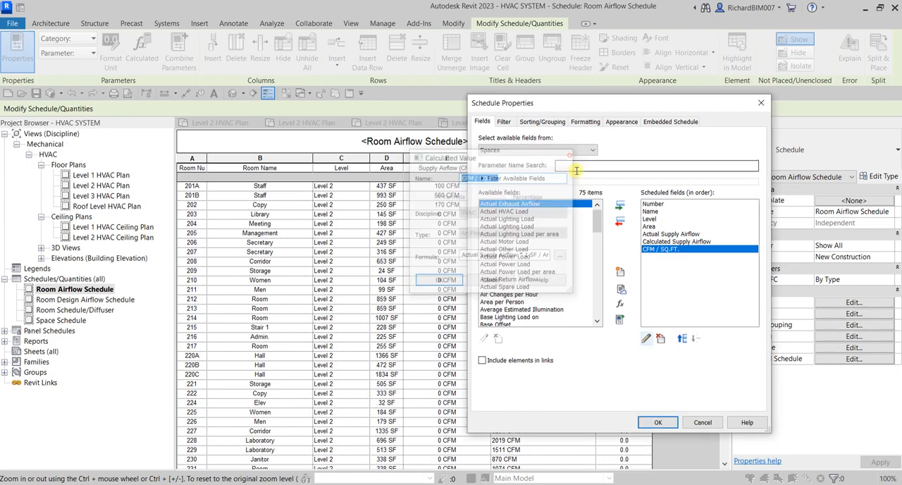
Step: Examine the formula behind the CFM / SQ.FT. calculated value, including its unit factor and area divisor, and cancel out
{"action": "left_click", "coordinate": [620, 305]}
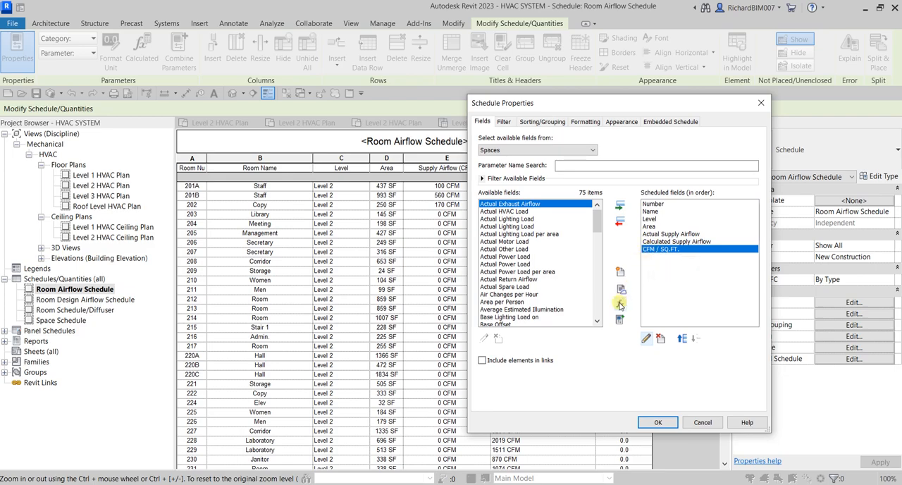
{"action": "left_click", "coordinate": [656, 251]}
{"action": "left_click", "coordinate": [647, 340]}
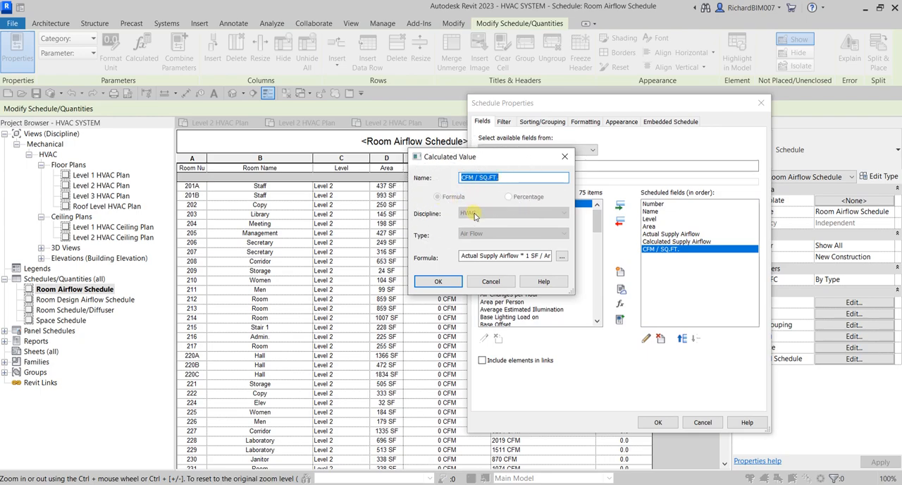
{"action": "left_click", "coordinate": [466, 257]}
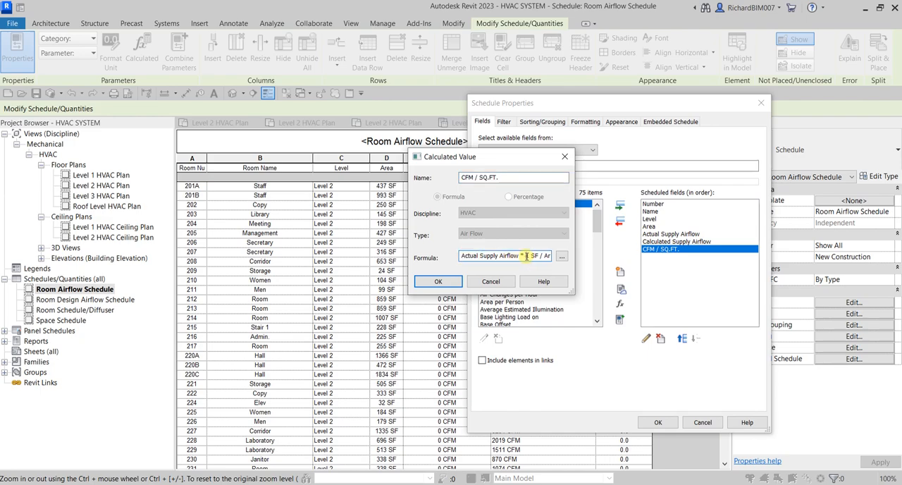
{"action": "mouse_move", "coordinate": [528, 256]}
{"action": "left_mouse_down"}
{"action": "mouse_move", "coordinate": [551, 256]}
{"action": "mouse_move", "coordinate": [522, 257]}
{"action": "left_mouse_up"}
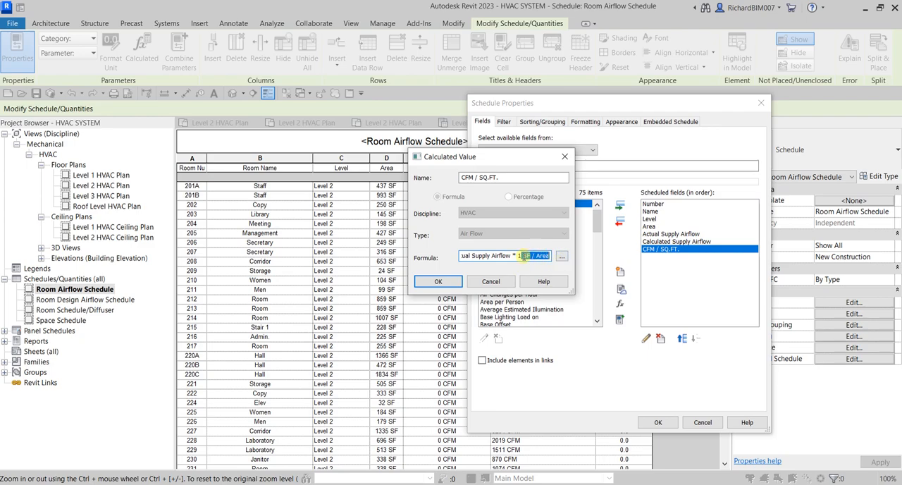
{"action": "left_click", "coordinate": [494, 281]}
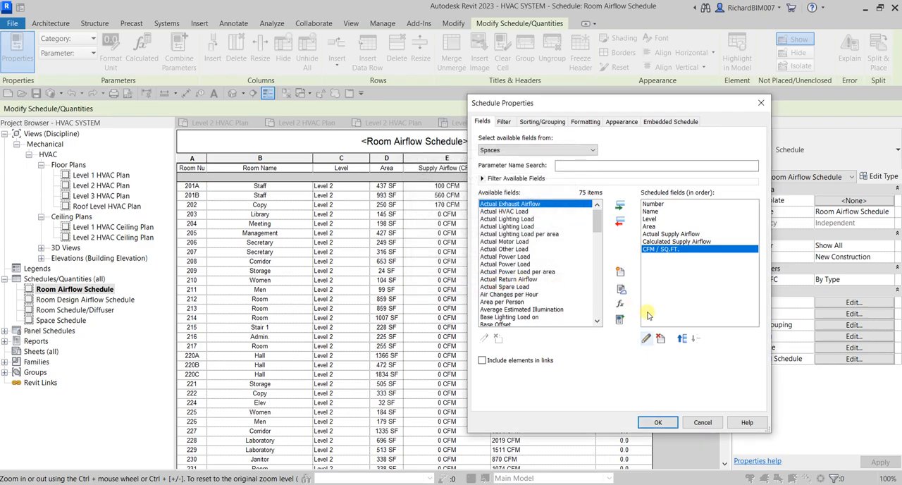
Step: Review the schedule's formatting settings, comparing the headings of the Number and Name fields with the schedule's column titles
{"action": "left_click", "coordinate": [588, 121]}
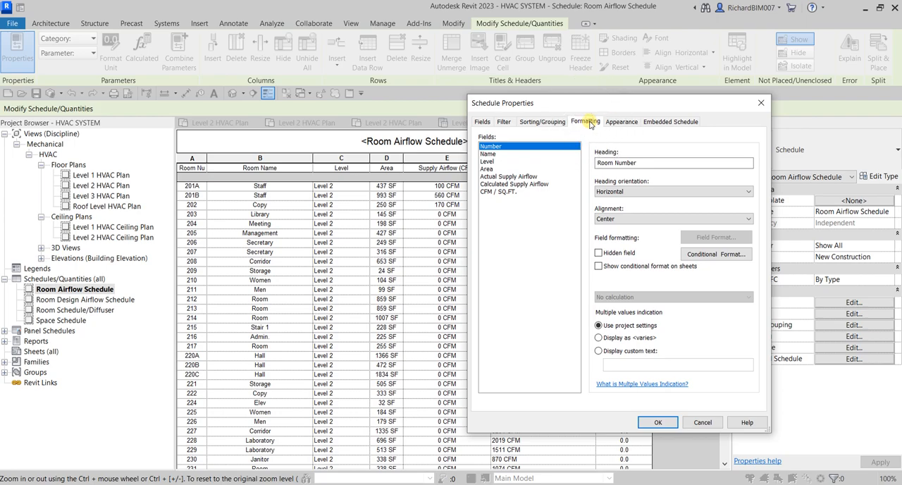
{"action": "left_click_drag", "start_coordinate": [595, 106], "coordinate": [683, 67]}
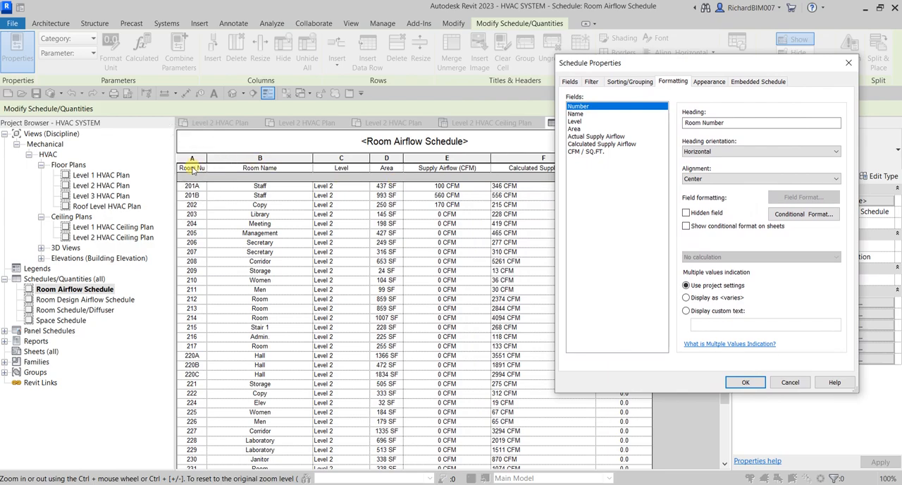
{"action": "left_click", "coordinate": [584, 108]}
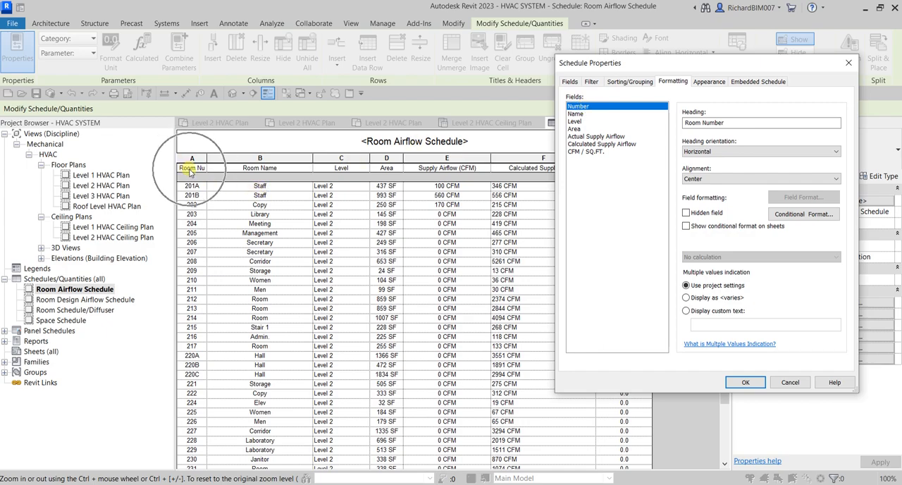
{"action": "left_click", "coordinate": [725, 124]}
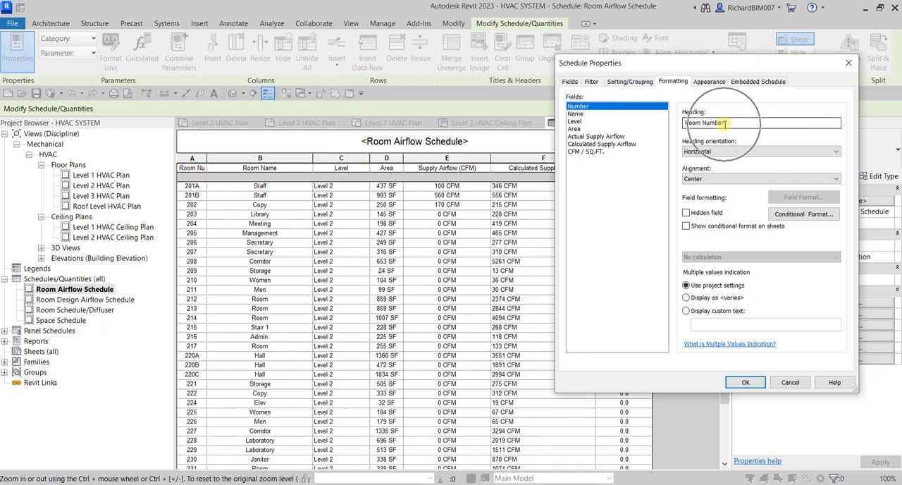
{"action": "left_click", "coordinate": [579, 115]}
{"action": "left_click", "coordinate": [714, 123]}
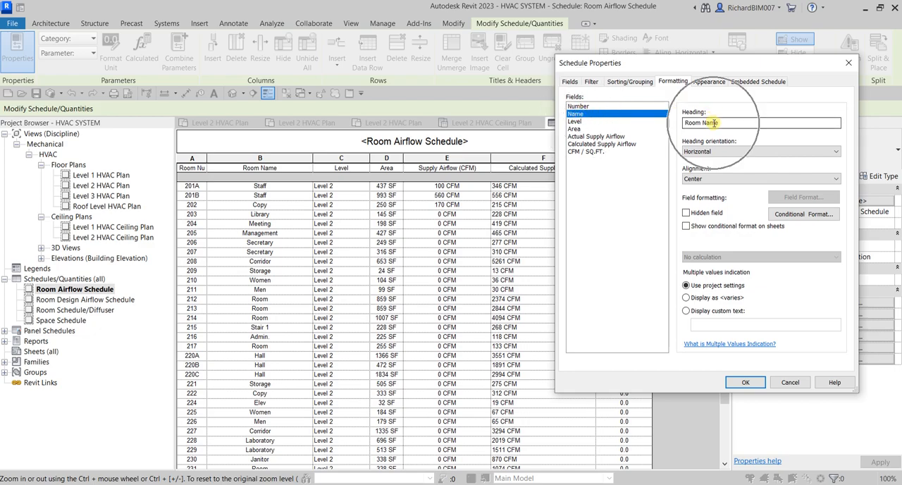
{"action": "left_click", "coordinate": [278, 167]}
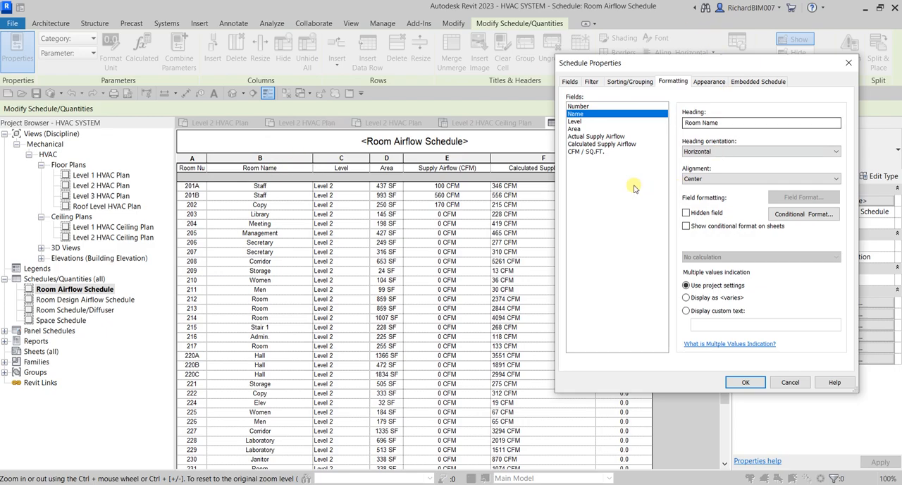
Step: Examine the calculation options and conditional formatting tests for the CFM / SQ.FT. field, then cancel the schedule properties
{"action": "left_click", "coordinate": [589, 152]}
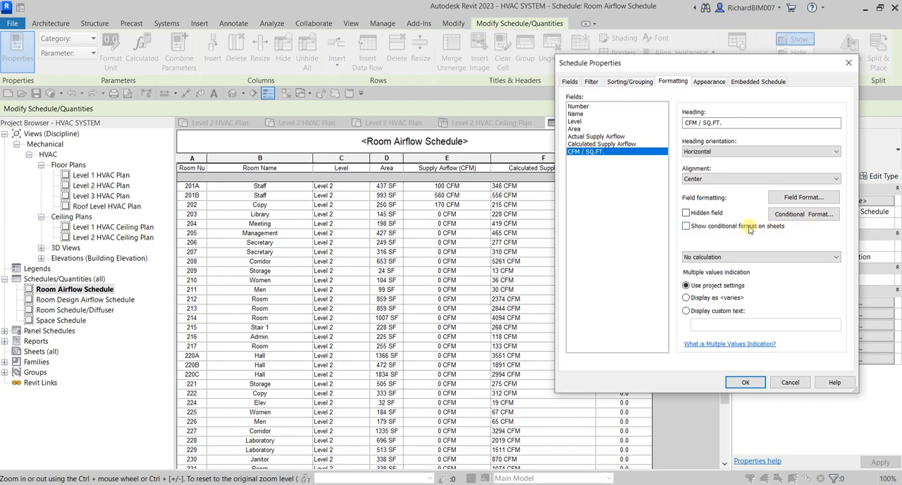
{"action": "left_click", "coordinate": [739, 257]}
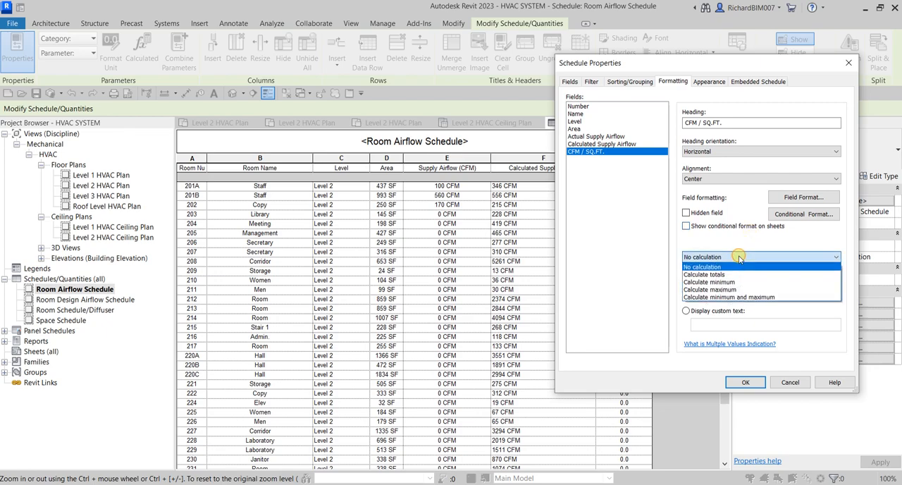
{"action": "left_click", "coordinate": [739, 257]}
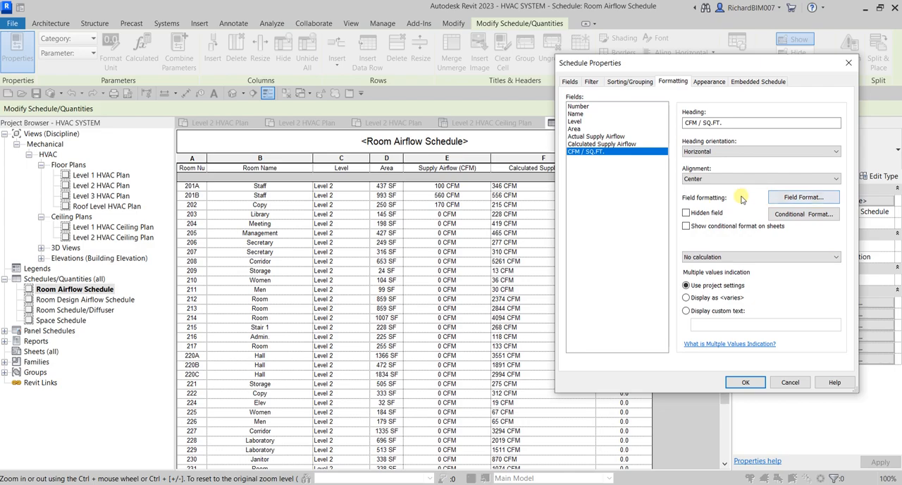
{"action": "left_click", "coordinate": [799, 218]}
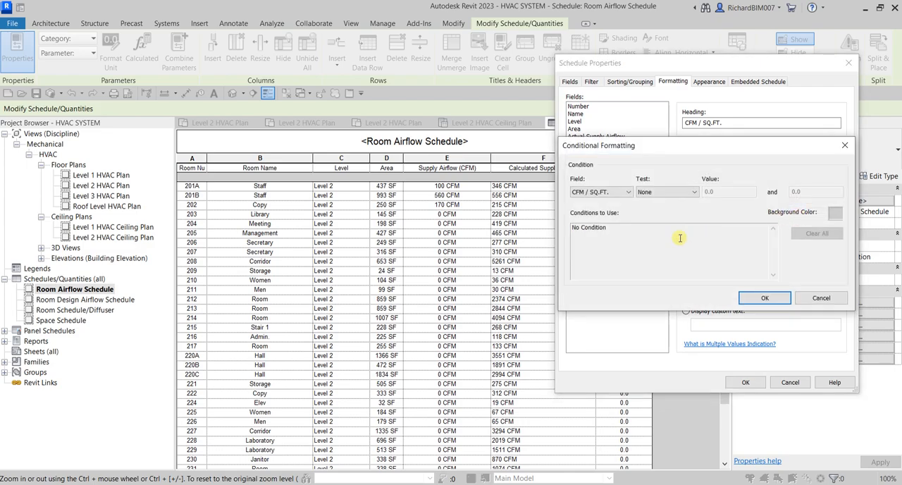
{"action": "left_click", "coordinate": [673, 191]}
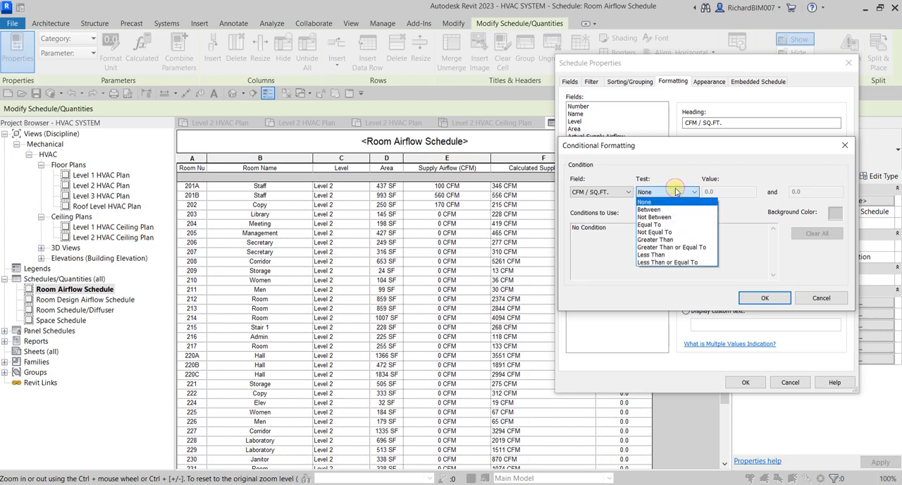
{"action": "left_click", "coordinate": [676, 191]}
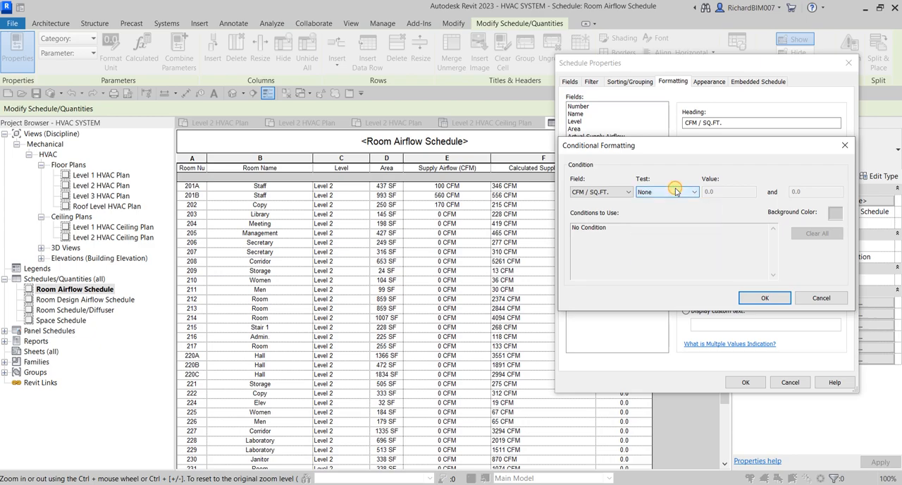
{"action": "left_click", "coordinate": [822, 298]}
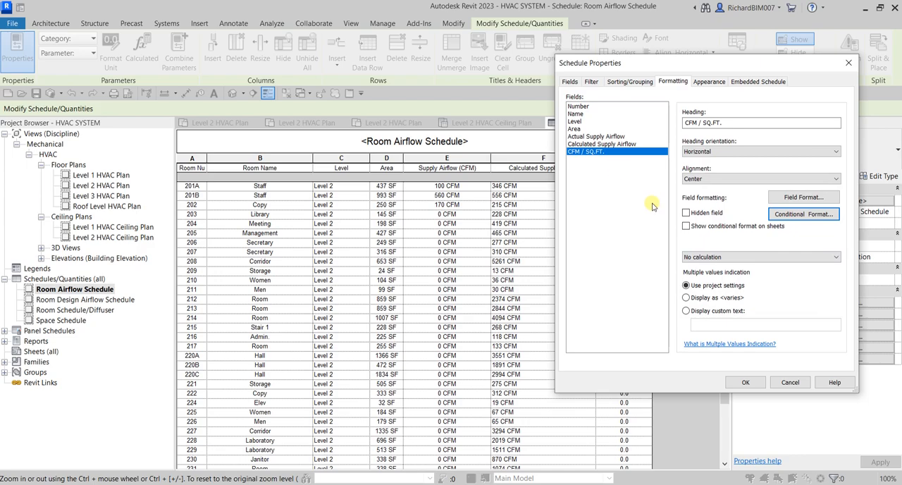
{"action": "left_click", "coordinate": [788, 383]}
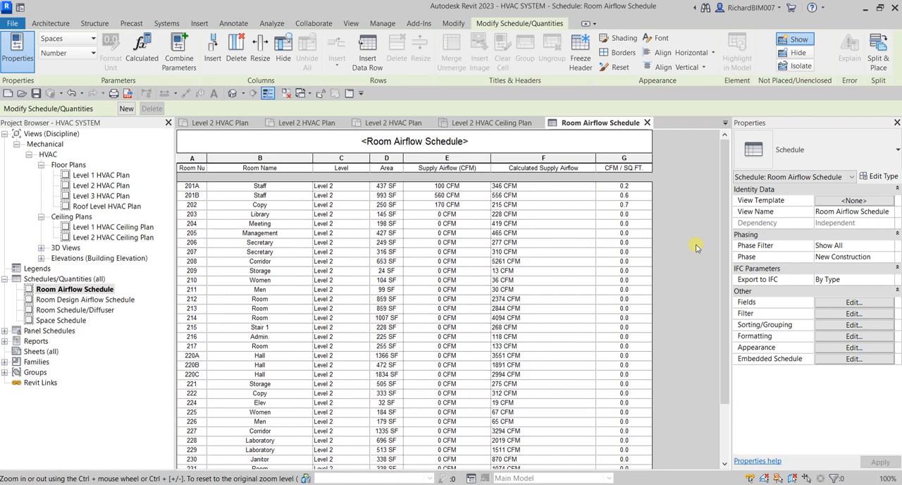
Step: Return to the Level 2 HVAC Plan floor plan at the Staff 201B and 201A rooms
{"action": "double_click", "coordinate": [102, 185]}
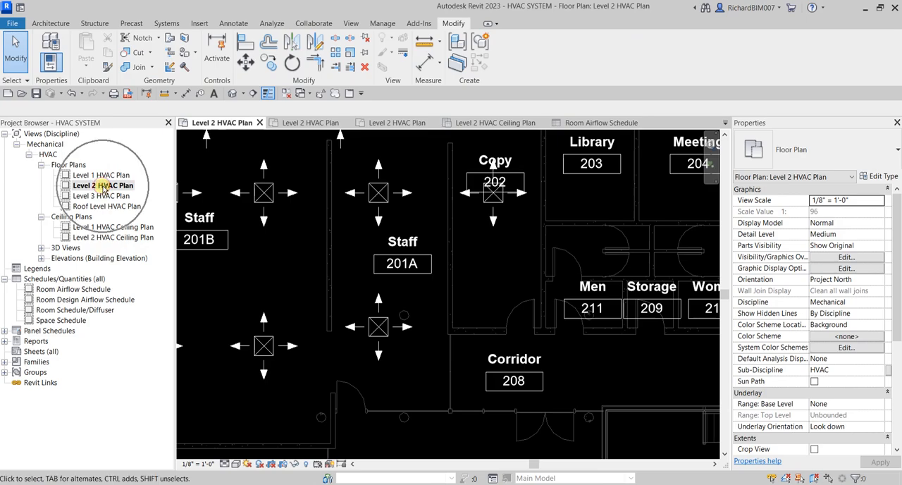
{"action": "scroll", "coordinate": [403, 298], "scroll_direction": "down", "scroll_amount": 2}
{"action": "left_click", "coordinate": [457, 277]}
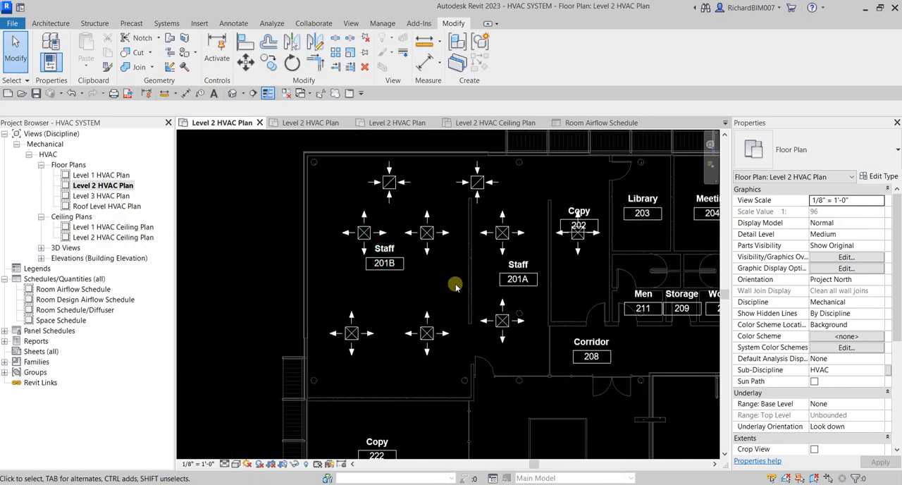
{"action": "middle_click_drag", "start_coordinate": [457, 278], "coordinate": [451, 242]}
{"action": "scroll", "coordinate": [435, 335], "scroll_direction": "up", "scroll_amount": 2}
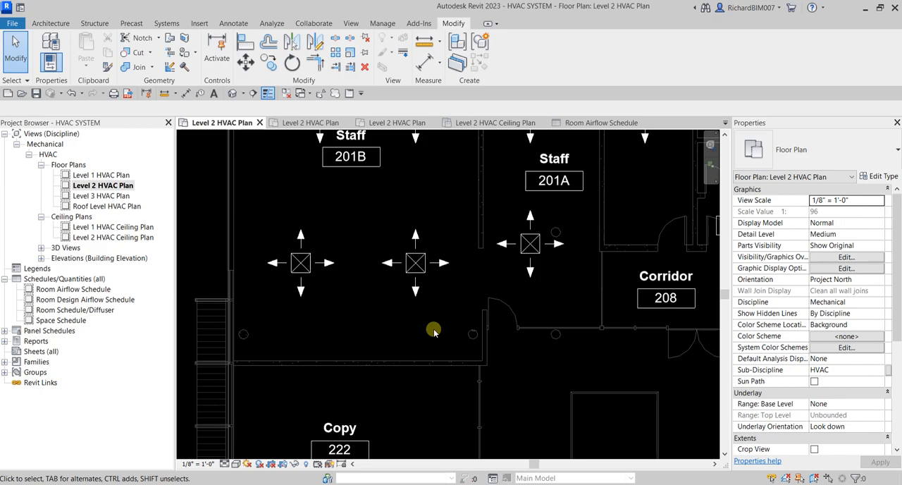
Step: Start placing mechanical equipment on Level 2 with the Parallel Fan Powered VAV family, type Size 4 - 10 inch Inlet
{"action": "left_click", "coordinate": [166, 24]}
{"action": "left_click", "coordinate": [346, 47]}
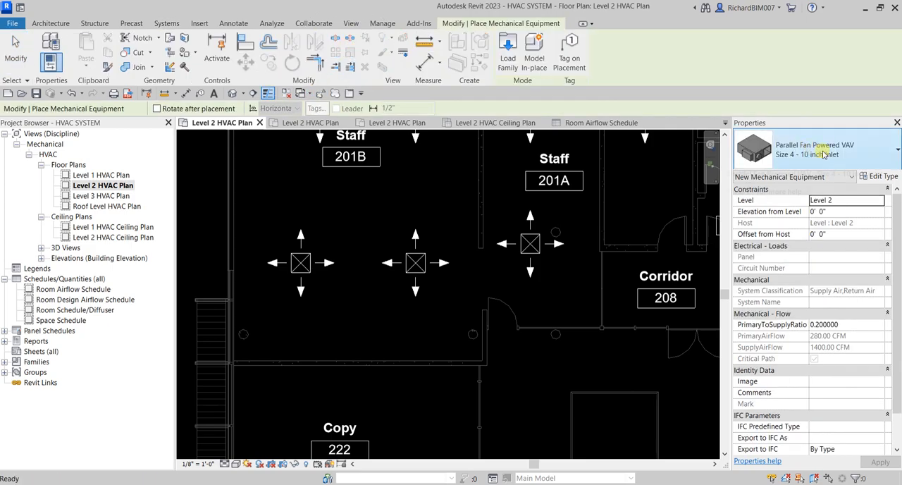
{"action": "left_click", "coordinate": [823, 154]}
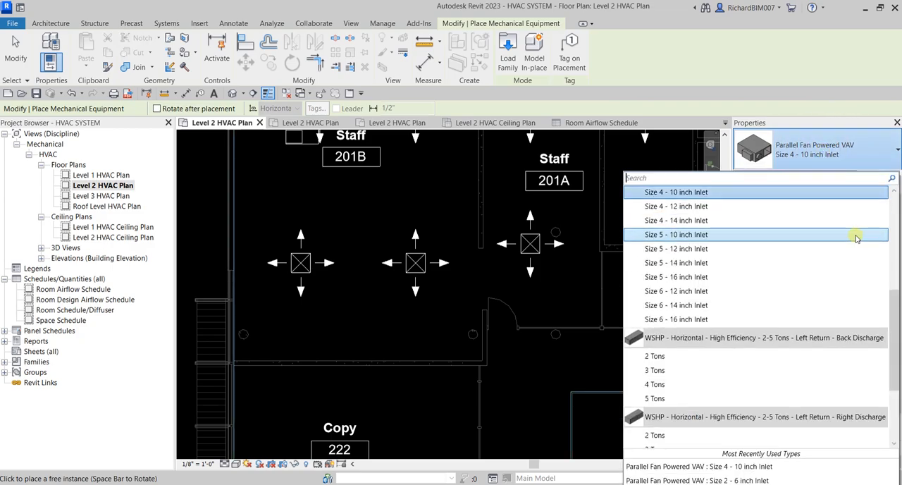
{"action": "scroll", "coordinate": [738, 267], "scroll_direction": "up", "scroll_amount": 5}
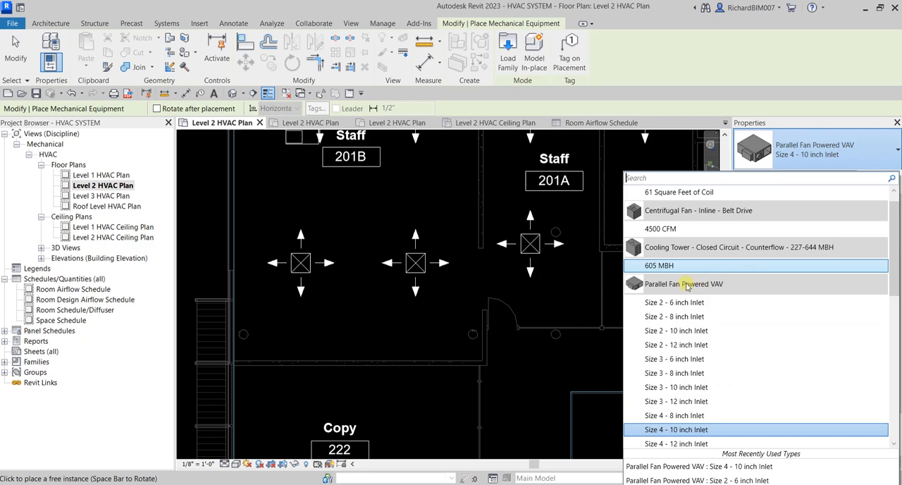
{"action": "mouse_move", "coordinate": [677, 288]}
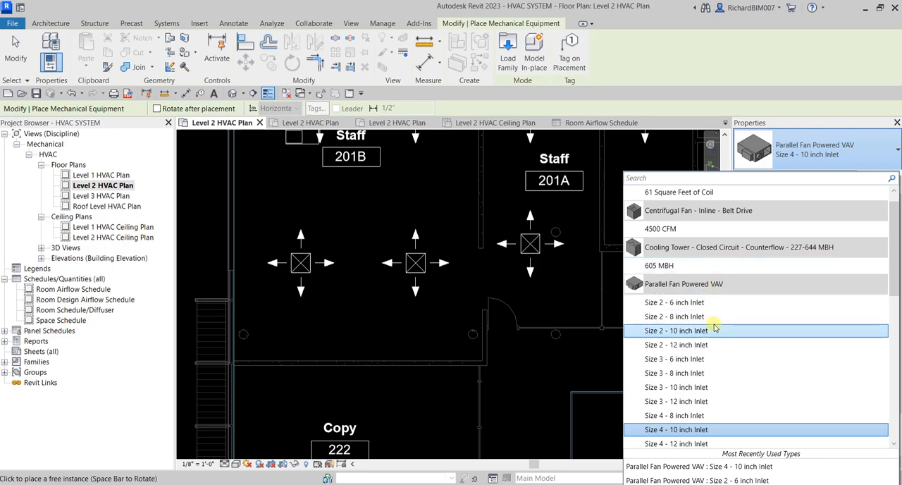
{"action": "scroll", "coordinate": [733, 356], "scroll_direction": "down", "scroll_amount": 1}
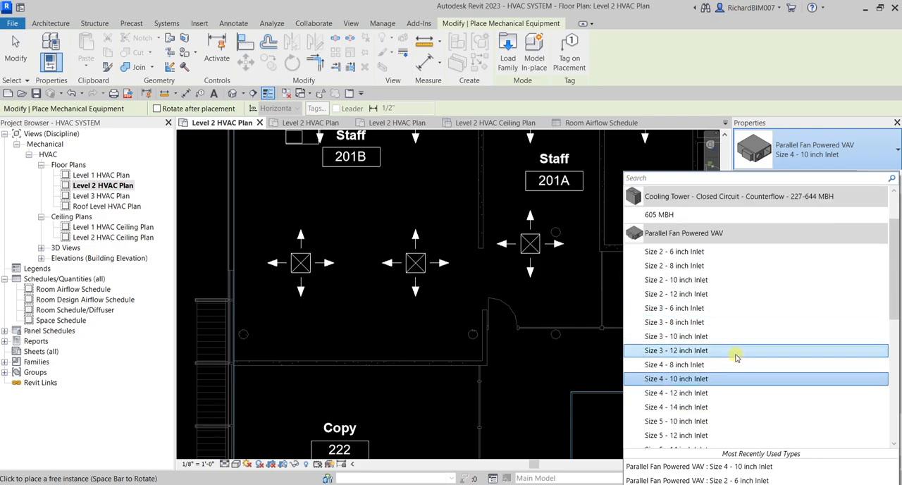
{"action": "left_click", "coordinate": [702, 379]}
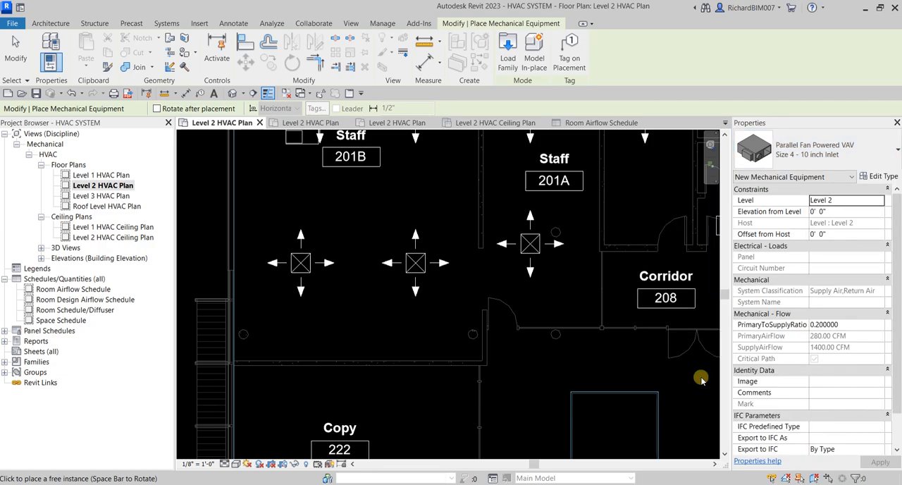
Step: Rotate the VAV unit so its inlets face the corridor side and place it in Staff 201B's lower corner near the door
{"action": "scroll", "coordinate": [398, 353], "scroll_direction": "up", "scroll_amount": 3}
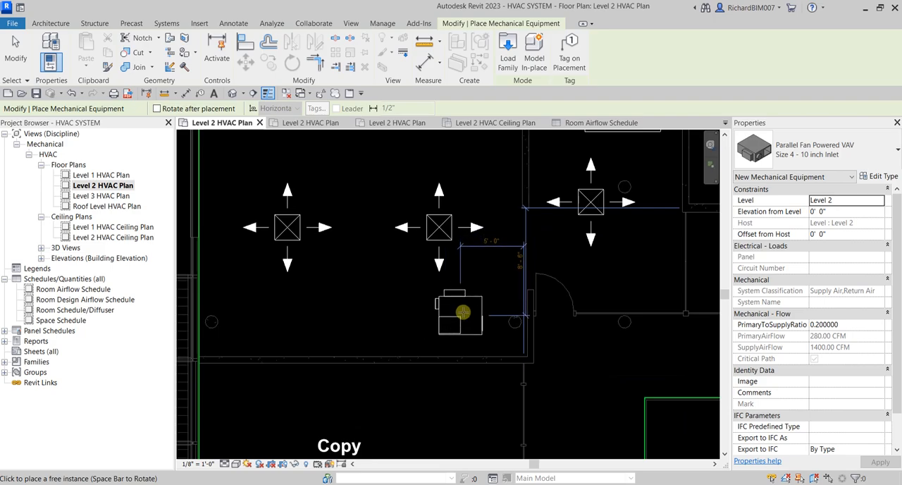
{"action": "key", "text": "space"}
{"action": "key", "text": "space"}
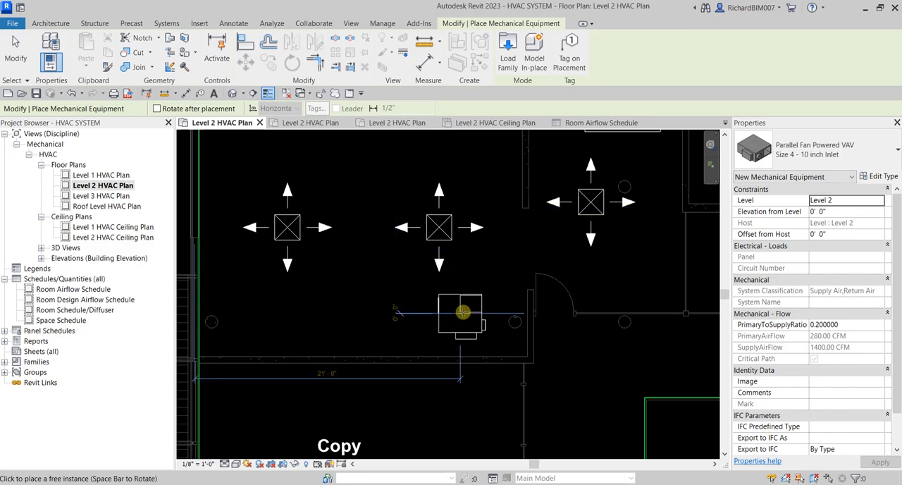
{"action": "key", "text": "space"}
{"action": "key", "text": "space"}
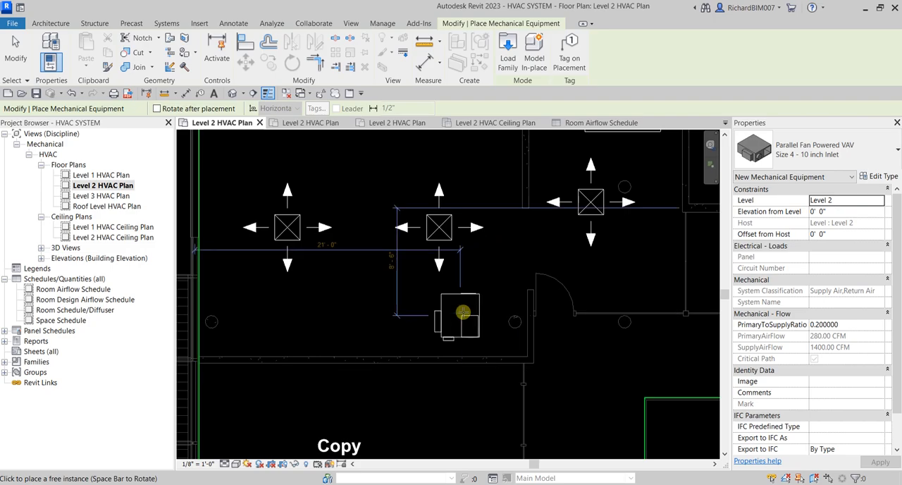
{"action": "key", "text": "space"}
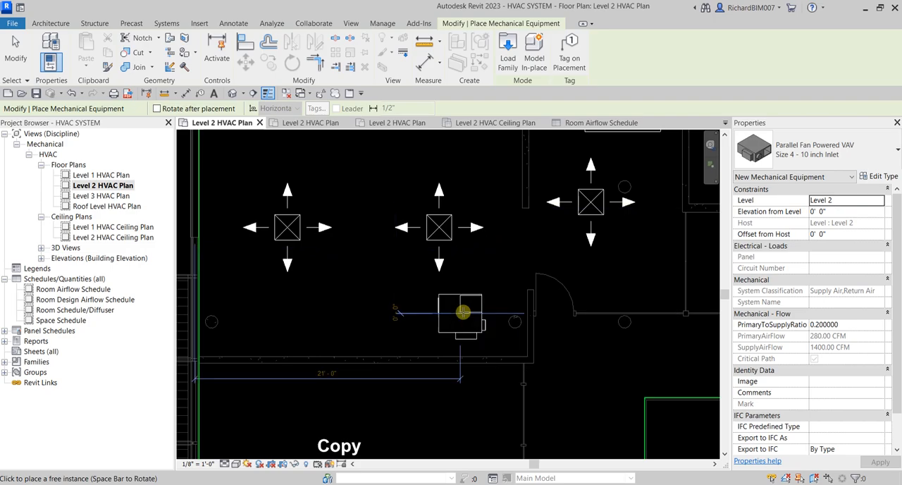
{"action": "left_click", "coordinate": [467, 311]}
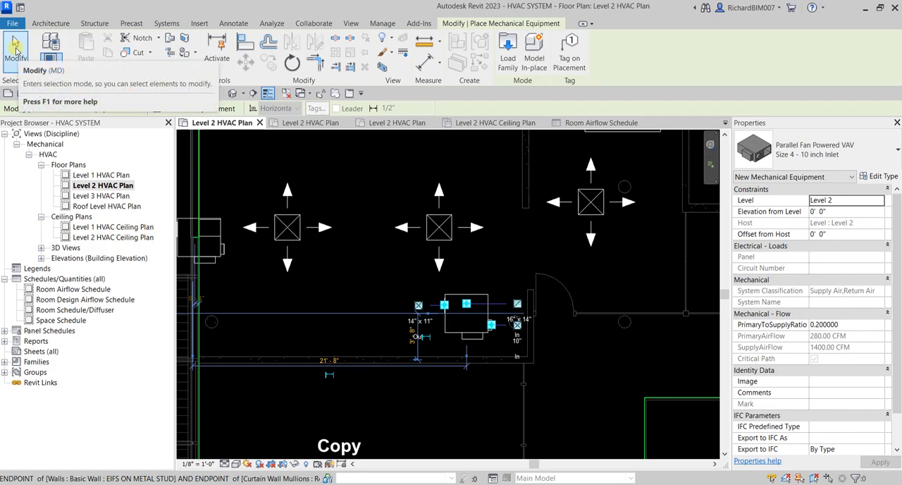
{"action": "left_click", "coordinate": [15, 47]}
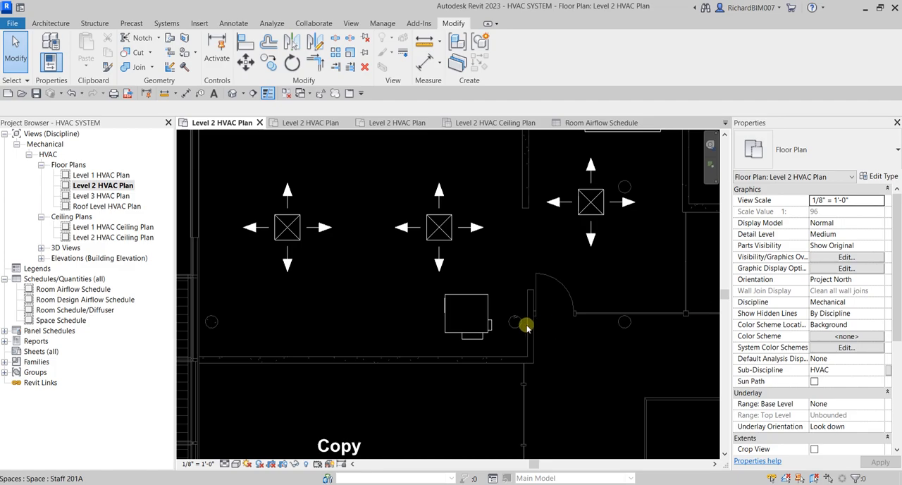
Step: Isolate the nearby diffuser and the VAV unit in a section-boxed 3D view, and select the VAV unit there
{"action": "left_click", "coordinate": [446, 229]}
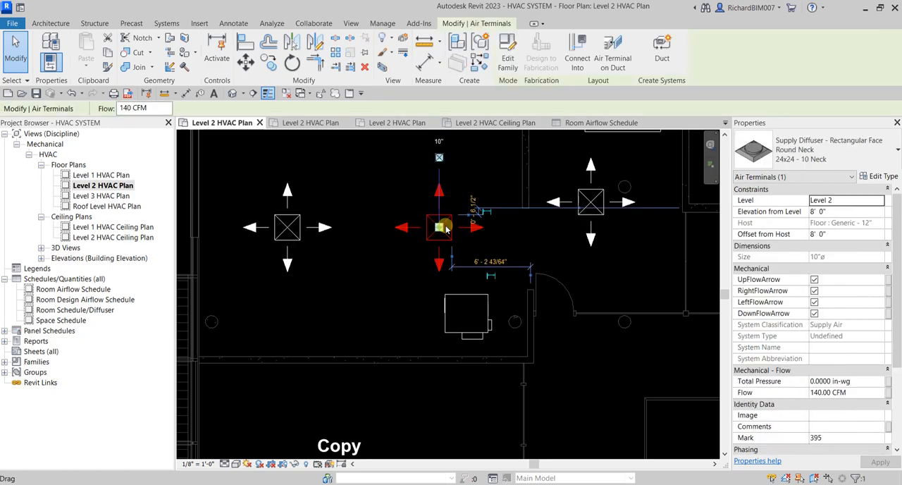
{"action": "left_click", "coordinate": [489, 300], "text": "ctrl"}
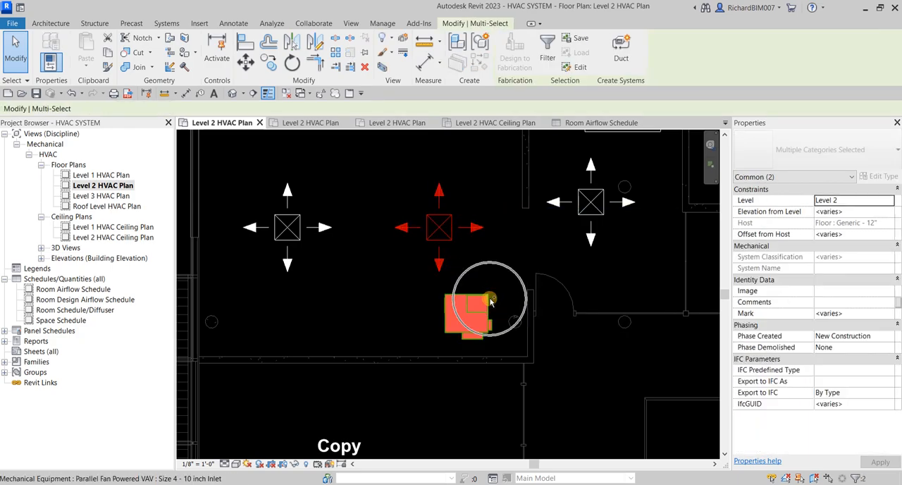
{"action": "left_click", "coordinate": [383, 68]}
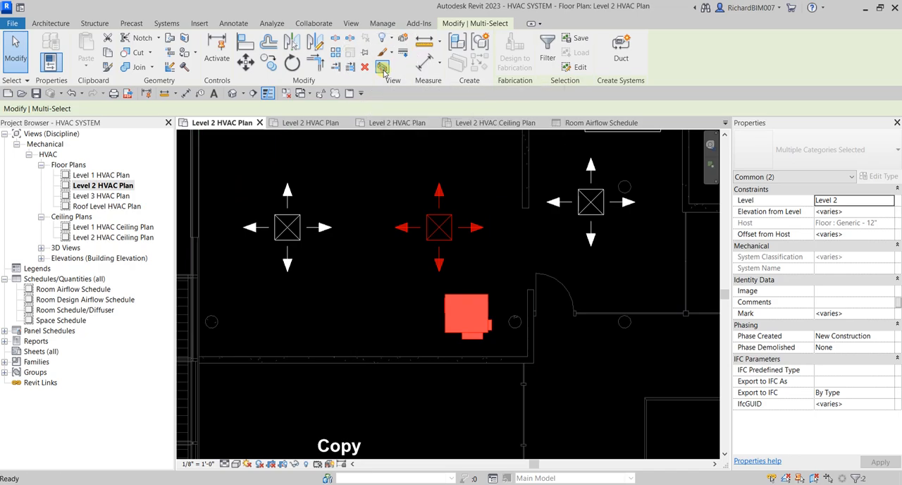
{"action": "middle_click_drag", "start_coordinate": [527, 305], "coordinate": [471, 201], "text": "shift"}
{"action": "scroll", "coordinate": [473, 204], "scroll_direction": "up", "scroll_amount": 1}
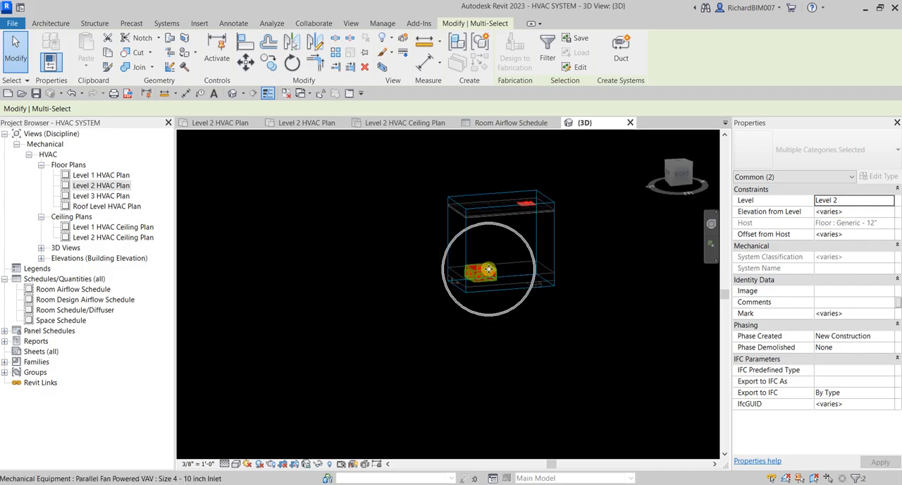
{"action": "scroll", "coordinate": [487, 270], "scroll_direction": "up", "scroll_amount": 2}
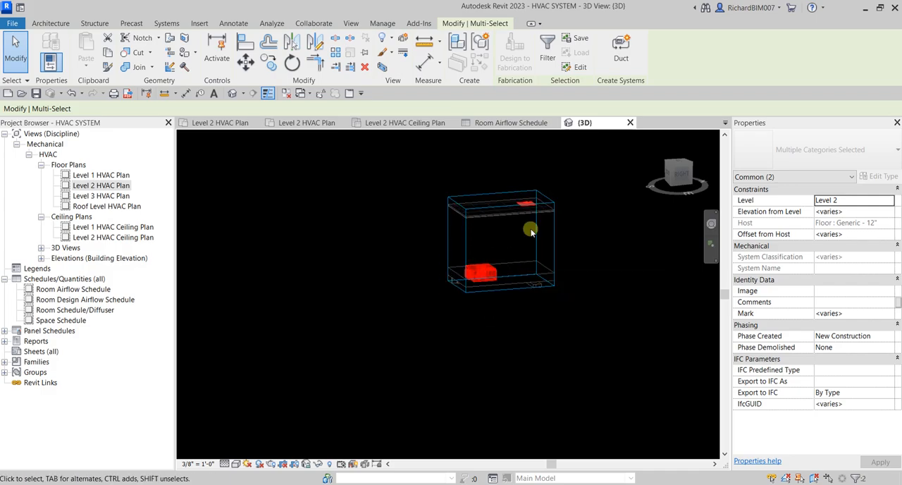
{"action": "left_click", "coordinate": [491, 246]}
{"action": "scroll", "coordinate": [491, 245], "scroll_direction": "up", "scroll_amount": 1}
{"action": "left_click", "coordinate": [496, 297]}
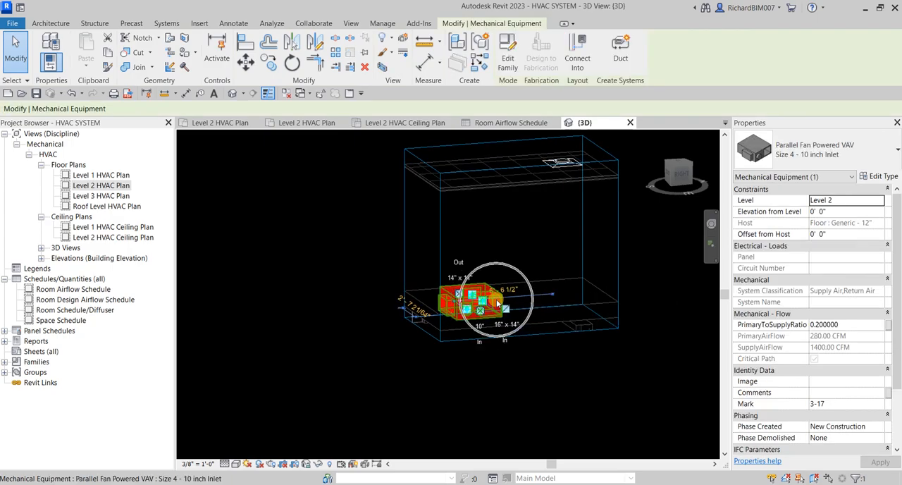
Step: Apply an offset from host of 3100 to the VAV unit
{"action": "left_click", "coordinate": [837, 234]}
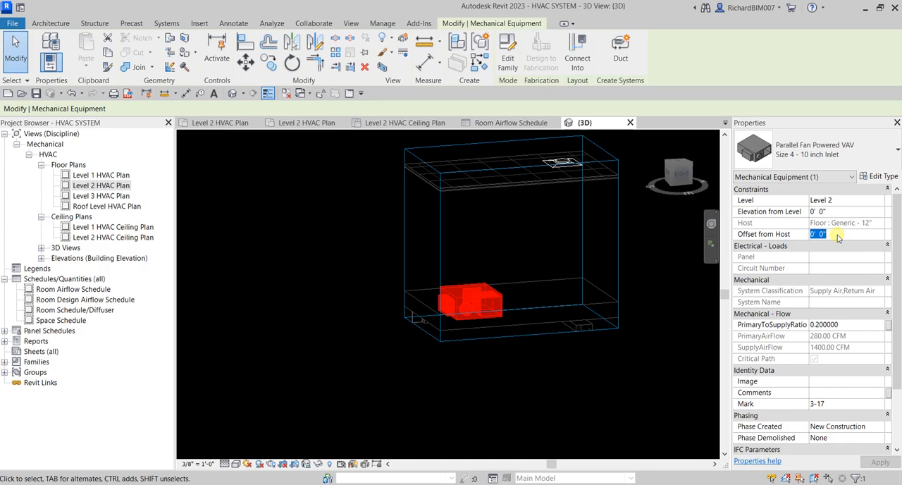
{"action": "type", "text": "3100"}
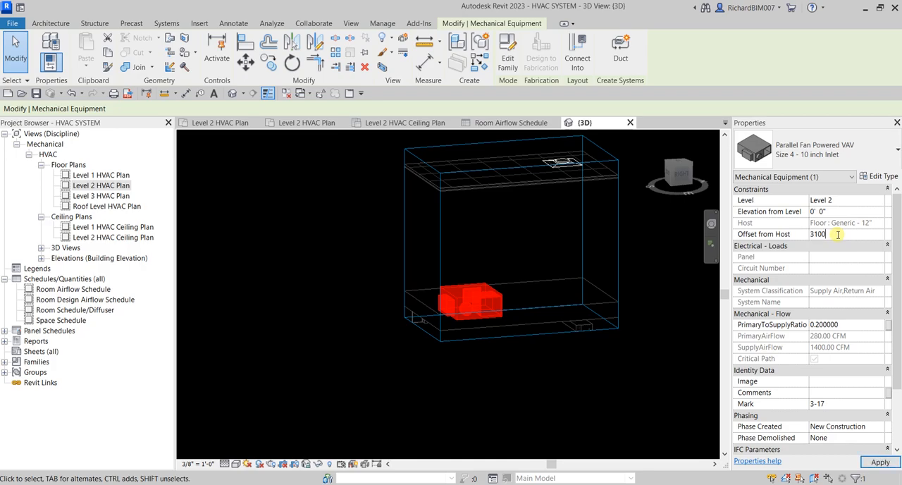
{"action": "left_click", "coordinate": [880, 462]}
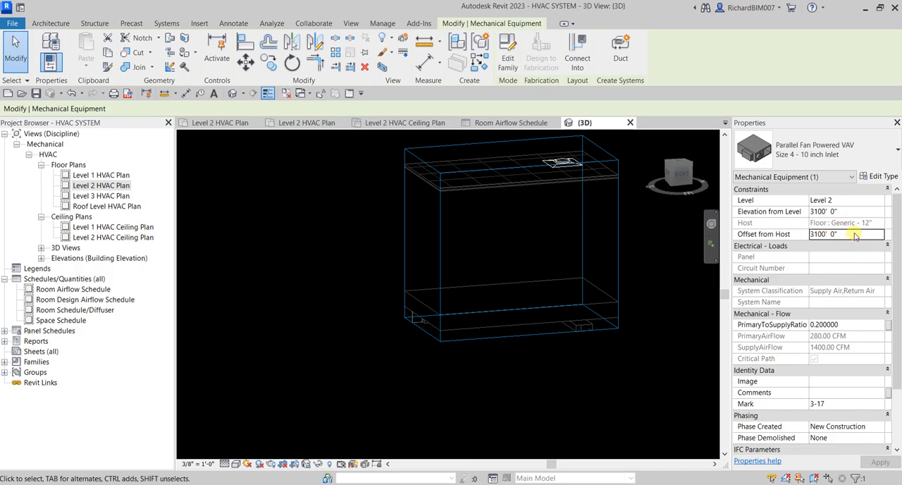
Step: Set the VAV unit's offset from host to 10' 0"
{"action": "left_click", "coordinate": [855, 234]}
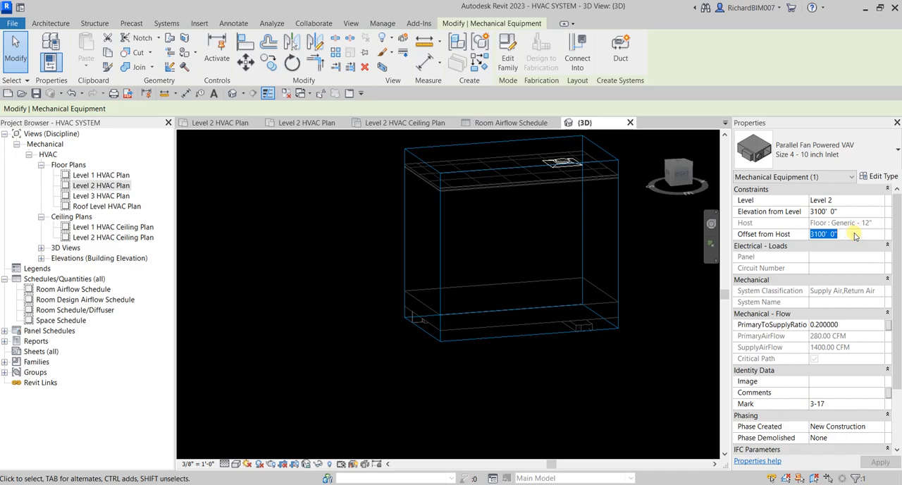
{"action": "type", "text": "10"}
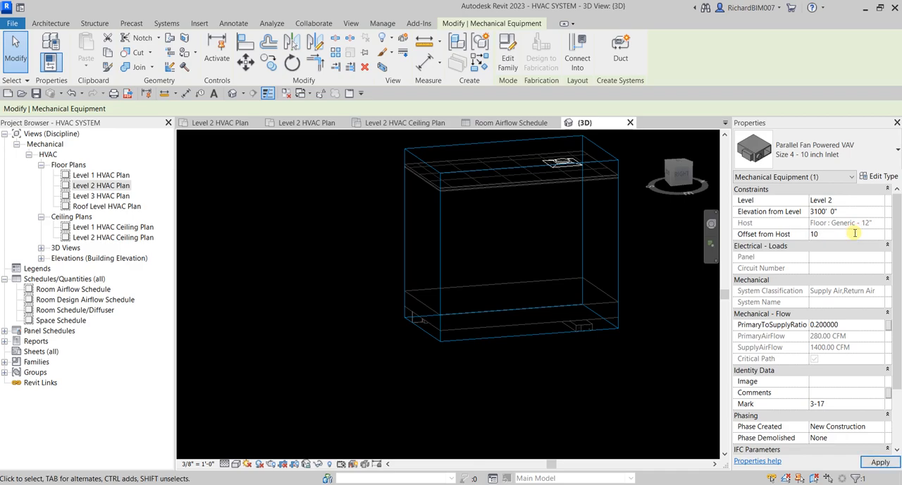
{"action": "left_click", "coordinate": [879, 462]}
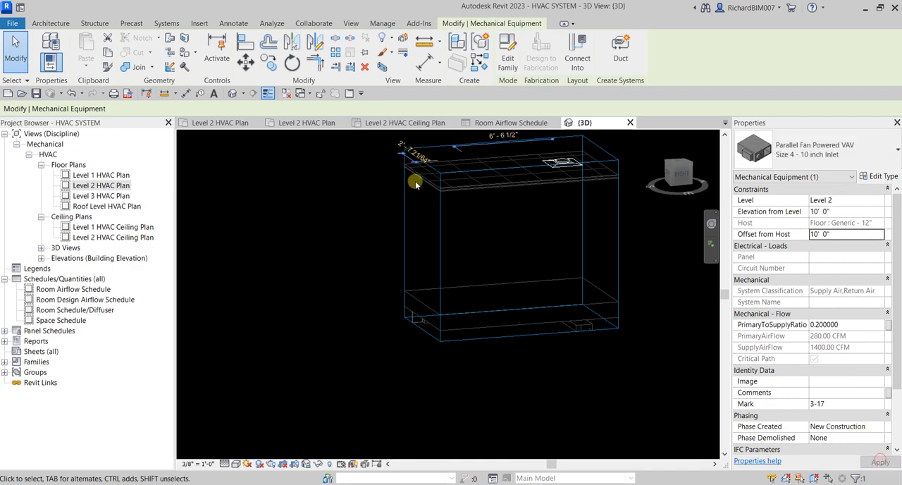
Step: Raise the top of the section box to include the VAV unit, inspect it above the ceiling, and clear the selection
{"action": "left_click", "coordinate": [535, 271]}
{"action": "left_click", "coordinate": [501, 239]}
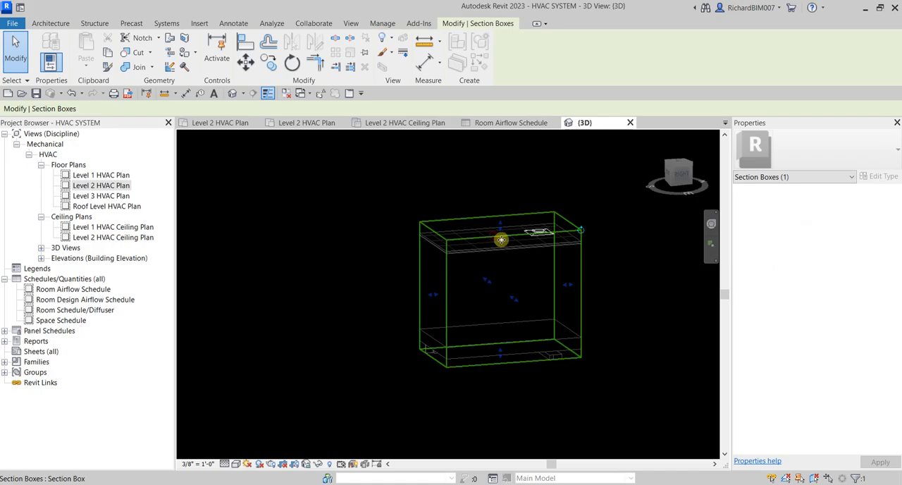
{"action": "middle_click_drag", "start_coordinate": [502, 240], "coordinate": [500, 291]}
{"action": "left_click_drag", "start_coordinate": [501, 280], "coordinate": [531, 157]}
{"action": "middle_click_drag", "start_coordinate": [516, 320], "coordinate": [466, 275], "text": "shift"}
{"action": "scroll", "coordinate": [468, 272], "scroll_direction": "up", "scroll_amount": 5}
{"action": "middle_click_drag", "start_coordinate": [523, 275], "coordinate": [468, 307], "text": "shift"}
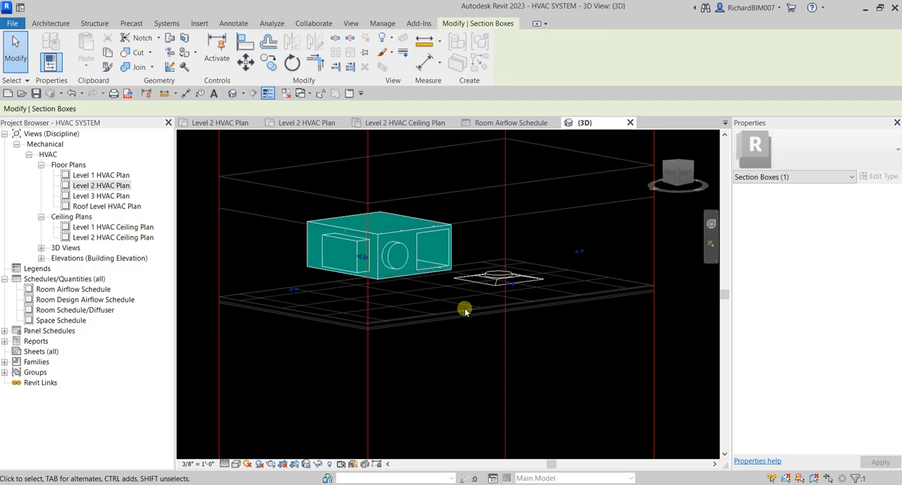
{"action": "left_click", "coordinate": [672, 358]}
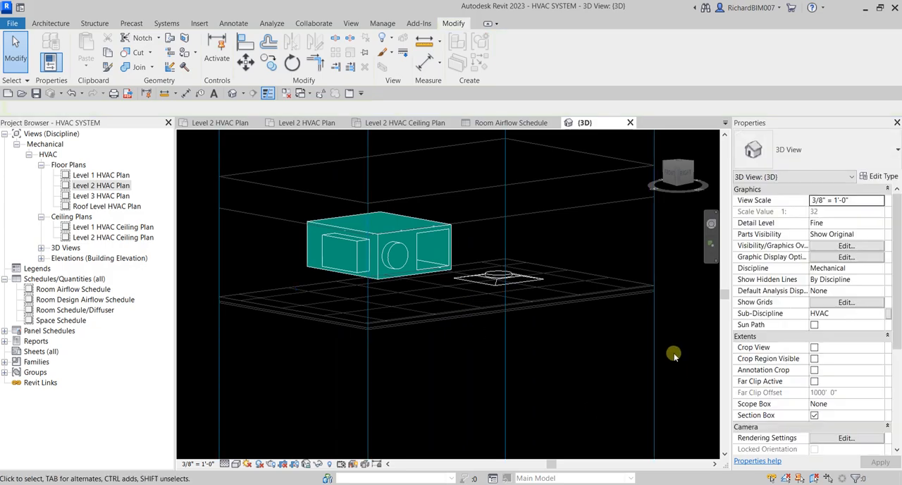
Step: Set the 3D view's discipline to Coordination and its visual style to Shaded
{"action": "left_click", "coordinate": [874, 271]}
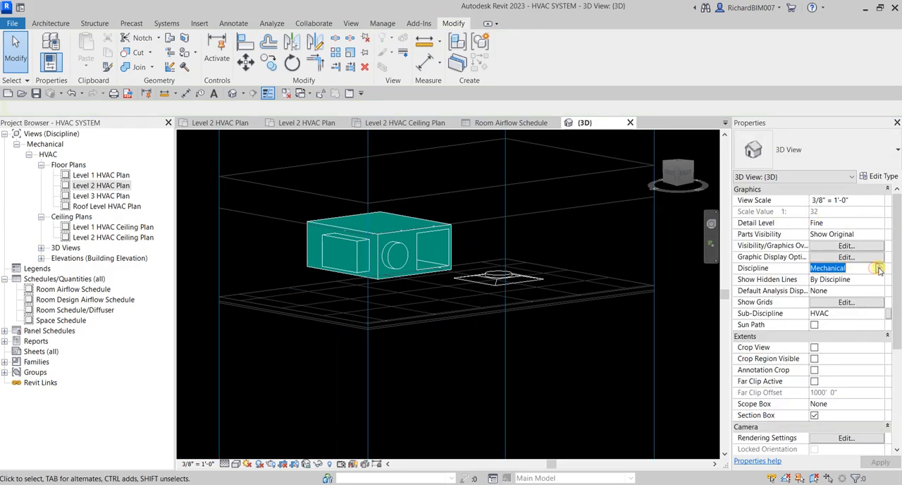
{"action": "left_click", "coordinate": [880, 271]}
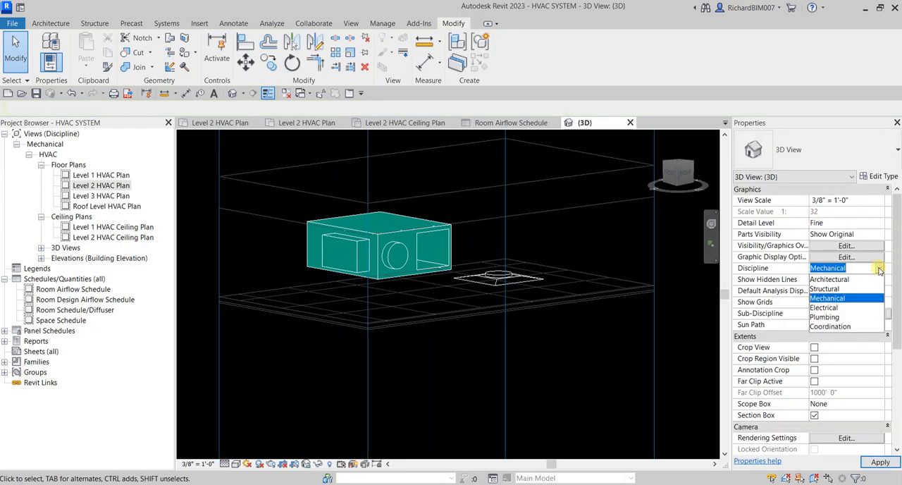
{"action": "left_click", "coordinate": [845, 326]}
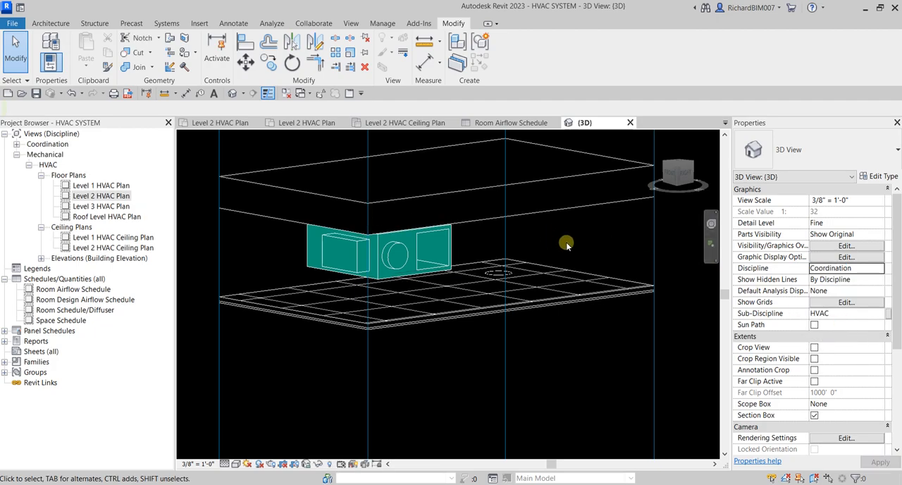
{"action": "scroll", "coordinate": [595, 245], "scroll_direction": "down", "scroll_amount": 2}
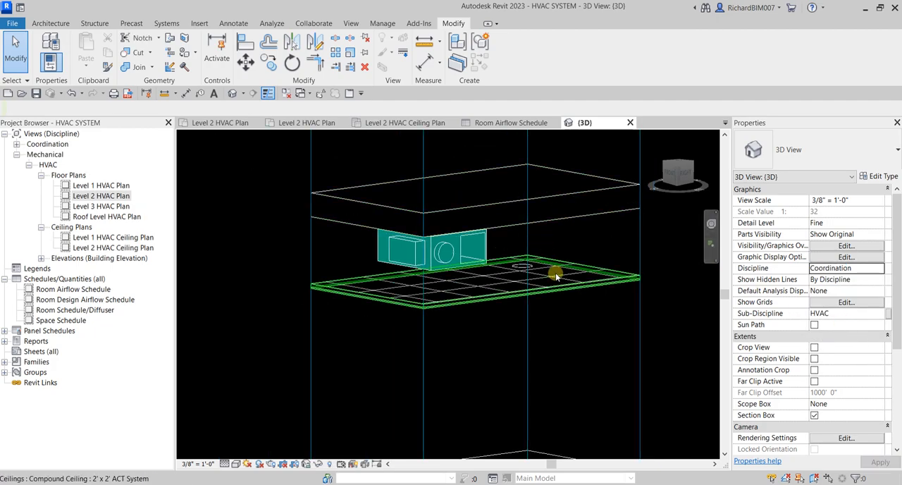
{"action": "left_click", "coordinate": [237, 464]}
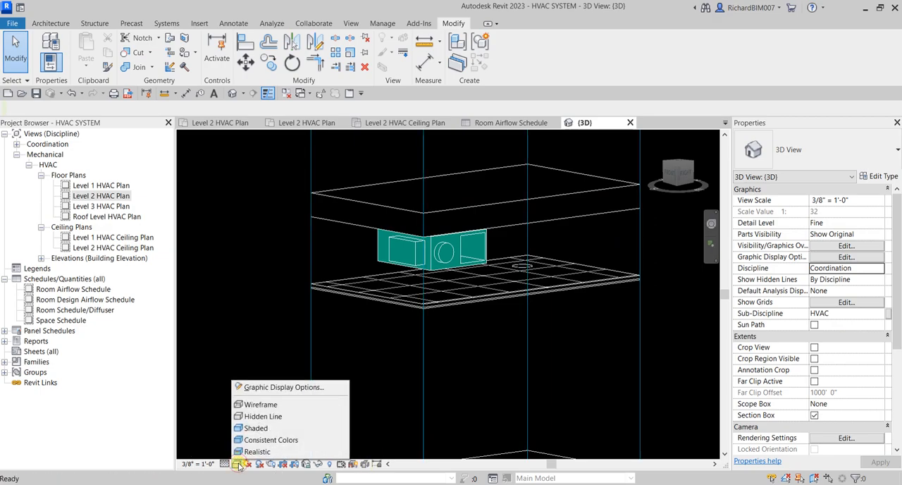
{"action": "left_click", "coordinate": [261, 428]}
Step: Extend the sides of the section box outward to take in the surrounding walls, floors and ceiling around the VAV unit
{"action": "scroll", "coordinate": [501, 356], "scroll_direction": "down", "scroll_amount": 5}
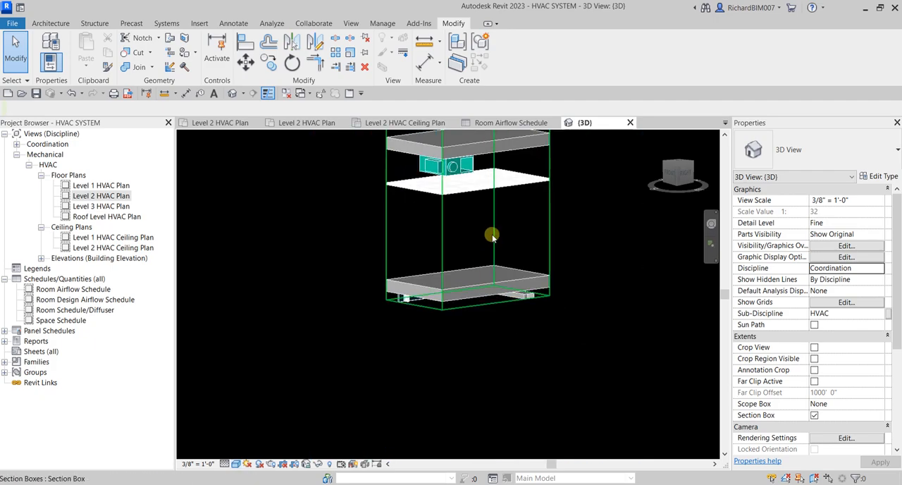
{"action": "left_click", "coordinate": [489, 235]}
{"action": "left_click_drag", "start_coordinate": [475, 150], "coordinate": [475, 298]}
{"action": "middle_click_drag", "start_coordinate": [429, 336], "coordinate": [447, 328], "text": "shift"}
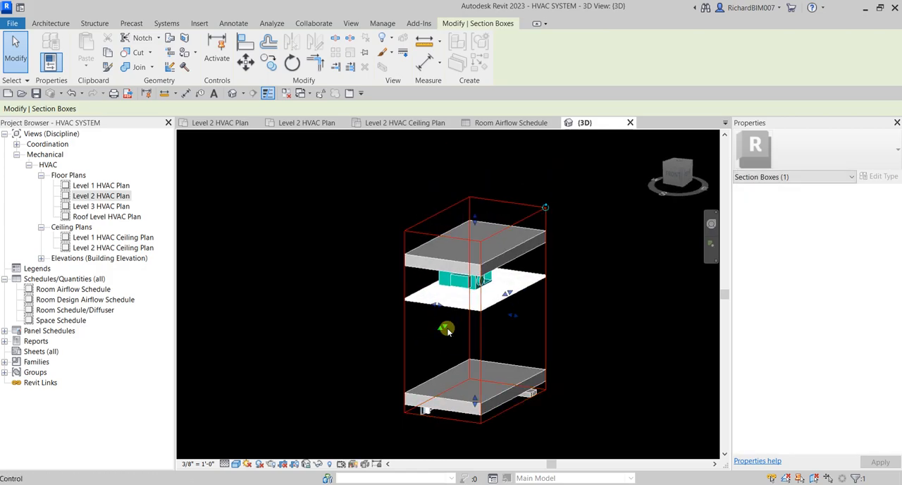
{"action": "left_click_drag", "start_coordinate": [434, 302], "coordinate": [343, 286]}
{"action": "left_click_drag", "start_coordinate": [514, 315], "coordinate": [640, 340]}
{"action": "middle_click_drag", "start_coordinate": [609, 357], "coordinate": [651, 328], "text": "shift"}
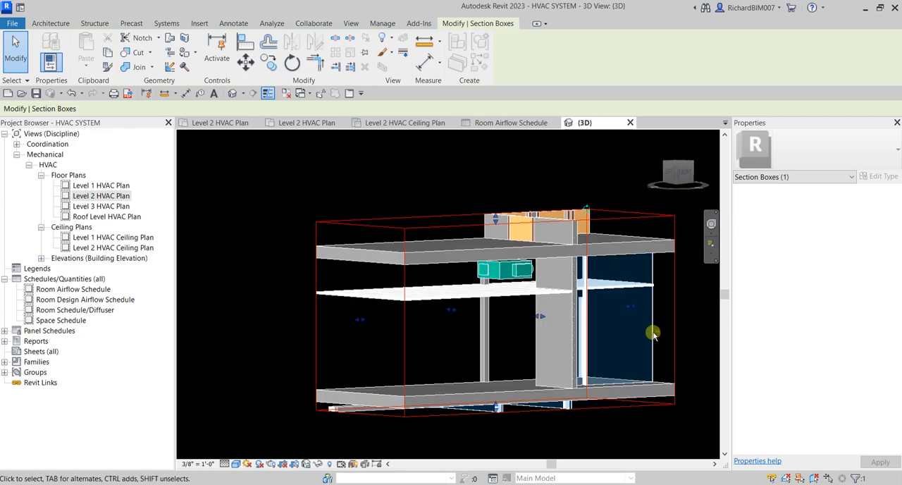
Step: Extend the section box outward to show more of the adjoining rooms, and inspect the VAV unit's position between the ceiling and the slab above
{"action": "left_click_drag", "start_coordinate": [543, 318], "coordinate": [604, 348]}
{"action": "middle_click_drag", "start_coordinate": [581, 341], "coordinate": [672, 343], "text": "shift"}
{"action": "middle_click_drag", "start_coordinate": [443, 344], "coordinate": [439, 364], "text": "shift"}
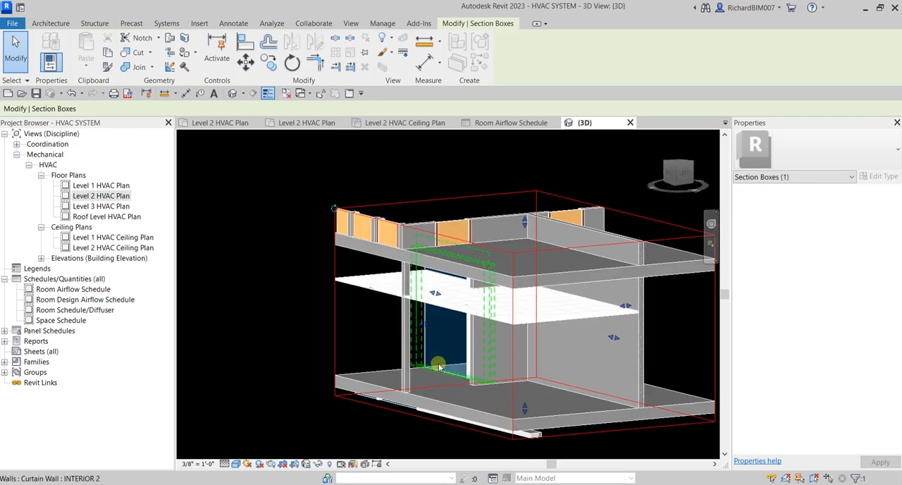
{"action": "left_click_drag", "start_coordinate": [424, 324], "coordinate": [375, 327]}
{"action": "middle_click_drag", "start_coordinate": [375, 327], "coordinate": [543, 299], "text": "shift"}
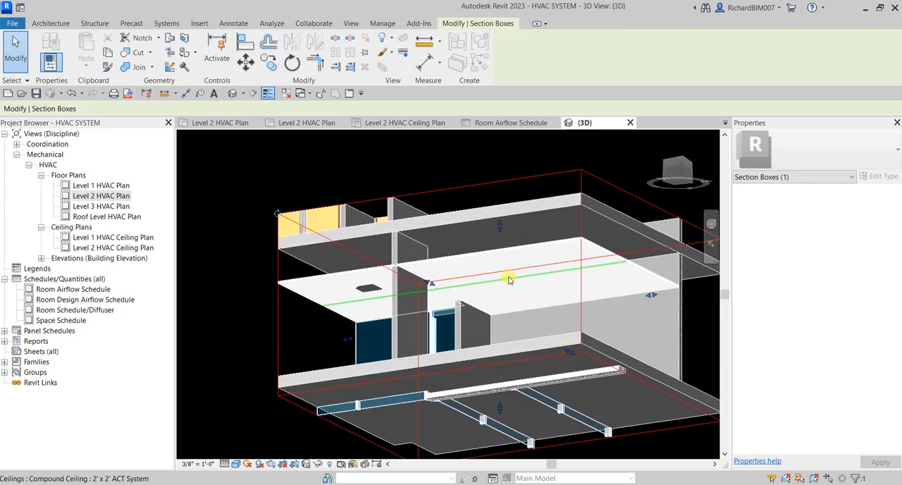
{"action": "middle_click_drag", "start_coordinate": [535, 269], "coordinate": [620, 318], "text": "shift"}
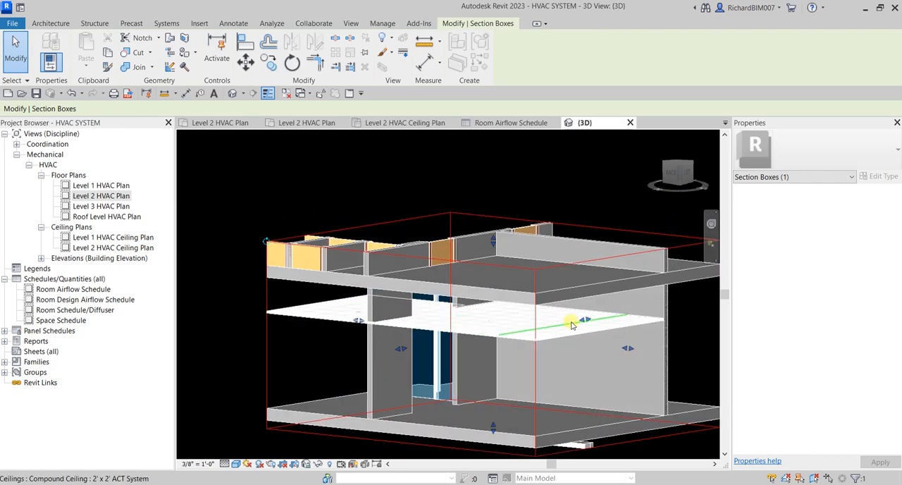
{"action": "left_click", "coordinate": [582, 180]}
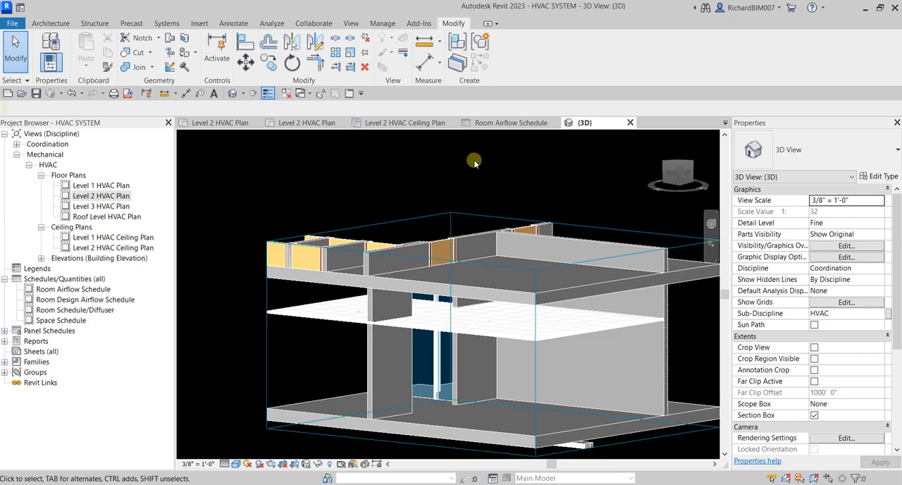
{"action": "middle_click_drag", "start_coordinate": [494, 191], "coordinate": [473, 310], "text": "shift"}
{"action": "mouse_move", "coordinate": [527, 294]}
{"action": "middle_mouse_down", "text": "shift"}
{"action": "mouse_move", "coordinate": [543, 308]}
{"action": "mouse_move", "coordinate": [532, 299]}
{"action": "middle_mouse_up", "text": "shift"}
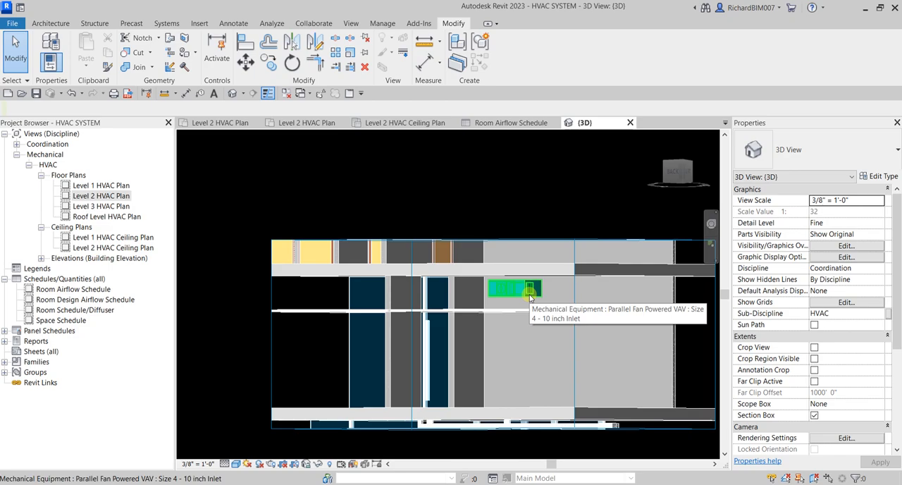
{"action": "middle_click_drag", "start_coordinate": [429, 196], "coordinate": [340, 165], "text": "shift"}
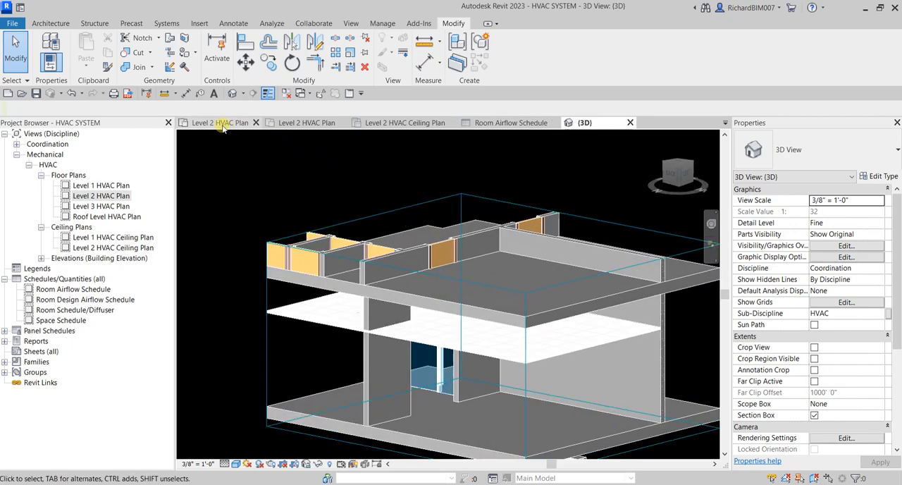
Step: Open the Level 2 HVAC Plan and review the diffuser and VAV unit layout around Staff 201A, Staff 201B and the neighbouring rooms
{"action": "double_click", "coordinate": [121, 196]}
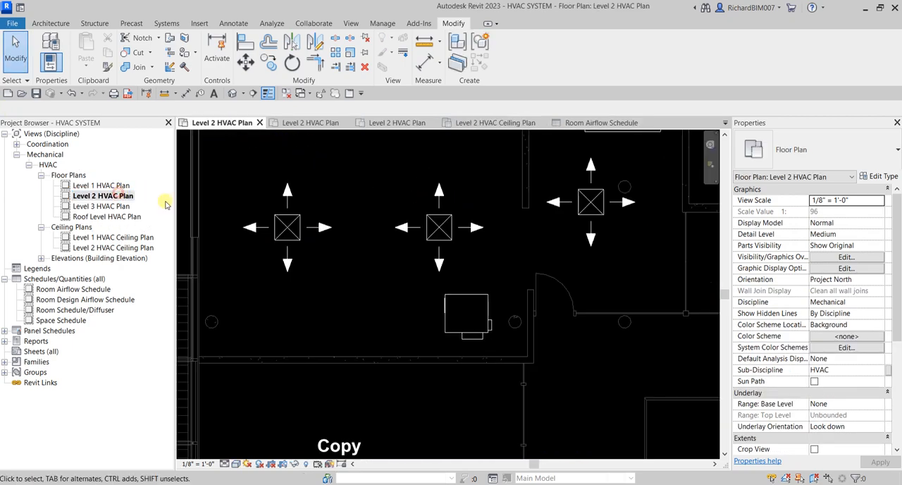
{"action": "scroll", "coordinate": [323, 268], "scroll_direction": "down", "scroll_amount": 6}
{"action": "scroll", "coordinate": [374, 281], "scroll_direction": "down", "scroll_amount": 1}
{"action": "middle_click_drag", "start_coordinate": [407, 248], "coordinate": [432, 317]}
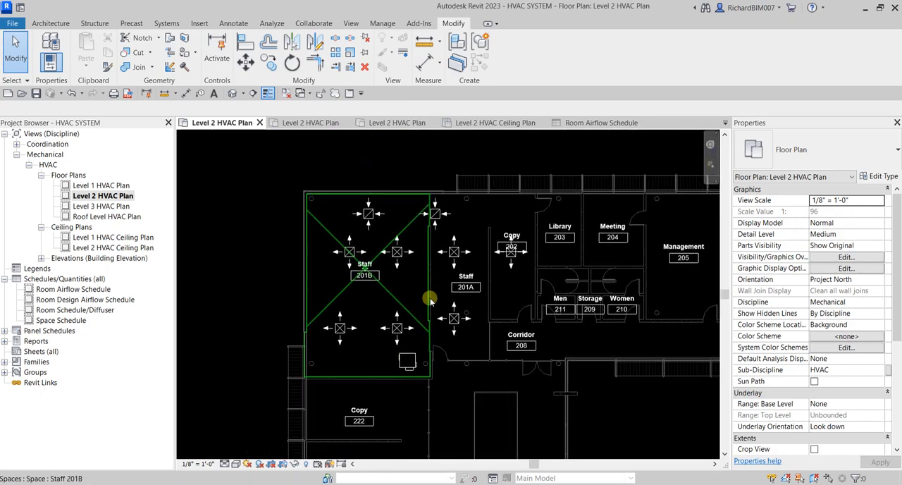
{"action": "scroll", "coordinate": [427, 242], "scroll_direction": "up", "scroll_amount": 2}
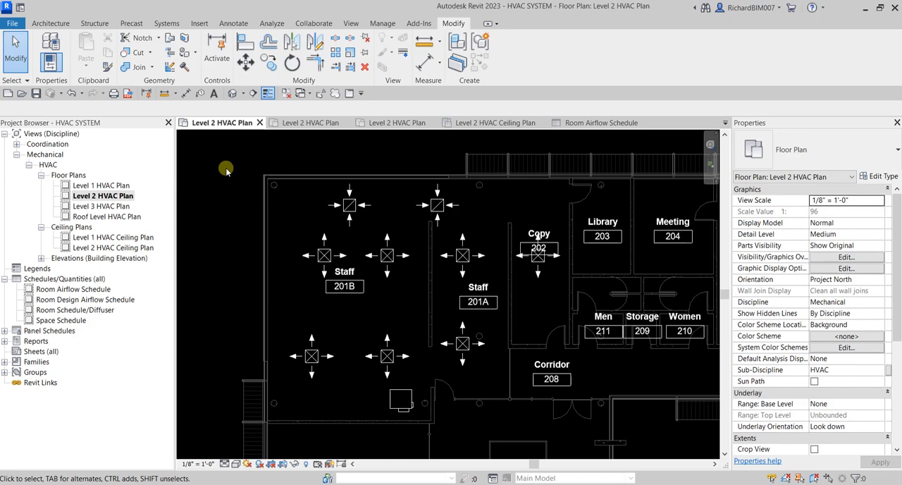
{"action": "scroll", "coordinate": [226, 171], "scroll_direction": "down", "scroll_amount": 1}
{"action": "middle_click_drag", "start_coordinate": [402, 373], "coordinate": [358, 245]}
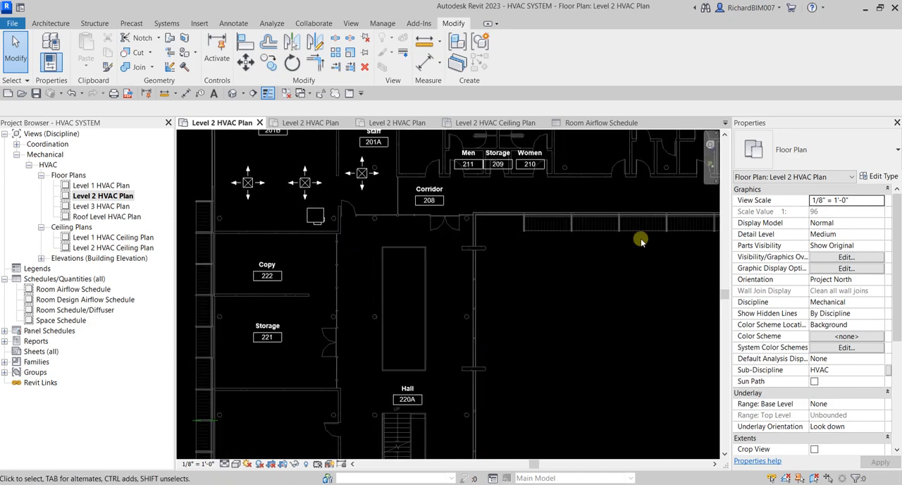
{"action": "scroll", "coordinate": [531, 319], "scroll_direction": "down", "scroll_amount": 1}
{"action": "middle_click_drag", "start_coordinate": [482, 290], "coordinate": [600, 448]}
{"action": "scroll", "coordinate": [475, 279], "scroll_direction": "up", "scroll_amount": 2}
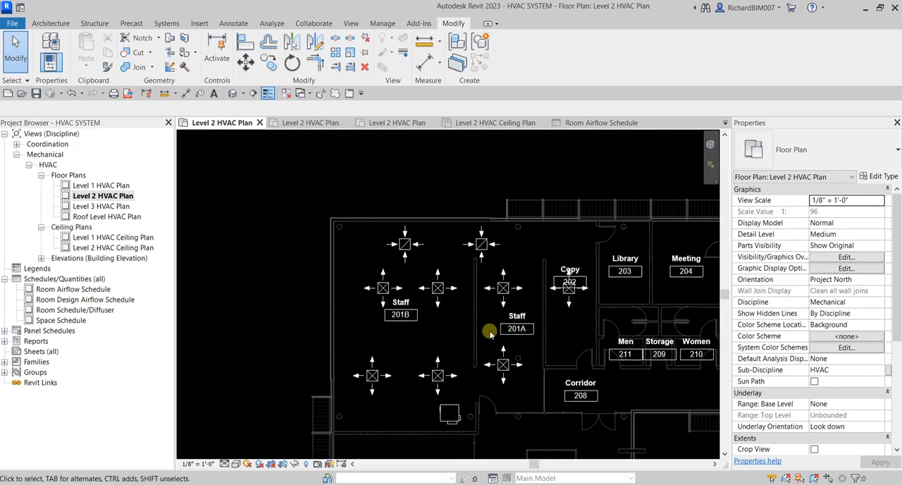
{"action": "scroll", "coordinate": [472, 334], "scroll_direction": "up", "scroll_amount": 1}
{"action": "middle_click_drag", "start_coordinate": [485, 336], "coordinate": [478, 316]}
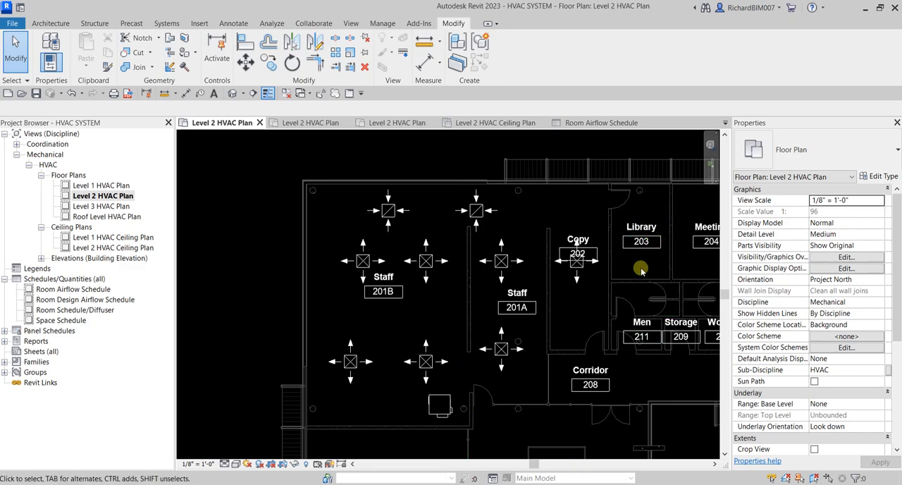
Step: Move the Copy 202 space tag up so it is clear of the supply diffuser, and clear the selection
{"action": "scroll", "coordinate": [597, 234], "scroll_direction": "up", "scroll_amount": 2}
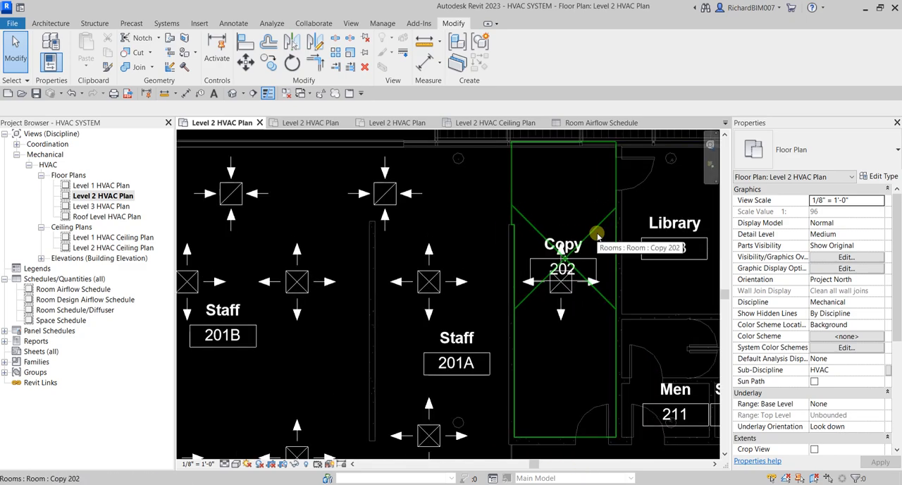
{"action": "scroll", "coordinate": [597, 234], "scroll_direction": "up", "scroll_amount": 1}
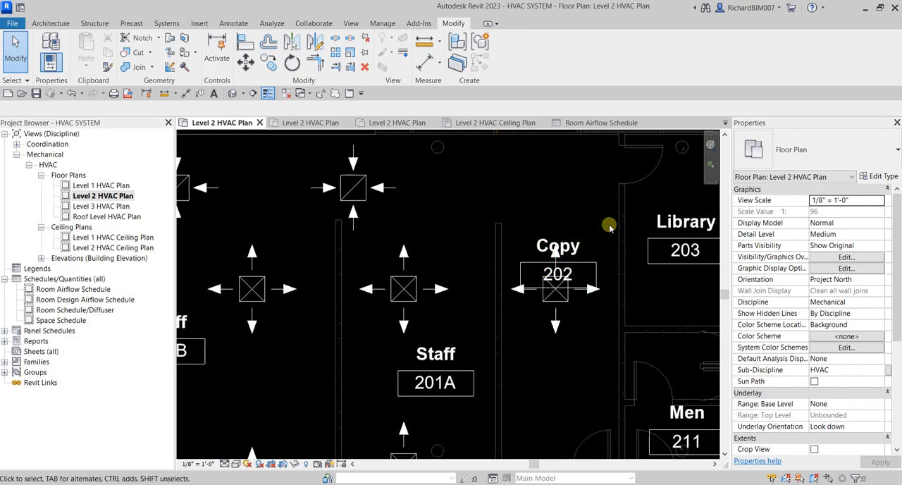
{"action": "left_click", "coordinate": [592, 258]}
{"action": "left_click_drag", "start_coordinate": [592, 259], "coordinate": [561, 220]}
{"action": "left_click_drag", "start_coordinate": [561, 217], "coordinate": [561, 217]}
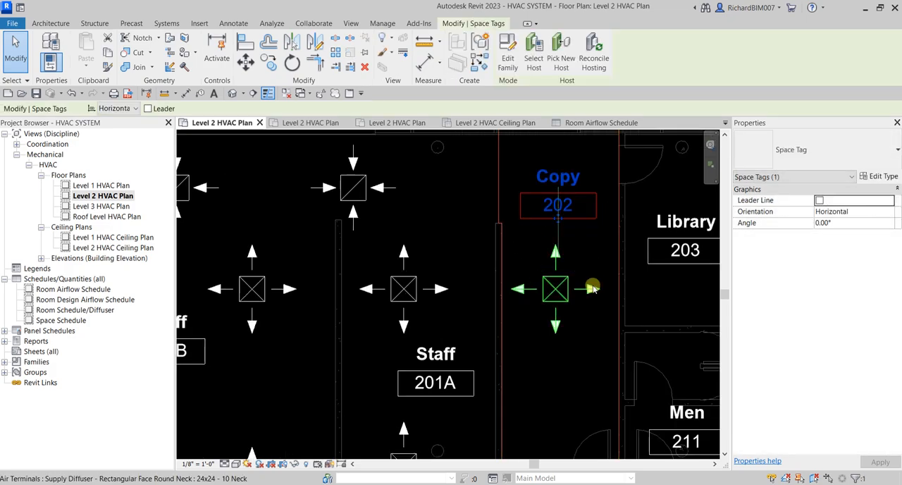
{"action": "scroll", "coordinate": [433, 298], "scroll_direction": "down", "scroll_amount": 5}
{"action": "left_click", "coordinate": [383, 181]}
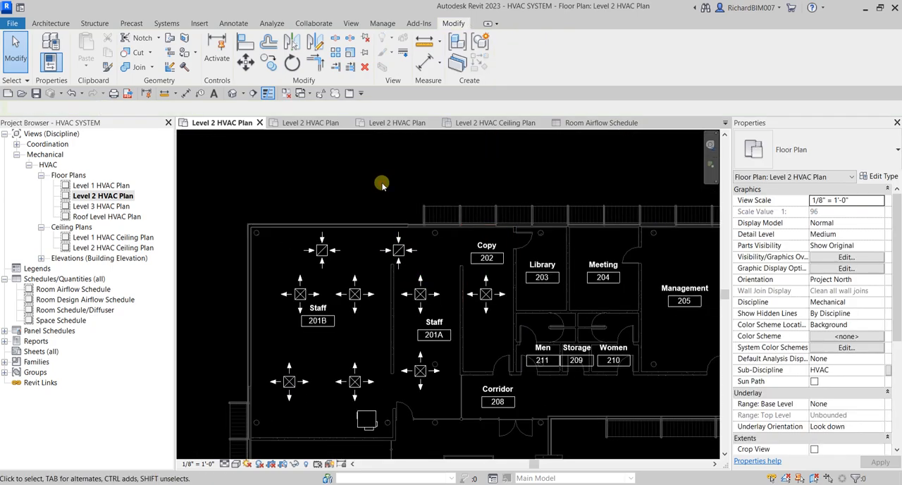
{"action": "middle_click_drag", "start_coordinate": [342, 251], "coordinate": [358, 209]}
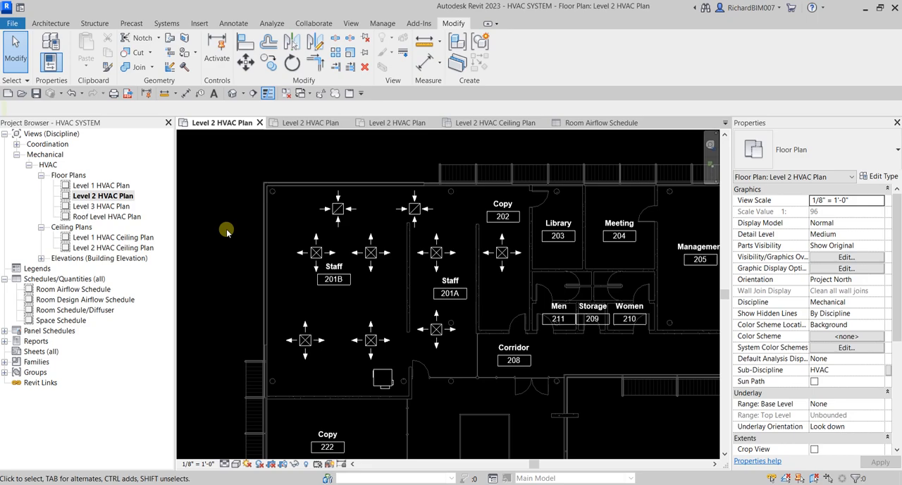
Step: Dock the Properties palette together with the Project Browser as one tabbed group, with the Project Browser first and shown
{"action": "key", "text": "ctrl"}
{"action": "key", "text": "ctrl"}
{"action": "key", "text": "ctrl"}
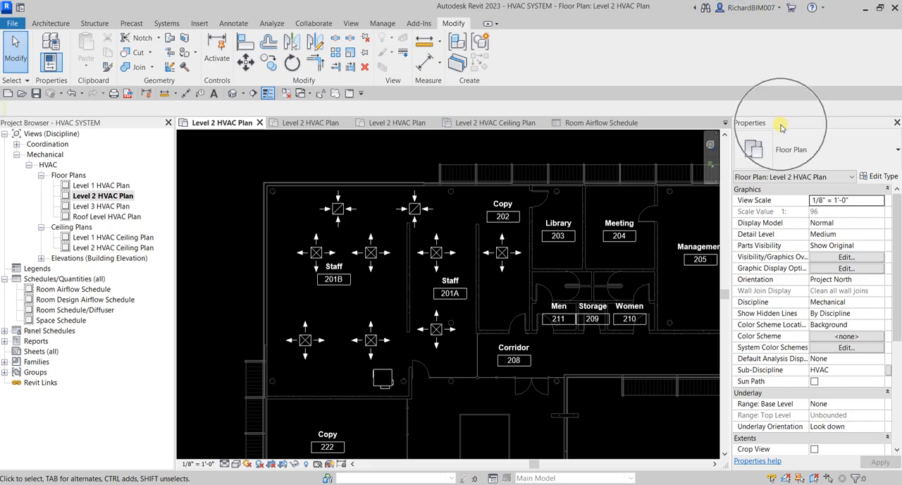
{"action": "left_click_drag", "start_coordinate": [782, 125], "coordinate": [37, 125]}
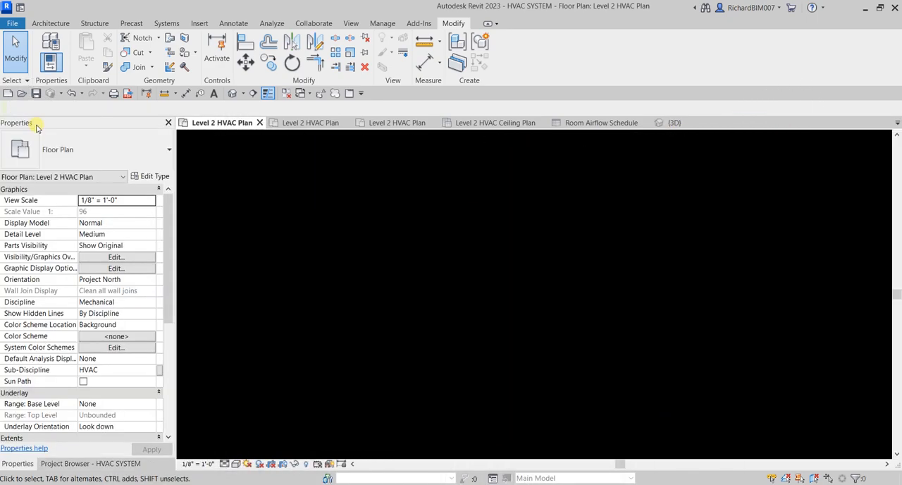
{"action": "left_click", "coordinate": [27, 465]}
{"action": "left_click_drag", "start_coordinate": [49, 465], "coordinate": [21, 467]}
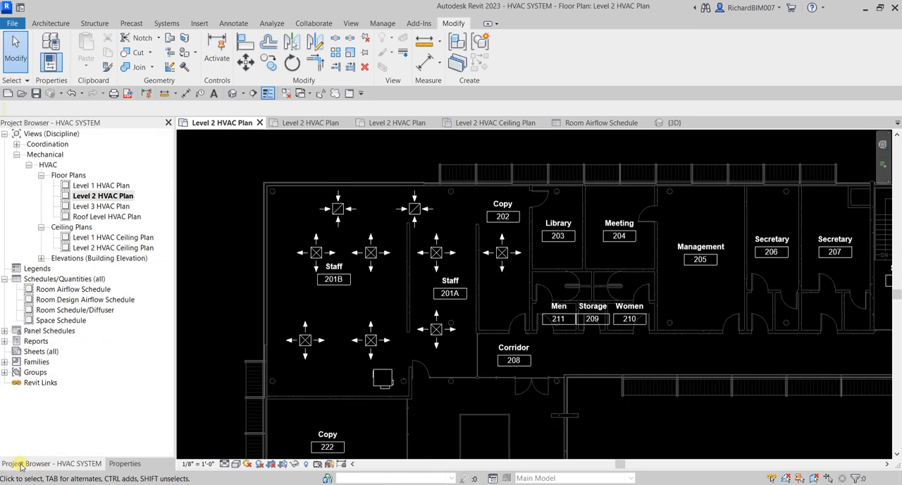
{"action": "left_click", "coordinate": [125, 464]}
{"action": "left_click", "coordinate": [82, 465]}
{"action": "left_click", "coordinate": [125, 464]}
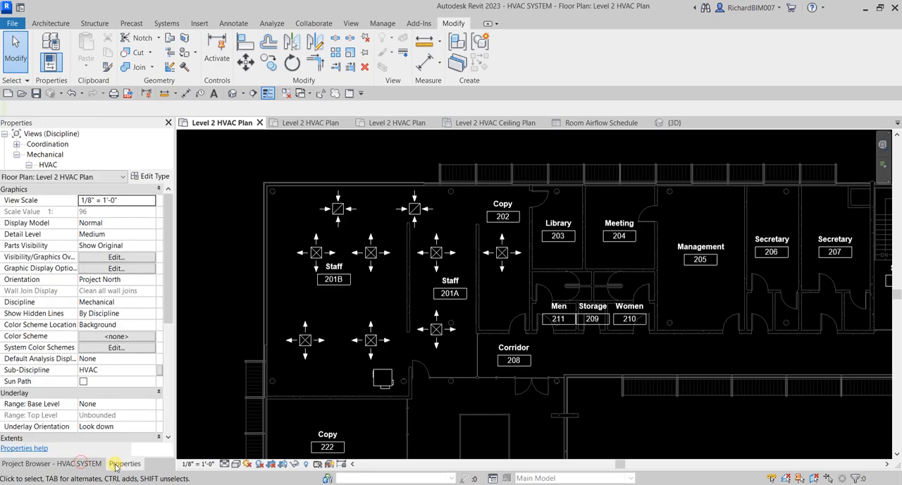
{"action": "left_click", "coordinate": [82, 465]}
Step: Display the System Browser beside the Level 2 HVAC Plan
{"action": "scroll", "coordinate": [478, 247], "scroll_direction": "down", "scroll_amount": 1}
{"action": "middle_click_drag", "start_coordinate": [520, 261], "coordinate": [449, 259]}
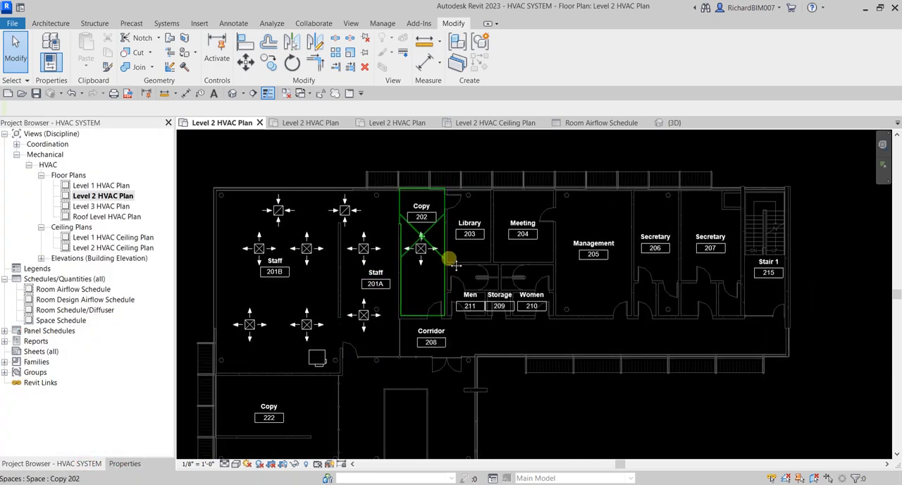
{"action": "right_click", "coordinate": [526, 398]}
{"action": "mouse_move", "coordinate": [590, 379]}
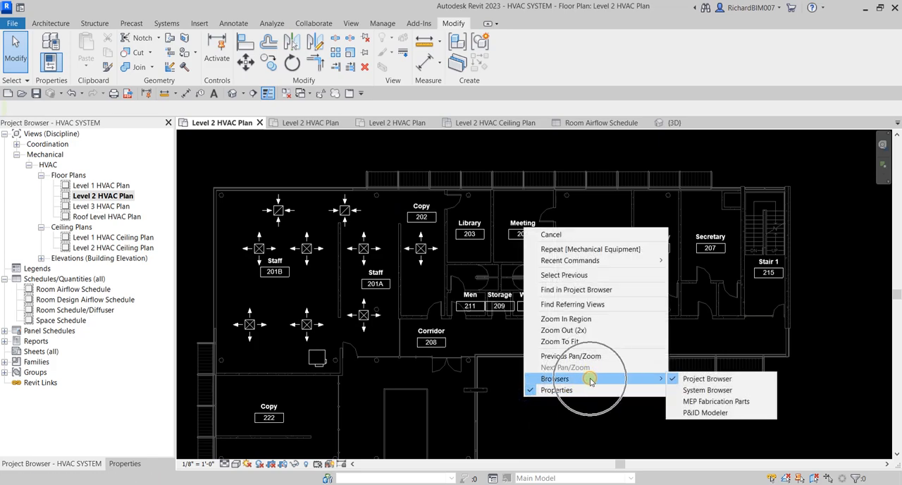
{"action": "left_click", "coordinate": [707, 391]}
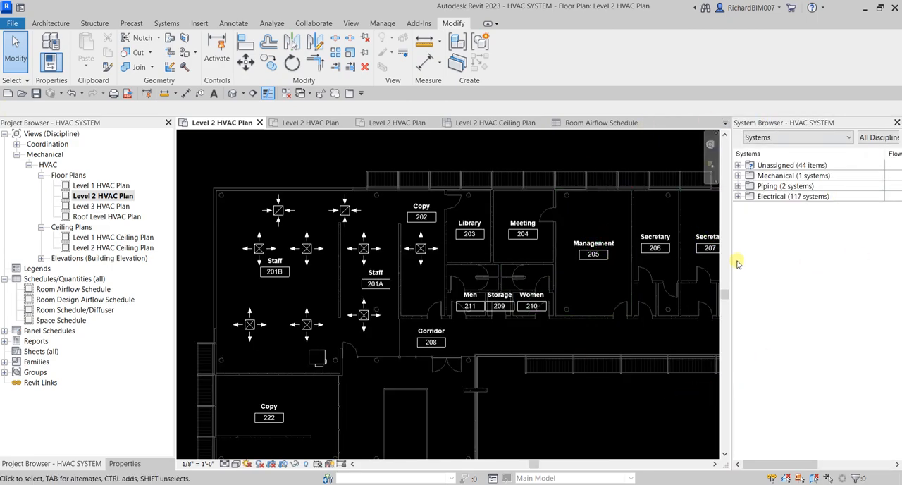
Step: Examine the System Browser's Systems view and its Unassigned and Mechanical categories alongside the Level 2 plan
{"action": "scroll", "coordinate": [495, 233], "scroll_direction": "down", "scroll_amount": 2}
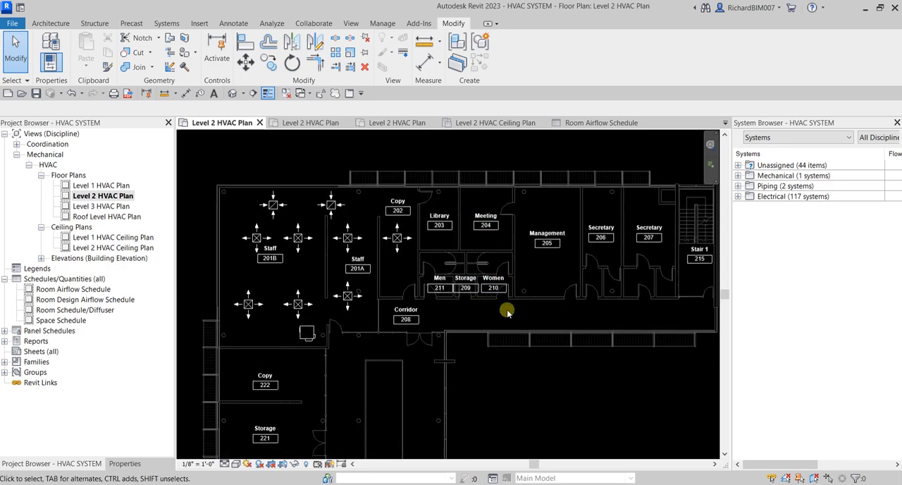
{"action": "left_click", "coordinate": [778, 138]}
{"action": "left_click", "coordinate": [778, 138]}
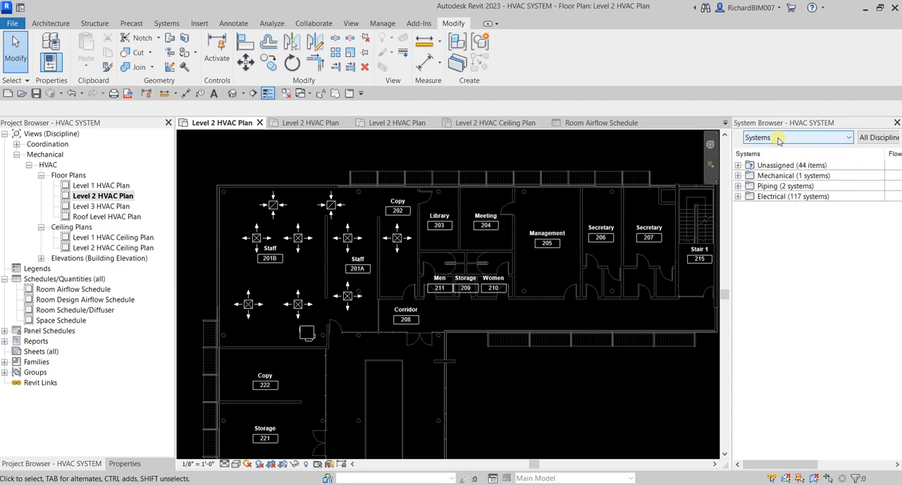
{"action": "scroll", "coordinate": [328, 149], "scroll_direction": "up", "scroll_amount": 3}
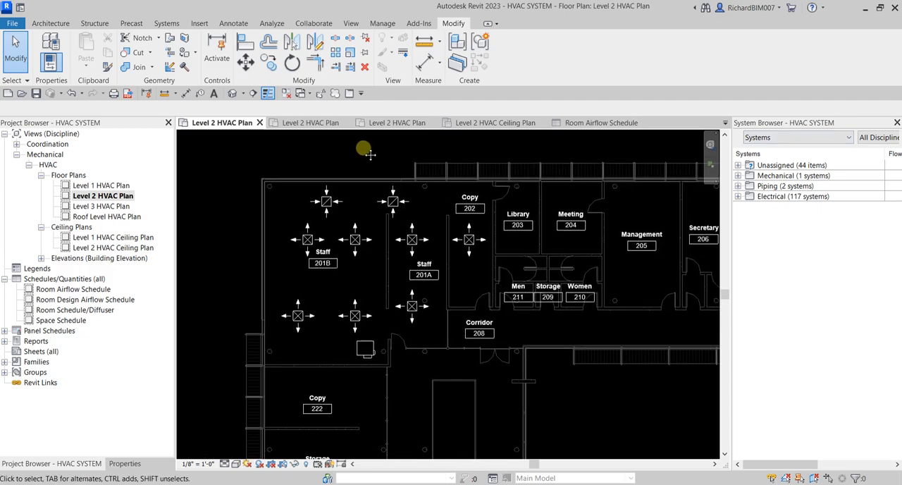
{"action": "scroll", "coordinate": [369, 154], "scroll_direction": "up", "scroll_amount": 1}
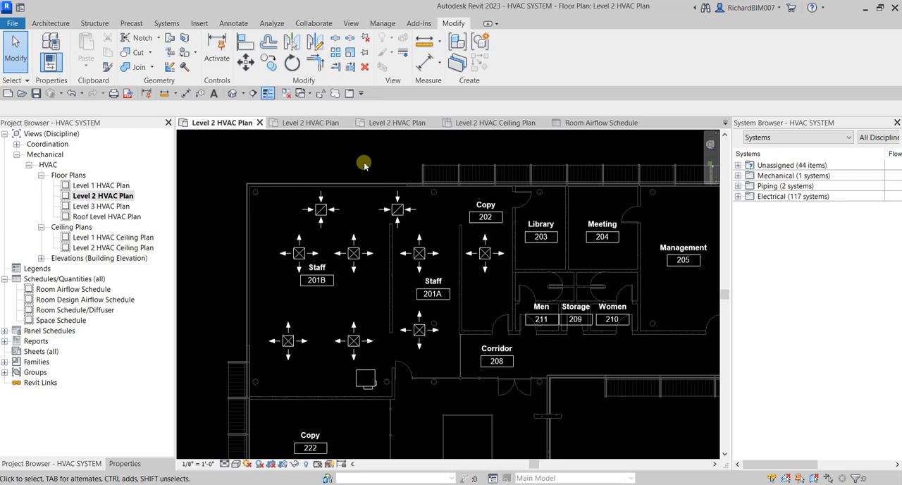
{"action": "left_click", "coordinate": [775, 176]}
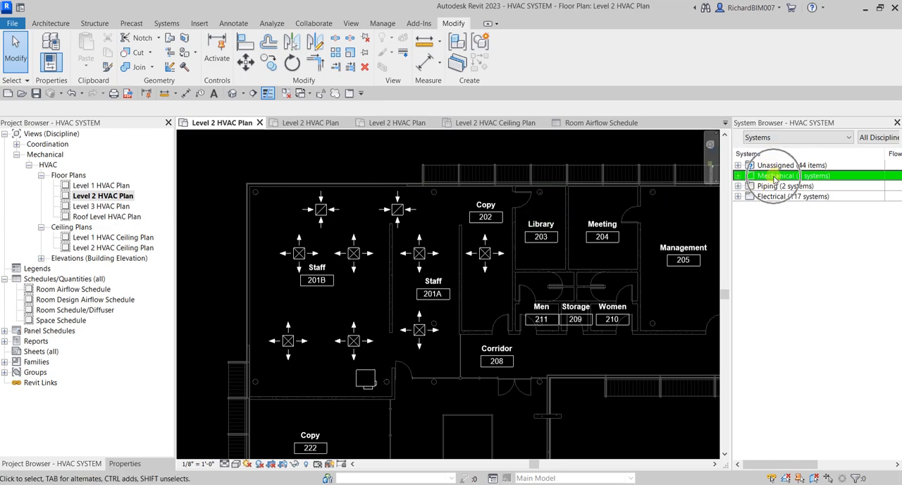
{"action": "left_click", "coordinate": [788, 259]}
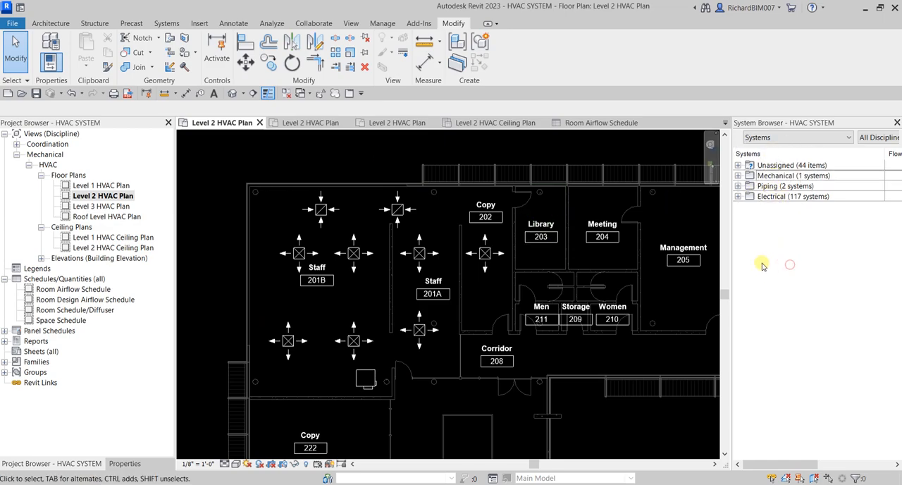
{"action": "left_click", "coordinate": [781, 165]}
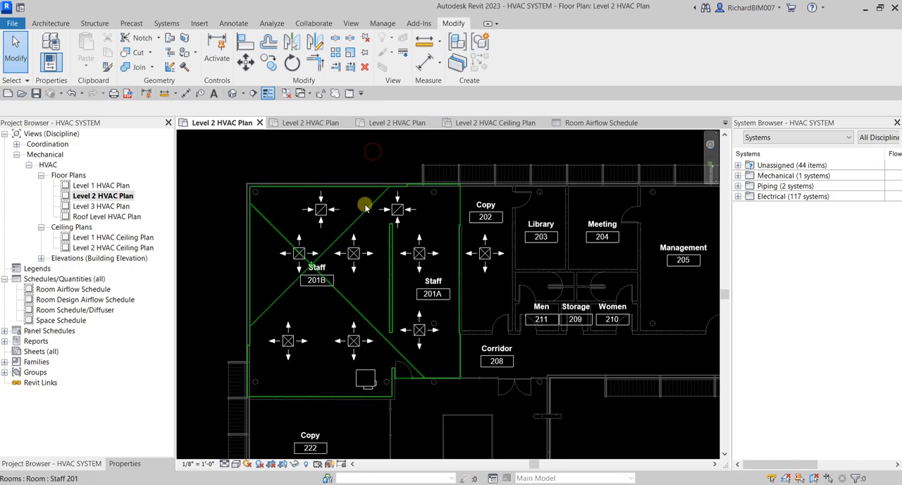
Step: Select the supply diffuser nearest the 201A partition in Staff 201B's upper row and locate it under Unassigned, Mechanical, Supply Air in the System Browser
{"action": "left_click", "coordinate": [360, 255]}
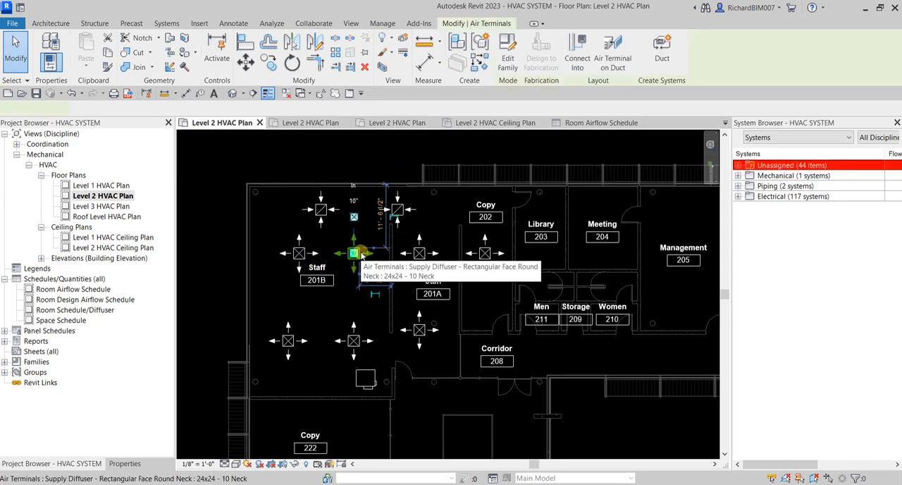
{"action": "key", "text": "ctrl"}
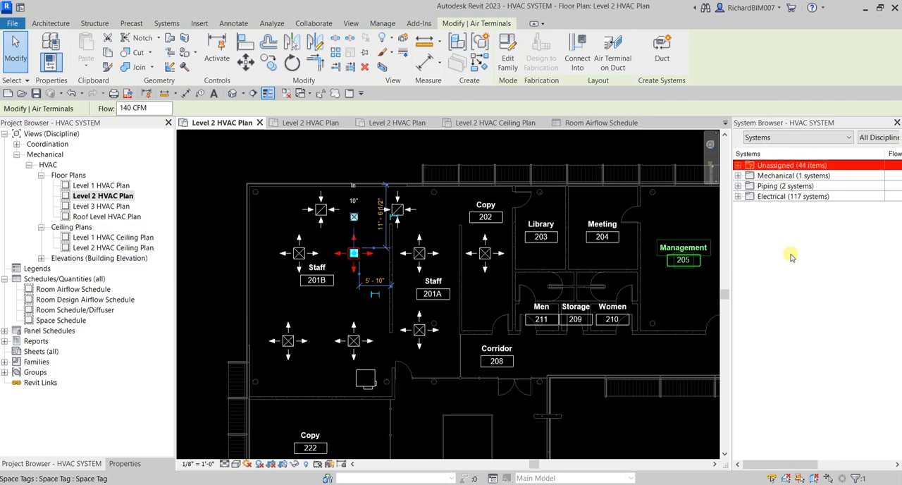
{"action": "left_click", "coordinate": [738, 166]}
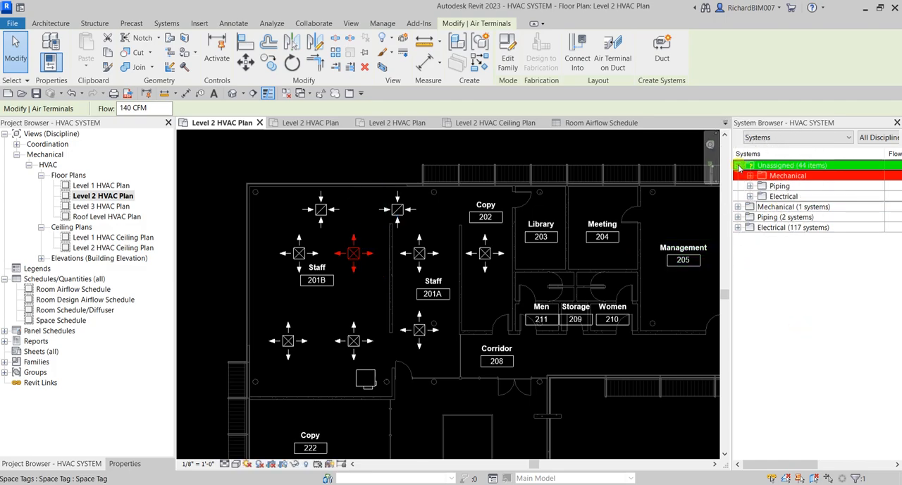
{"action": "left_click", "coordinate": [777, 175]}
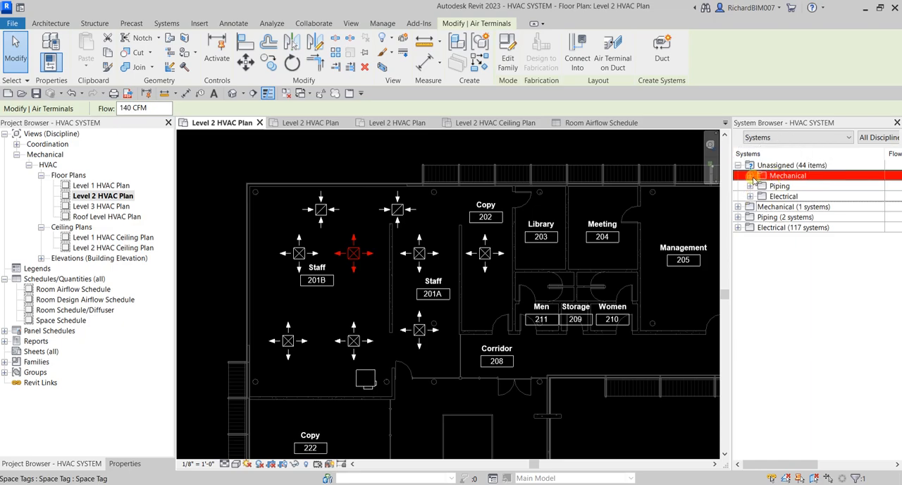
{"action": "left_click", "coordinate": [750, 175]}
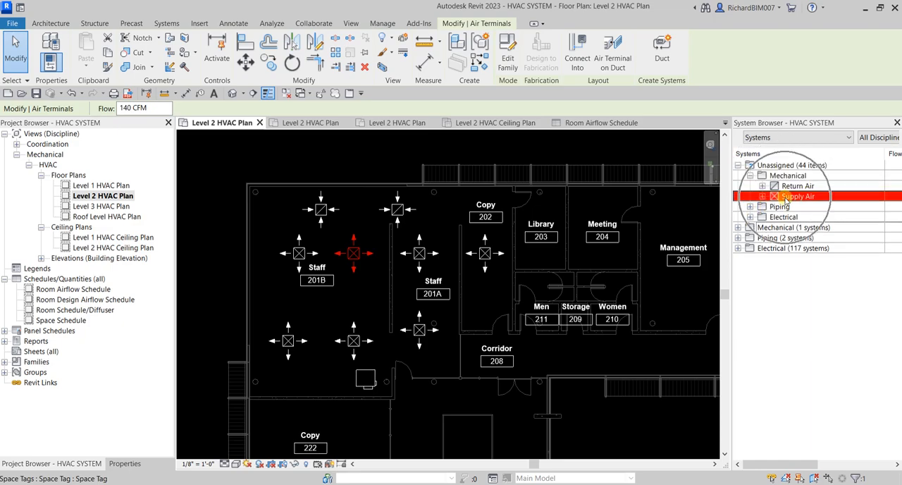
{"action": "left_click", "coordinate": [359, 251]}
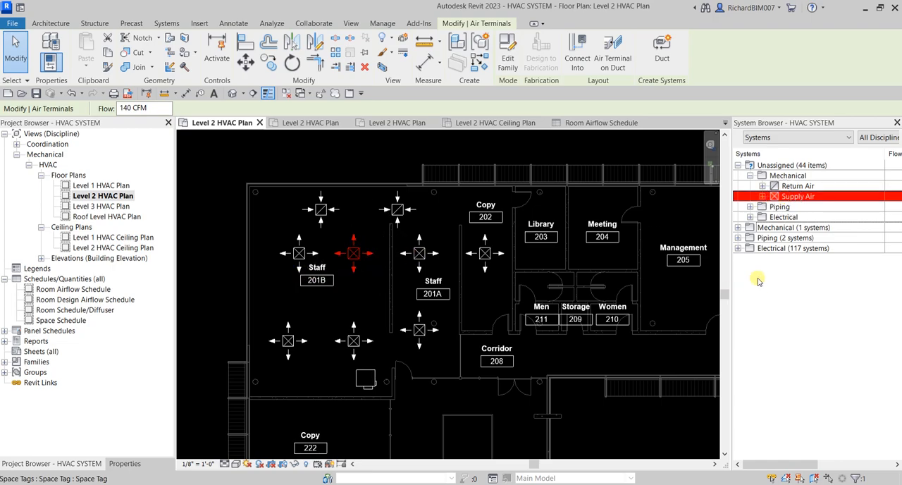
{"action": "left_click", "coordinate": [762, 196]}
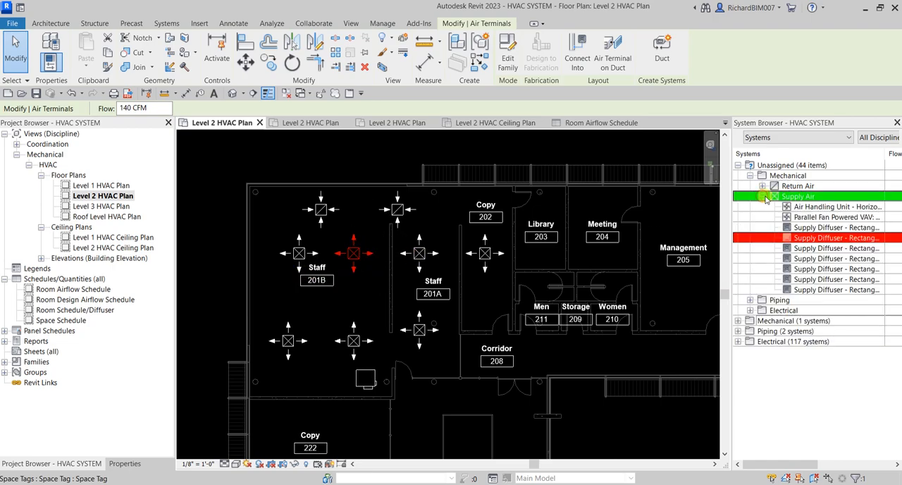
Step: Match the unassigned supply diffusers listed in the System Browser with the diffusers in Staff 201B by selecting successive entries
{"action": "left_click", "coordinate": [837, 239]}
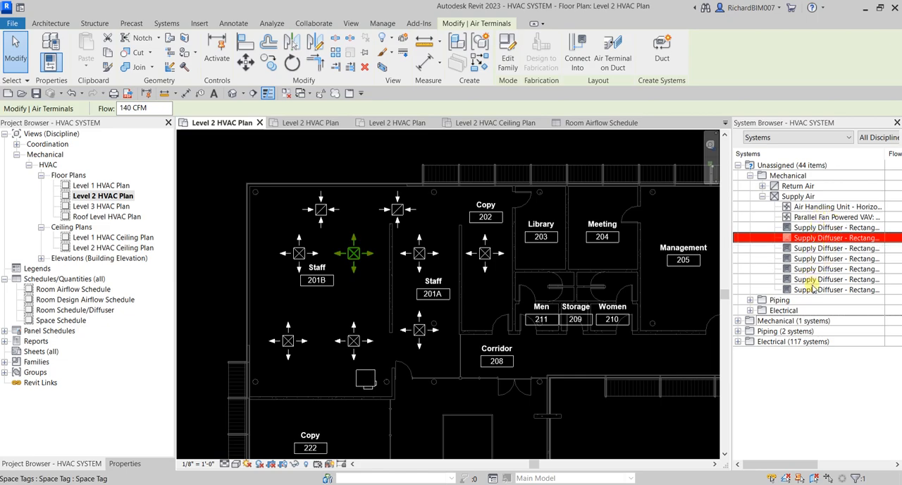
{"action": "left_click", "coordinate": [826, 249]}
{"action": "left_click", "coordinate": [355, 342]}
{"action": "left_click", "coordinate": [823, 259]}
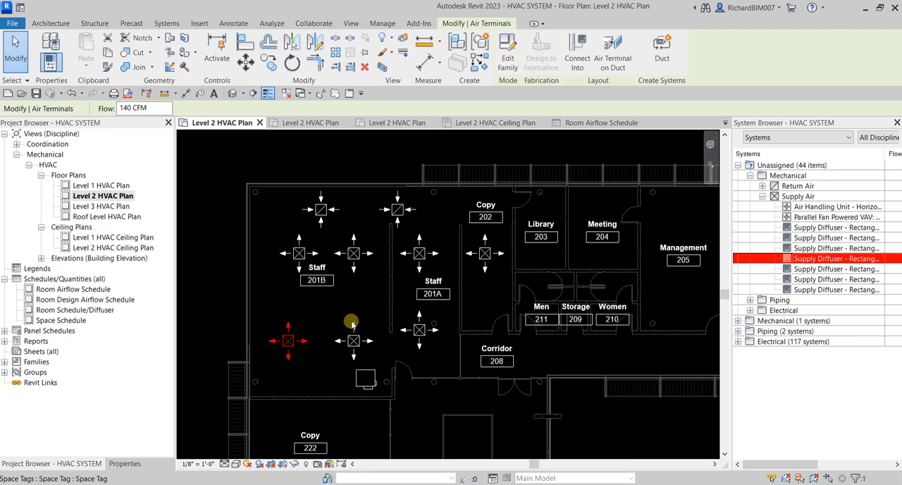
Step: With the plan view away from the diffusers, use Show on the second-to-last Supply Diffuser entry to locate it, and clear the selection
{"action": "scroll", "coordinate": [324, 299], "scroll_direction": "down", "scroll_amount": 8}
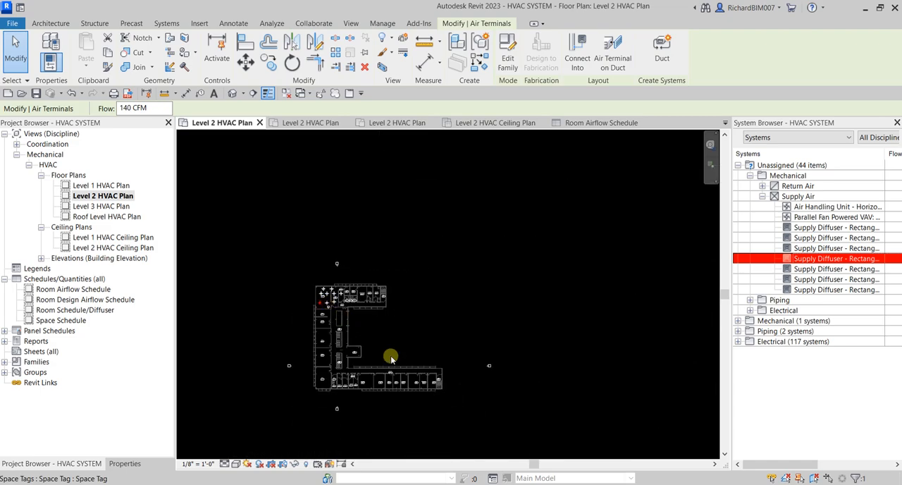
{"action": "left_click", "coordinate": [436, 331]}
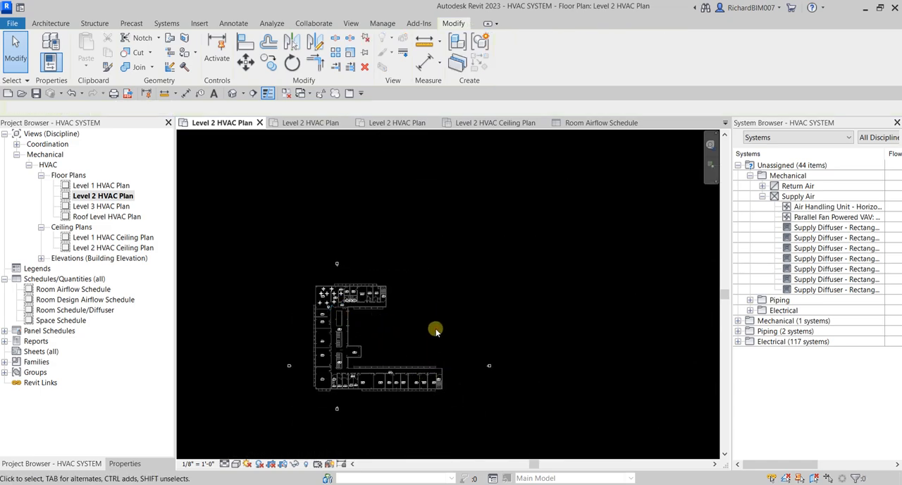
{"action": "scroll", "coordinate": [416, 386], "scroll_direction": "up", "scroll_amount": 3}
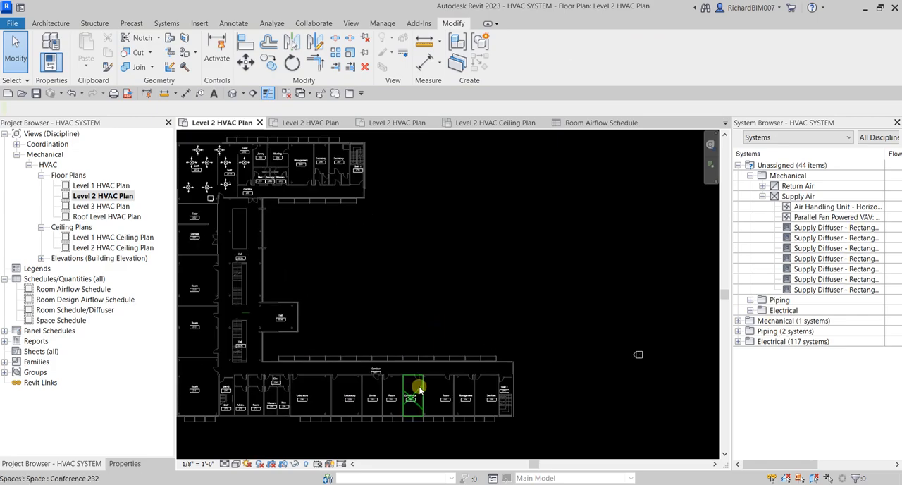
{"action": "scroll", "coordinate": [418, 387], "scroll_direction": "up", "scroll_amount": 3}
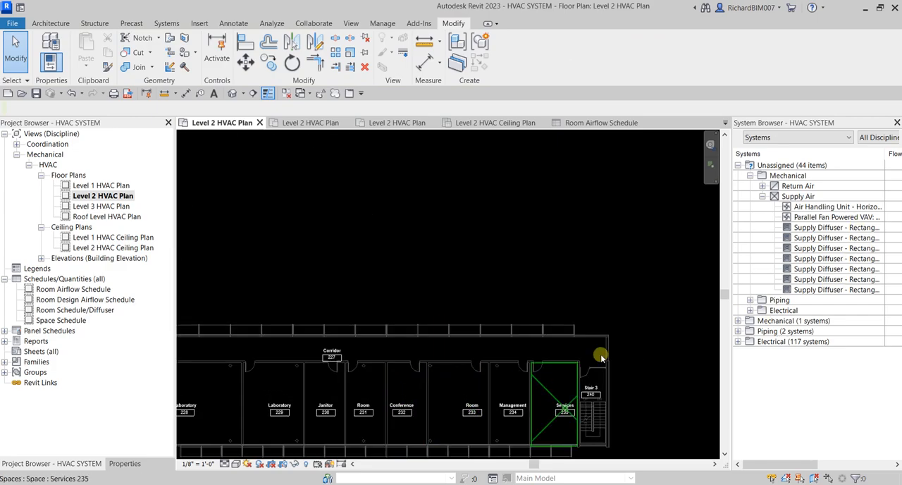
{"action": "left_click", "coordinate": [815, 281]}
{"action": "right_click", "coordinate": [816, 281]}
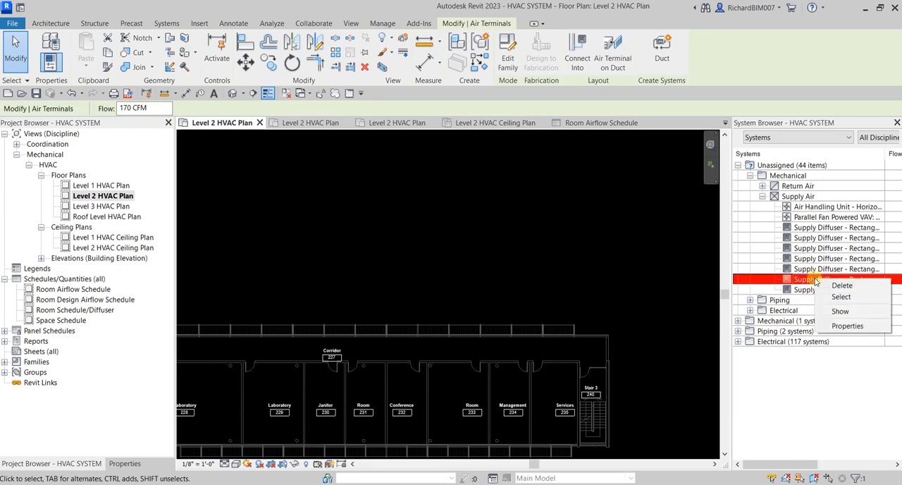
{"action": "left_click", "coordinate": [838, 312]}
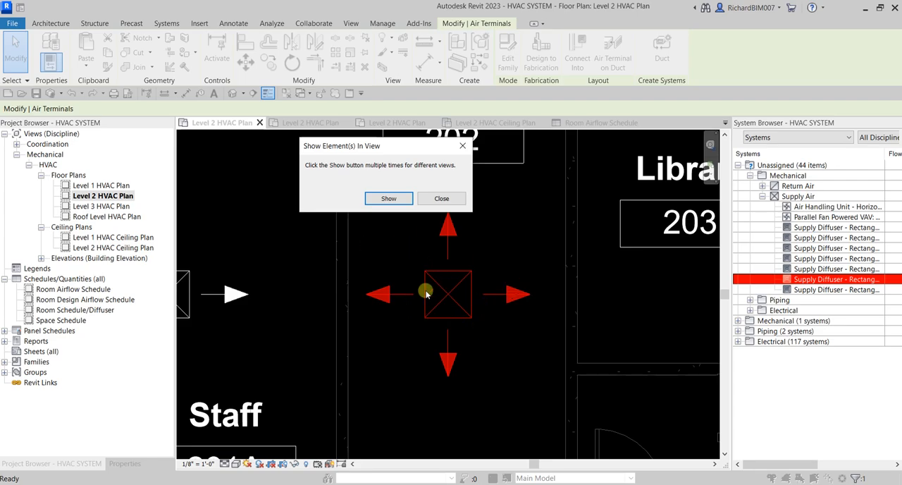
{"action": "left_click", "coordinate": [438, 197]}
{"action": "scroll", "coordinate": [478, 244], "scroll_direction": "down", "scroll_amount": 5}
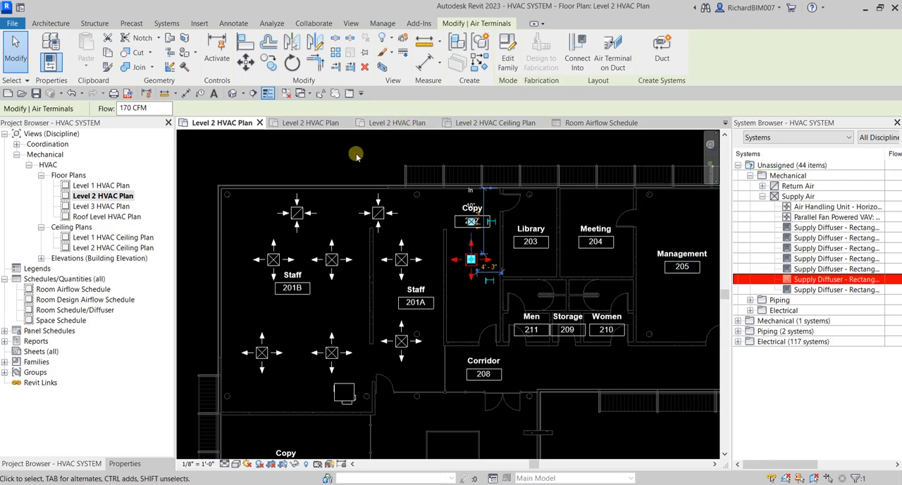
{"action": "key", "text": "Escape"}
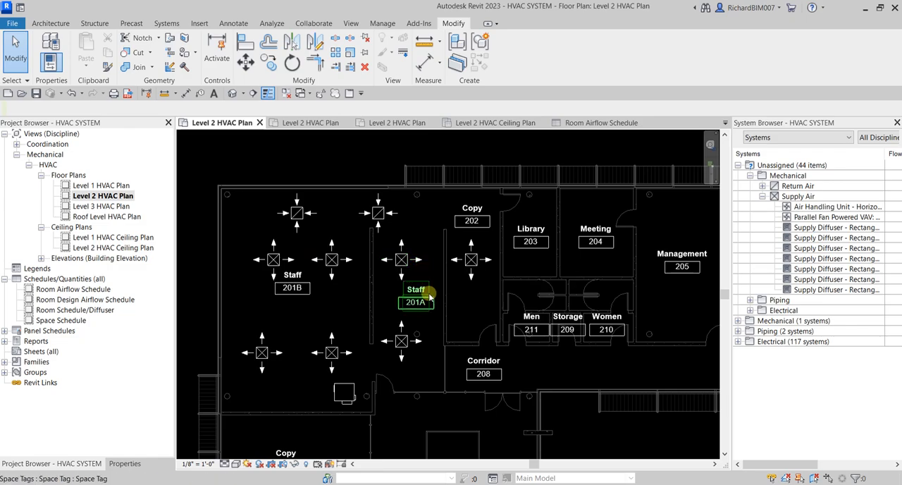
Step: Select the upper supply diffuser nearest the outer wall in Staff 201B and start creating a duct system from it
{"action": "mouse_move", "coordinate": [372, 318]}
{"action": "middle_mouse_down"}
{"action": "mouse_move", "coordinate": [362, 311]}
{"action": "mouse_move", "coordinate": [370, 313]}
{"action": "middle_mouse_up"}
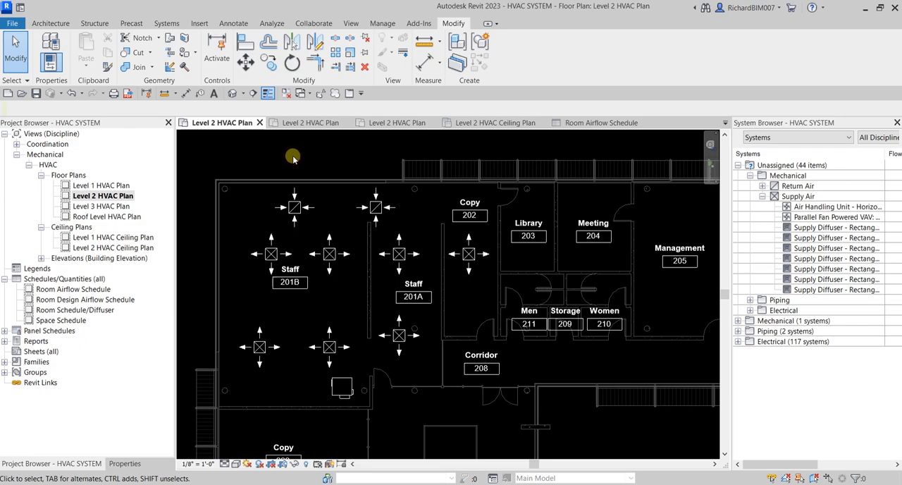
{"action": "left_click", "coordinate": [270, 253]}
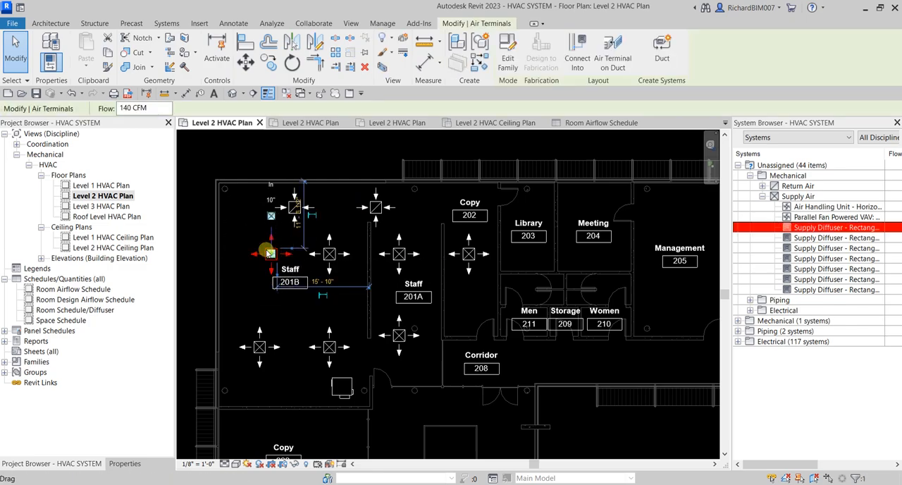
{"action": "left_click", "coordinate": [660, 82]}
{"action": "left_click", "coordinate": [661, 82]}
{"action": "left_click", "coordinate": [660, 82]}
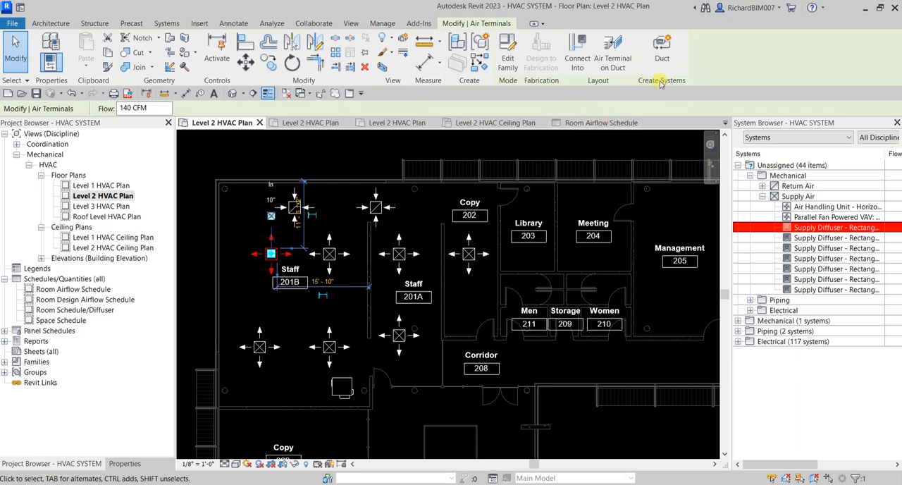
{"action": "left_click", "coordinate": [664, 53]}
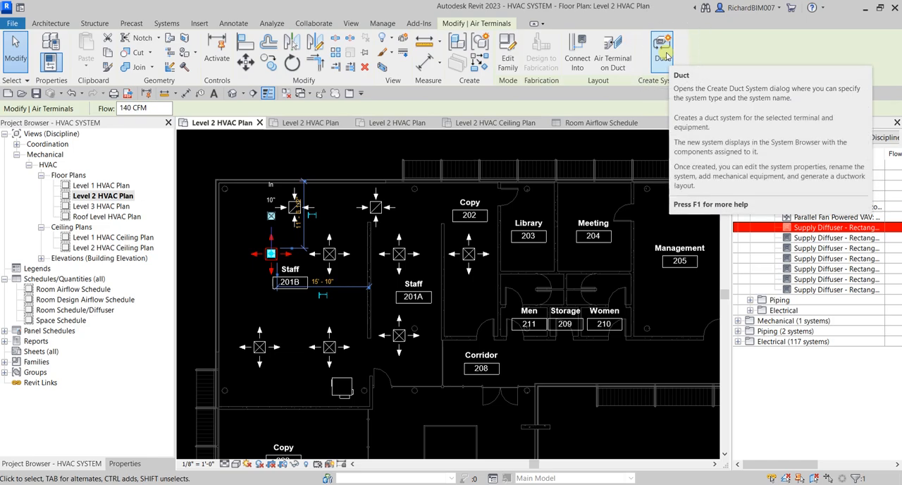
{"action": "left_click", "coordinate": [665, 54]}
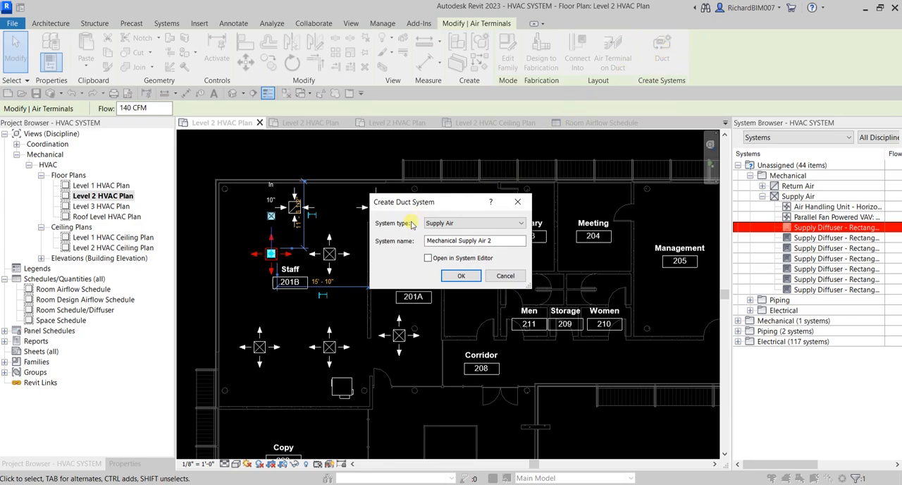
Step: Check which system types are offered for the selected diffuser and keep Supply Air
{"action": "left_click", "coordinate": [444, 224]}
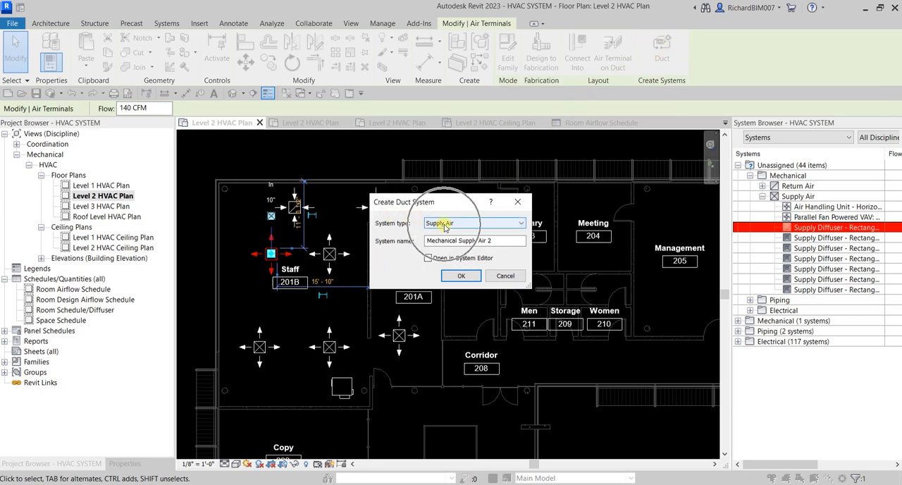
{"action": "left_click", "coordinate": [444, 224]}
{"action": "left_click", "coordinate": [446, 226]}
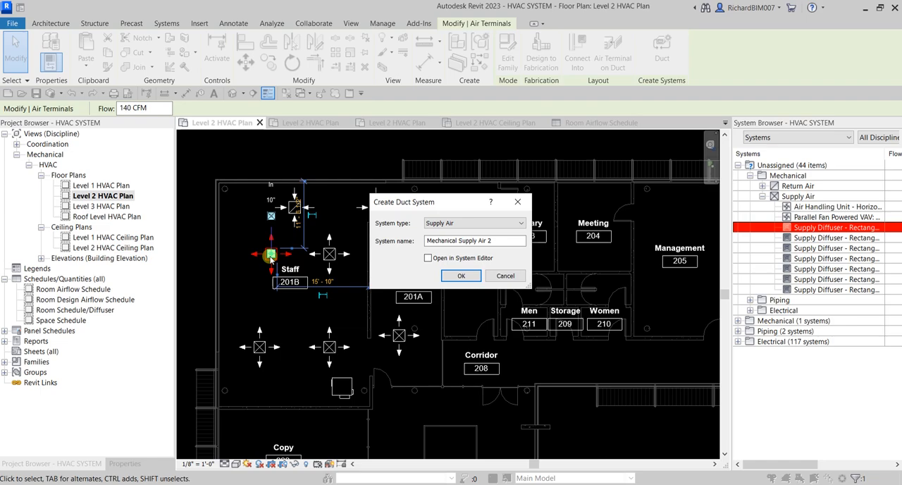
{"action": "left_click", "coordinate": [349, 387]}
{"action": "left_click", "coordinate": [269, 257]}
{"action": "key", "text": "ctrl"}
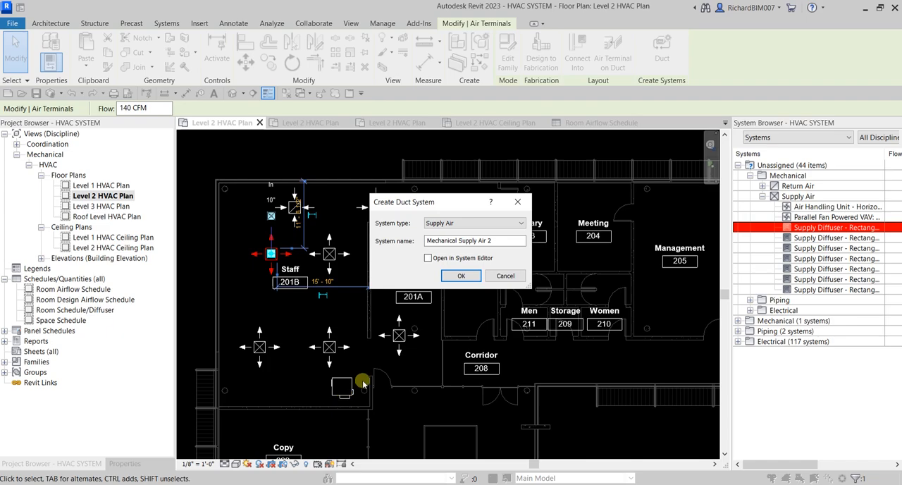
{"action": "left_click", "coordinate": [462, 225]}
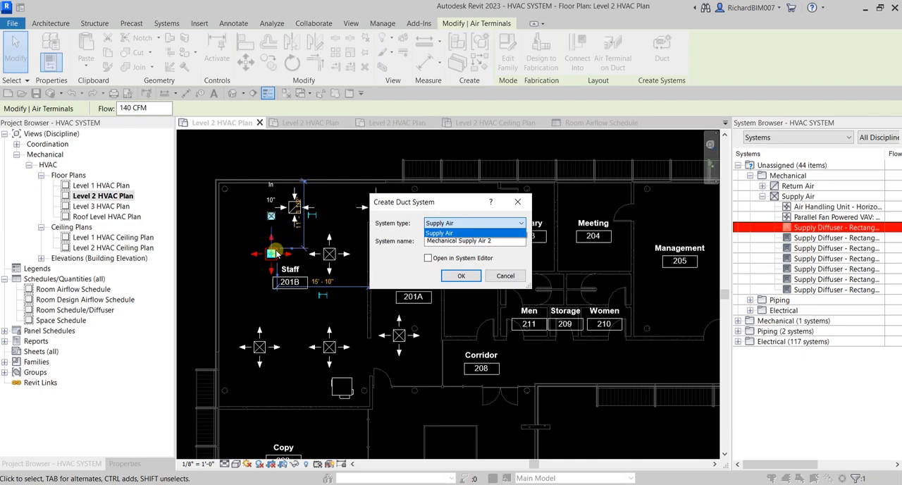
{"action": "left_click", "coordinate": [445, 224]}
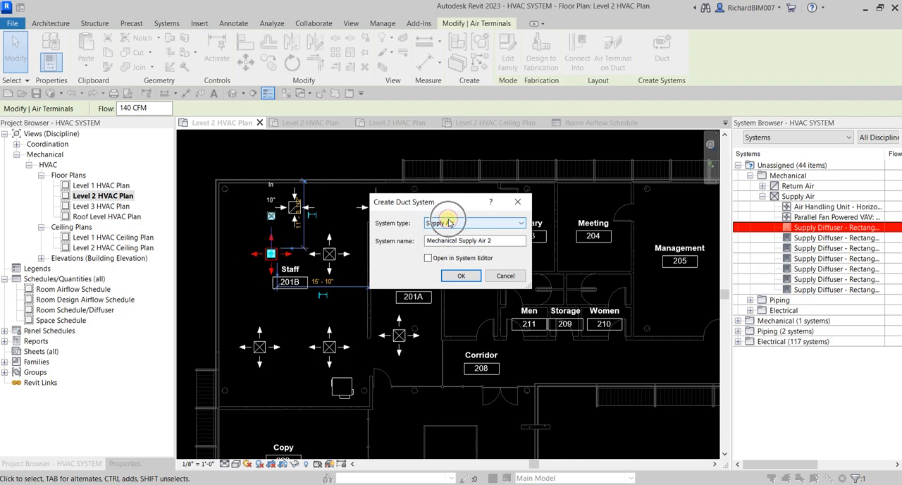
Step: Name the duct system Level 2 - Mechanical Supply
{"action": "left_click", "coordinate": [505, 241]}
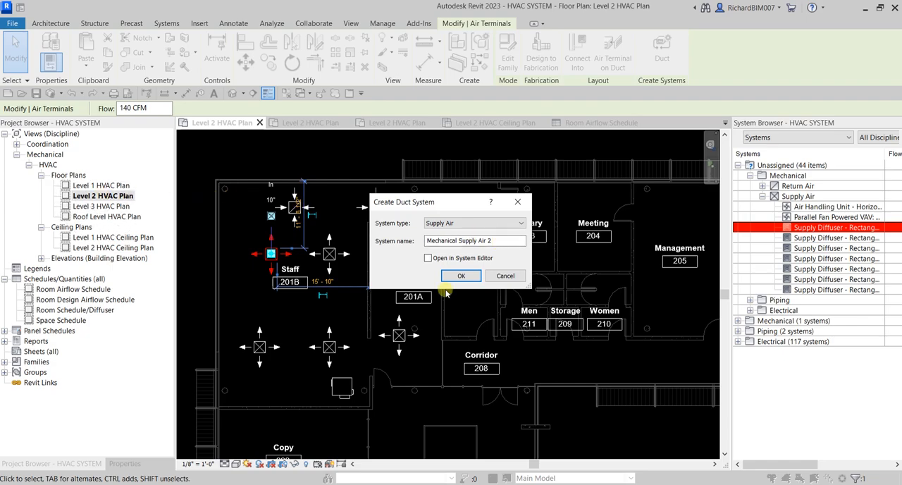
{"action": "left_click", "coordinate": [508, 241]}
{"action": "type", "text": "IVE"}
{"action": "key", "text": "BackSpace"}
{"action": "key", "text": "BackSpace"}
{"action": "key", "text": "BackSpace"}
{"action": "key", "text": "Caps_Lock"}
{"action": "type", "text": "Level 2-"}
{"action": "key", "text": "BackSpace"}
{"action": "type", "text": "-"}
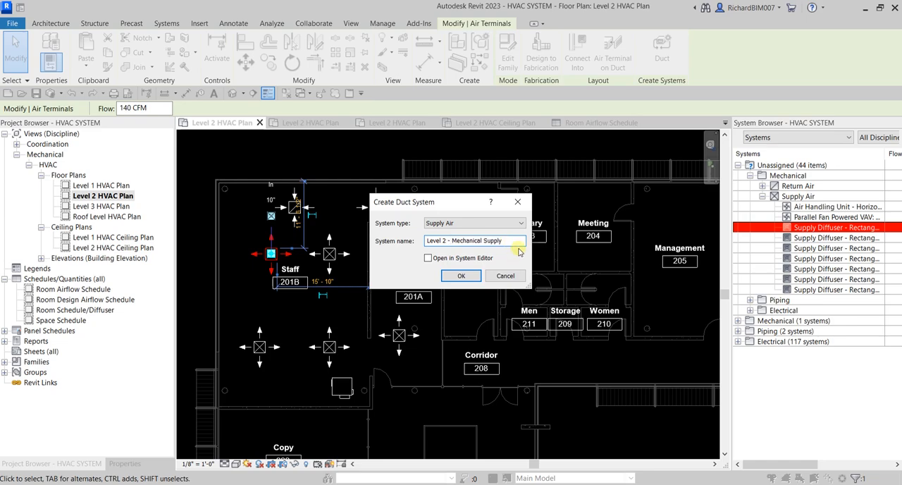
Step: Enable Open in System Editor and create the Supply Air duct system
{"action": "left_click", "coordinate": [427, 258]}
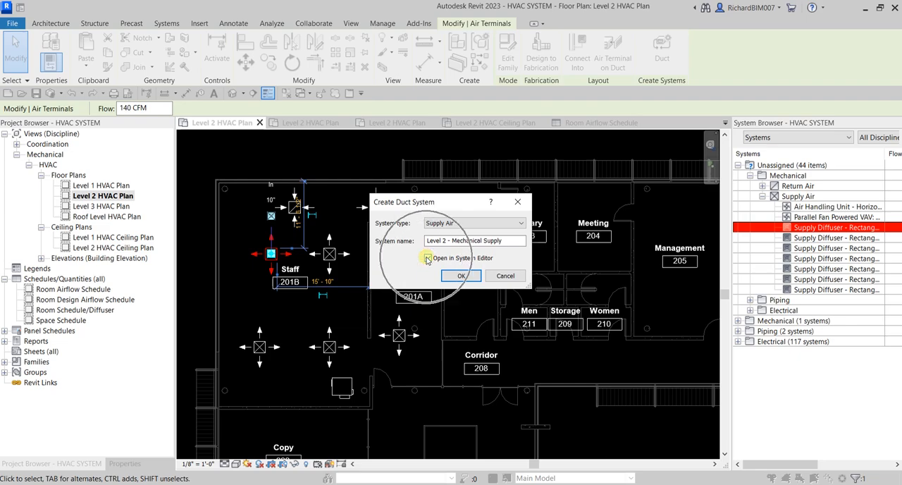
{"action": "left_click", "coordinate": [460, 275]}
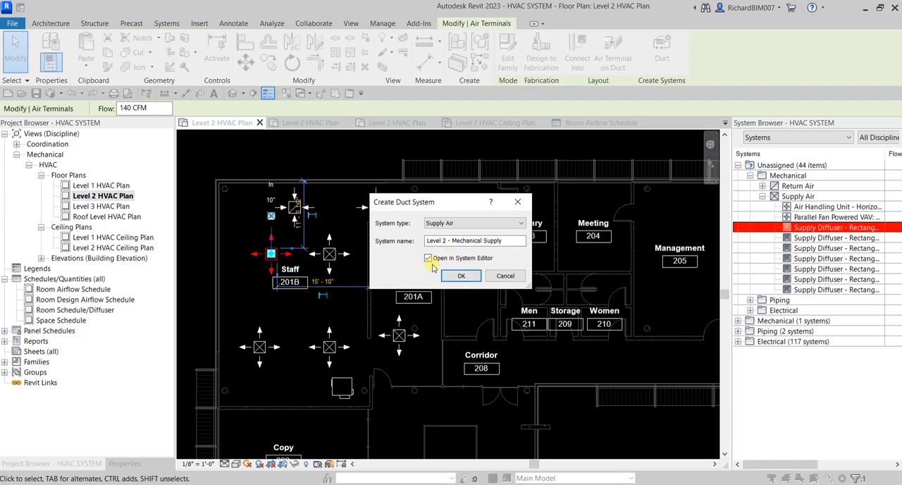
{"action": "left_click", "coordinate": [428, 258]}
{"action": "left_click", "coordinate": [462, 276]}
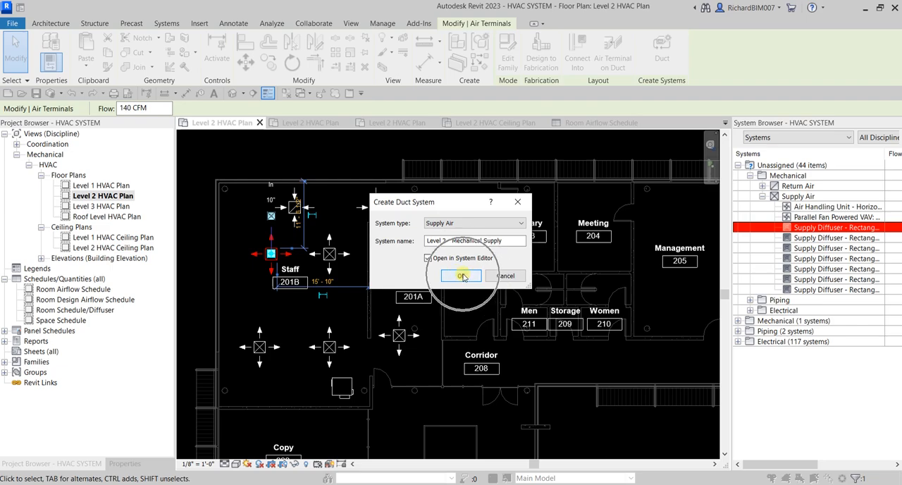
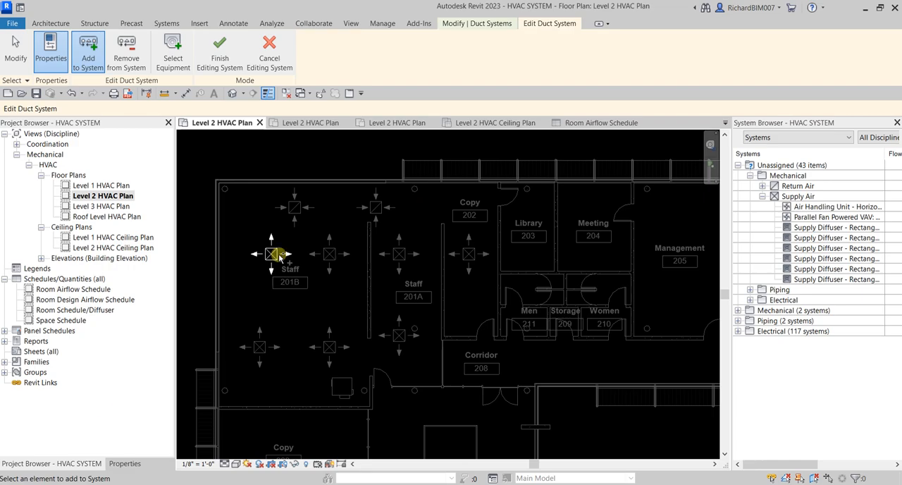
Step: Show the new duct system's properties and add the other six supply diffusers in Staff 201B, Staff 201A and Copy 202 to it
{"action": "key", "text": "ctrl"}
{"action": "left_click", "coordinate": [131, 468]}
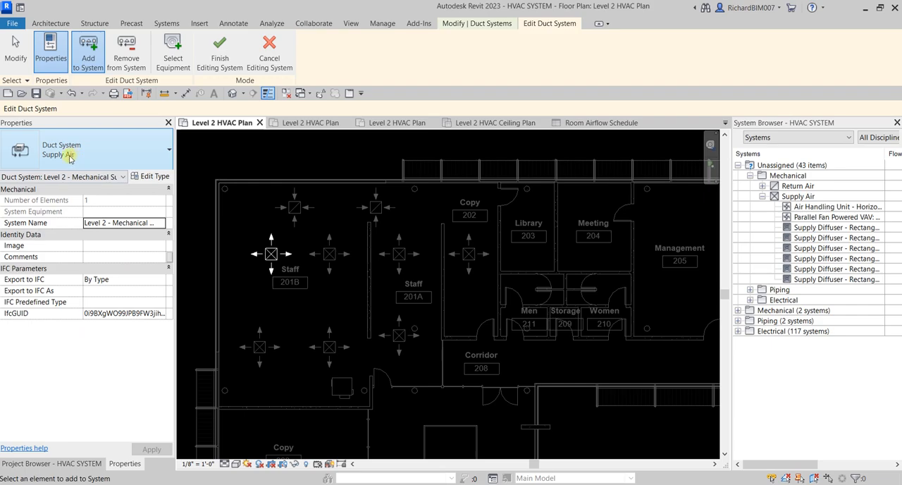
{"action": "key", "text": "ctrl"}
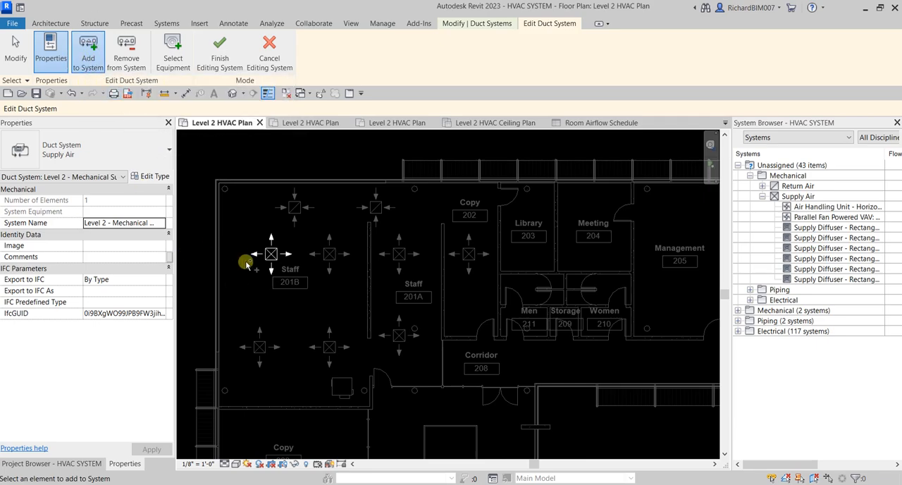
{"action": "left_click", "coordinate": [330, 263]}
{"action": "left_click", "coordinate": [329, 254]}
{"action": "left_click", "coordinate": [397, 255]}
{"action": "left_click", "coordinate": [469, 255]}
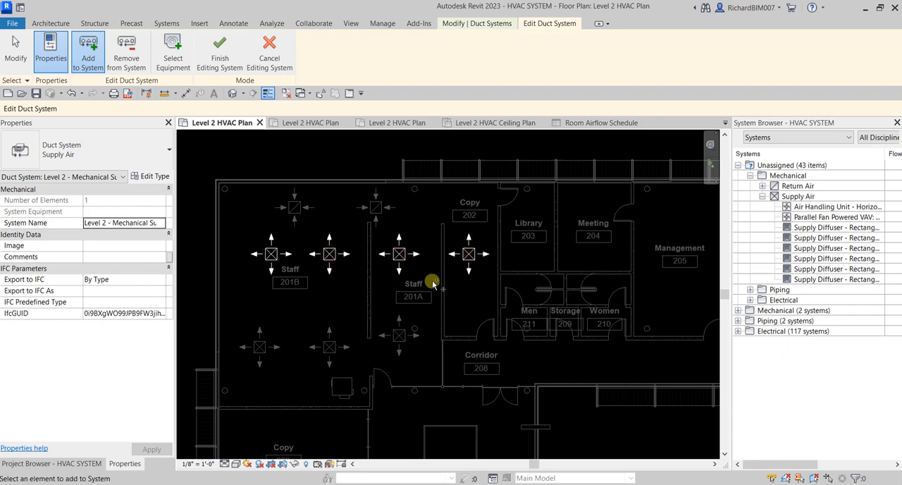
{"action": "left_click", "coordinate": [399, 336]}
{"action": "left_click", "coordinate": [333, 350]}
{"action": "left_click", "coordinate": [261, 347]}
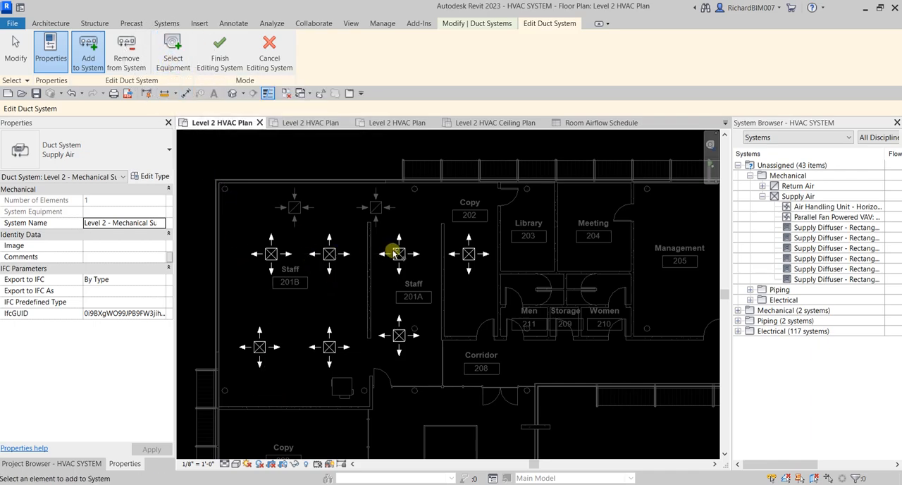
Step: Assign the fan powered VAV unit in Staff 201B as the system's equipment and finish editing the duct system
{"action": "left_click", "coordinate": [172, 60]}
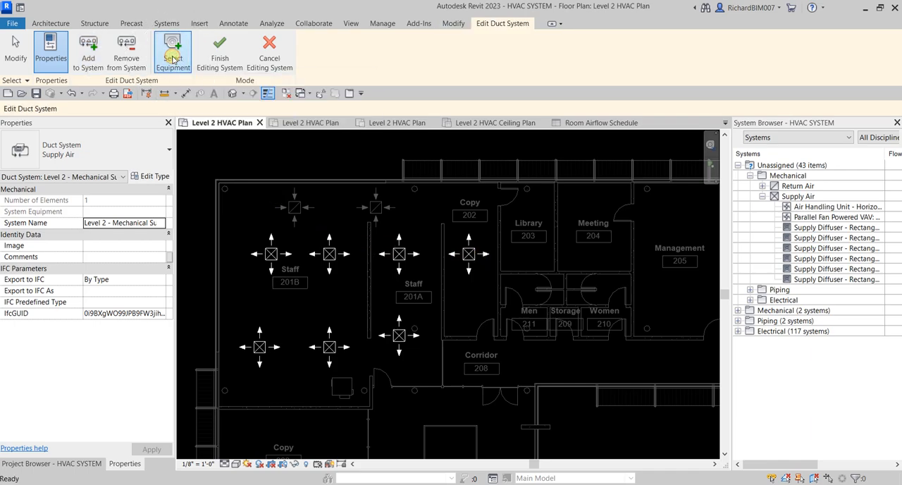
{"action": "left_click", "coordinate": [343, 399]}
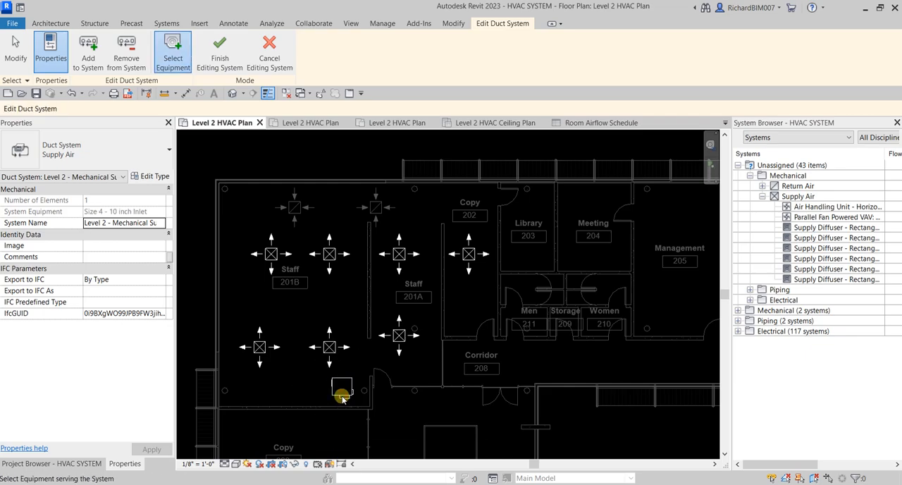
{"action": "left_click", "coordinate": [343, 399]}
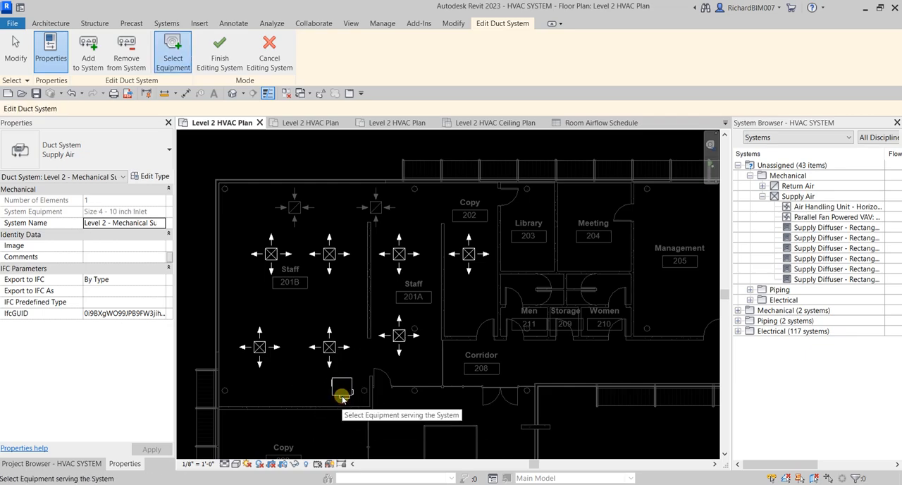
{"action": "left_click", "coordinate": [222, 57]}
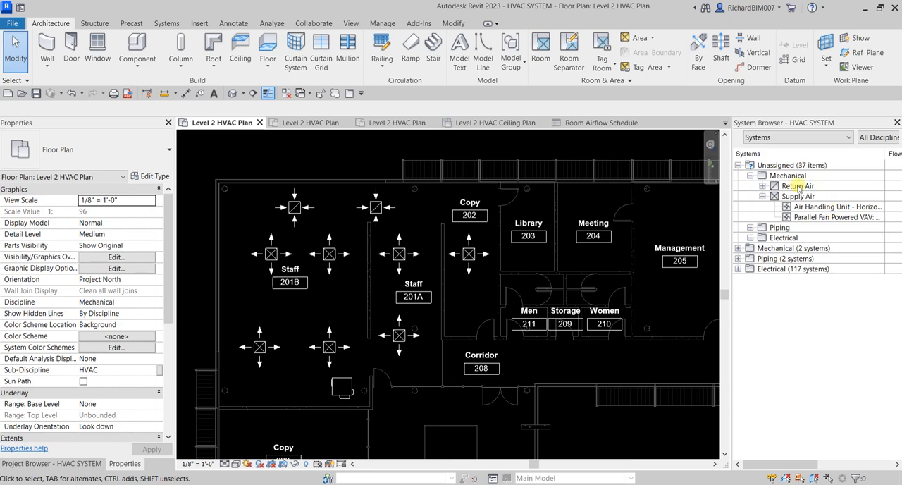
Step: Check which mechanical supply air items are still listed as unassigned in the System Browser
{"action": "left_click", "coordinate": [833, 210]}
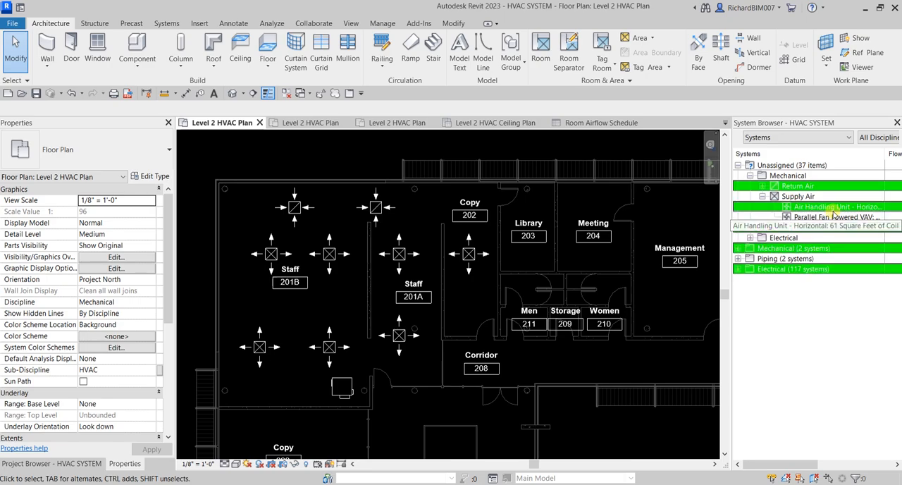
{"action": "left_click", "coordinate": [828, 350]}
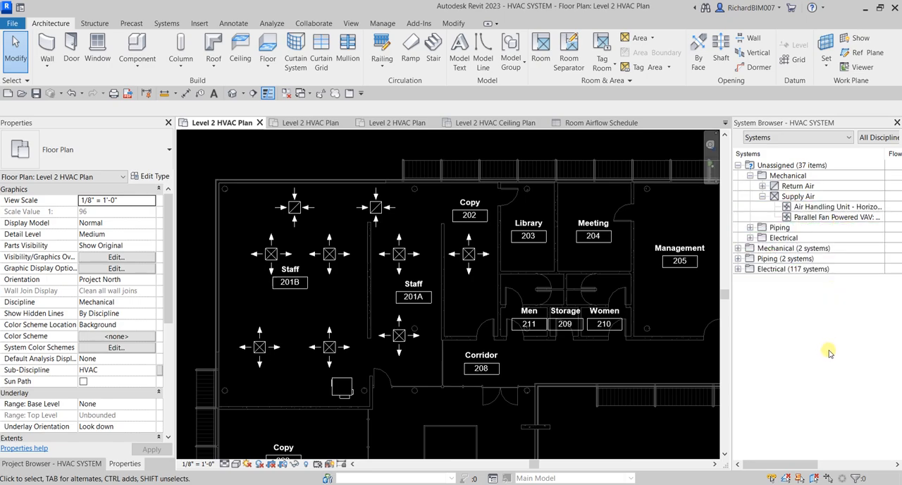
{"action": "left_click", "coordinate": [779, 166]}
{"action": "left_click", "coordinate": [841, 282]}
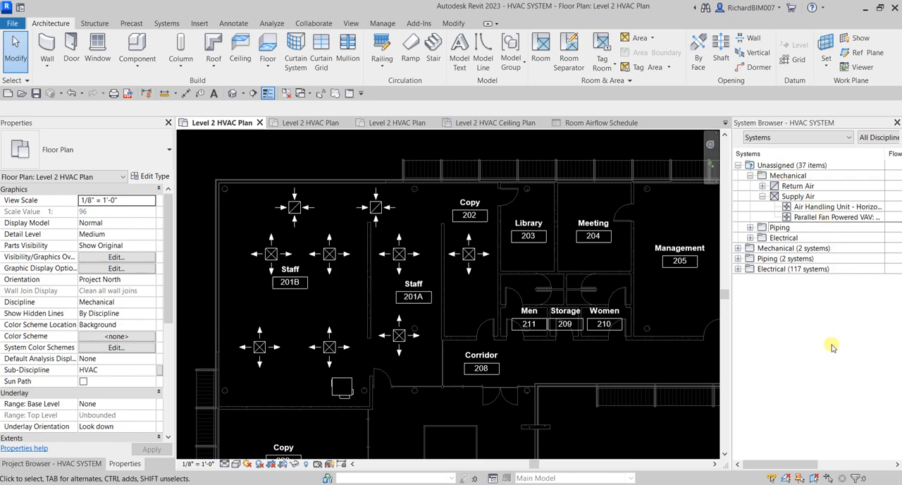
Step: Select the fan powered VAV unit and expand its assigned supply air branch in the System Browser down to the individual diffusers
{"action": "left_click", "coordinate": [341, 396]}
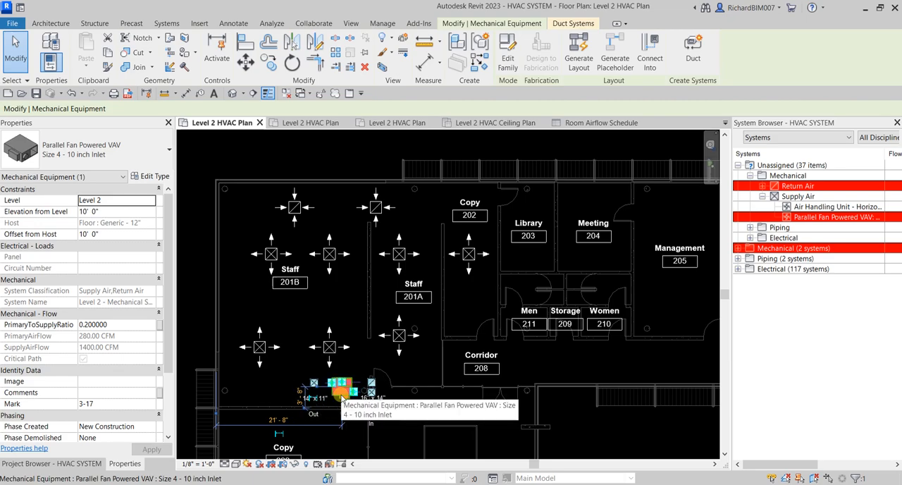
{"action": "scroll", "coordinate": [341, 399], "scroll_direction": "up", "scroll_amount": 5}
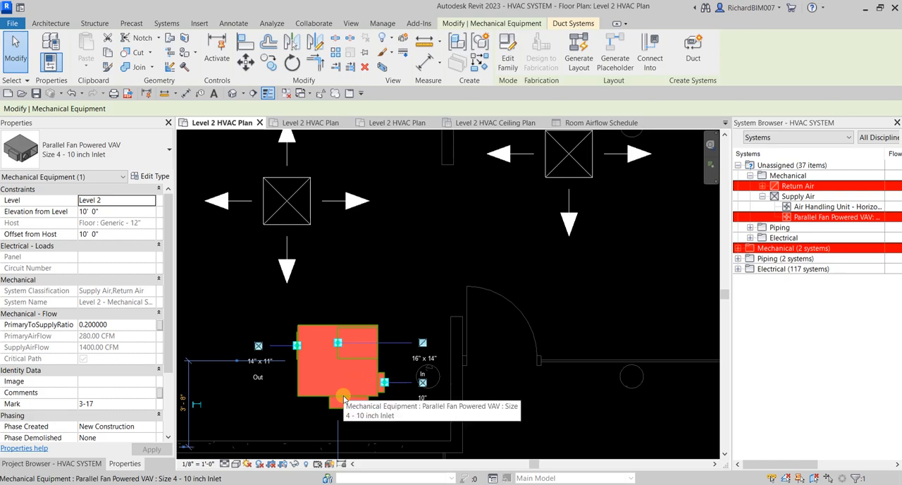
{"action": "left_click", "coordinate": [784, 181]}
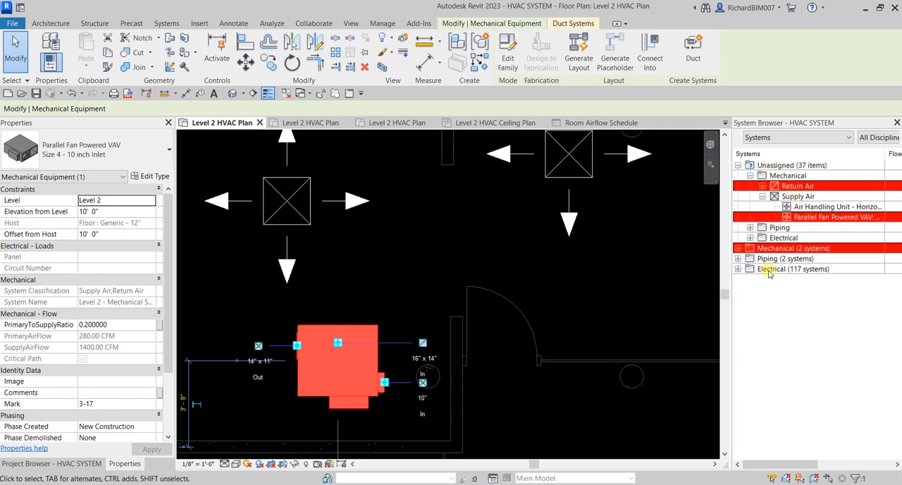
{"action": "left_click", "coordinate": [793, 249]}
{"action": "left_click", "coordinate": [738, 248]}
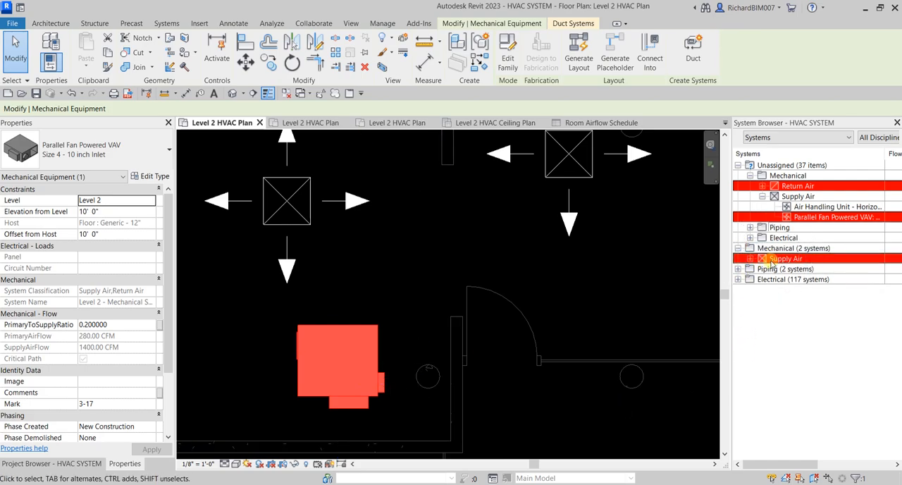
{"action": "left_click", "coordinate": [750, 258]}
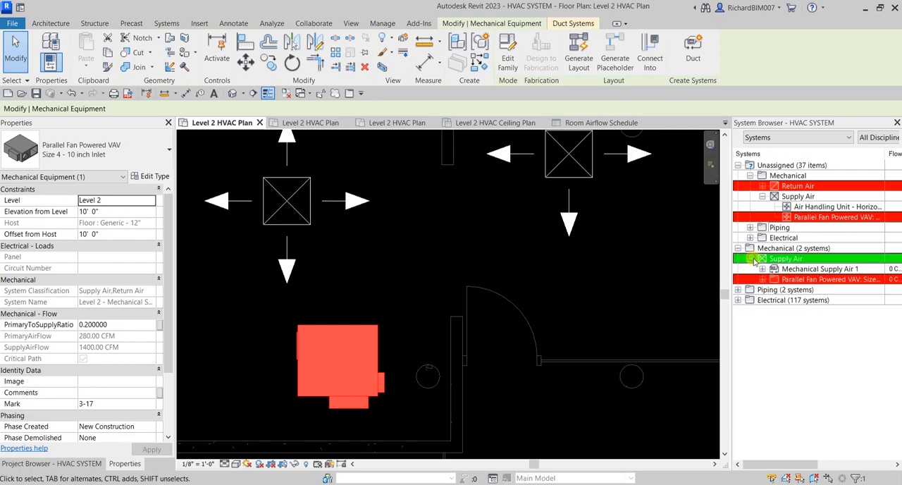
{"action": "left_click", "coordinate": [763, 280]}
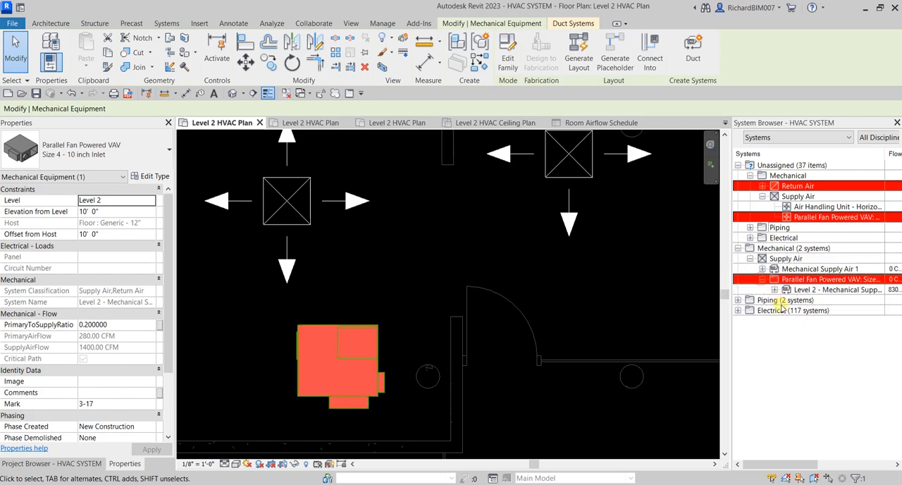
{"action": "left_click", "coordinate": [774, 290]}
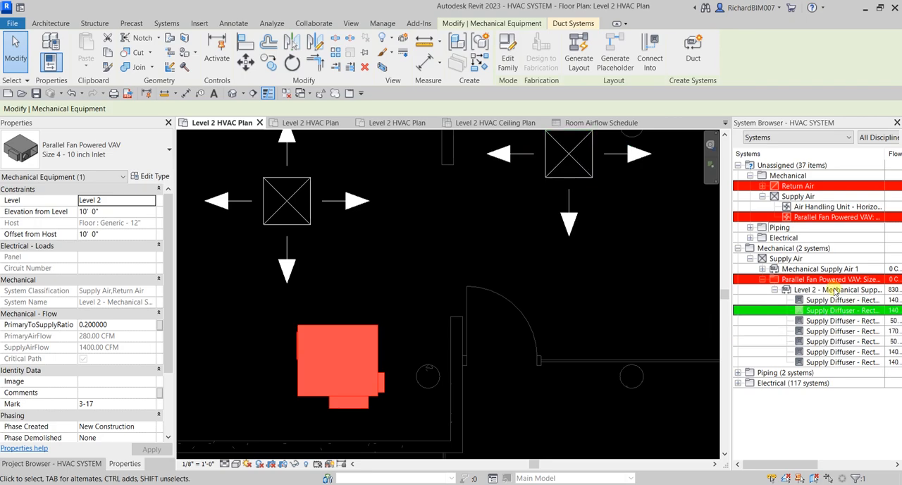
Step: Highlight the Level 2 - Mechanical Supply system from the System Browser to view its members in plan, and clear the selection
{"action": "scroll", "coordinate": [608, 292], "scroll_direction": "down", "scroll_amount": 5}
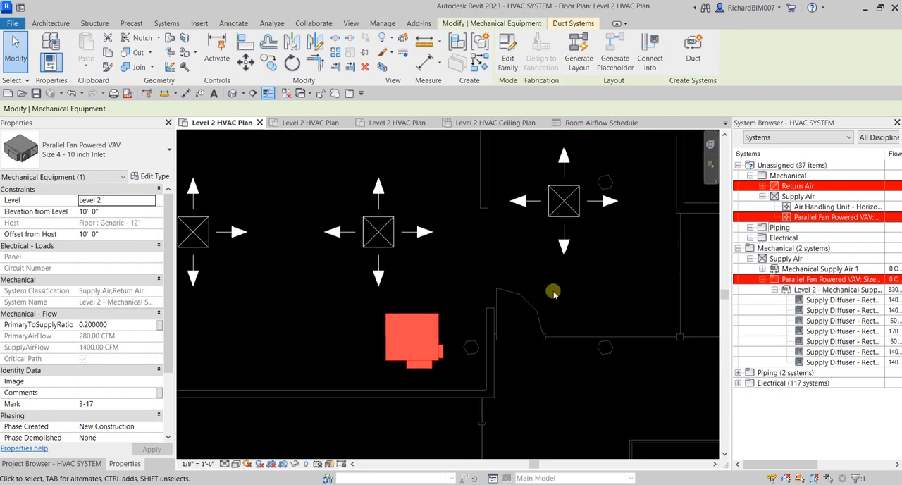
{"action": "left_click", "coordinate": [828, 291]}
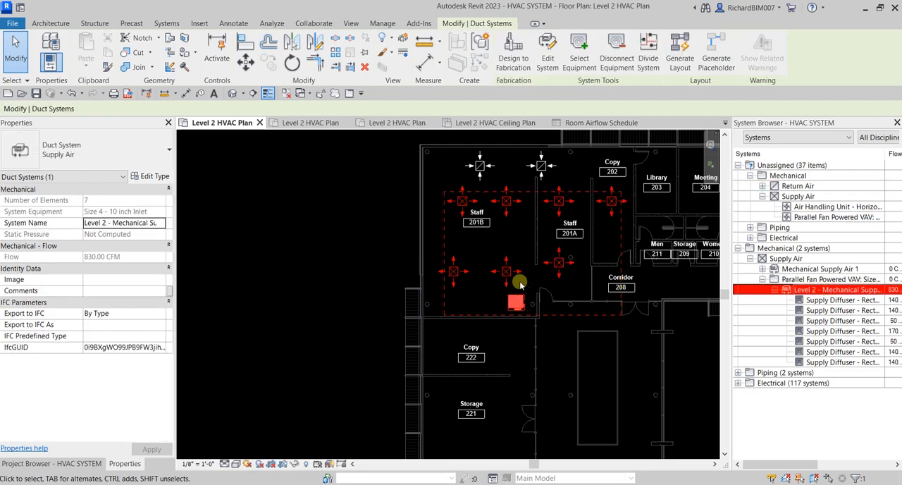
{"action": "left_click", "coordinate": [525, 339]}
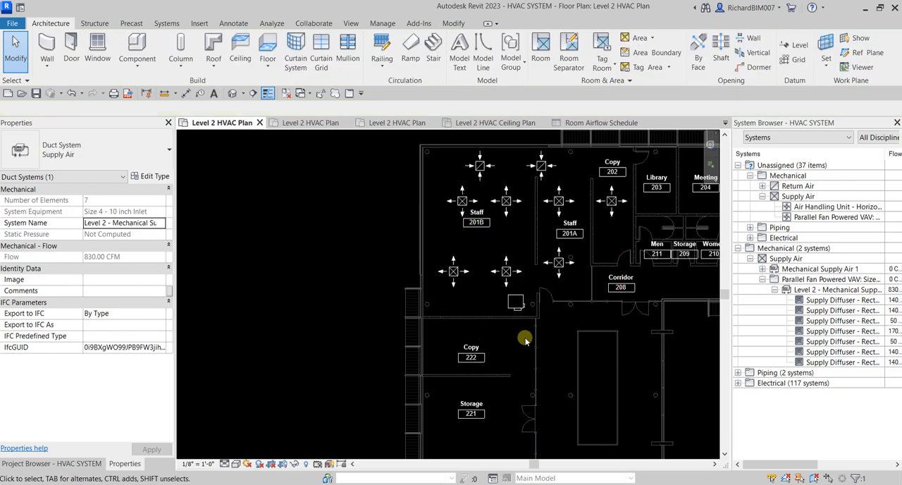
Step: Examine the VAV unit's duct connectors in plan against its unassigned and assigned System Browser entries, and deselect it
{"action": "left_click", "coordinate": [520, 307]}
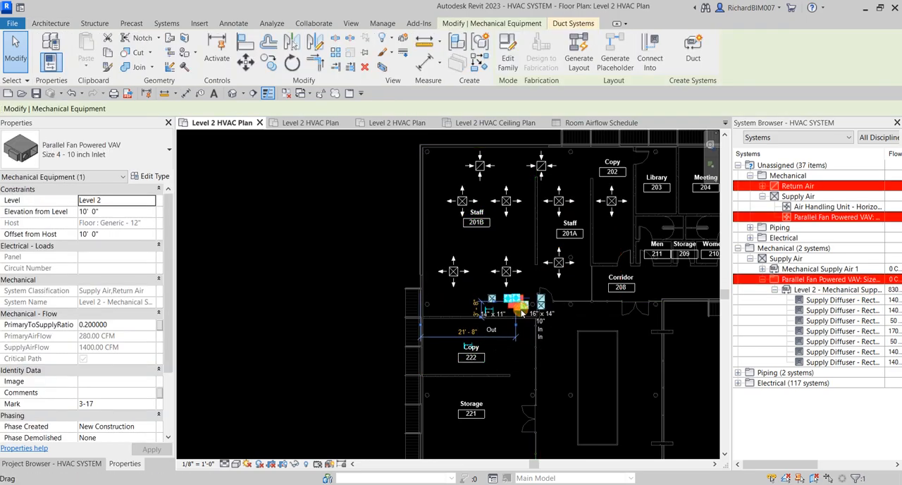
{"action": "left_click", "coordinate": [777, 166]}
{"action": "scroll", "coordinate": [509, 311], "scroll_direction": "up", "scroll_amount": 3}
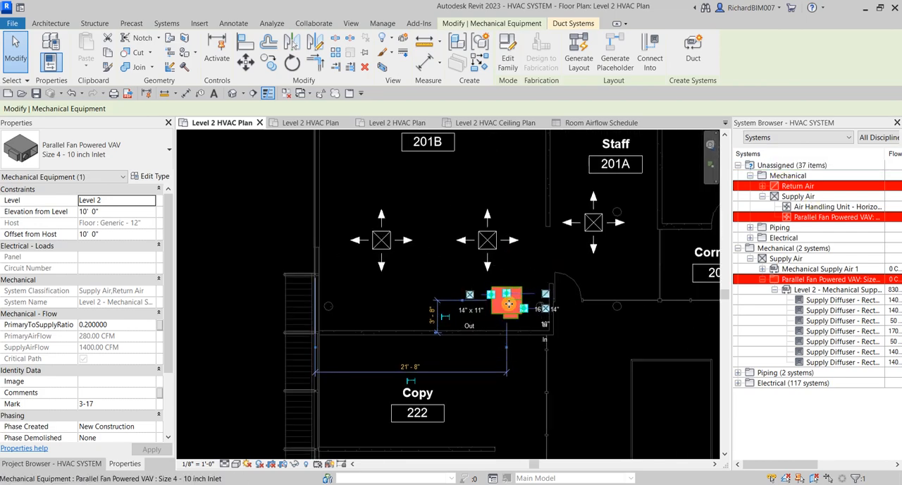
{"action": "scroll", "coordinate": [506, 314], "scroll_direction": "up", "scroll_amount": 2}
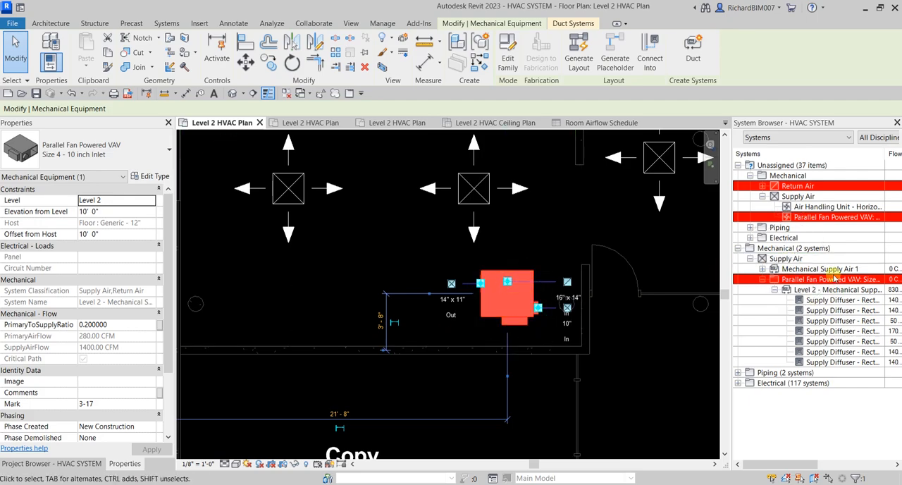
{"action": "left_click", "coordinate": [639, 351]}
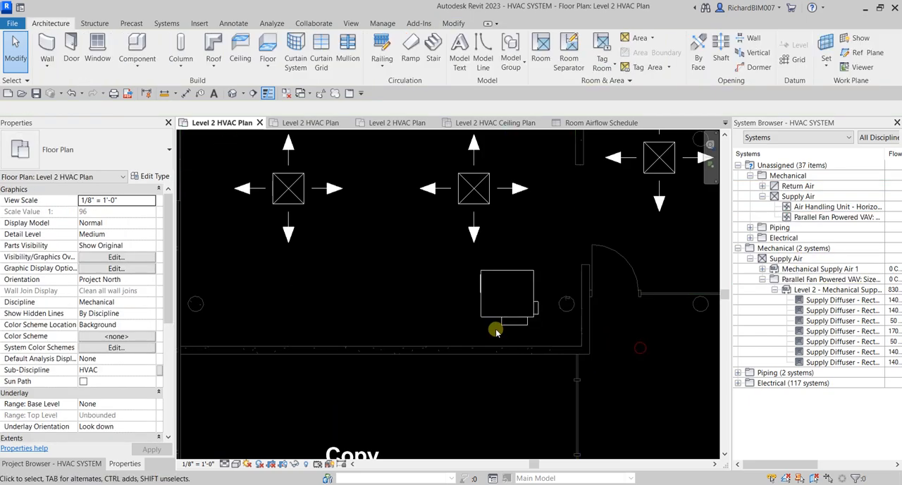
Step: Check the system assignment of the upper supply diffuser nearest the outer wall in Staff 201B, and deselect it
{"action": "scroll", "coordinate": [496, 330], "scroll_direction": "down", "scroll_amount": 2}
{"action": "scroll", "coordinate": [486, 360], "scroll_direction": "down", "scroll_amount": 3}
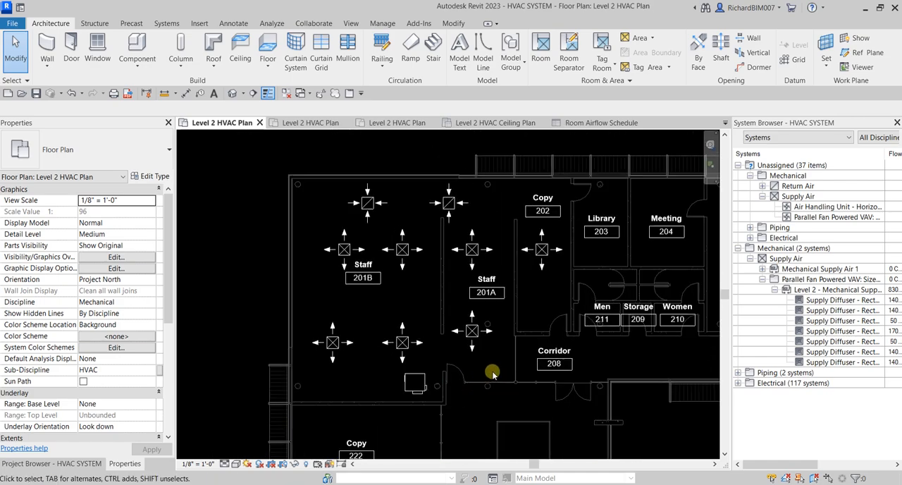
{"action": "scroll", "coordinate": [468, 372], "scroll_direction": "up", "scroll_amount": 2}
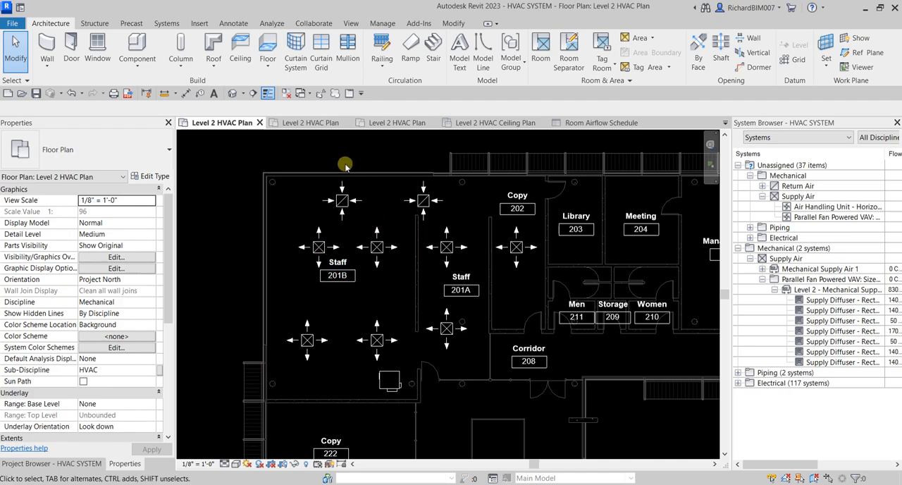
{"action": "left_click", "coordinate": [319, 244]}
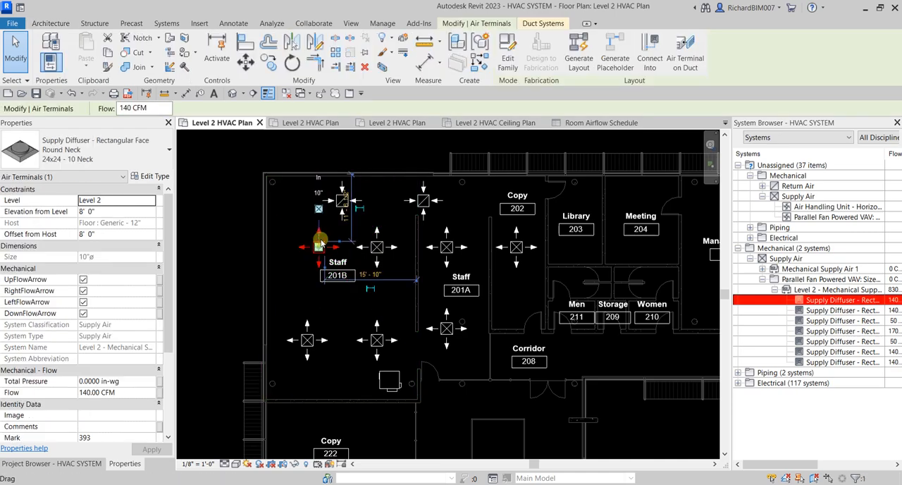
{"action": "left_click", "coordinate": [232, 207]}
Step: Select the two return diffusers above the supply diffusers in the Staff rooms and start creating a duct system from them
{"action": "scroll", "coordinate": [409, 171], "scroll_direction": "up", "scroll_amount": 3}
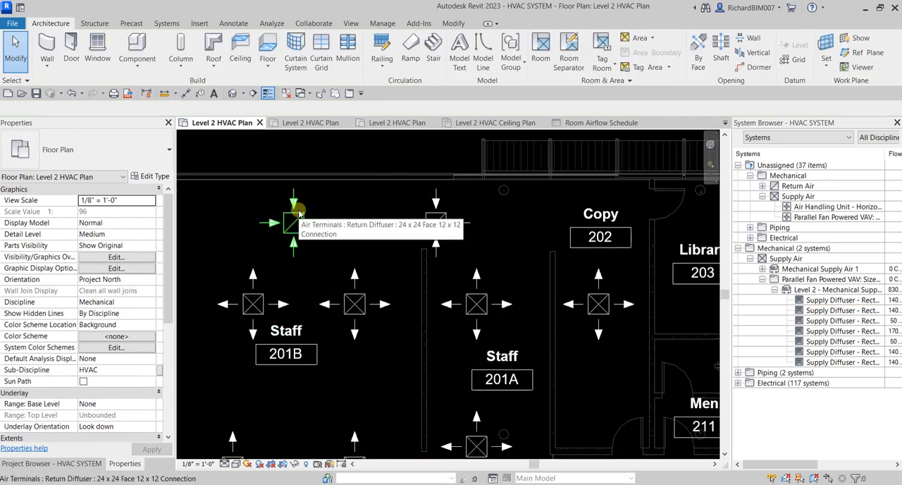
{"action": "left_click_drag", "start_coordinate": [238, 149], "coordinate": [491, 279]}
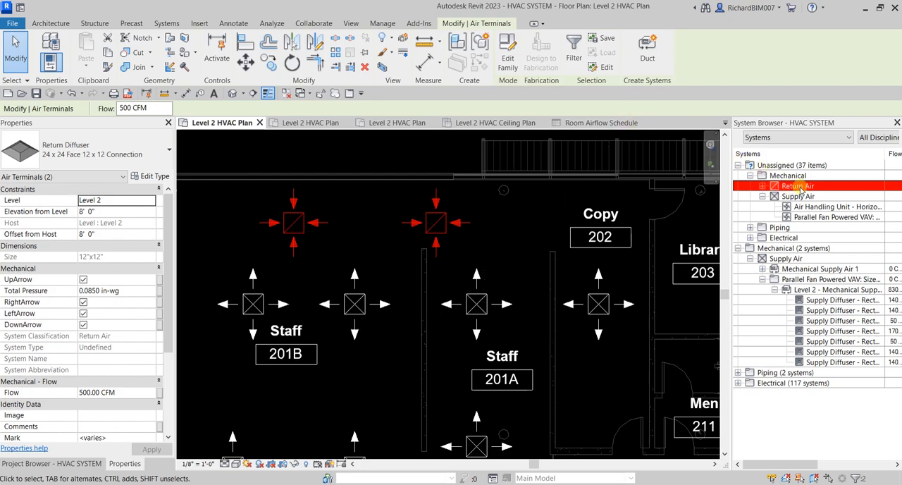
{"action": "left_click", "coordinate": [648, 57]}
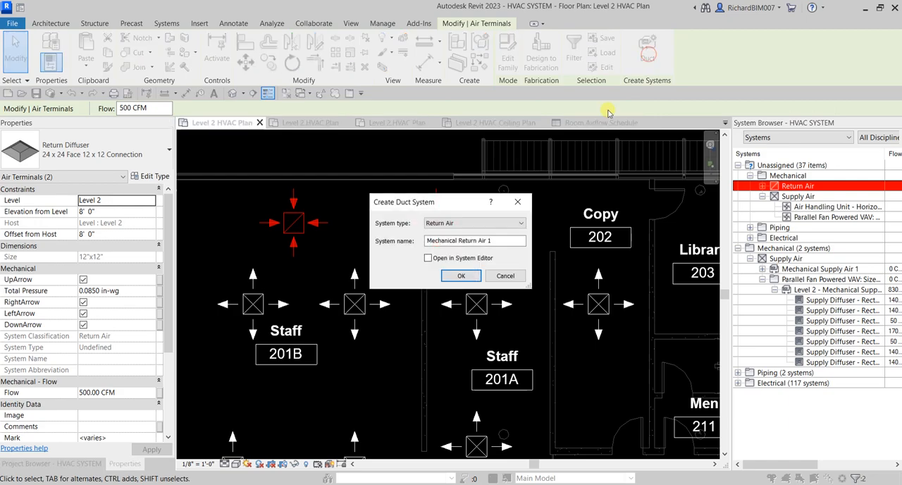
Step: Keep the Return Air system type, name the system Level 2 - Mechanical Return, and create it without opening the System Editor
{"action": "left_click", "coordinate": [462, 223]}
{"action": "left_click", "coordinate": [458, 222]}
{"action": "left_click", "coordinate": [452, 240]}
{"action": "left_click", "coordinate": [429, 240]}
{"action": "type", "text": "Level"}
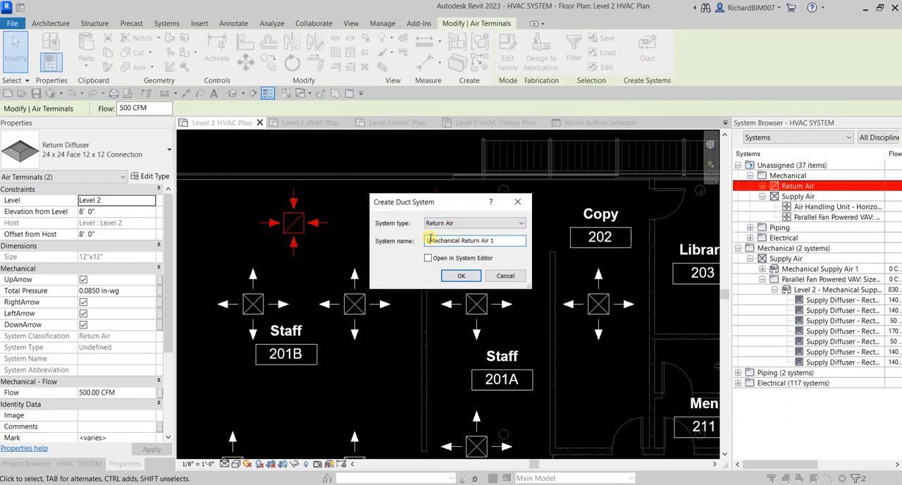
{"action": "type", "text": " 2 -"}
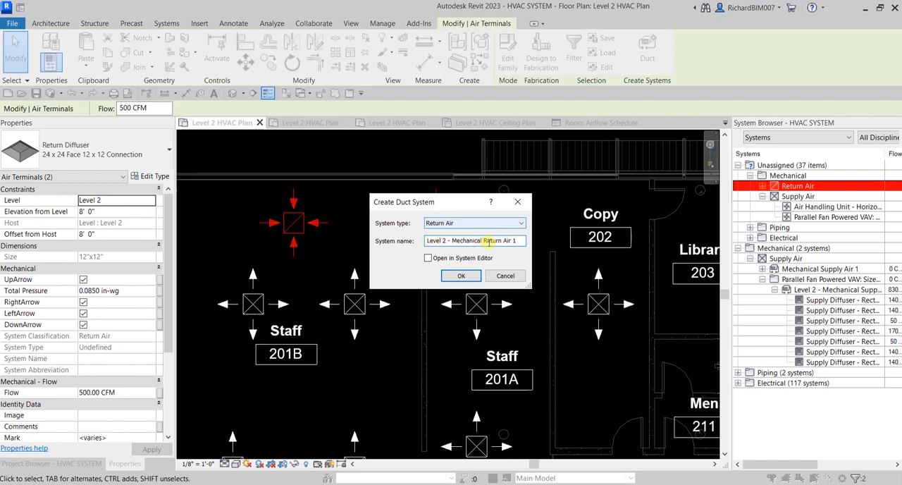
{"action": "left_click_drag", "start_coordinate": [503, 240], "coordinate": [549, 244]}
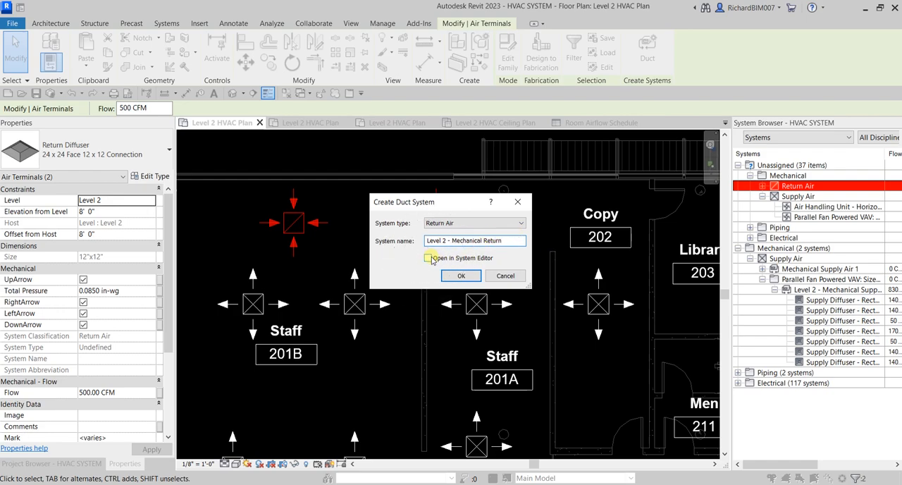
{"action": "left_click", "coordinate": [463, 276]}
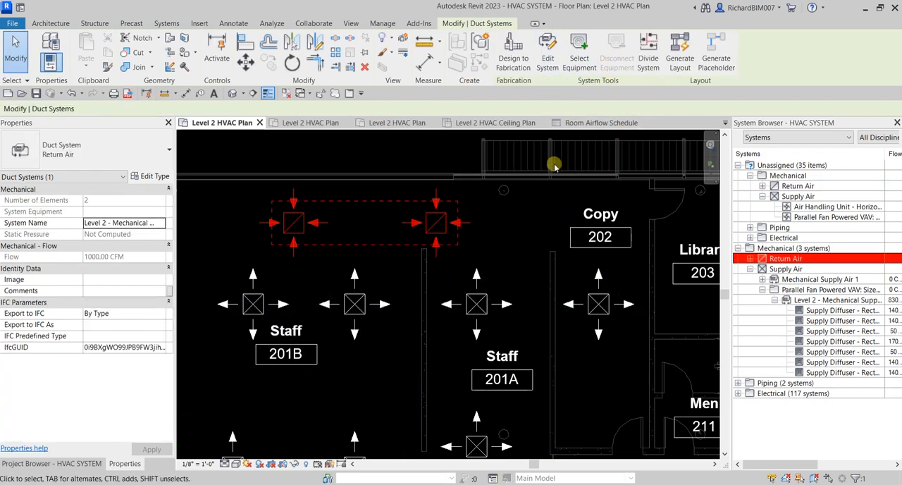
Step: Expand the Level 2 - Mechanical Return system in the System Browser to check its member diffusers, and deselect it
{"action": "scroll", "coordinate": [369, 230], "scroll_direction": "down", "scroll_amount": 2}
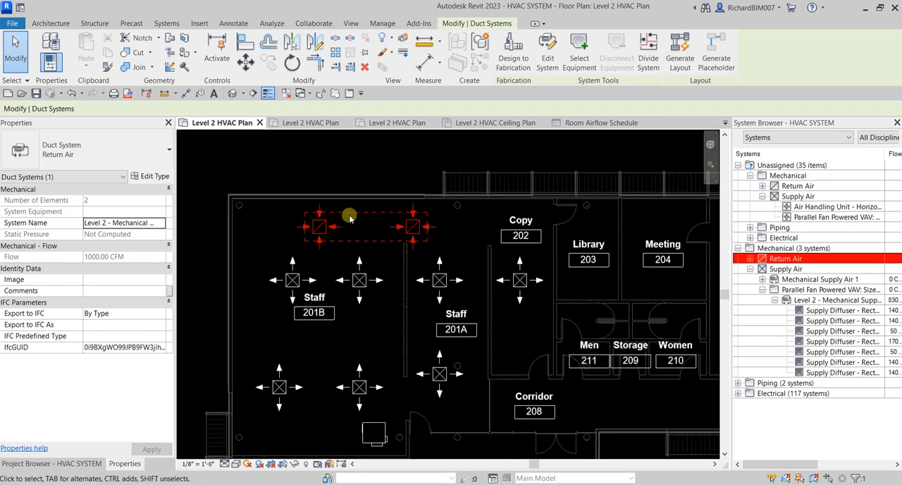
{"action": "left_click", "coordinate": [751, 260]}
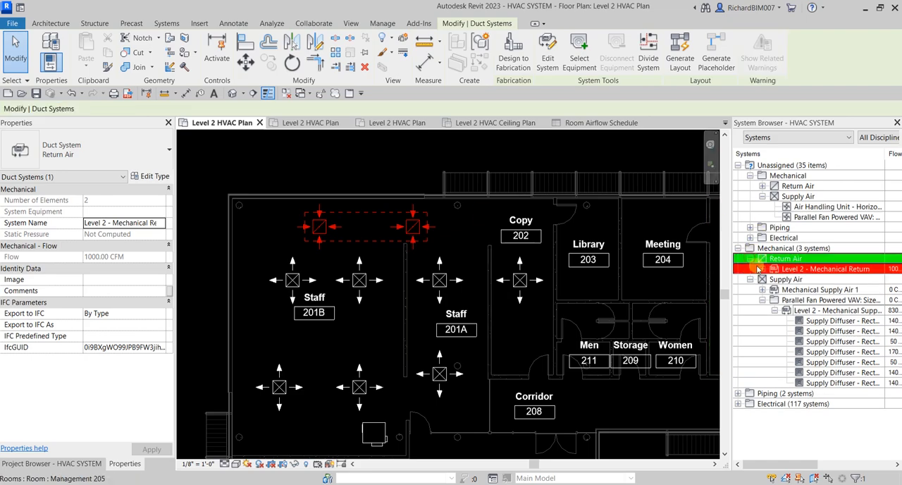
{"action": "left_click", "coordinate": [762, 269]}
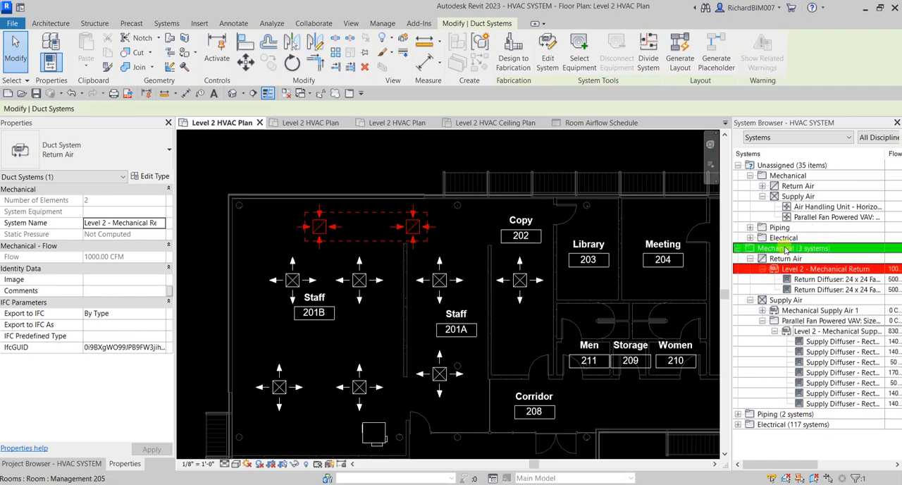
{"action": "left_click", "coordinate": [813, 271]}
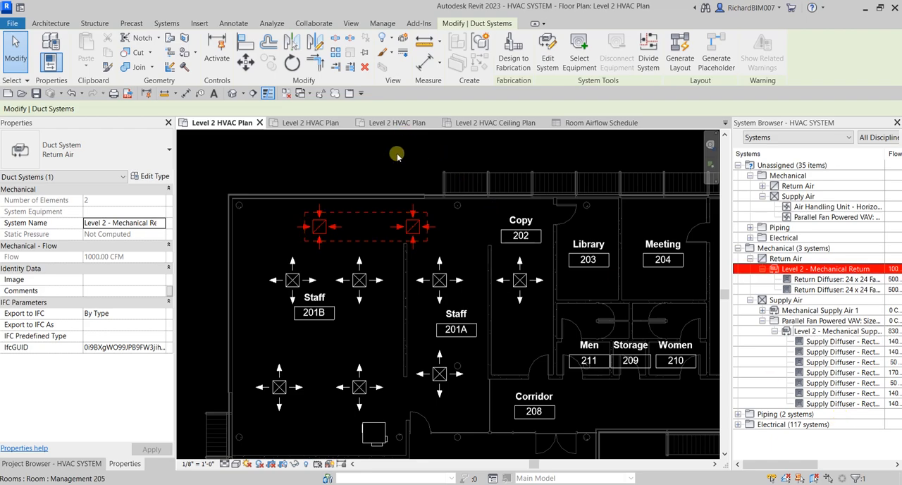
{"action": "scroll", "coordinate": [396, 155], "scroll_direction": "down", "scroll_amount": 1}
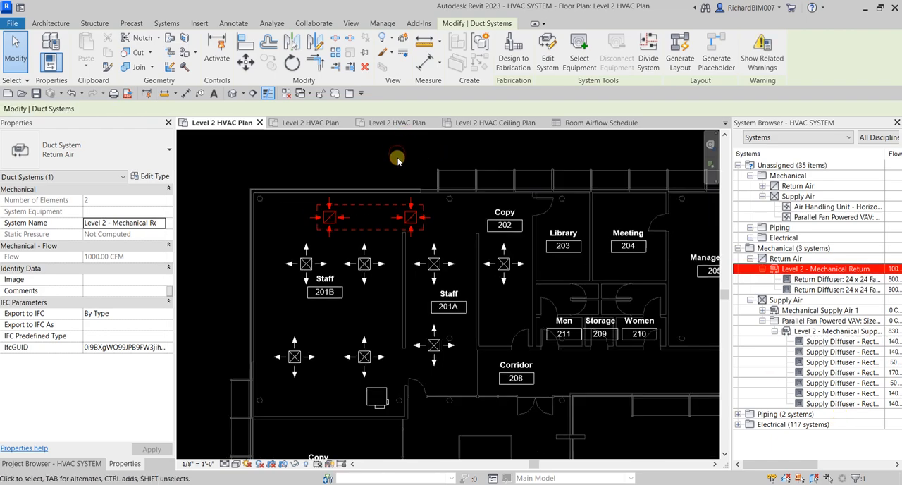
{"action": "key", "text": "Escape"}
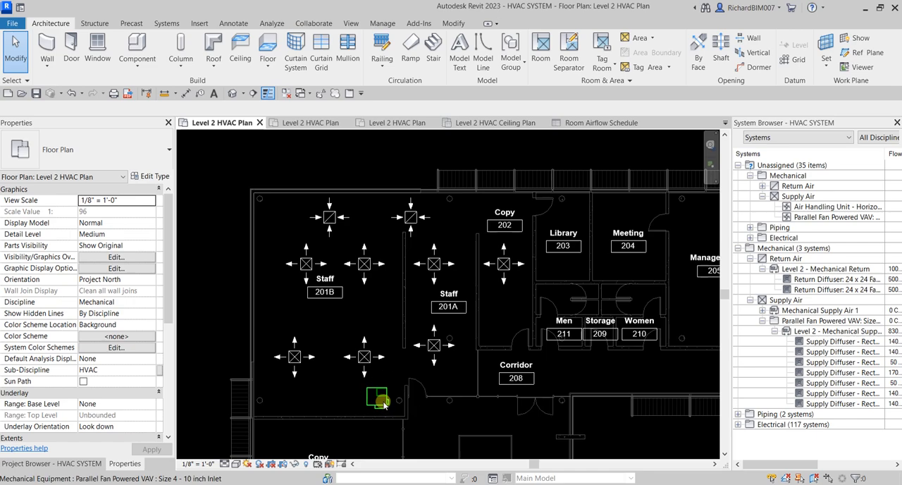
Step: Edit the return system of the Staff 201B return diffuser, assign the Parallel Fan Powered VAV as its equipment, and finish editing
{"action": "left_click", "coordinate": [335, 220]}
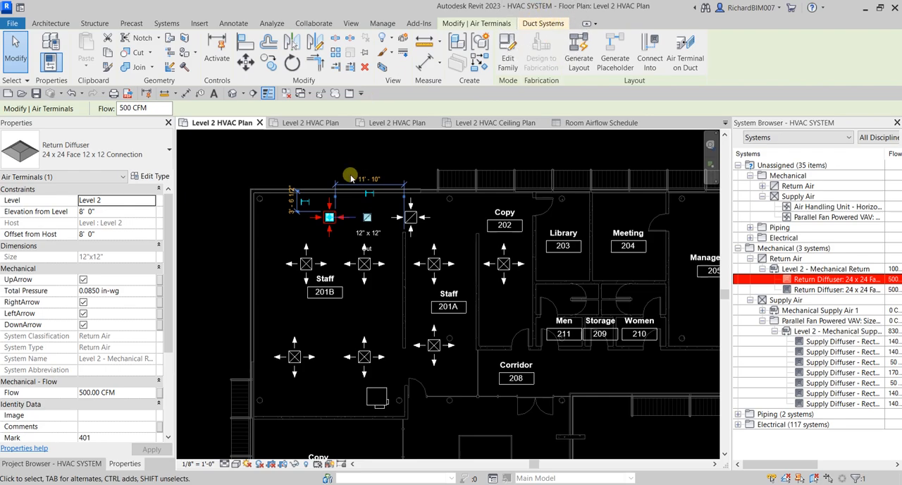
{"action": "left_click", "coordinate": [327, 229]}
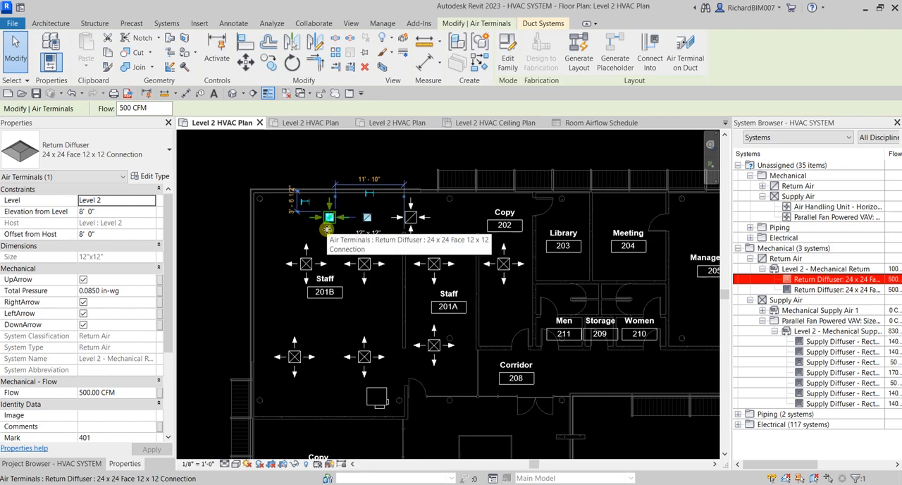
{"action": "left_click", "coordinate": [540, 25]}
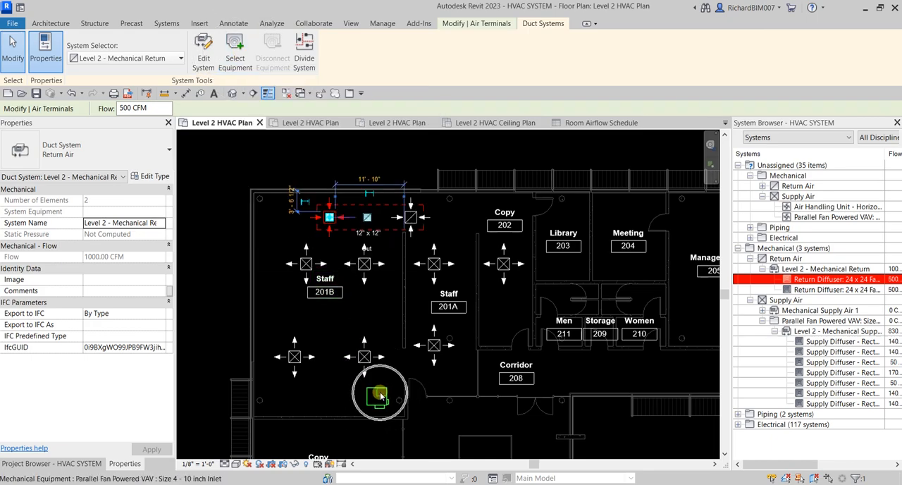
{"action": "left_click", "coordinate": [204, 49]}
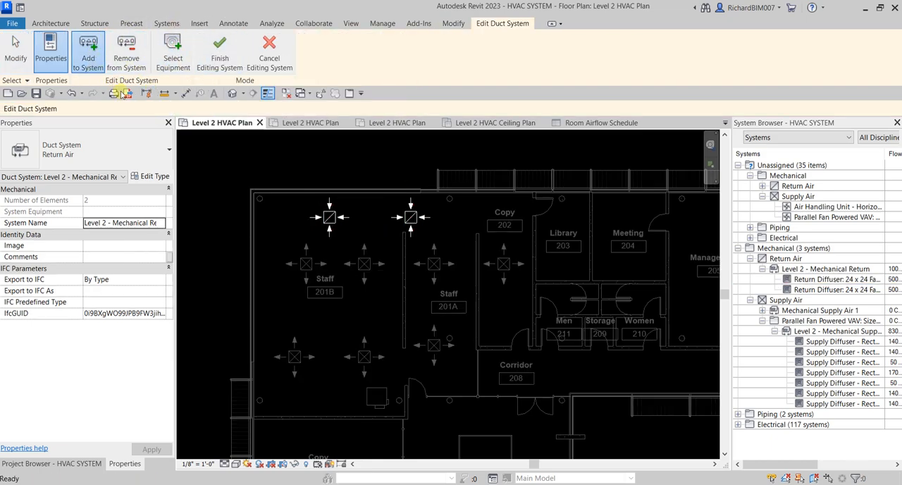
{"action": "left_click", "coordinate": [170, 51]}
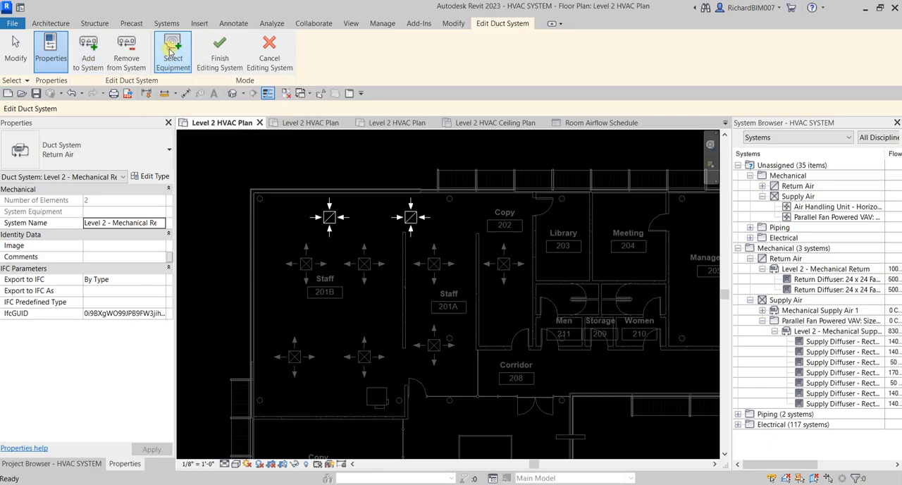
{"action": "left_click", "coordinate": [375, 403]}
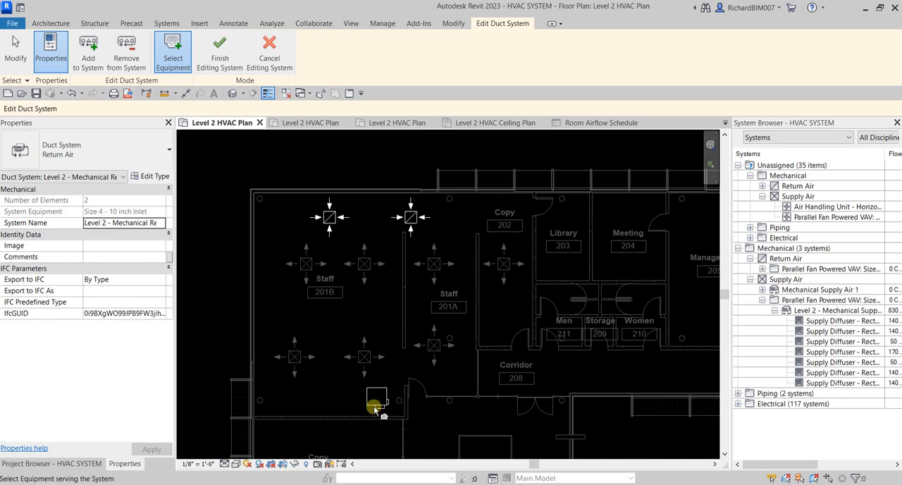
{"action": "left_click", "coordinate": [215, 49]}
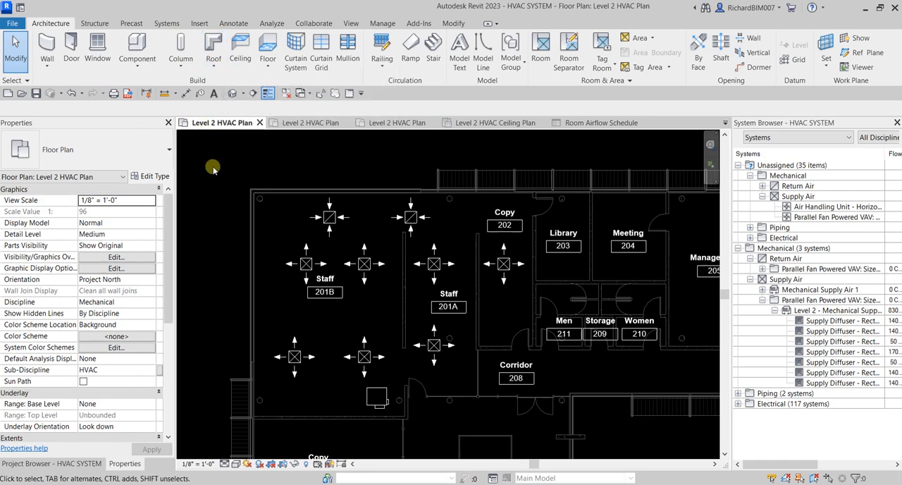
Step: Check the VAV unit's assigned return system and its unassigned Return Air entry in the System Browser, and deselect the unit
{"action": "left_click", "coordinate": [379, 401]}
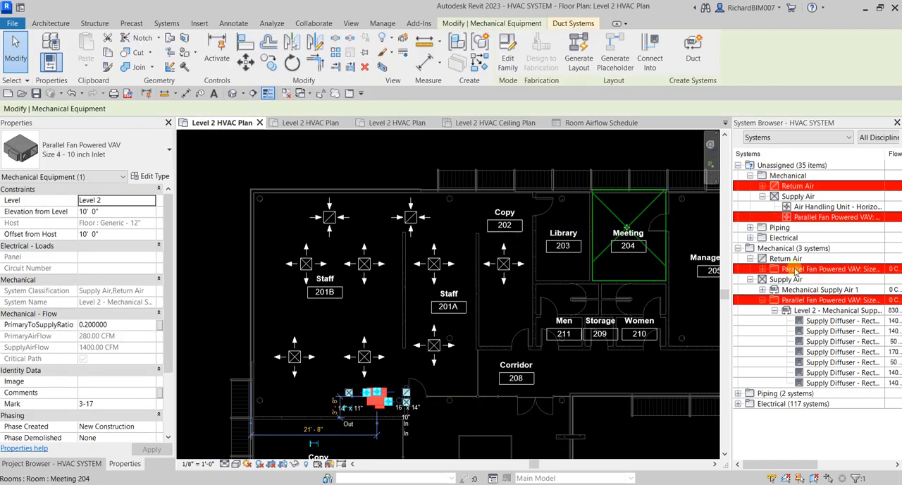
{"action": "left_click", "coordinate": [762, 269]}
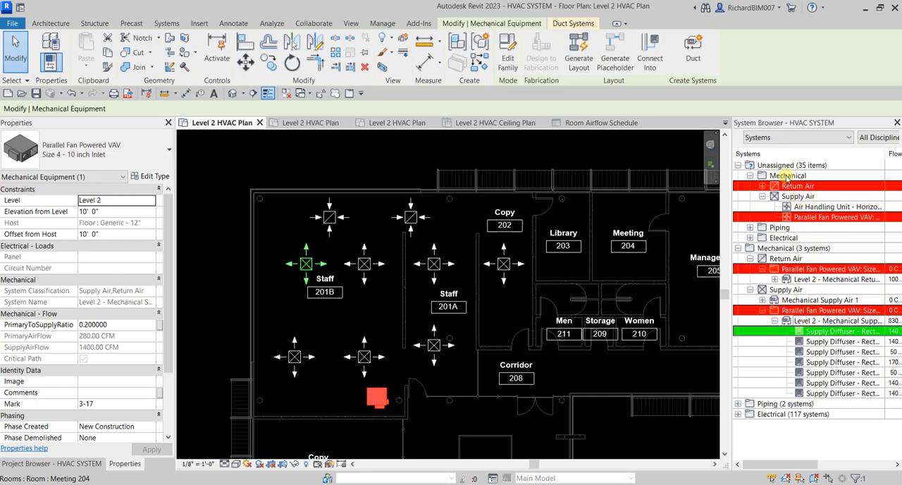
{"action": "left_click", "coordinate": [763, 186]}
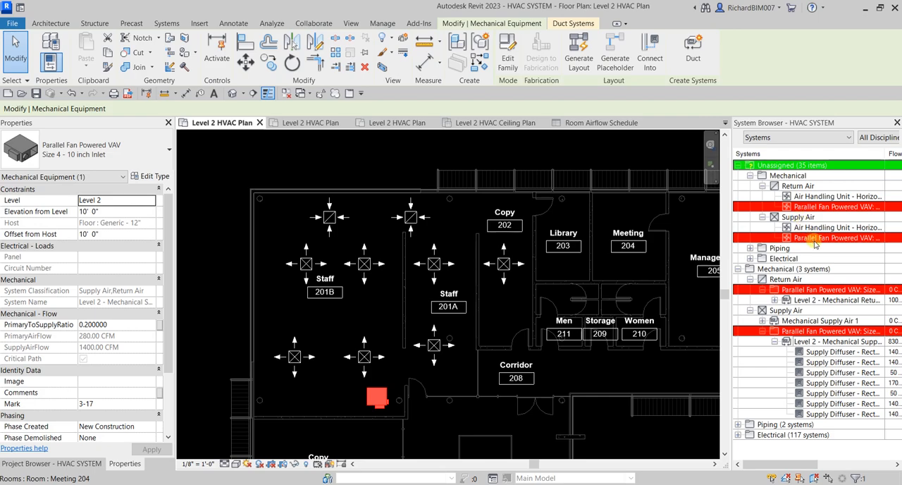
{"action": "left_click", "coordinate": [227, 294]}
Step: Inspect the VAV unit's connectors in plan and open its family for editing in 3D
{"action": "scroll", "coordinate": [372, 413], "scroll_direction": "up", "scroll_amount": 4}
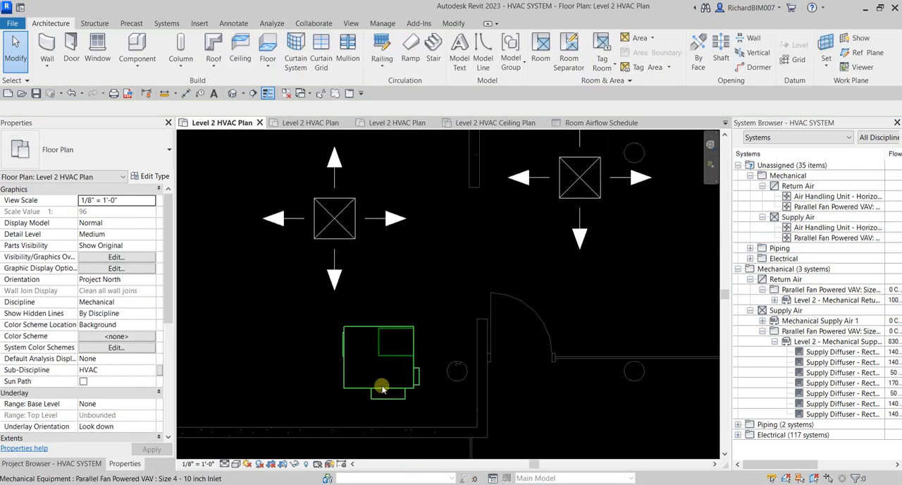
{"action": "left_click", "coordinate": [380, 390]}
{"action": "scroll", "coordinate": [395, 390], "scroll_direction": "up", "scroll_amount": 2}
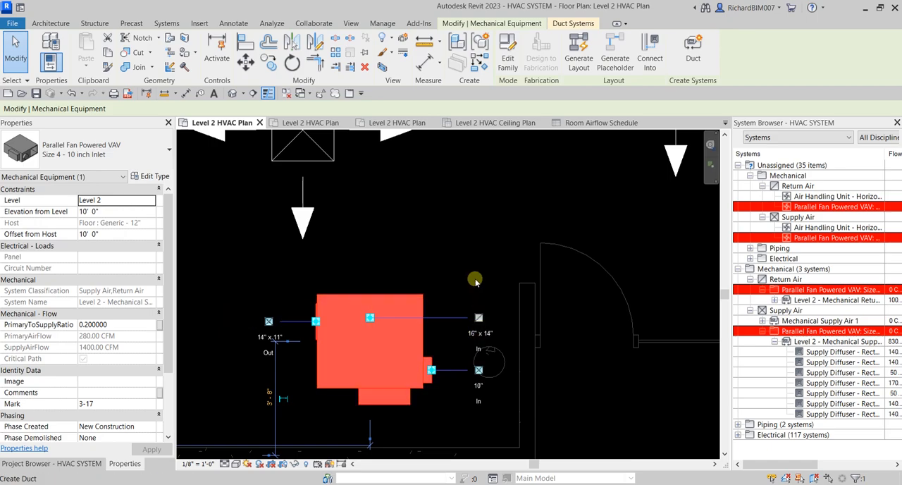
{"action": "left_click", "coordinate": [520, 46]}
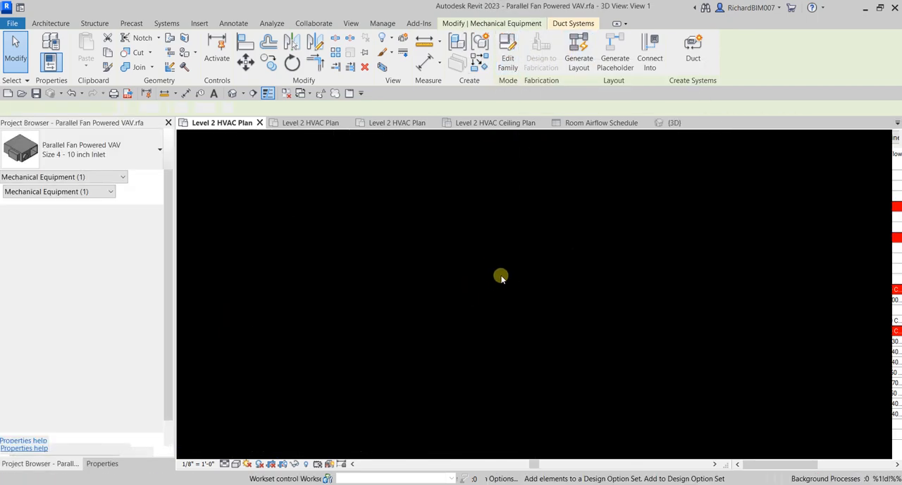
{"action": "middle_click_drag", "start_coordinate": [709, 384], "coordinate": [698, 364], "text": "shift"}
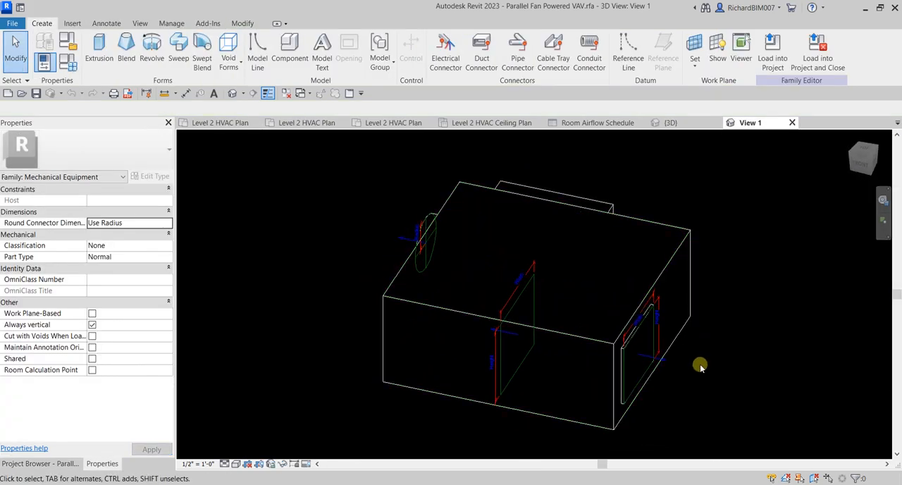
Step: Examine the supply, return and primary air connectors in the Parallel Fan Powered VAV family, and close it without saving
{"action": "left_click", "coordinate": [652, 356]}
{"action": "left_click", "coordinate": [512, 337]}
{"action": "middle_click_drag", "start_coordinate": [453, 296], "coordinate": [317, 322], "text": "shift"}
{"action": "left_click", "coordinate": [312, 322]}
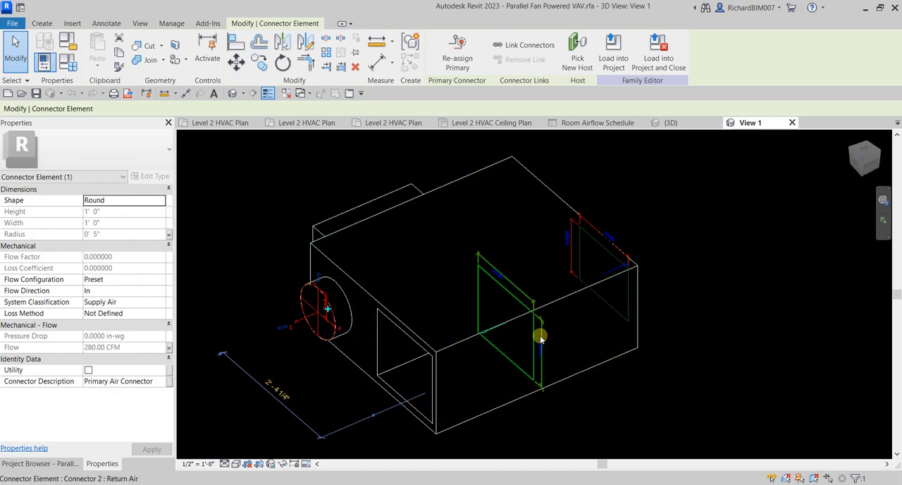
{"action": "left_click", "coordinate": [356, 155]}
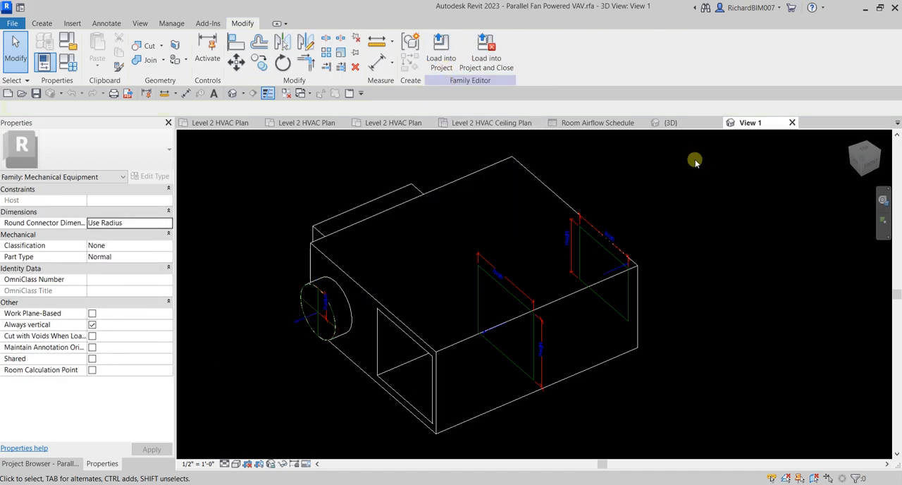
{"action": "left_click", "coordinate": [792, 123]}
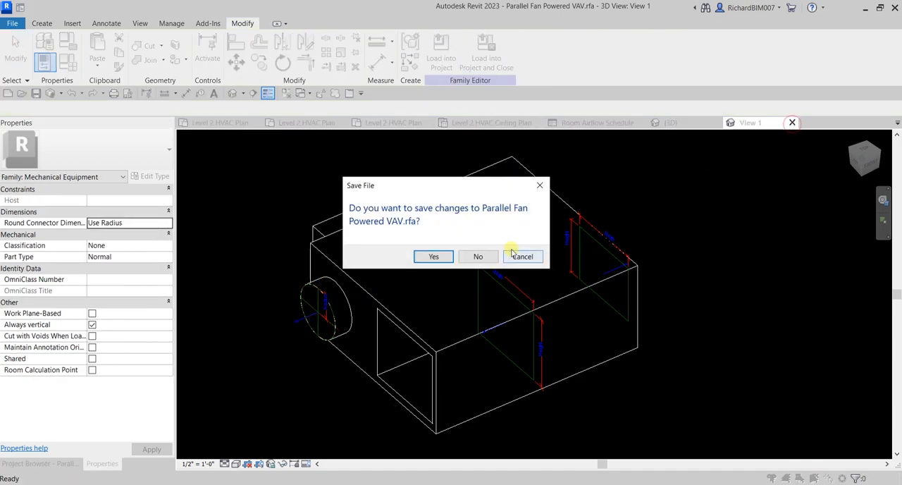
{"action": "left_click", "coordinate": [480, 256]}
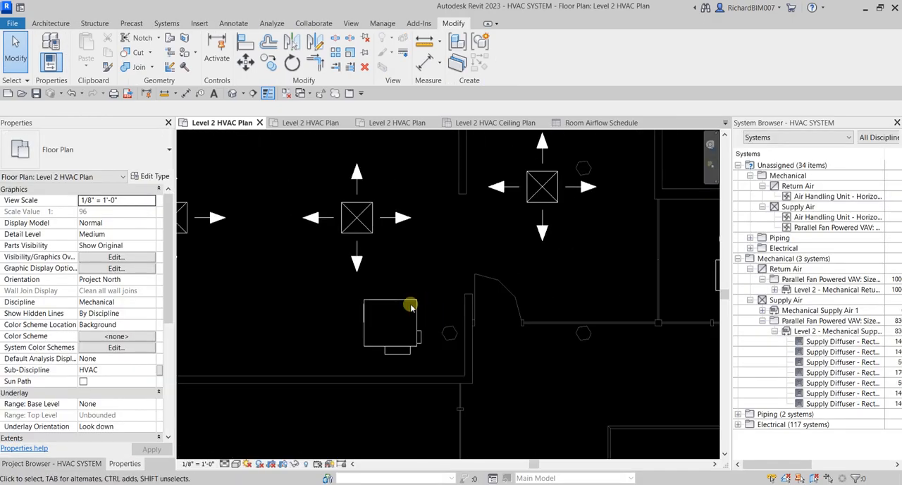
Step: Widen the System Browser to expose the flow, size, space name and space number columns
{"action": "scroll", "coordinate": [411, 305], "scroll_direction": "down", "scroll_amount": 5}
{"action": "scroll", "coordinate": [431, 260], "scroll_direction": "up", "scroll_amount": 3}
{"action": "middle_click_drag", "start_coordinate": [413, 295], "coordinate": [408, 349]}
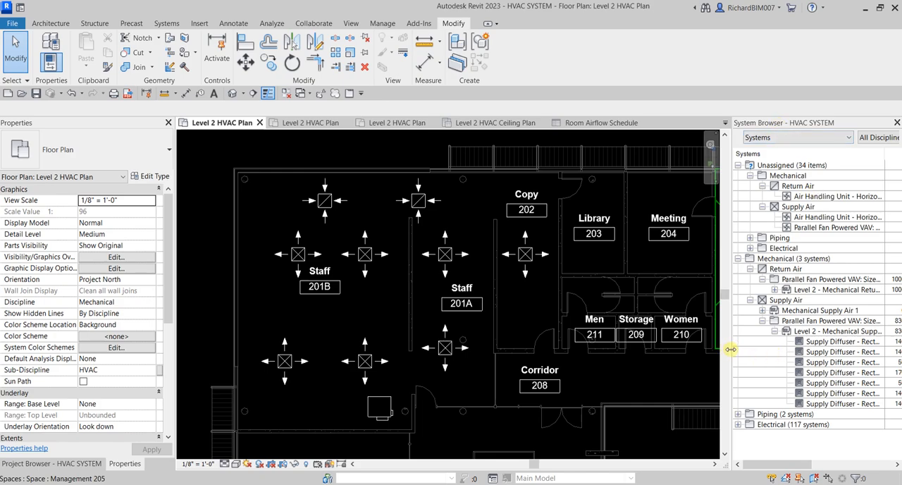
{"action": "left_click_drag", "start_coordinate": [732, 348], "coordinate": [574, 342]}
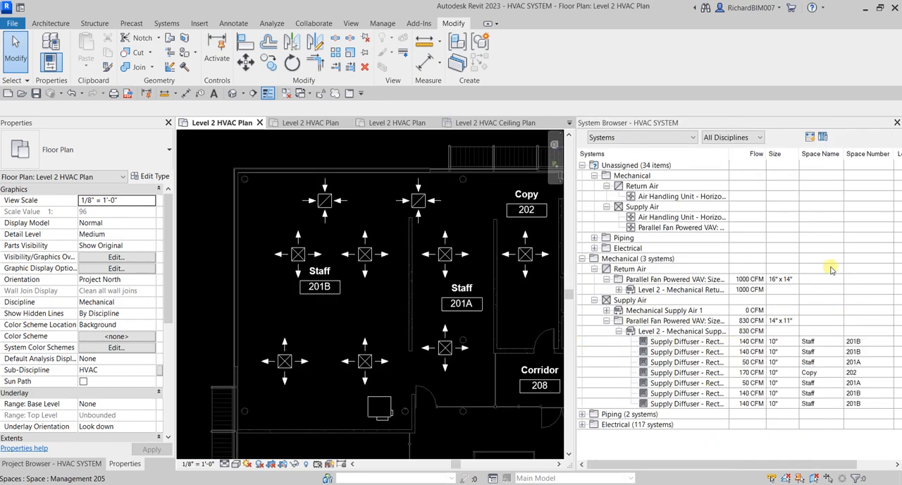
Step: Expand the Level 2 return system in the System Browser and locate each of its return diffusers in plan
{"action": "left_click", "coordinate": [661, 289]}
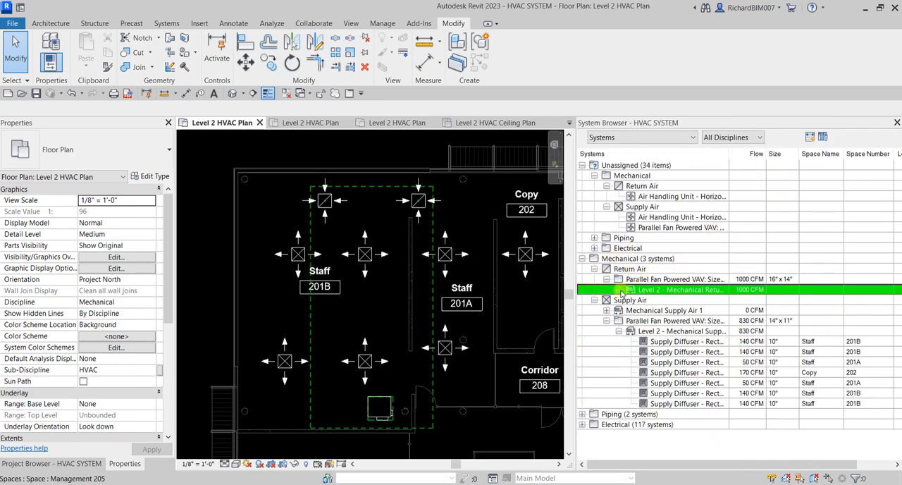
{"action": "left_click", "coordinate": [619, 289]}
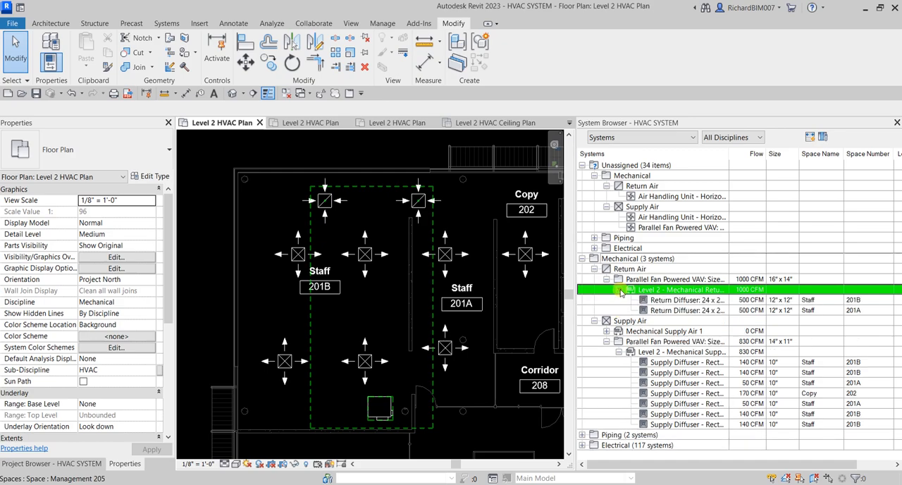
{"action": "left_click", "coordinate": [681, 299]}
{"action": "left_click", "coordinate": [682, 310]}
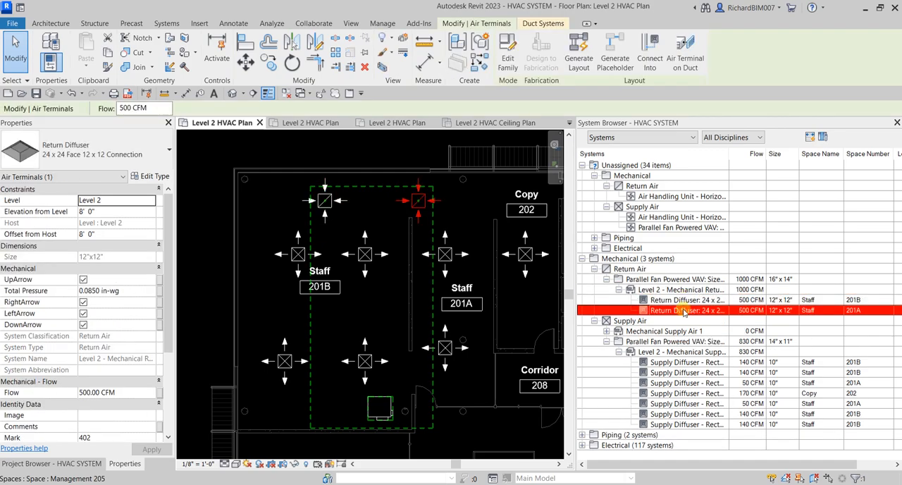
{"action": "left_click", "coordinate": [682, 300]}
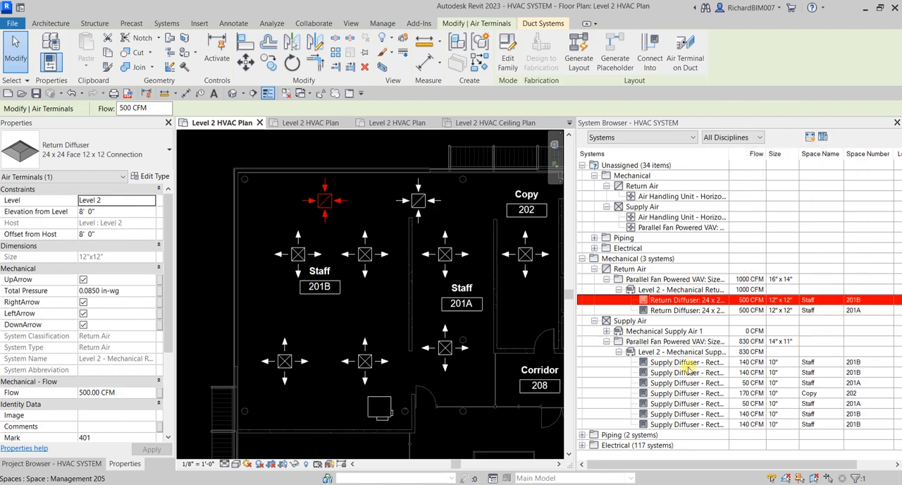
Step: Highlight the Level 2 supply system from the System Browser, locate its first three supply diffusers in plan, and deselect
{"action": "left_click", "coordinate": [655, 352]}
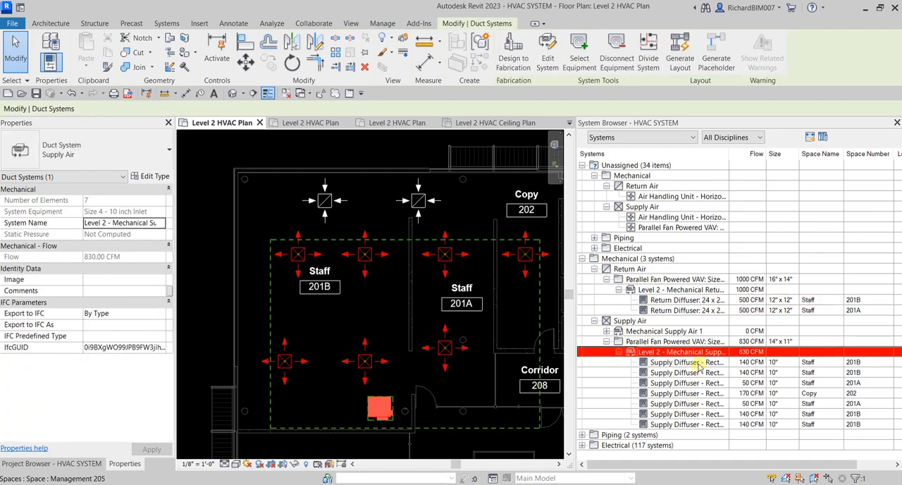
{"action": "left_click", "coordinate": [687, 362]}
{"action": "left_click", "coordinate": [687, 372]}
{"action": "left_click", "coordinate": [687, 383]}
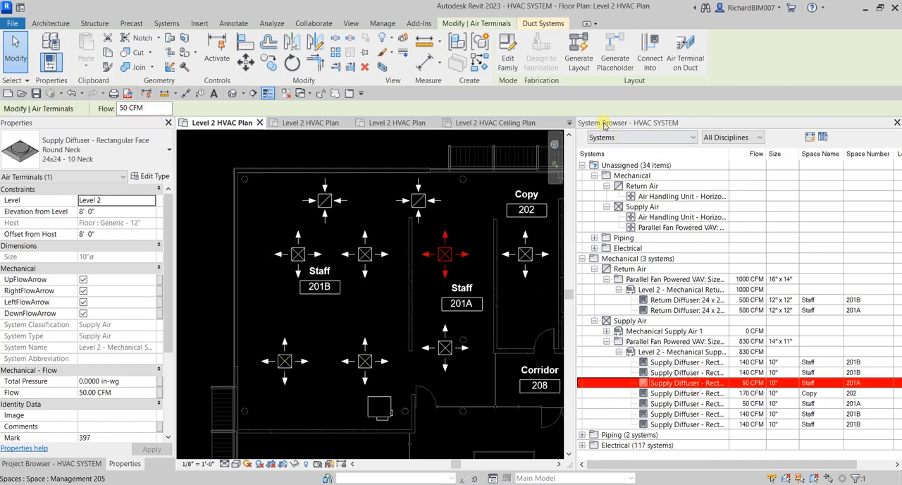
{"action": "left_click", "coordinate": [400, 154]}
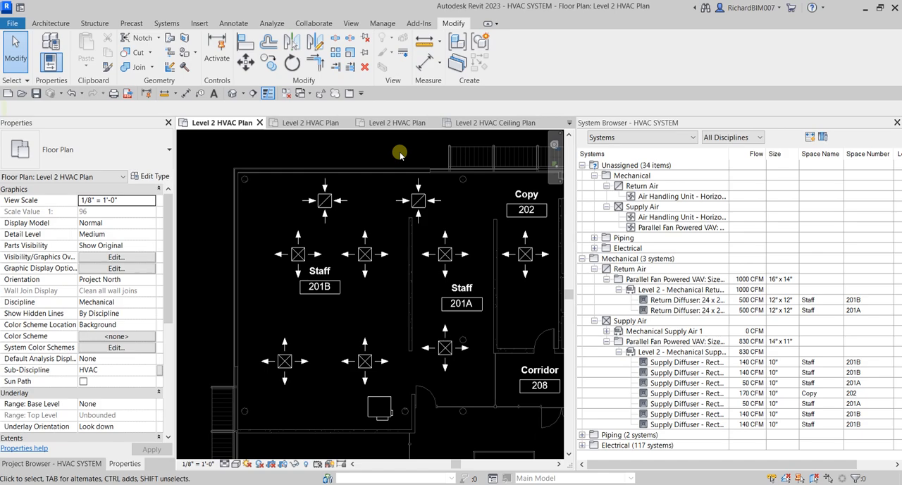
Step: Delete the second supply diffuser of the Level 2 supply system from the System Browser, and undo the deletion
{"action": "left_click", "coordinate": [671, 372]}
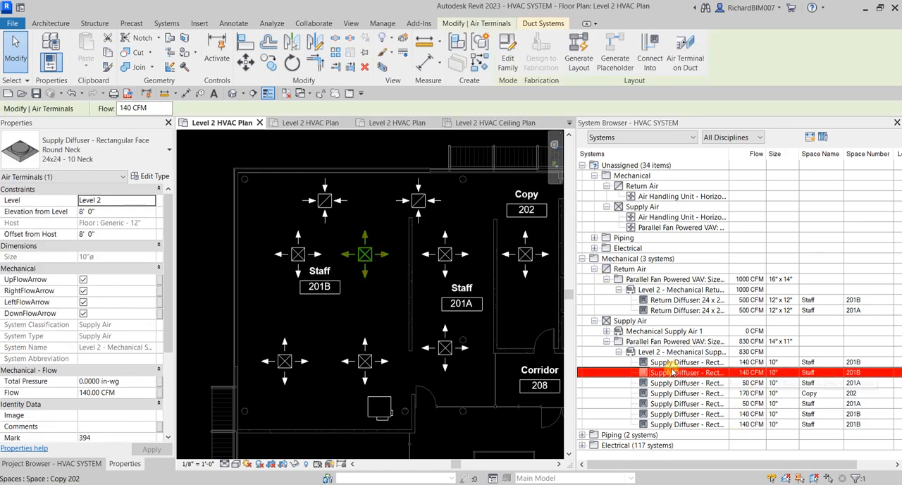
{"action": "right_click", "coordinate": [671, 371]}
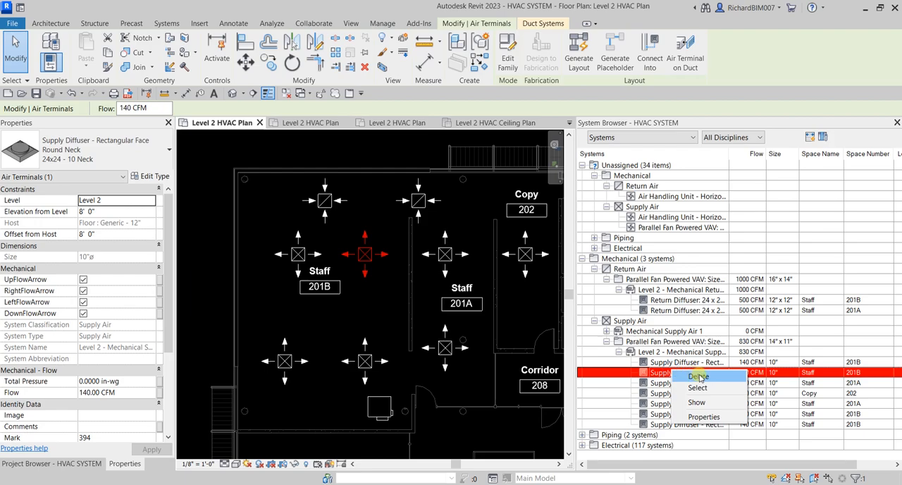
{"action": "left_click", "coordinate": [698, 376]}
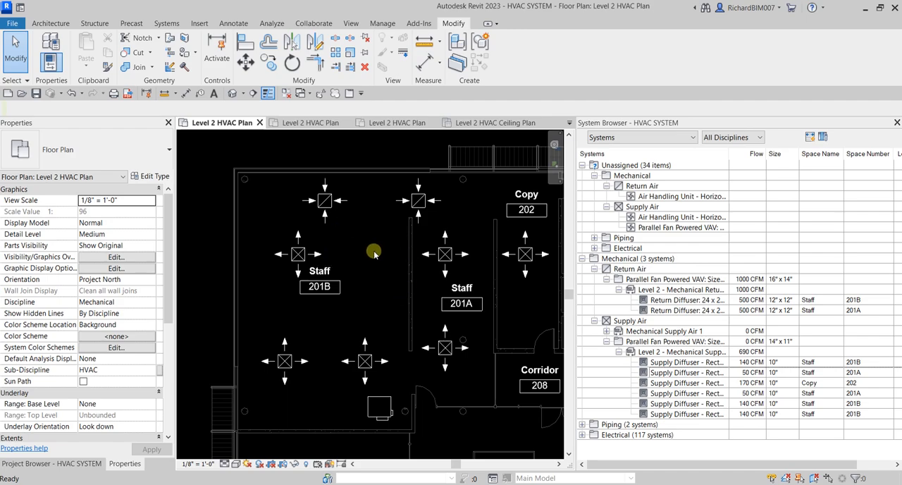
{"action": "key", "text": "ctrl+z"}
Step: Close the project's inactive views and the System Browser, keeping the Level 2 HVAC Plan open
{"action": "scroll", "coordinate": [391, 263], "scroll_direction": "down", "scroll_amount": 1}
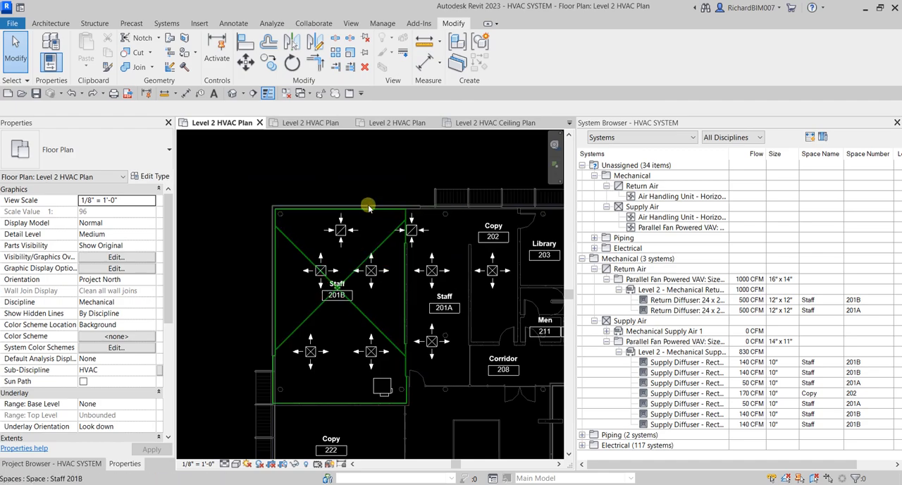
{"action": "middle_click_drag", "start_coordinate": [414, 175], "coordinate": [329, 149]}
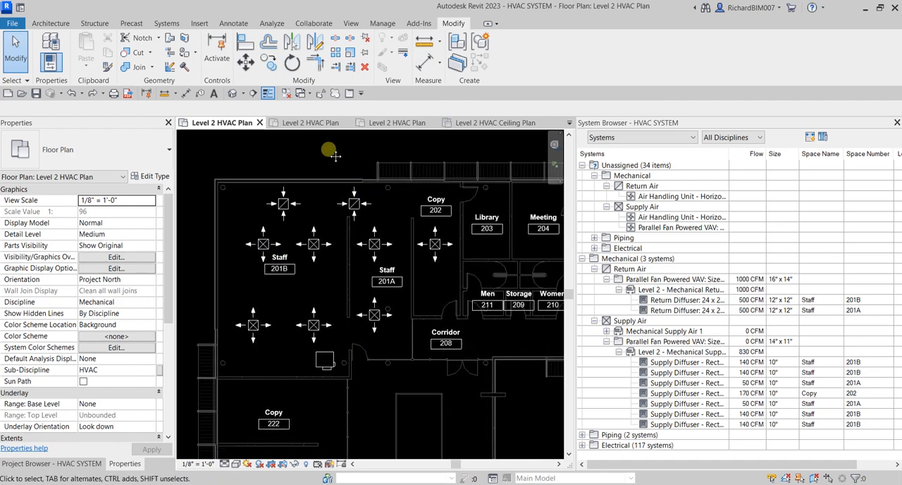
{"action": "left_click", "coordinate": [287, 94]}
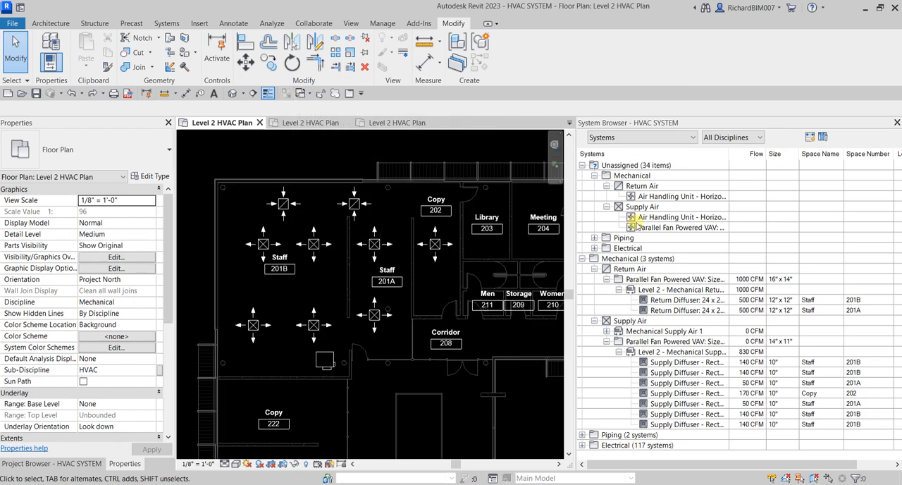
{"action": "left_click", "coordinate": [897, 123]}
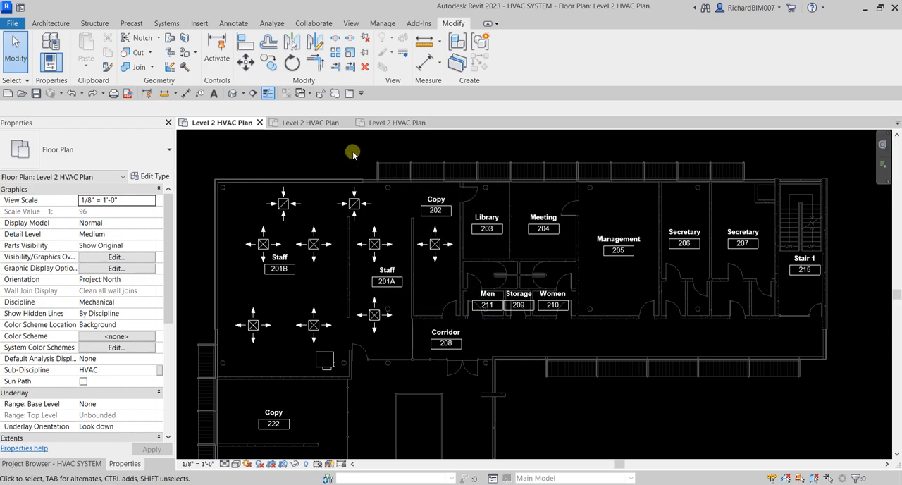
Step: Switch to the Level 2 HVAC Plan of the GENERATING HVAC SYSTEM LAYOUTS project and bring the unducted rooms beside the far-end staircase into view
{"action": "left_click", "coordinate": [310, 123]}
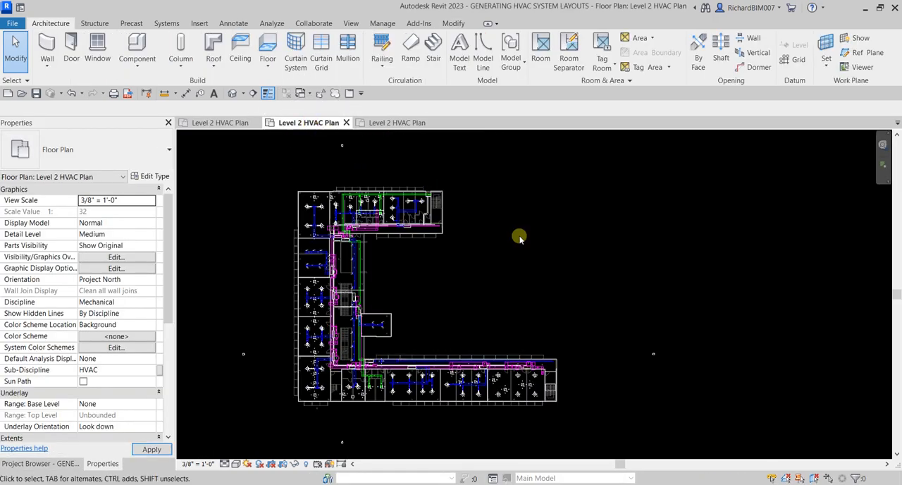
{"action": "scroll", "coordinate": [363, 298], "scroll_direction": "up", "scroll_amount": 3}
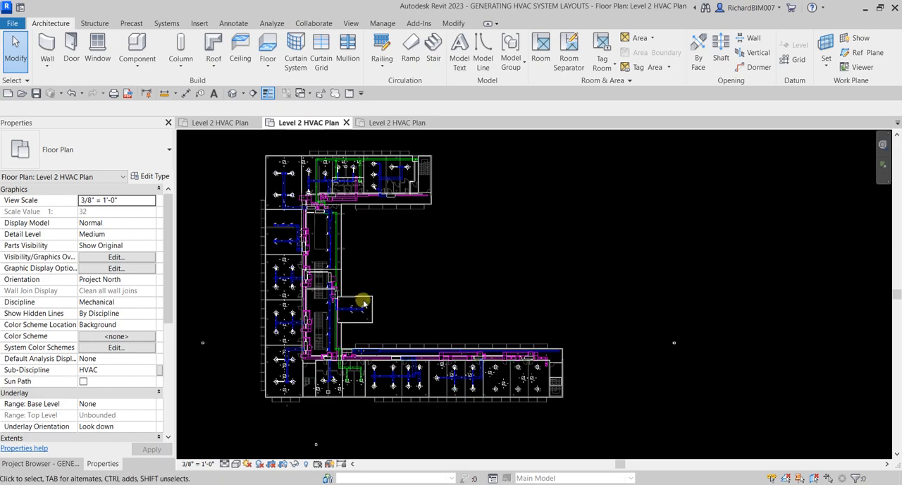
{"action": "middle_click_drag", "start_coordinate": [561, 408], "coordinate": [489, 376]}
{"action": "scroll", "coordinate": [506, 386], "scroll_direction": "up", "scroll_amount": 4}
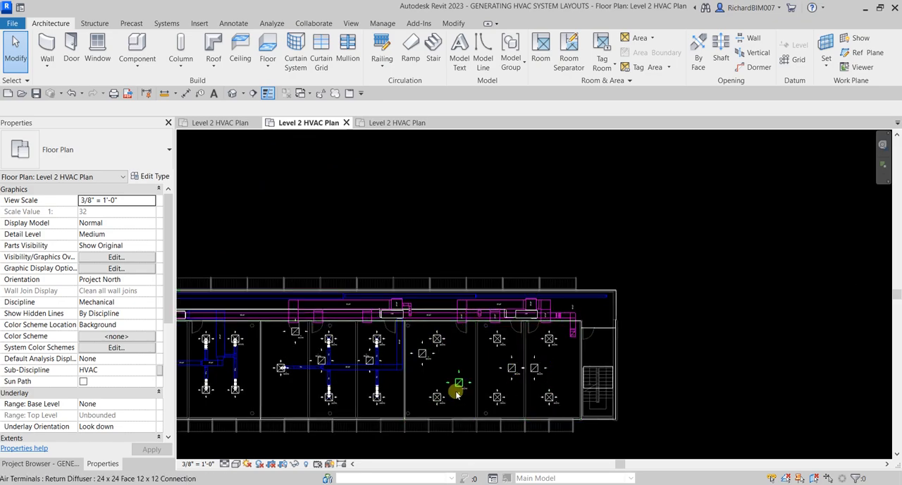
{"action": "middle_click_drag", "start_coordinate": [490, 396], "coordinate": [529, 373]}
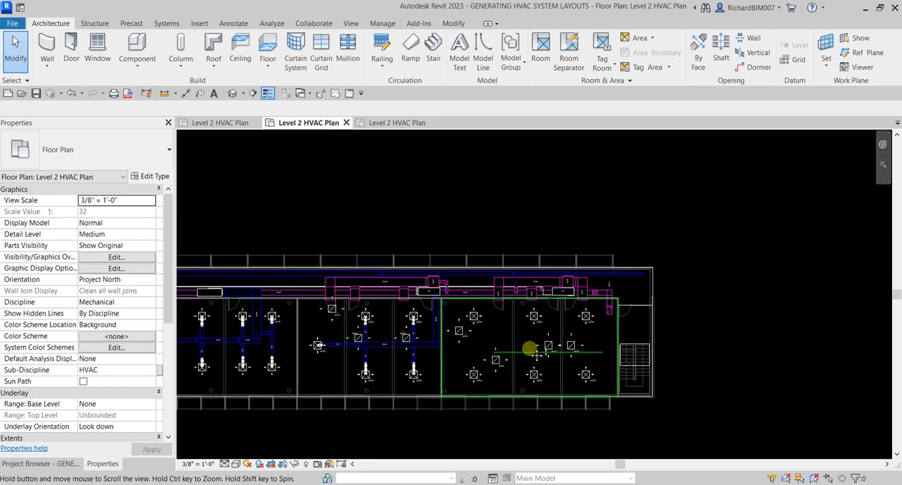
{"action": "scroll", "coordinate": [541, 369], "scroll_direction": "up", "scroll_amount": 3}
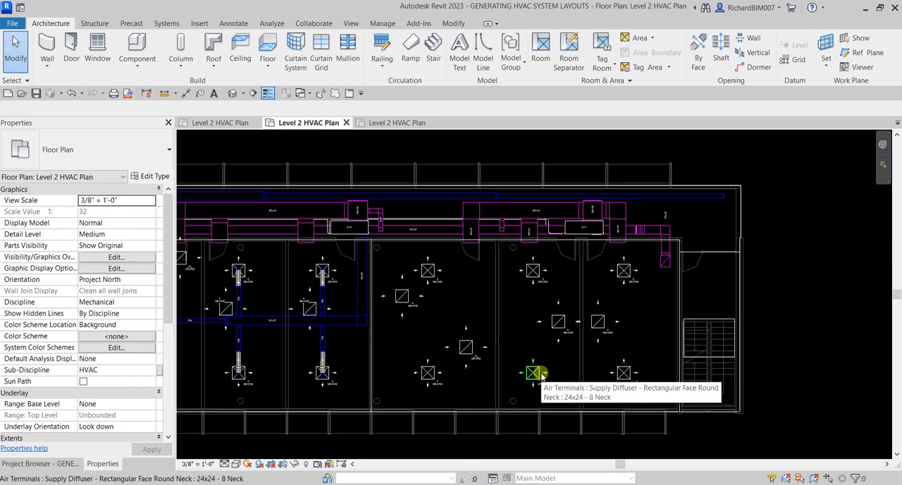
{"action": "middle_click_drag", "start_coordinate": [529, 327], "coordinate": [513, 324]}
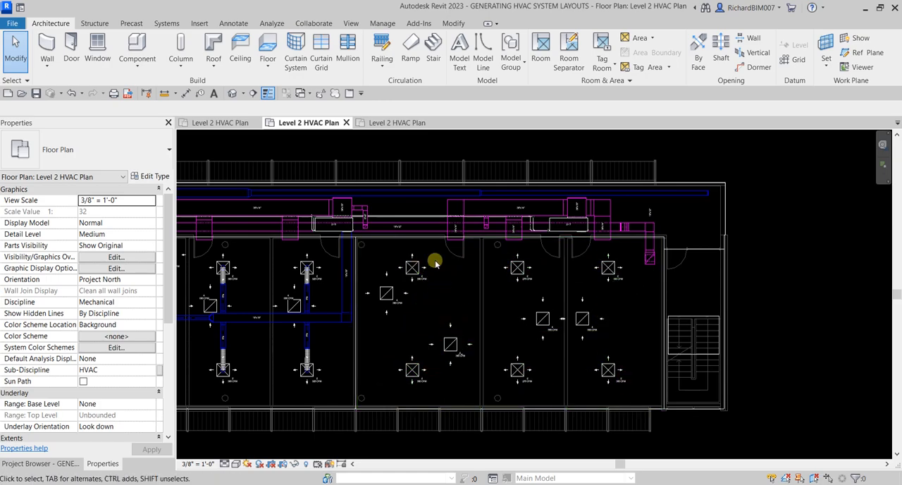
Step: Check the duct system of the upper supply diffuser in the first unducted room, and inspect the next room's upper supply diffuser
{"action": "left_click", "coordinate": [414, 268]}
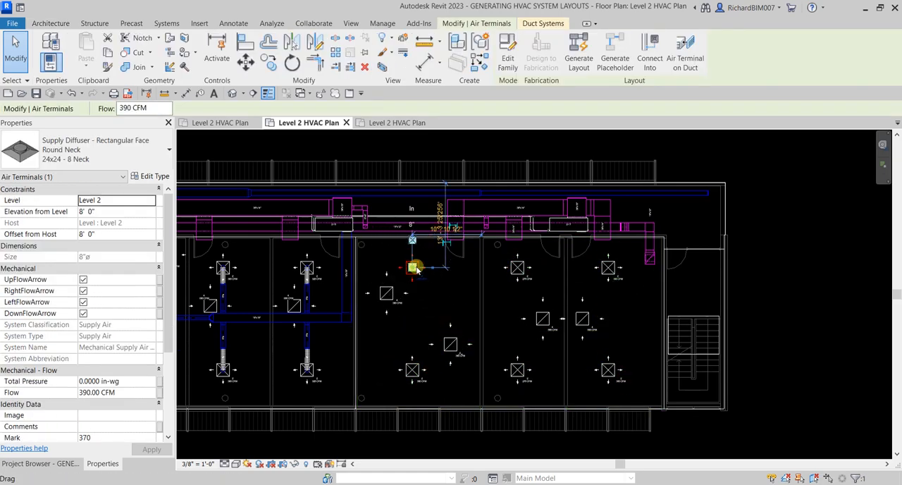
{"action": "left_click", "coordinate": [546, 24]}
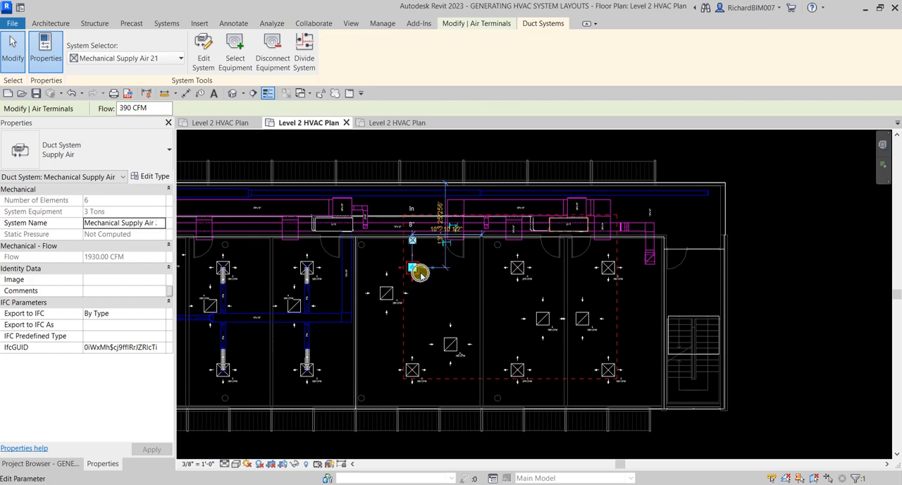
{"action": "left_click", "coordinate": [786, 272]}
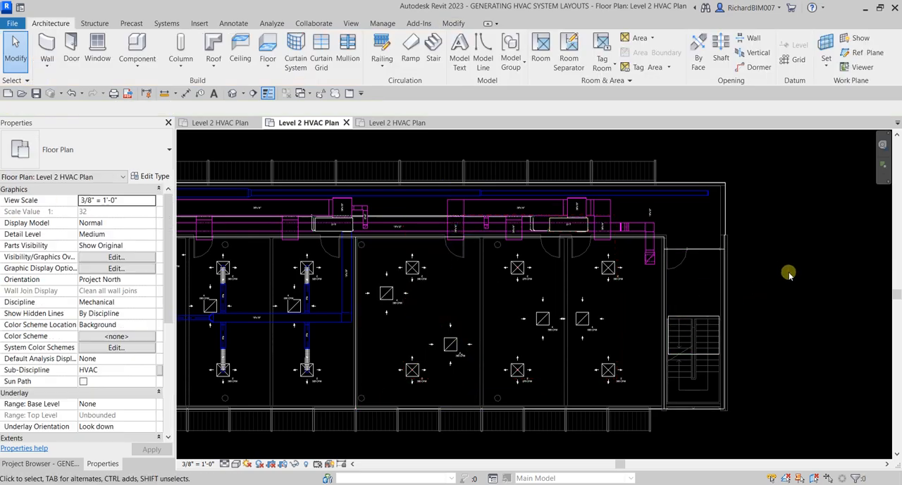
{"action": "left_click", "coordinate": [519, 268]}
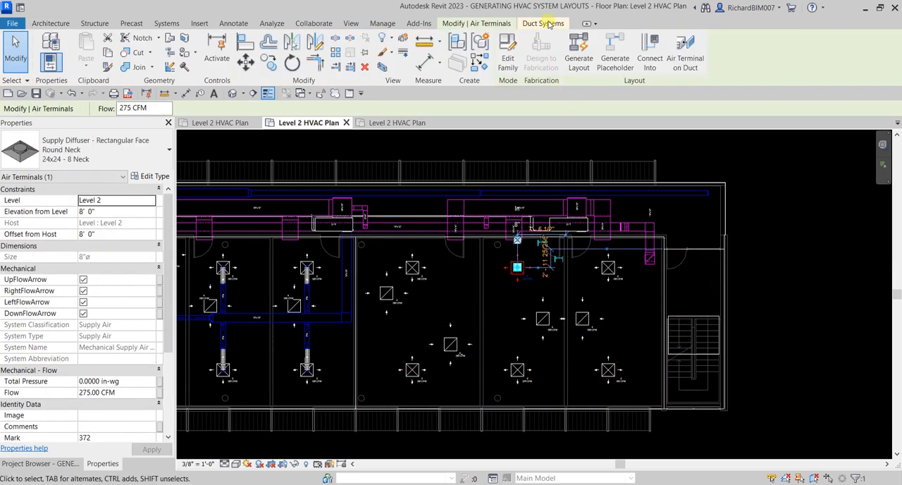
{"action": "left_click", "coordinate": [803, 274]}
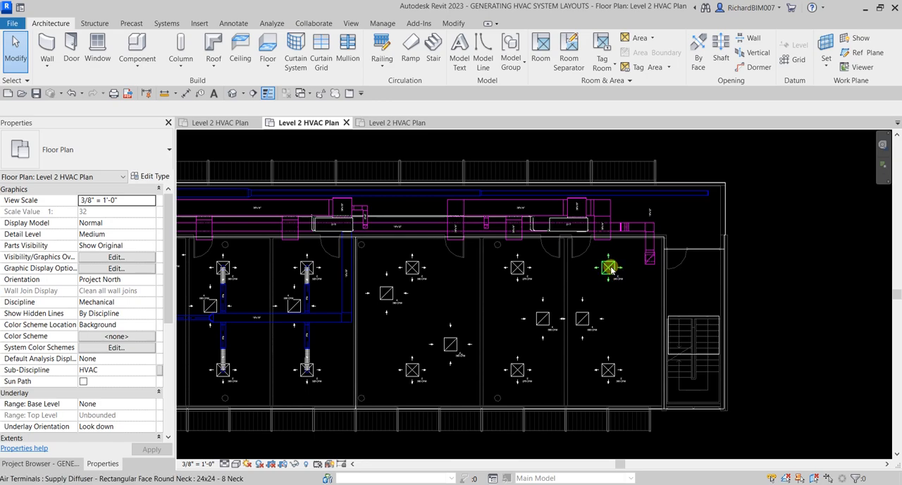
Step: Select the whole supply air duct system through the upper supply diffuser nearest the staircase, inspect its members, and deselect
{"action": "key", "text": "Tab"}
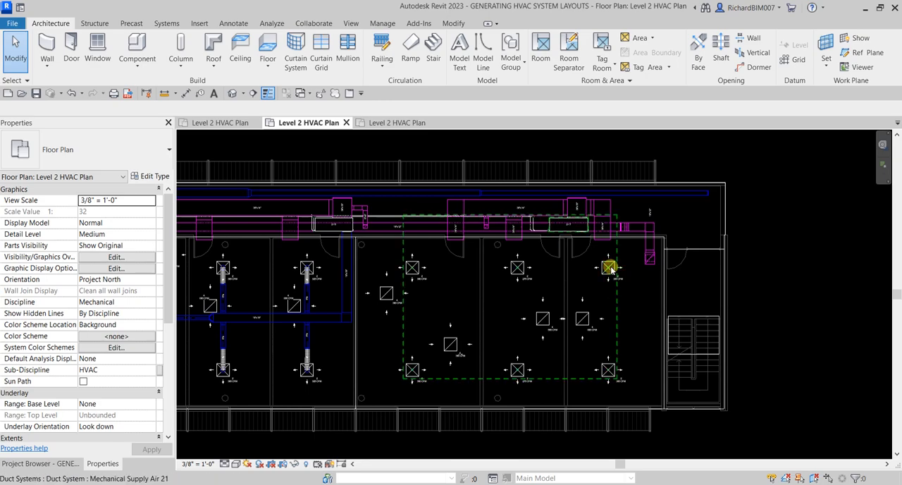
{"action": "left_click", "coordinate": [610, 268]}
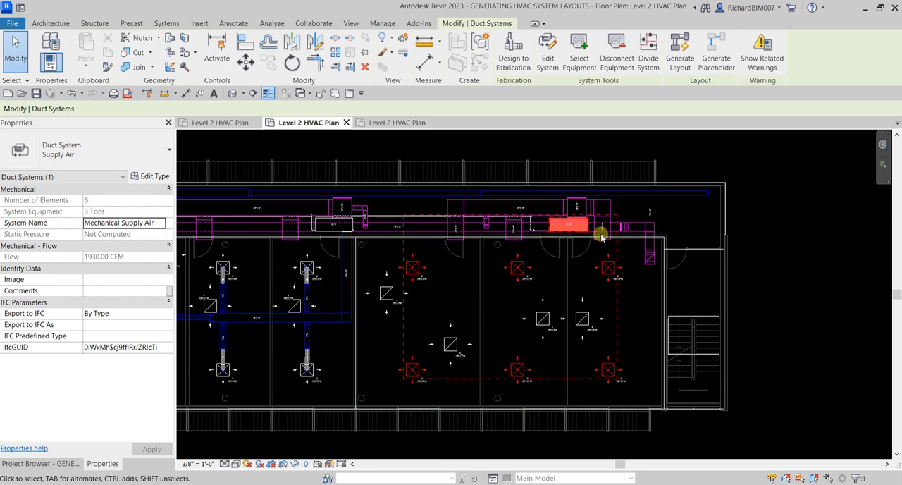
{"action": "key", "text": "ctrl"}
{"action": "key", "text": "ctrl"}
{"action": "left_click", "coordinate": [821, 266]}
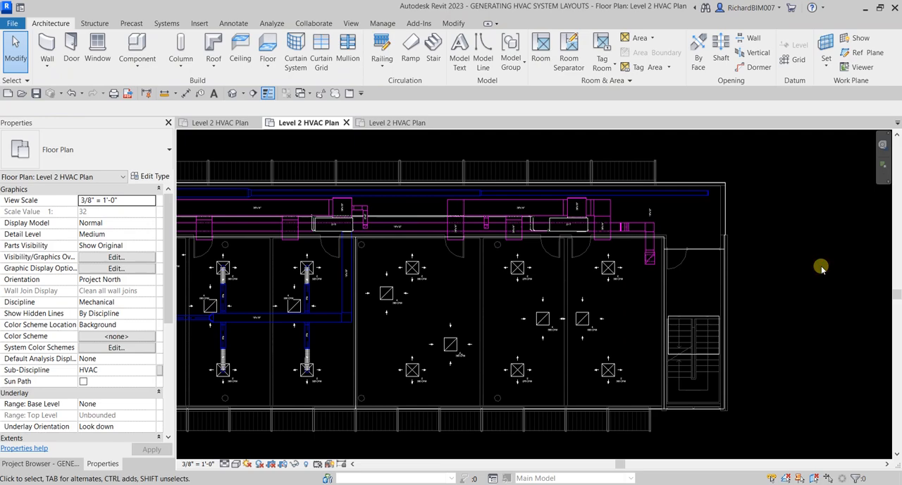
Step: Reopen the System Browser beside the plan, keeping the unducted rooms in view
{"action": "right_click", "coordinate": [821, 266]}
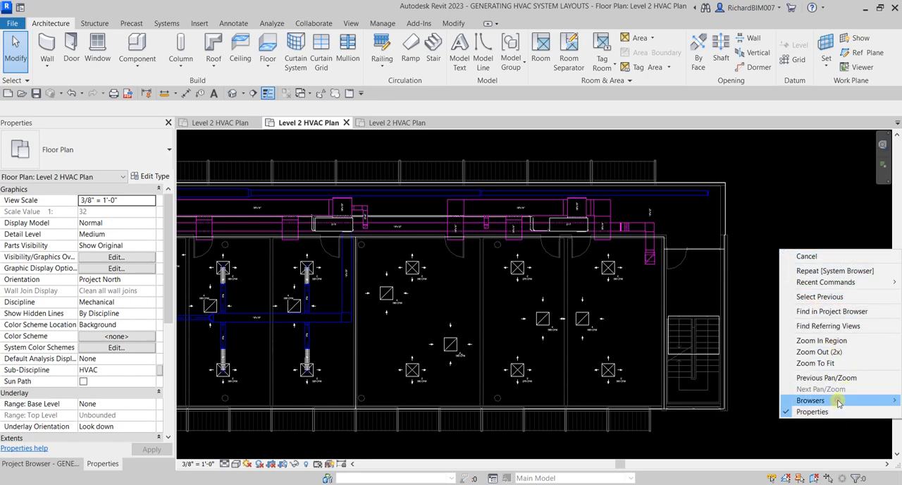
{"action": "mouse_move", "coordinate": [825, 401]}
{"action": "left_click", "coordinate": [735, 411]}
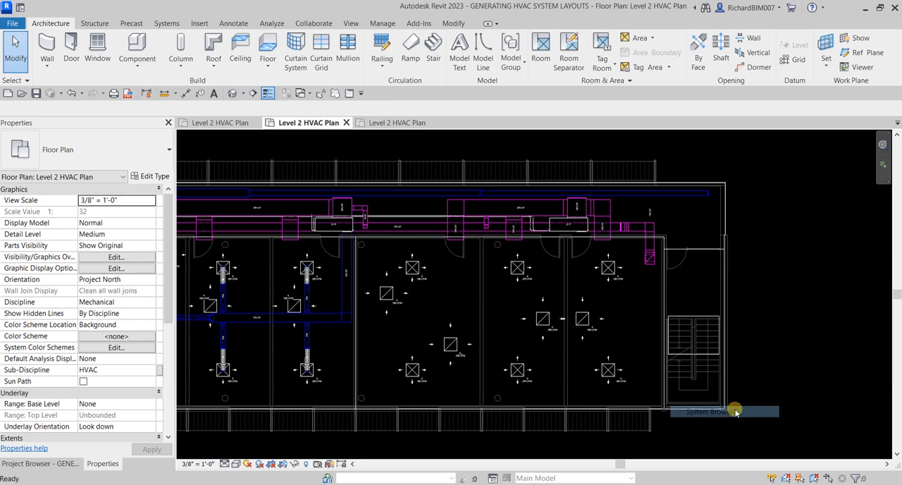
{"action": "middle_click_drag", "start_coordinate": [533, 298], "coordinate": [418, 282]}
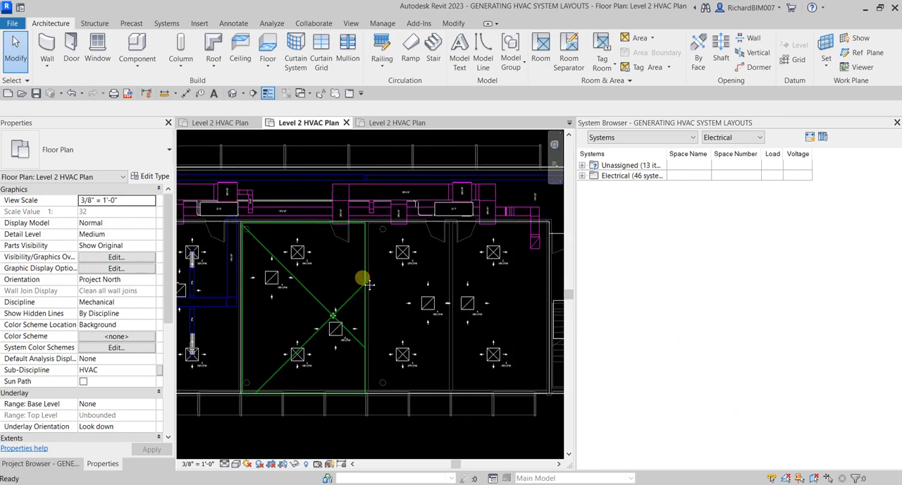
Step: Inspect the upper supply diffuser nearest the staircase, and filter the System Browser to the Mechanical discipline
{"action": "left_click", "coordinate": [490, 253]}
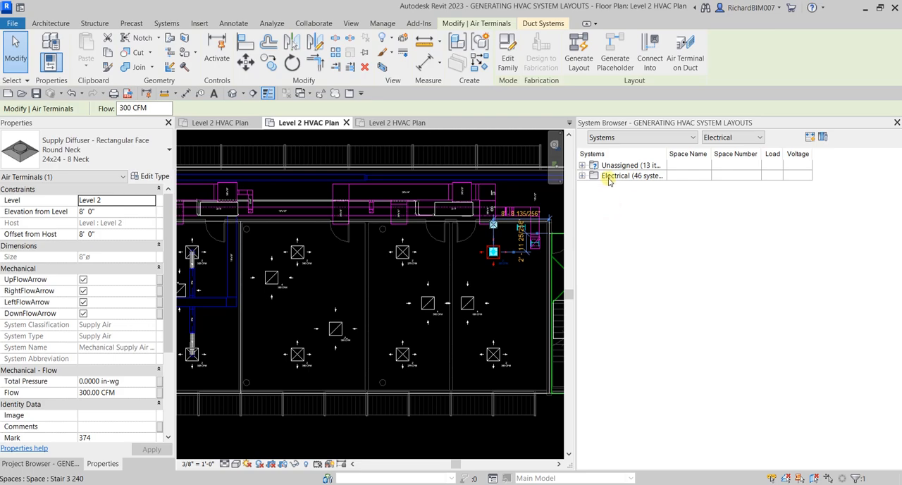
{"action": "scroll", "coordinate": [458, 271], "scroll_direction": "down", "scroll_amount": 3}
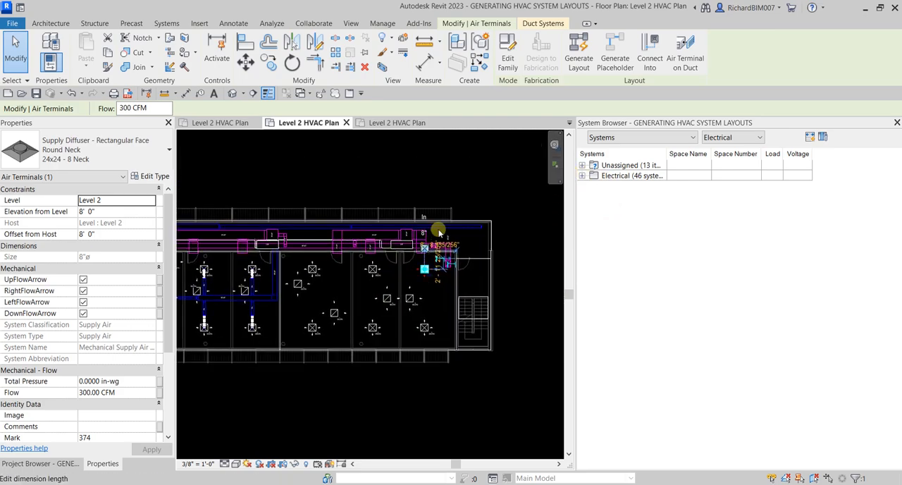
{"action": "left_click", "coordinate": [447, 175]}
{"action": "left_click", "coordinate": [609, 138]}
{"action": "left_click", "coordinate": [610, 139]}
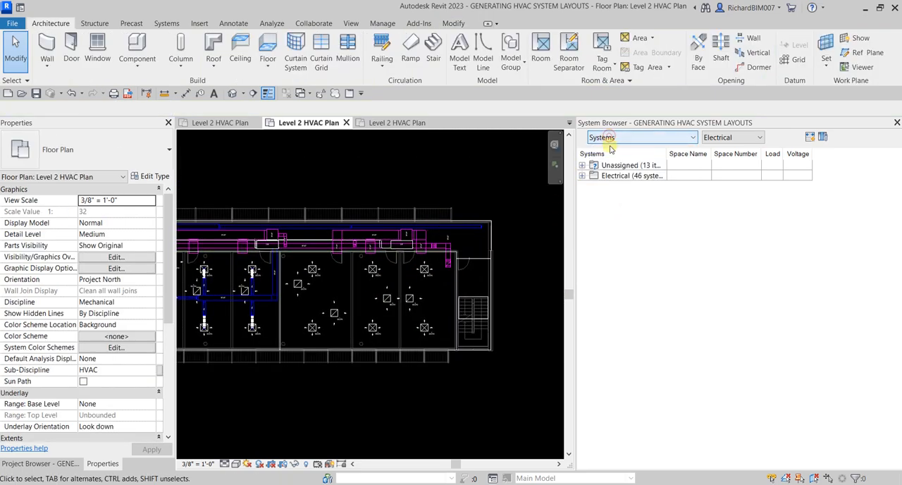
{"action": "left_click", "coordinate": [582, 165]}
{"action": "left_click", "coordinate": [582, 165]}
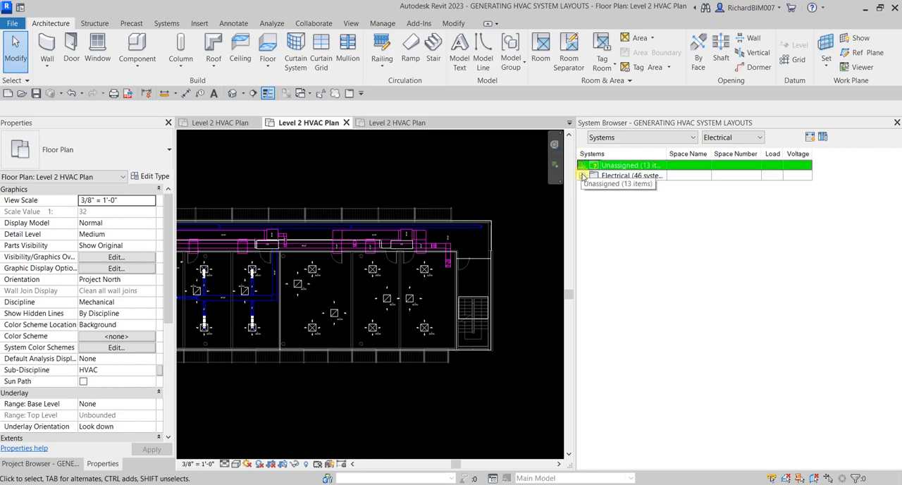
{"action": "left_click", "coordinate": [717, 138]}
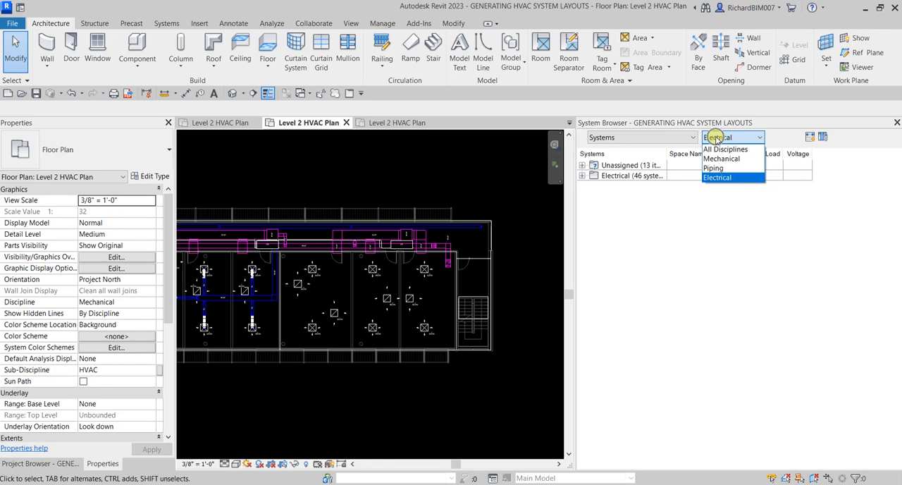
{"action": "left_click", "coordinate": [720, 159]}
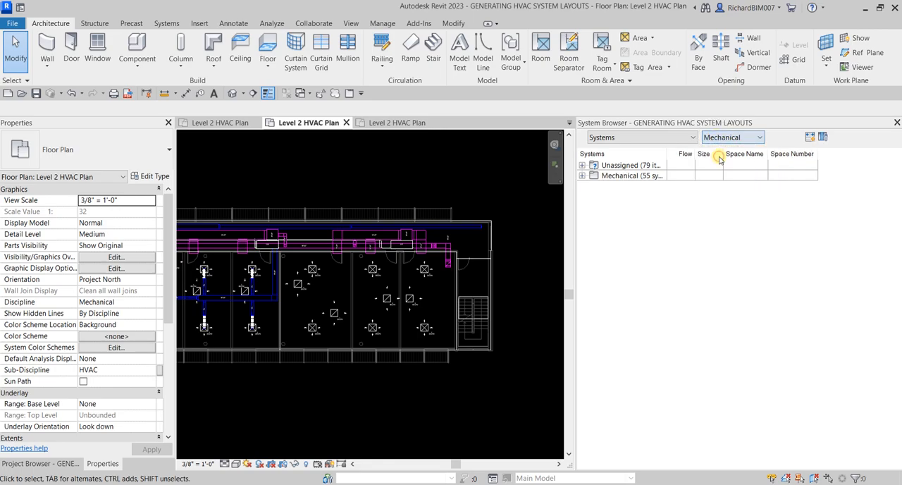
Step: Select the upper supply diffuser nearest the staircase, and list the Mechanical Supply Air systems in the System Browser
{"action": "left_click", "coordinate": [424, 272]}
{"action": "left_click", "coordinate": [638, 177]}
{"action": "left_click", "coordinate": [582, 176]}
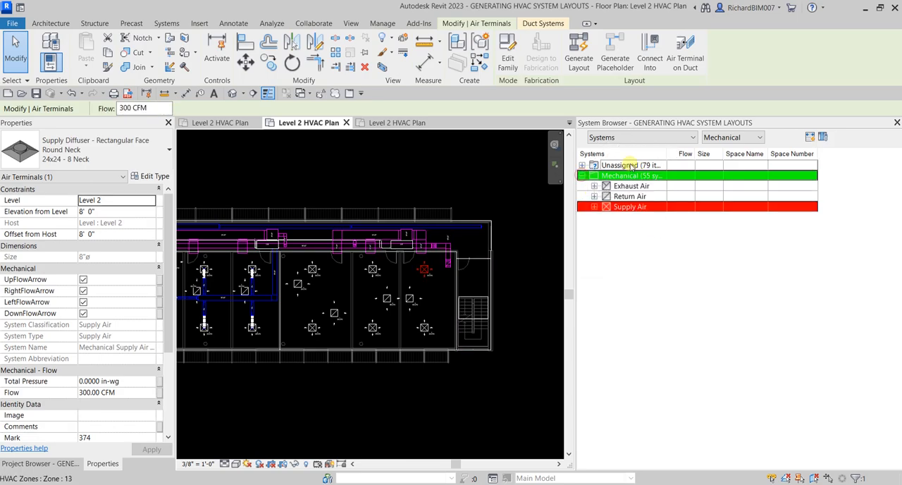
{"action": "left_click", "coordinate": [594, 207]}
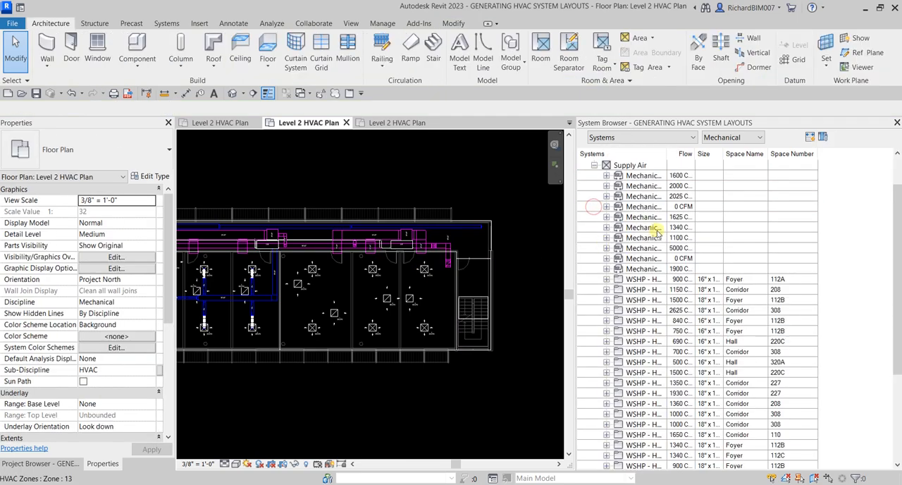
{"action": "scroll", "coordinate": [664, 241], "scroll_direction": "down", "scroll_amount": 4}
{"action": "scroll", "coordinate": [664, 241], "scroll_direction": "down", "scroll_amount": 3}
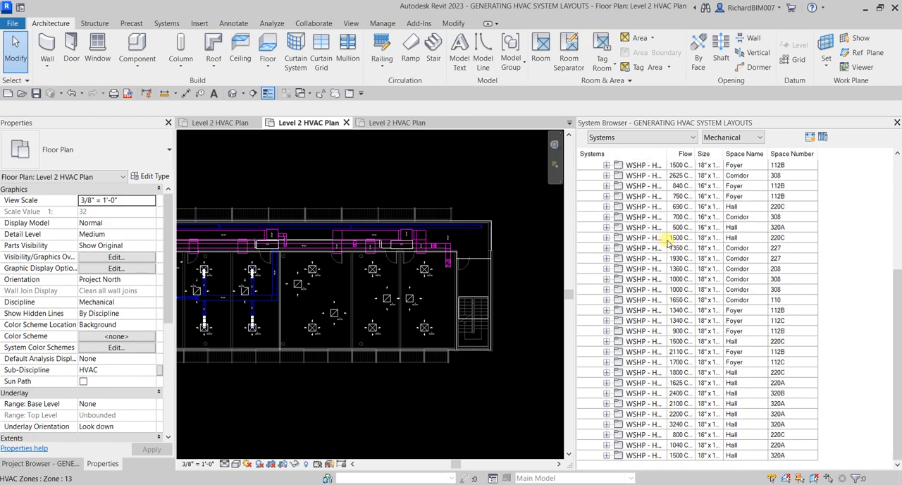
Step: Locate the same diffuser's supply system under its 3 Tons heat pump in Corridor 227, and inspect its diffusers, equipment and system properties
{"action": "left_click", "coordinate": [424, 268]}
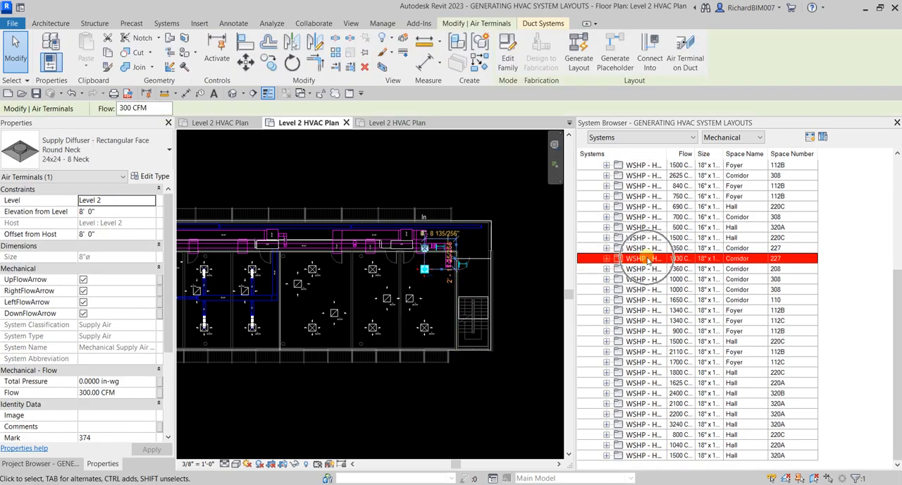
{"action": "left_click", "coordinate": [606, 258]}
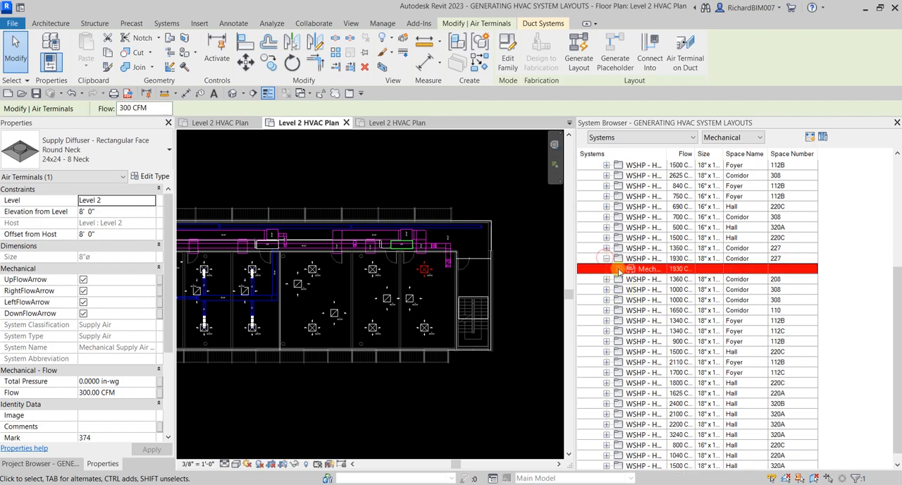
{"action": "left_click", "coordinate": [618, 268]}
{"action": "left_click", "coordinate": [649, 271]}
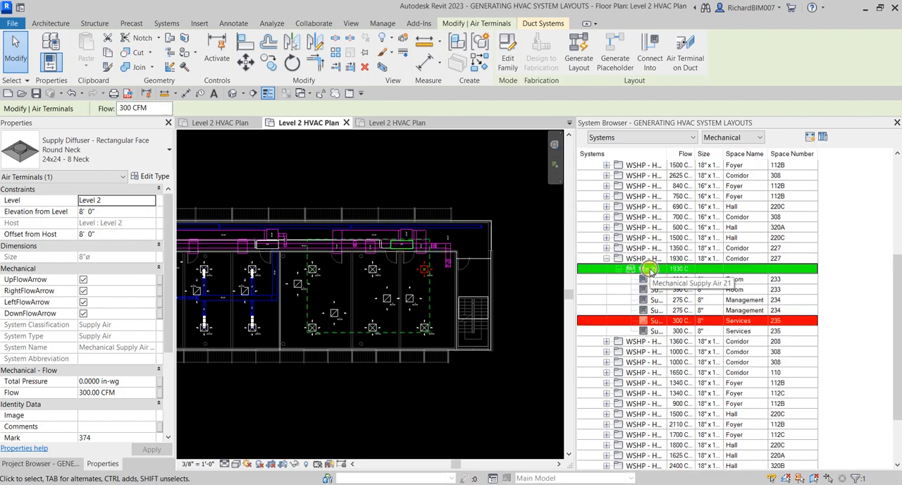
{"action": "left_click", "coordinate": [649, 270]}
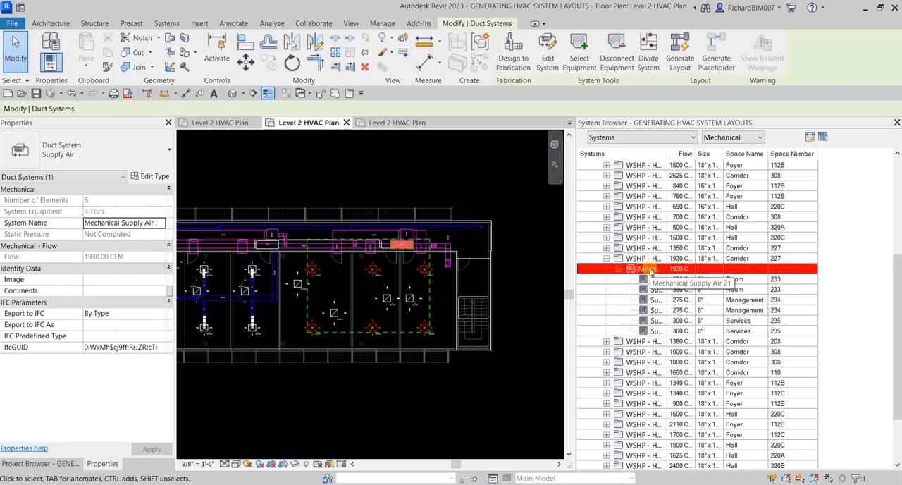
{"action": "left_click", "coordinate": [648, 259]}
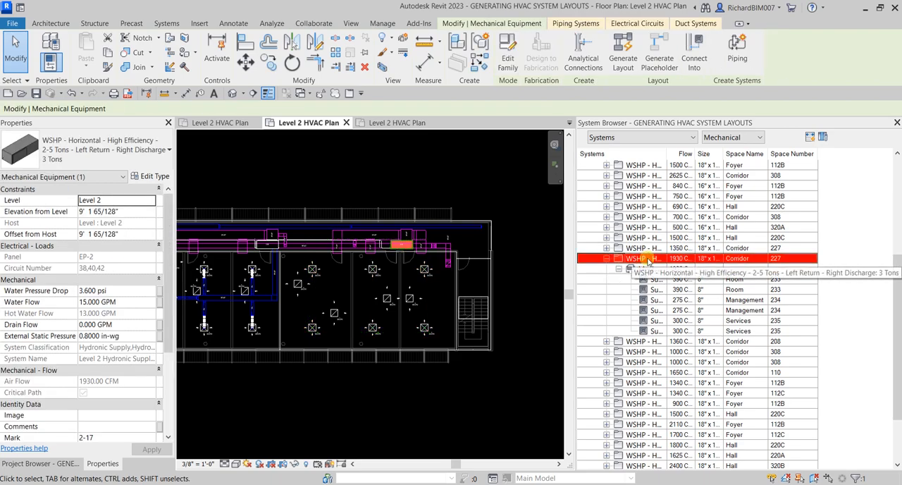
{"action": "left_click", "coordinate": [649, 270]}
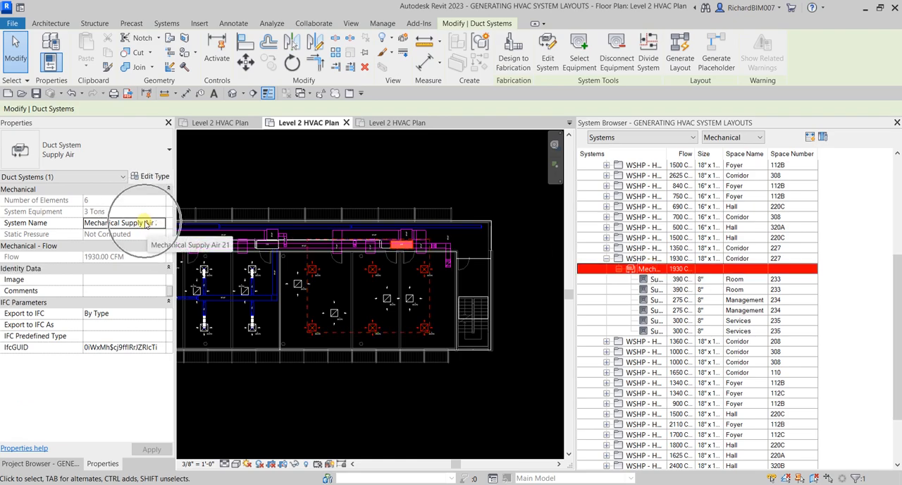
Step: Close the System Browser, clear the selection, and frame the unducted rooms in the plan
{"action": "left_click", "coordinate": [432, 384]}
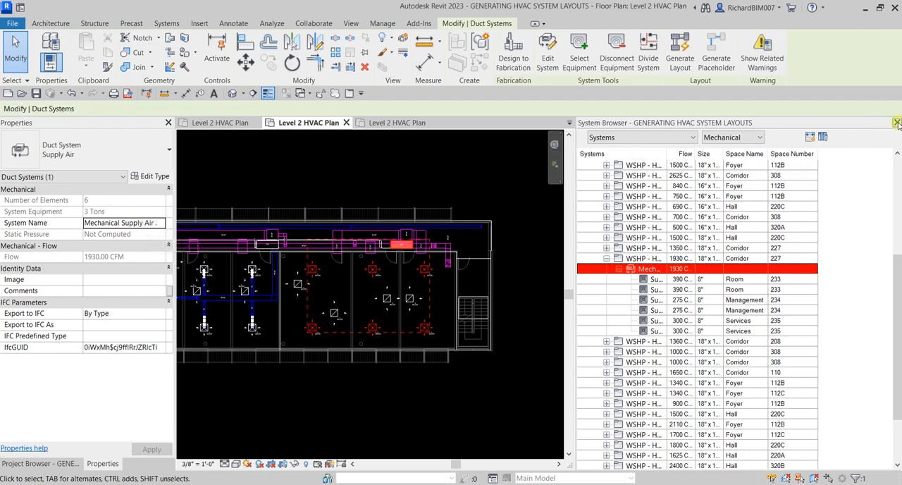
{"action": "left_click", "coordinate": [896, 122]}
{"action": "left_click", "coordinate": [459, 178]}
{"action": "scroll", "coordinate": [543, 303], "scroll_direction": "up", "scroll_amount": 5}
{"action": "middle_click_drag", "start_coordinate": [545, 305], "coordinate": [535, 311]}
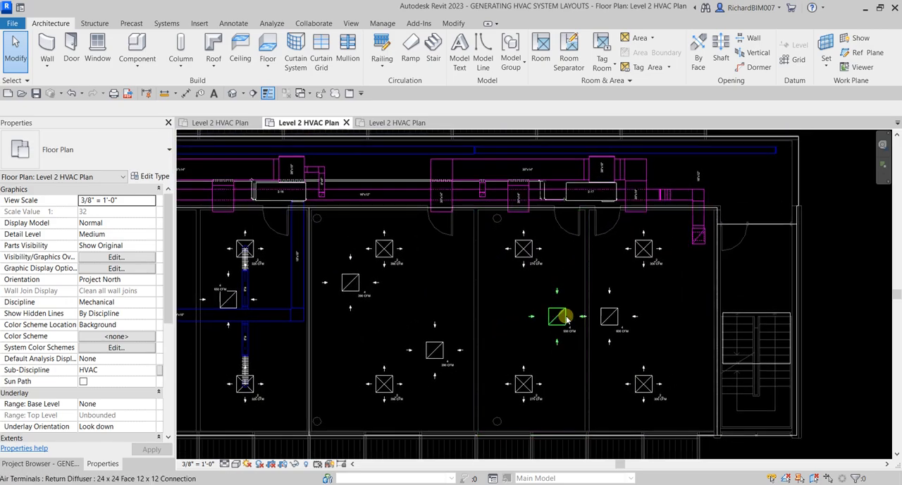
Step: Start Generate Layout for the supply air system from the upper supply diffuser nearest the staircase
{"action": "left_click", "coordinate": [641, 249]}
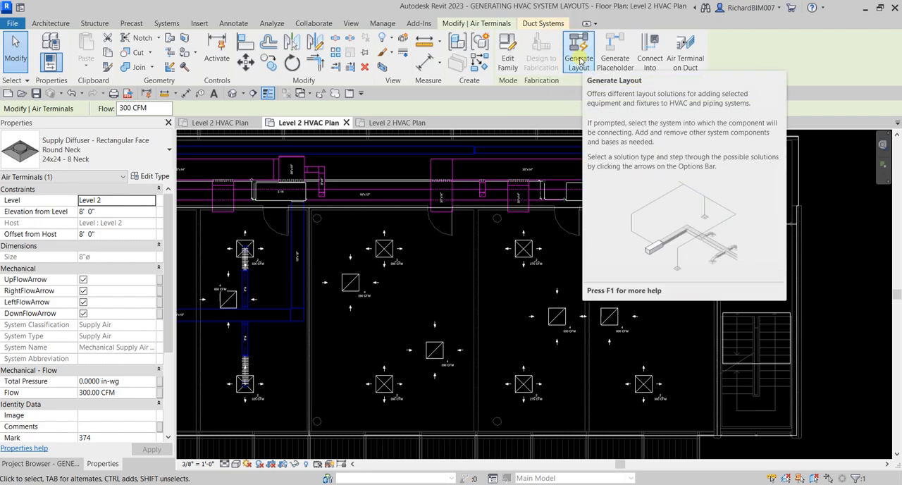
{"action": "left_click", "coordinate": [580, 62]}
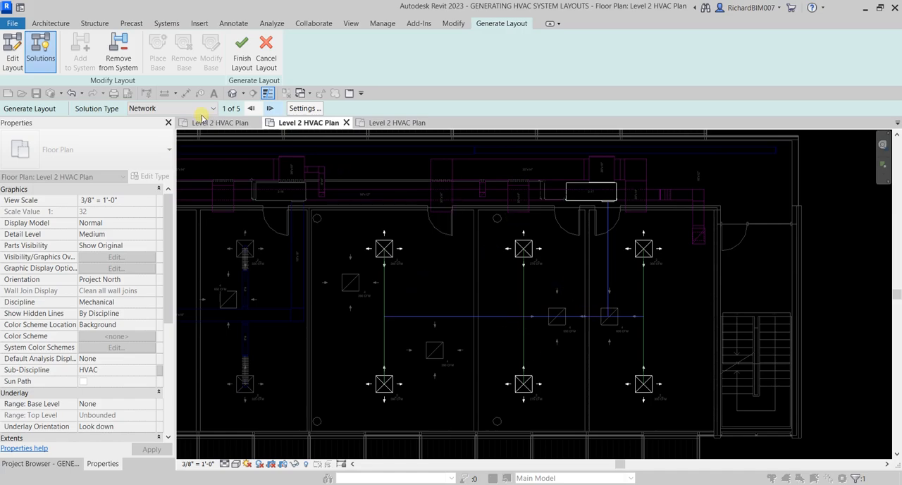
{"action": "key", "text": "ctrl"}
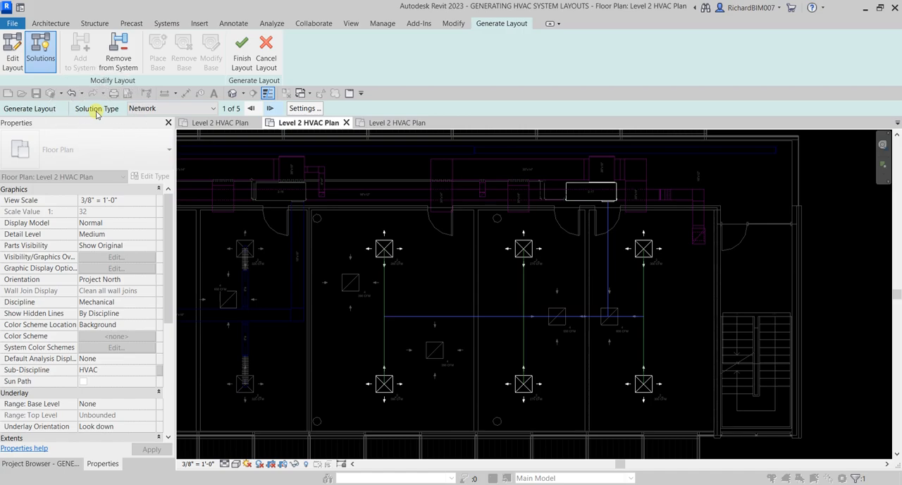
{"action": "key", "text": "ctrl"}
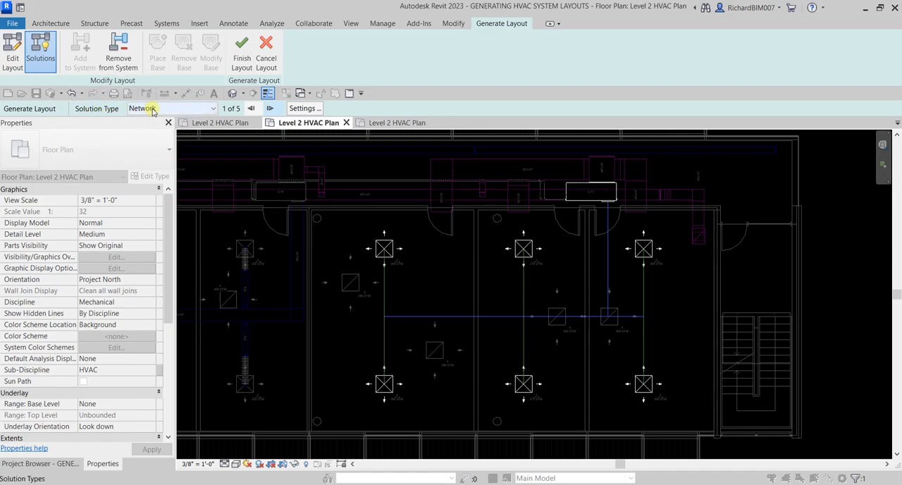
Step: Preview the Perimeter and Intersections solution types for the supply layout, and return to the Network type
{"action": "left_click", "coordinate": [152, 109]}
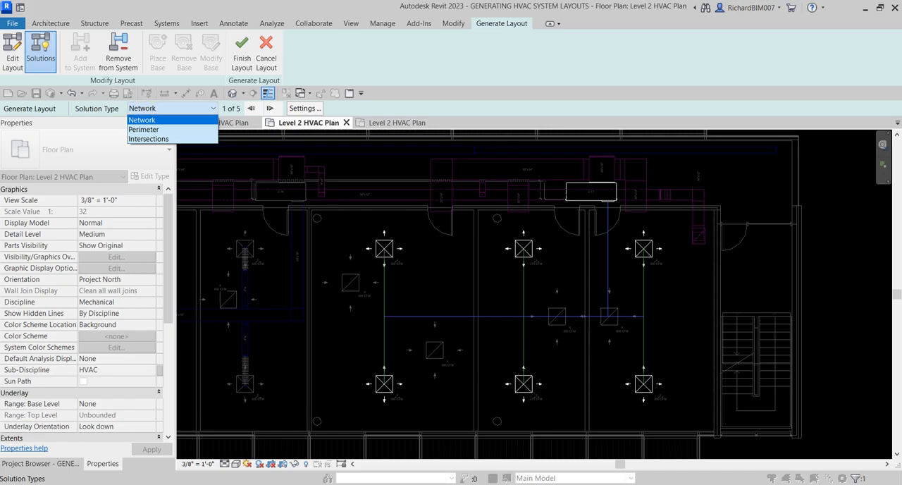
{"action": "key", "text": "Escape"}
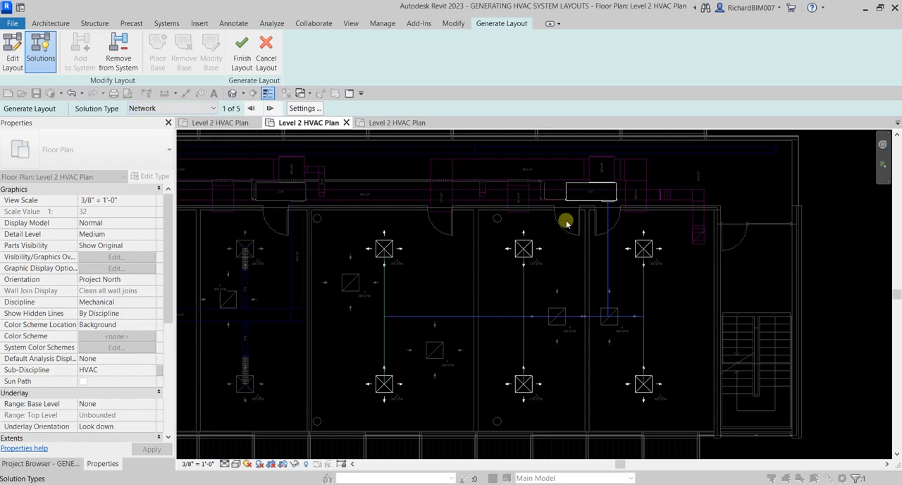
{"action": "left_click", "coordinate": [139, 110]}
{"action": "left_click", "coordinate": [139, 110]}
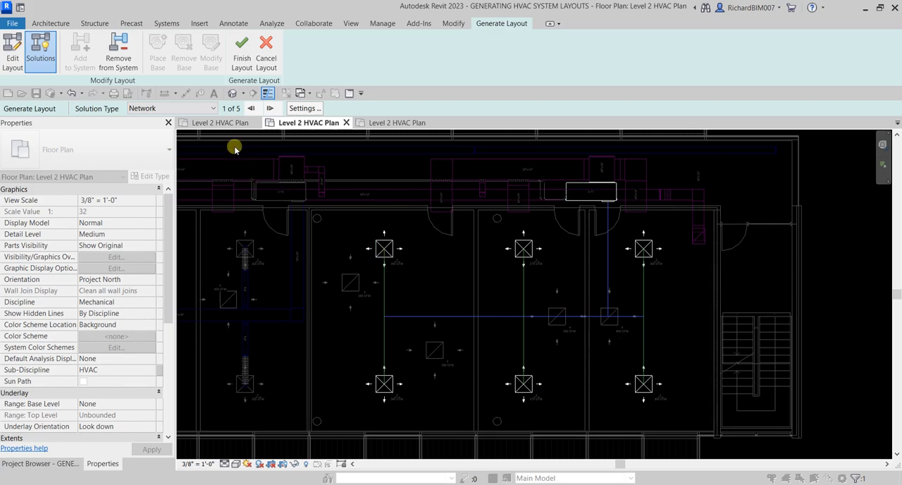
{"action": "left_click", "coordinate": [213, 110]}
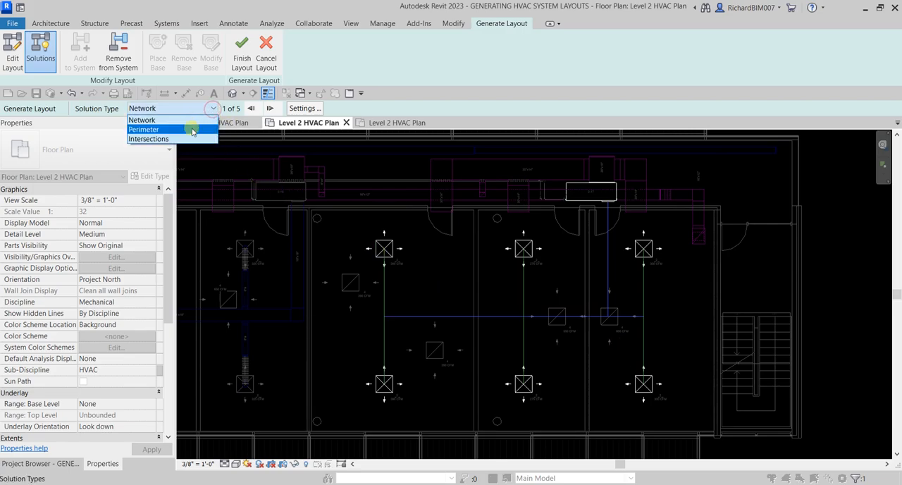
{"action": "left_click", "coordinate": [191, 130]}
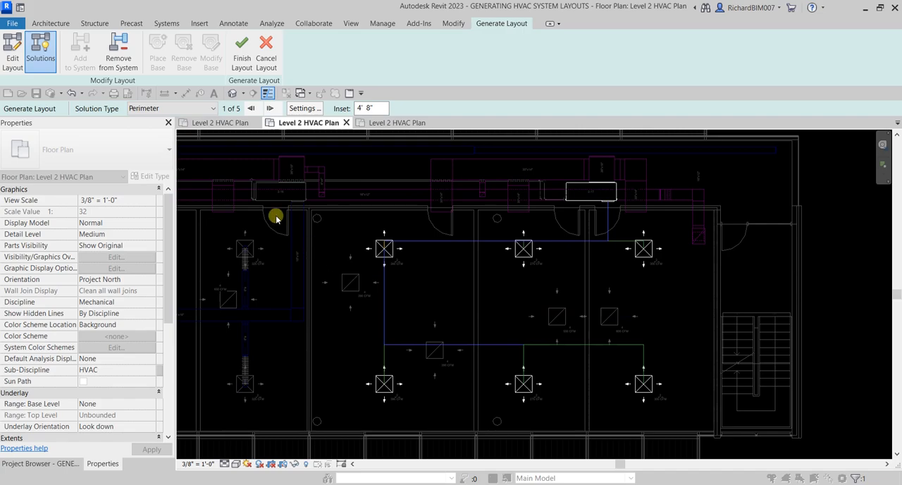
{"action": "left_click", "coordinate": [208, 107]}
{"action": "left_click", "coordinate": [173, 139]}
{"action": "left_click", "coordinate": [203, 109]}
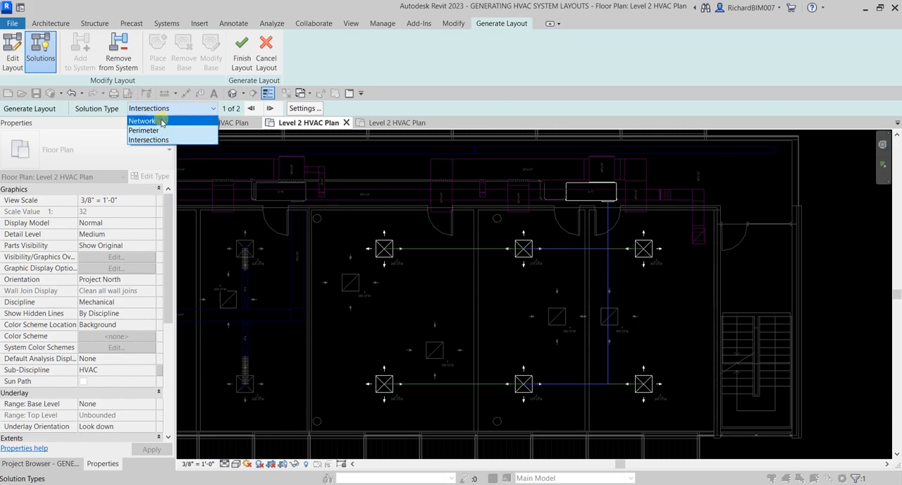
{"action": "left_click", "coordinate": [161, 117]}
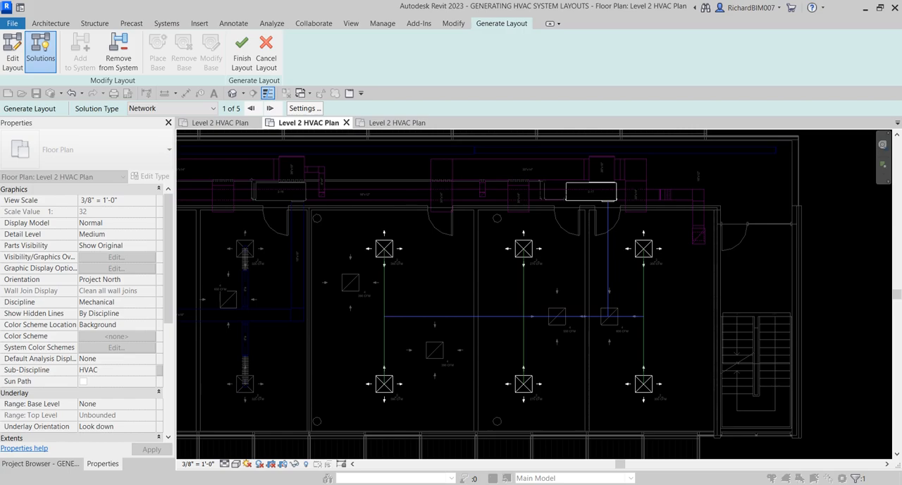
Step: Cycle through all the Network layout solutions and return to the first one
{"action": "left_click", "coordinate": [271, 109]}
{"action": "left_click", "coordinate": [271, 109]}
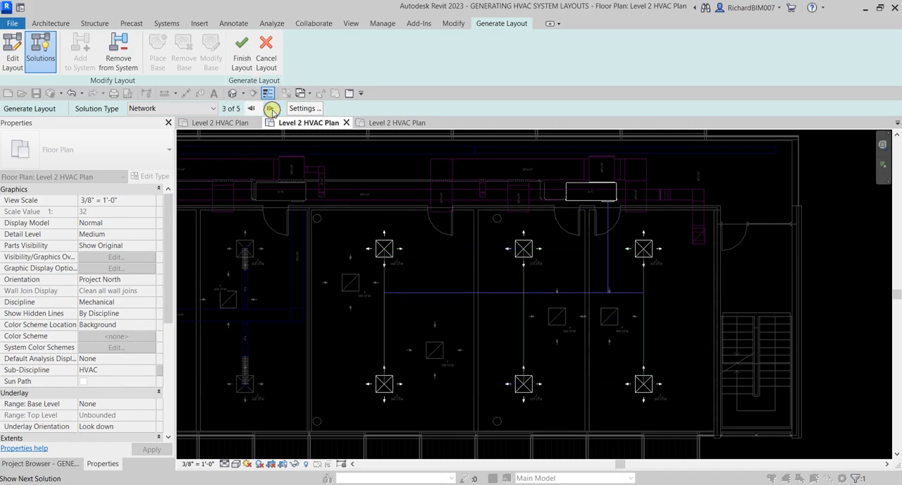
{"action": "left_click", "coordinate": [272, 109]}
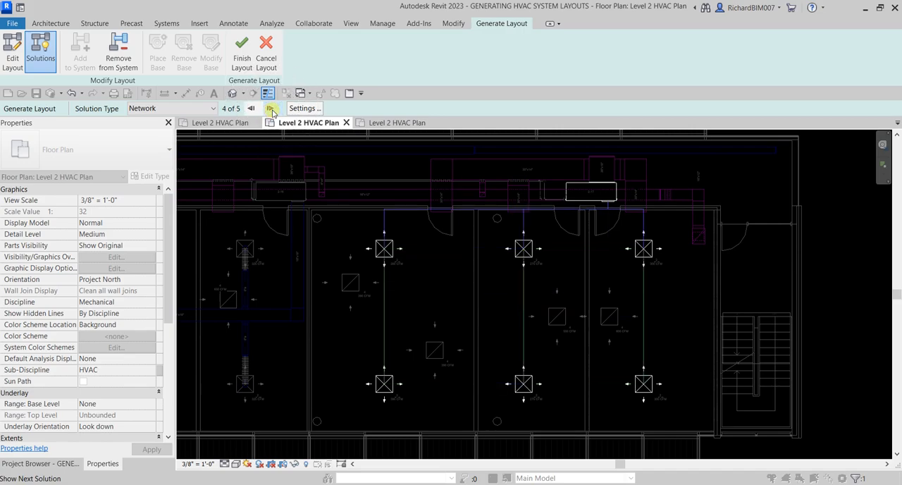
{"action": "left_click", "coordinate": [271, 109]}
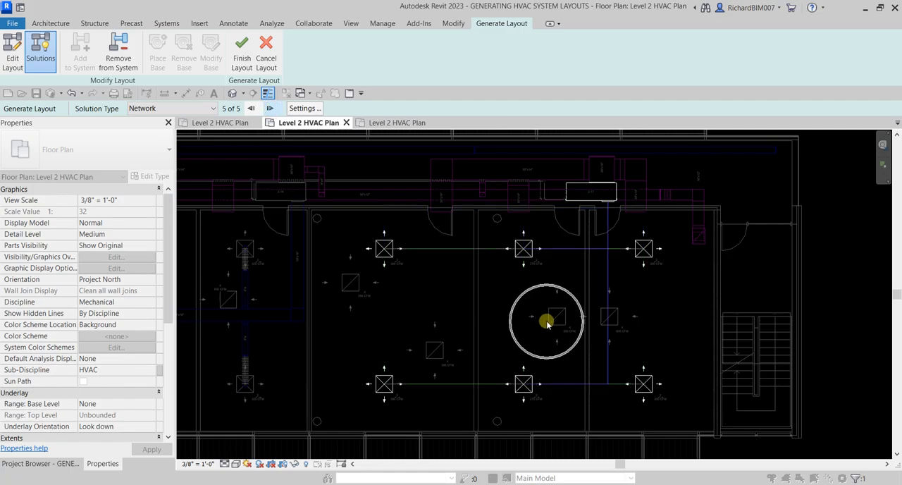
{"action": "left_click", "coordinate": [271, 109]}
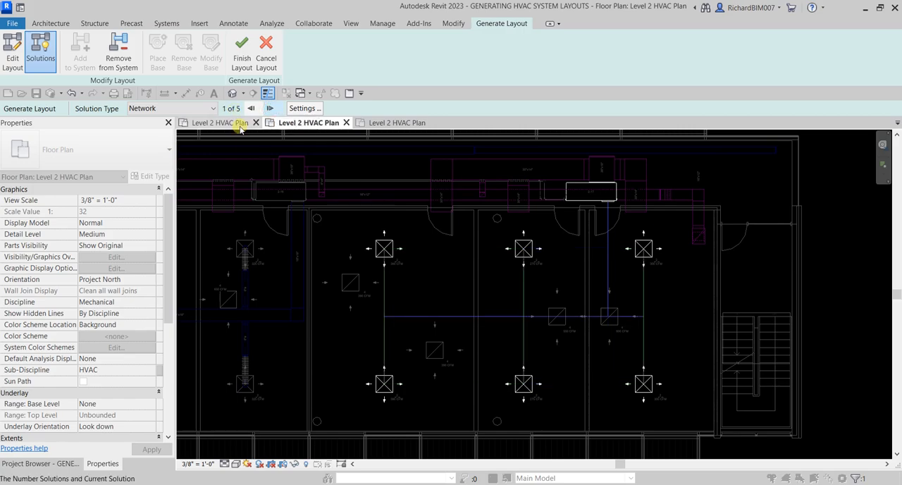
Step: In the duct conversion settings, choose Rectangular Duct: Mitered Elbows / Tees as the main duct type and check the main offset
{"action": "left_click", "coordinate": [303, 109]}
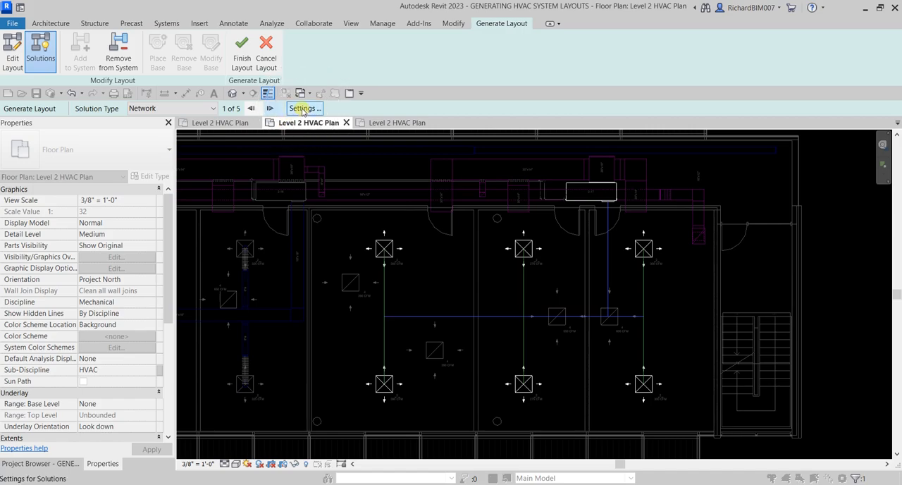
{"action": "left_click", "coordinate": [303, 109]}
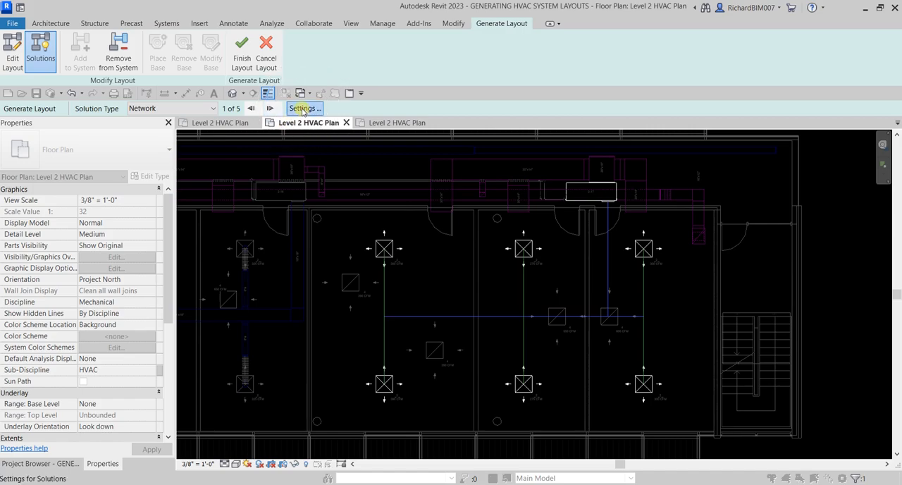
{"action": "left_click_drag", "start_coordinate": [505, 24], "coordinate": [206, 101]}
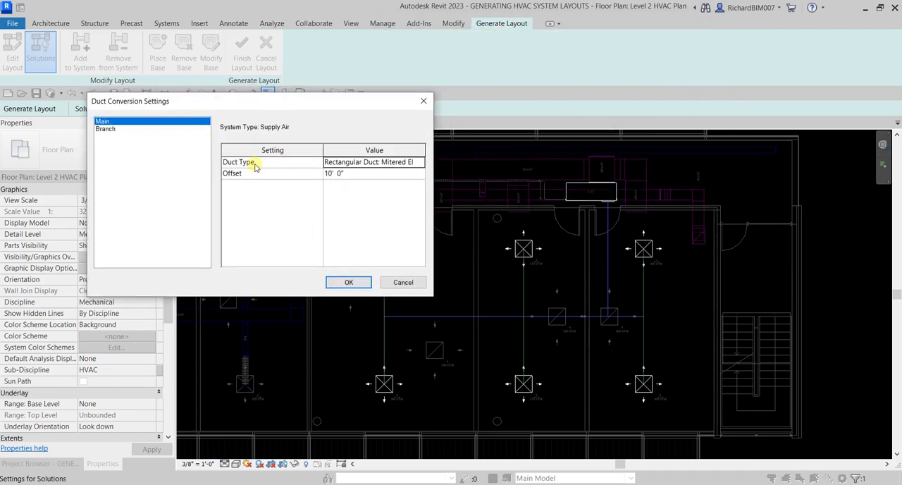
{"action": "left_click_drag", "start_coordinate": [290, 98], "coordinate": [235, 99]}
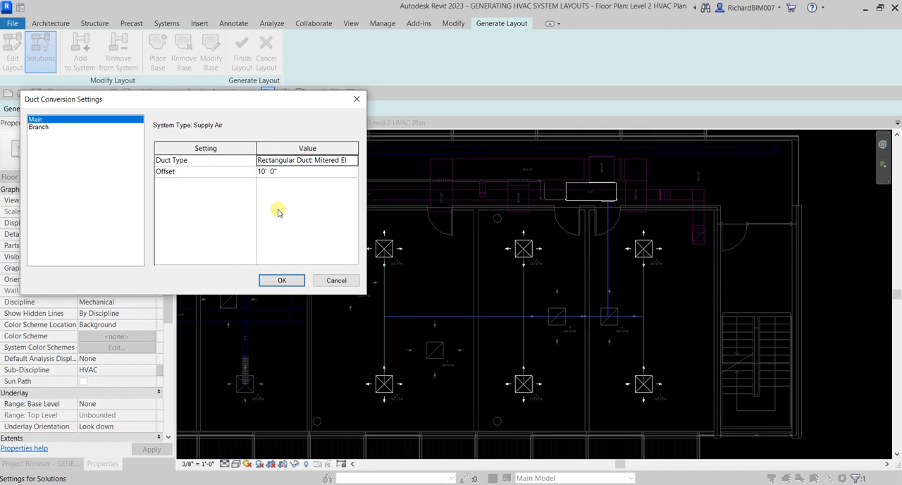
{"action": "left_click", "coordinate": [327, 160]}
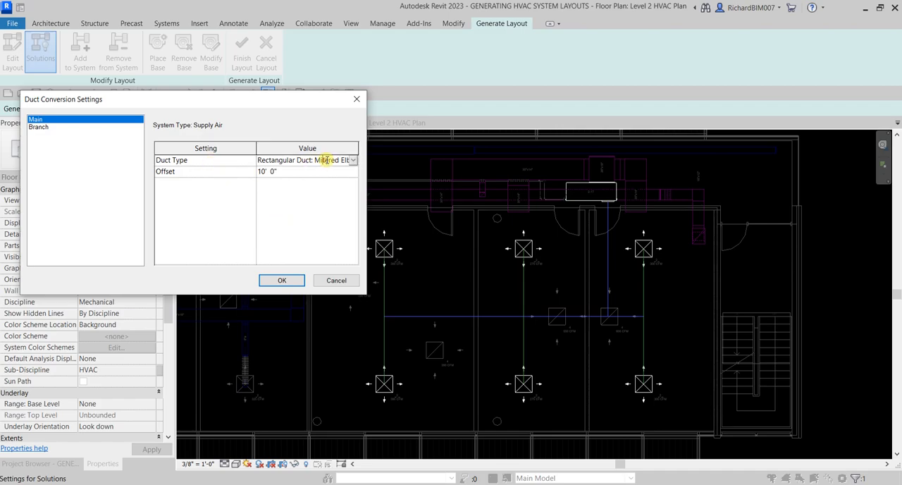
{"action": "left_click", "coordinate": [354, 160]}
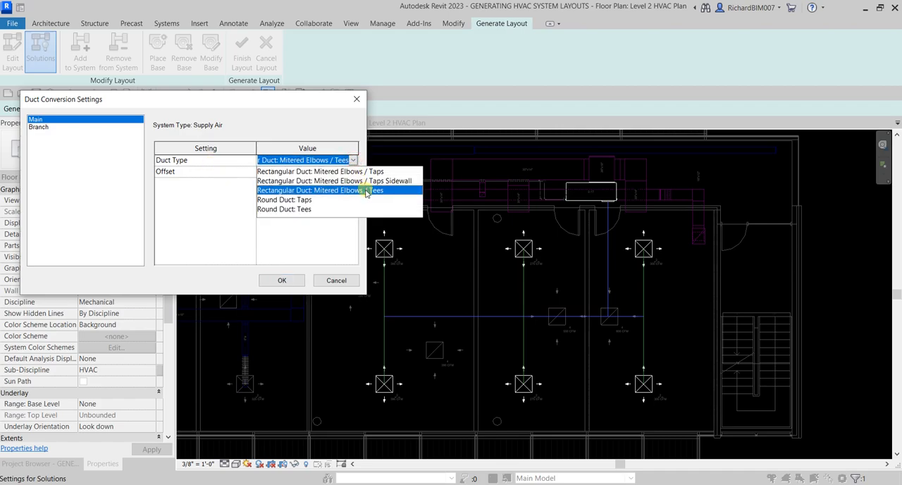
{"action": "left_click", "coordinate": [366, 191]}
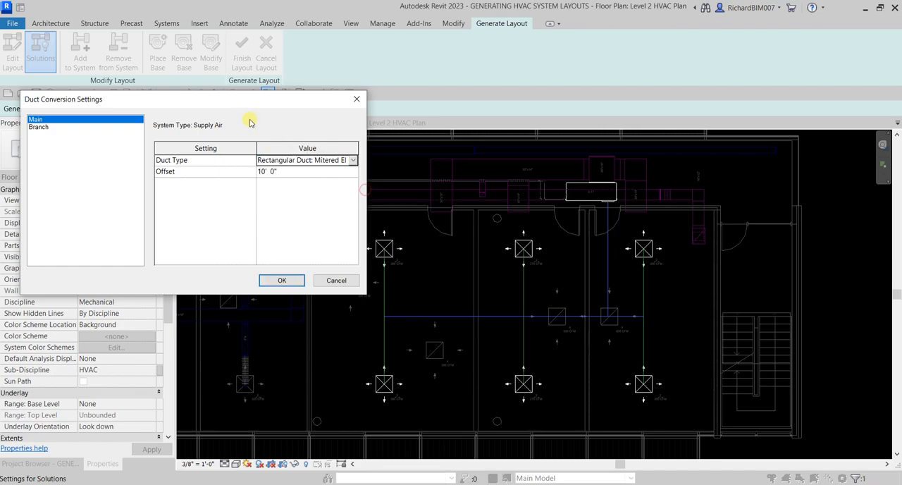
{"action": "left_click", "coordinate": [285, 176]}
{"action": "left_click", "coordinate": [290, 174]}
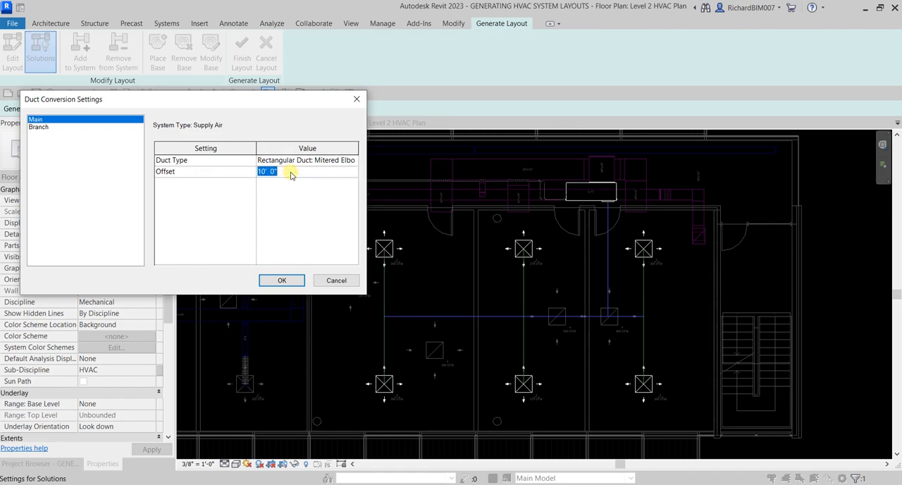
Step: Review the branch flex duct type and maximum flex duct length, and accept the duct conversion settings
{"action": "left_click", "coordinate": [41, 127]}
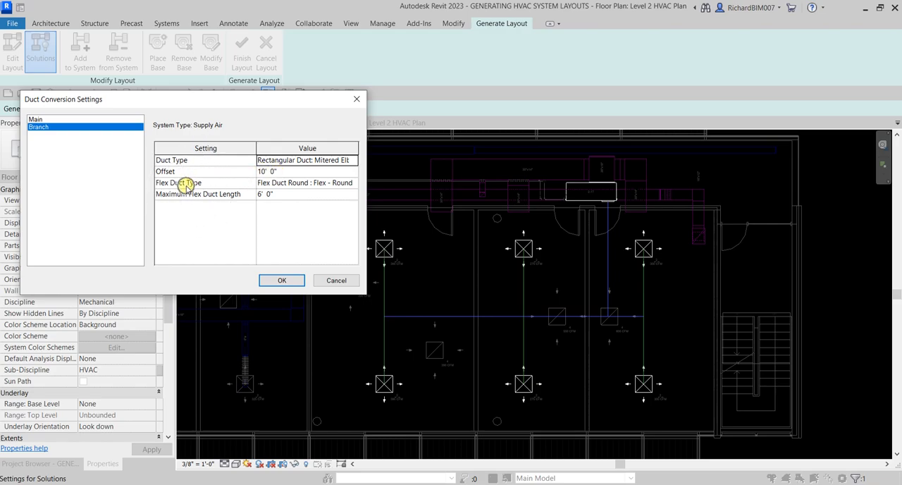
{"action": "left_click", "coordinate": [295, 185]}
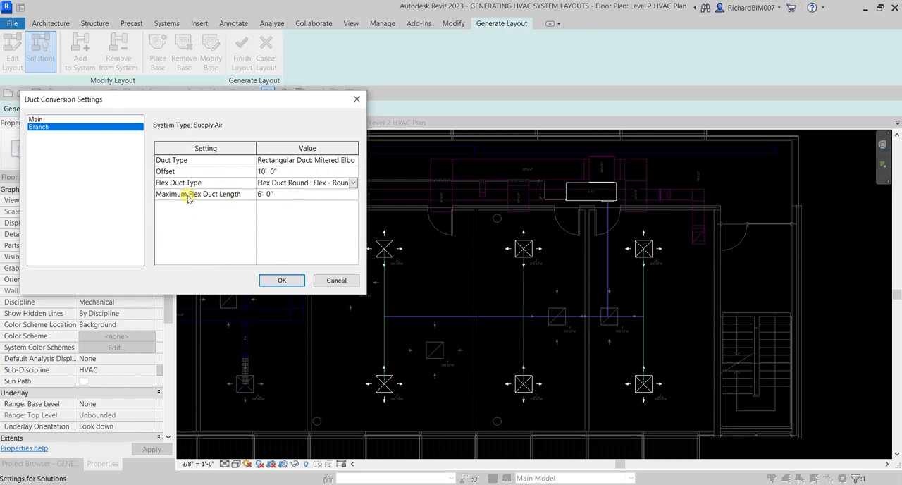
{"action": "left_click", "coordinate": [282, 197]}
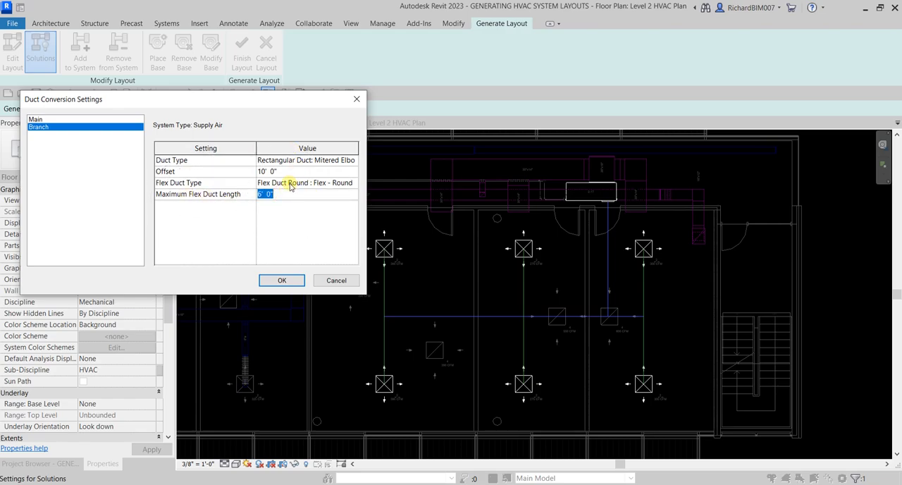
{"action": "left_click", "coordinate": [285, 281]}
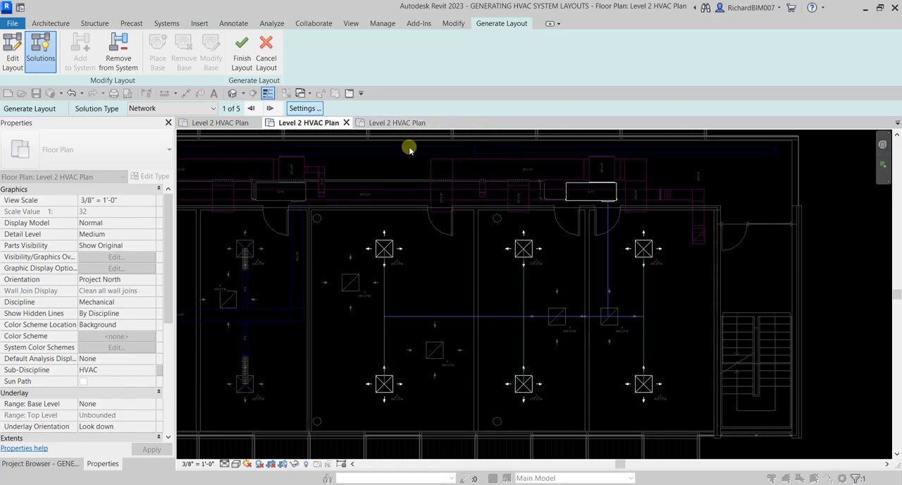
Step: Finish the Network layout to generate the supply ducts, and dismiss the open connection warning
{"action": "left_click", "coordinate": [243, 57]}
{"action": "left_click", "coordinate": [242, 56]}
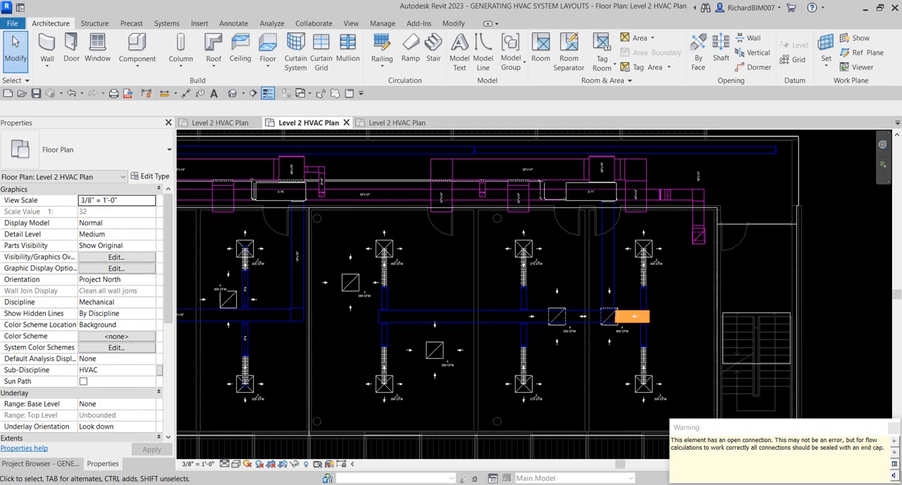
{"action": "left_click", "coordinate": [894, 429]}
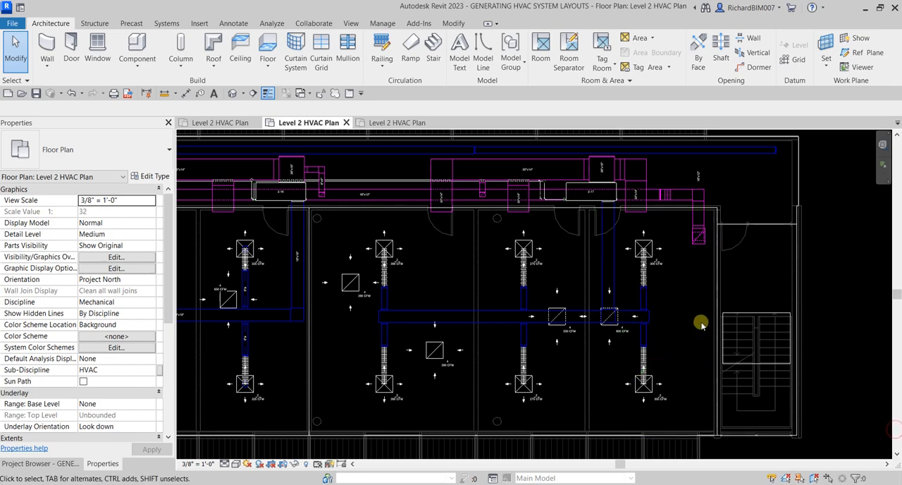
Step: Isolate the open-ended main supply duct segment near the staircase in a 3D view with a selection box
{"action": "scroll", "coordinate": [641, 314], "scroll_direction": "up", "scroll_amount": 6}
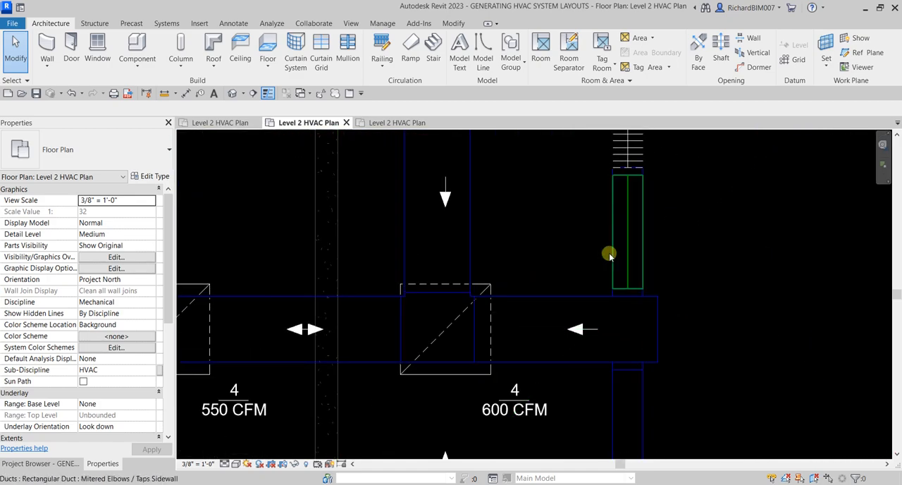
{"action": "left_click", "coordinate": [572, 296]}
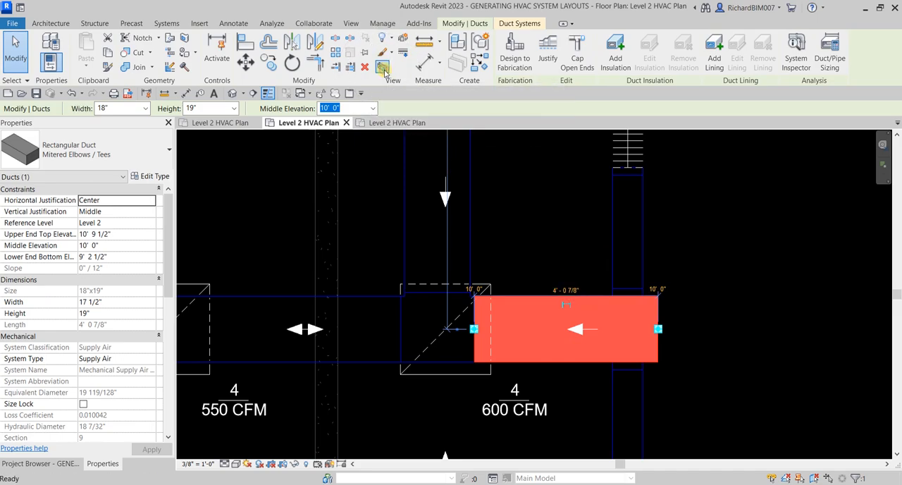
{"action": "key", "text": "b"}
{"action": "key", "text": "x"}
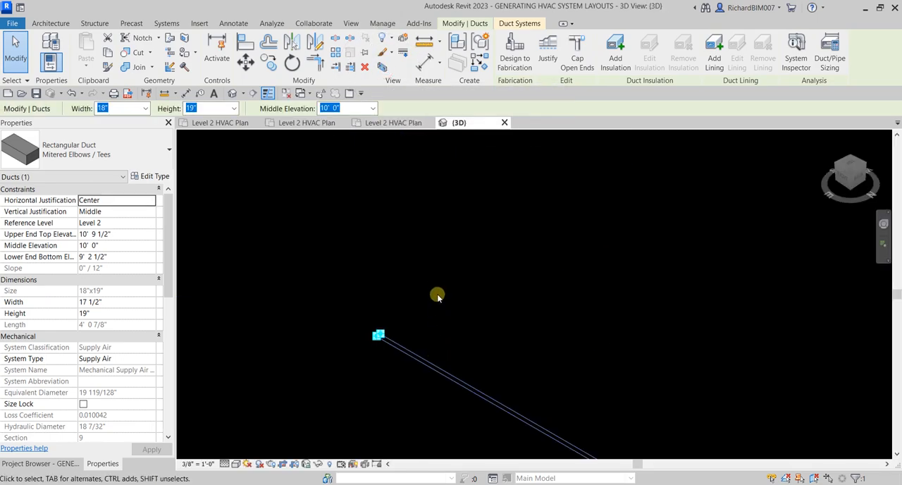
{"action": "left_click", "coordinate": [570, 255]}
{"action": "scroll", "coordinate": [341, 329], "scroll_direction": "up", "scroll_amount": 5}
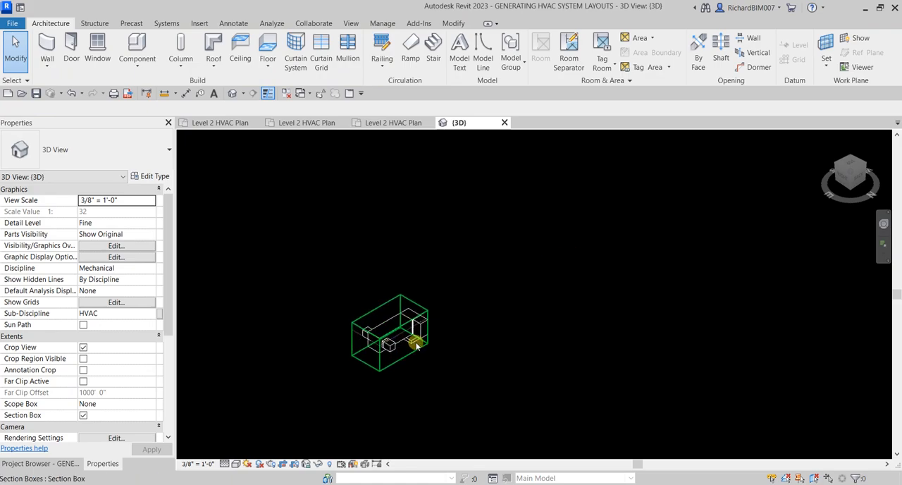
Step: Enlarge the 3D section box around the main duct end to include both flex branches, diffusers and surrounding building elements
{"action": "left_click", "coordinate": [401, 362]}
{"action": "left_click_drag", "start_coordinate": [397, 342], "coordinate": [425, 358]}
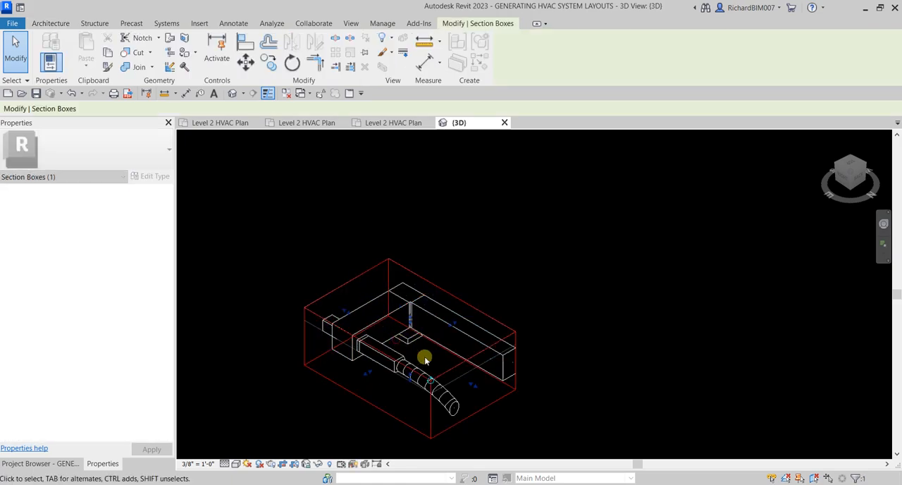
{"action": "left_click_drag", "start_coordinate": [348, 312], "coordinate": [282, 270]}
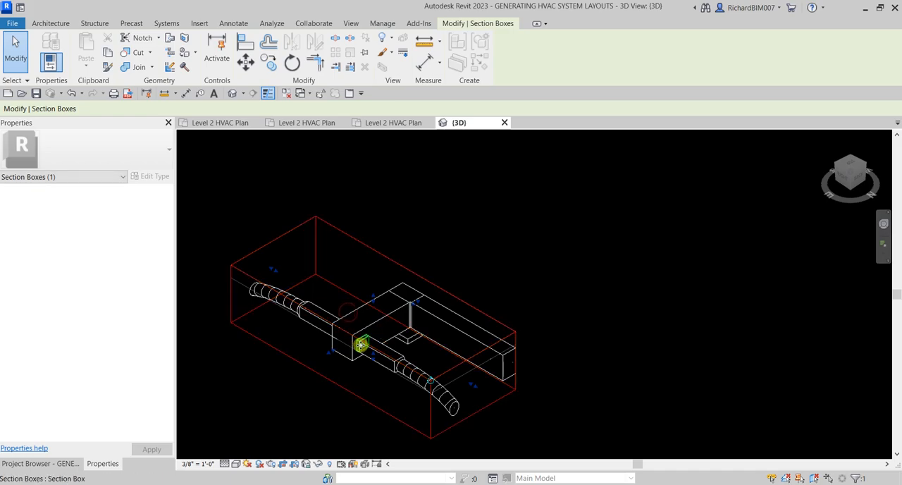
{"action": "left_click_drag", "start_coordinate": [326, 355], "coordinate": [278, 382]}
{"action": "scroll", "coordinate": [461, 339], "scroll_direction": "down", "scroll_amount": 2}
{"action": "middle_click_drag", "start_coordinate": [471, 336], "coordinate": [609, 297]}
{"action": "middle_click_drag", "start_coordinate": [522, 272], "coordinate": [733, 268], "text": "shift"}
{"action": "left_click_drag", "start_coordinate": [448, 252], "coordinate": [374, 238]}
{"action": "middle_click_drag", "start_coordinate": [635, 342], "coordinate": [471, 278], "text": "shift"}
{"action": "middle_click_drag", "start_coordinate": [571, 295], "coordinate": [618, 407], "text": "shift"}
{"action": "middle_click_drag", "start_coordinate": [387, 312], "coordinate": [398, 318], "text": "shift"}
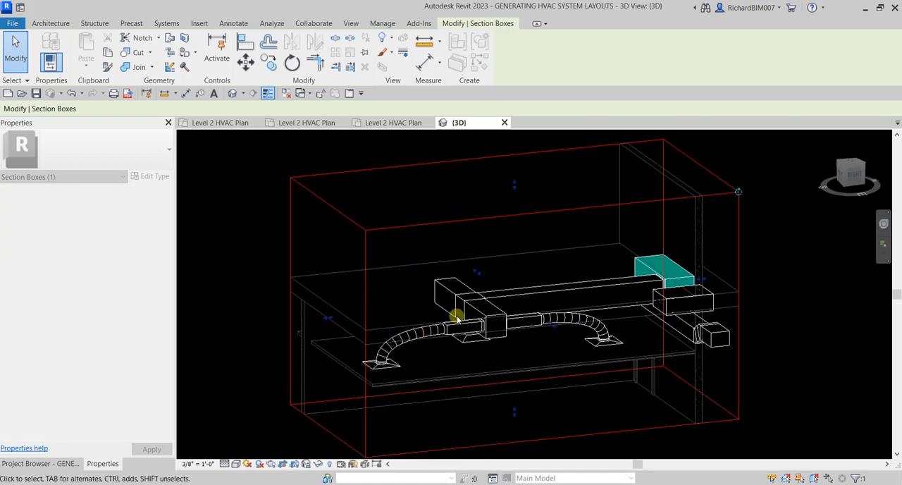
{"action": "middle_click_drag", "start_coordinate": [346, 224], "coordinate": [477, 340], "text": "shift"}
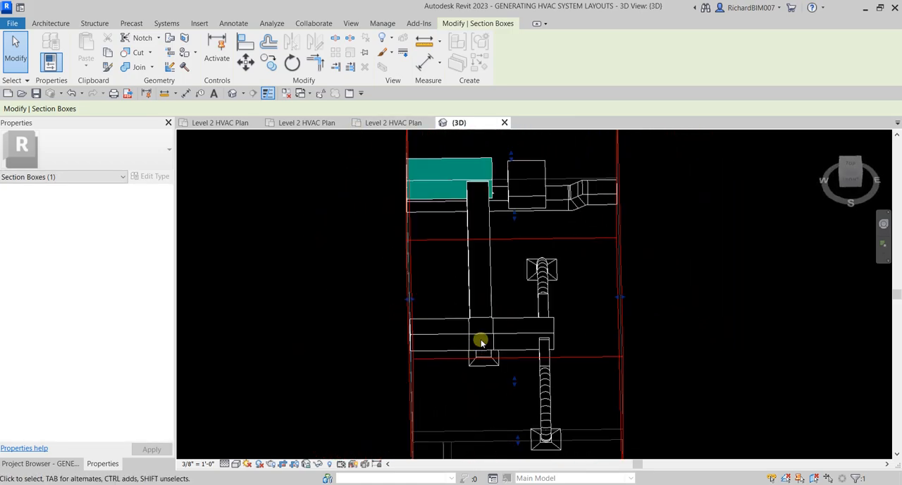
{"action": "middle_click_drag", "start_coordinate": [479, 294], "coordinate": [498, 316], "text": "shift"}
{"action": "scroll", "coordinate": [501, 318], "scroll_direction": "up", "scroll_amount": 5}
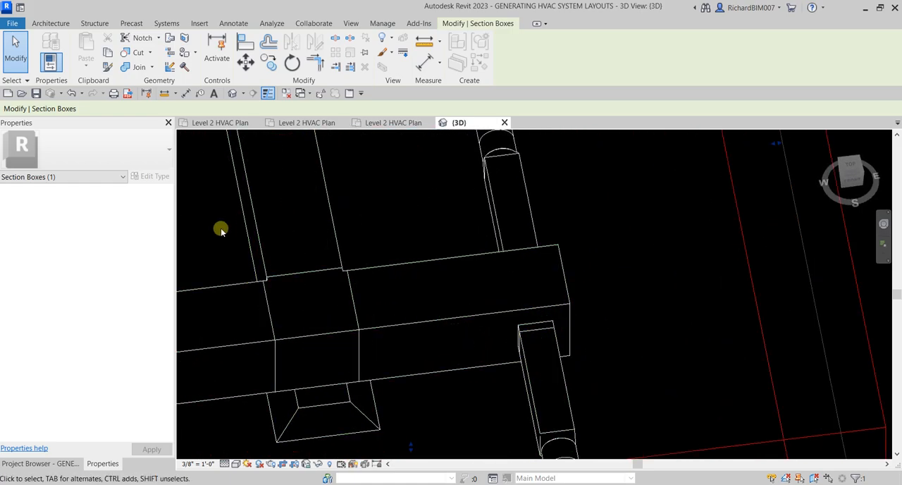
{"action": "key", "text": "Escape"}
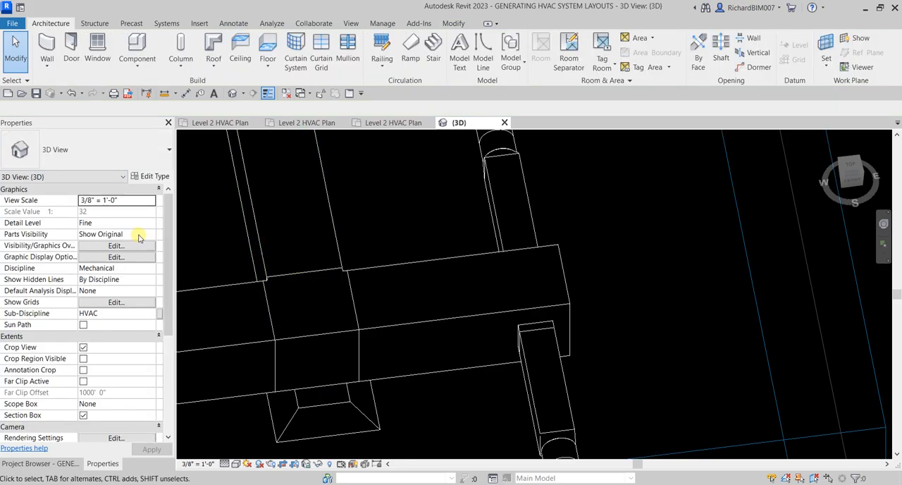
Step: Set the 3D view's discipline to Coordination and its visual style to Shaded
{"action": "left_click", "coordinate": [152, 267]}
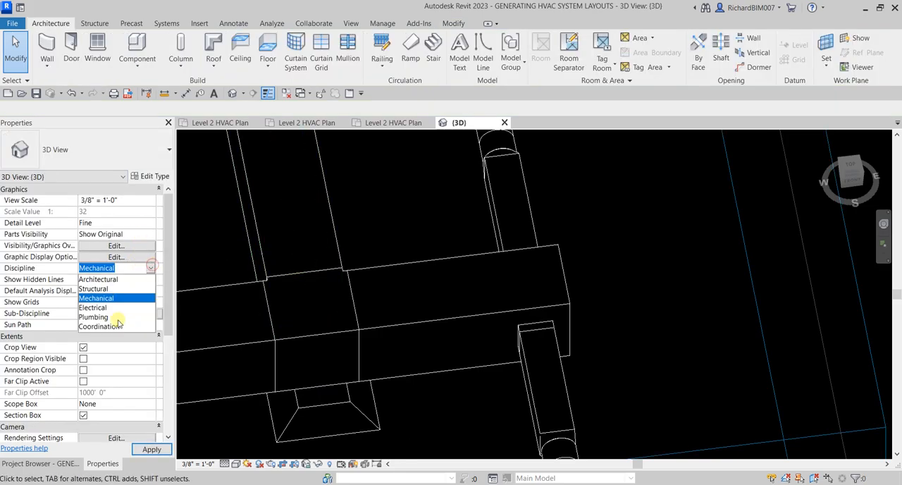
{"action": "left_click", "coordinate": [114, 324]}
{"action": "scroll", "coordinate": [466, 317], "scroll_direction": "down", "scroll_amount": 8}
{"action": "middle_click_drag", "start_coordinate": [473, 310], "coordinate": [574, 116], "text": "shift"}
{"action": "middle_click_drag", "start_coordinate": [583, 252], "coordinate": [314, 276], "text": "shift"}
{"action": "left_click", "coordinate": [235, 464]}
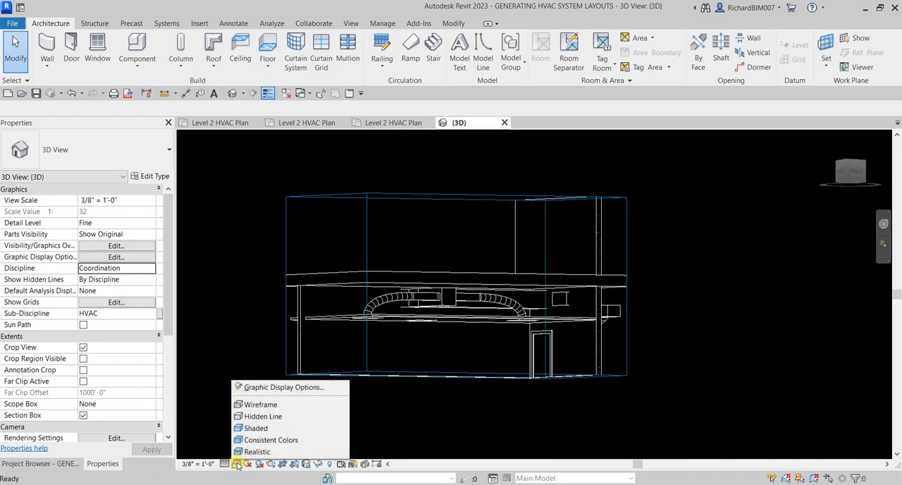
{"action": "left_click", "coordinate": [264, 428]}
{"action": "mouse_move", "coordinate": [435, 348]}
{"action": "middle_mouse_down", "text": "shift"}
{"action": "mouse_move", "coordinate": [435, 338]}
{"action": "mouse_move", "coordinate": [469, 340]}
{"action": "middle_mouse_up", "text": "shift"}
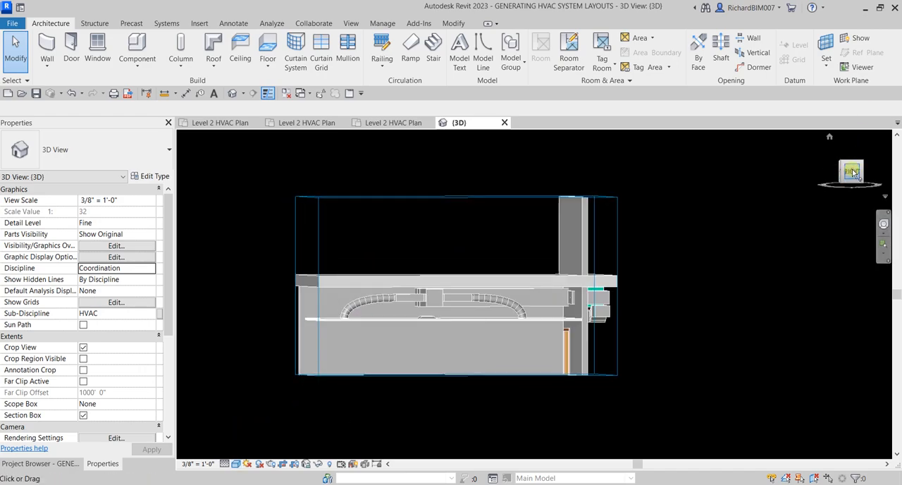
Step: From the Right view, lower the section box's upper face below the floor slab to expose the ducts above the ceiling
{"action": "left_click", "coordinate": [852, 173]}
{"action": "left_click", "coordinate": [538, 218]}
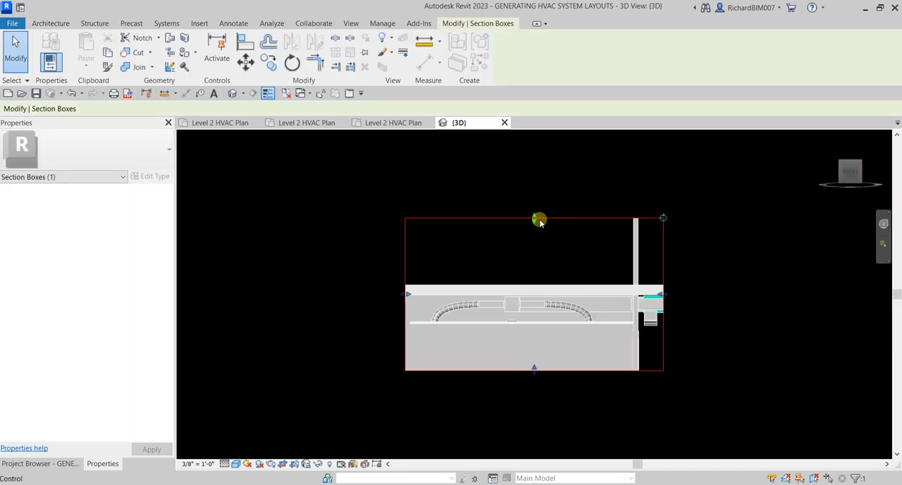
{"action": "scroll", "coordinate": [538, 219], "scroll_direction": "up", "scroll_amount": 3}
{"action": "left_click_drag", "start_coordinate": [538, 217], "coordinate": [540, 348]}
{"action": "middle_click_drag", "start_coordinate": [540, 349], "coordinate": [747, 470], "text": "shift"}
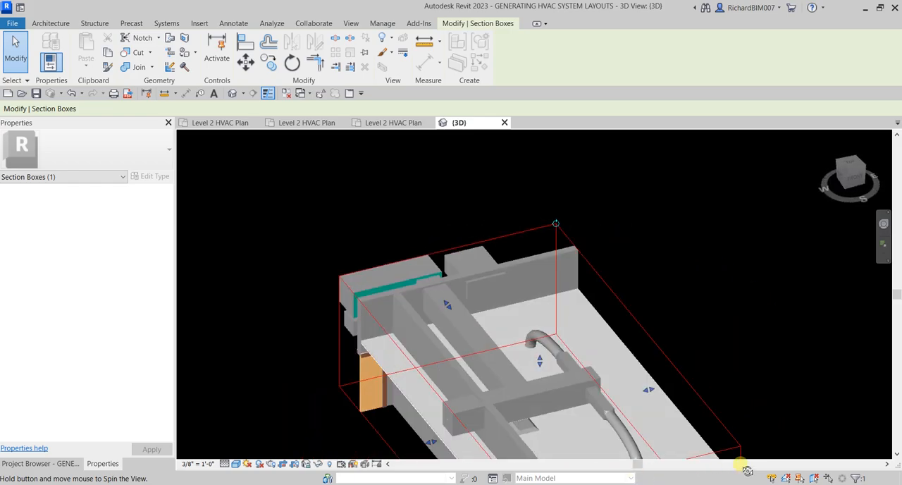
{"action": "scroll", "coordinate": [574, 233], "scroll_direction": "up", "scroll_amount": 6}
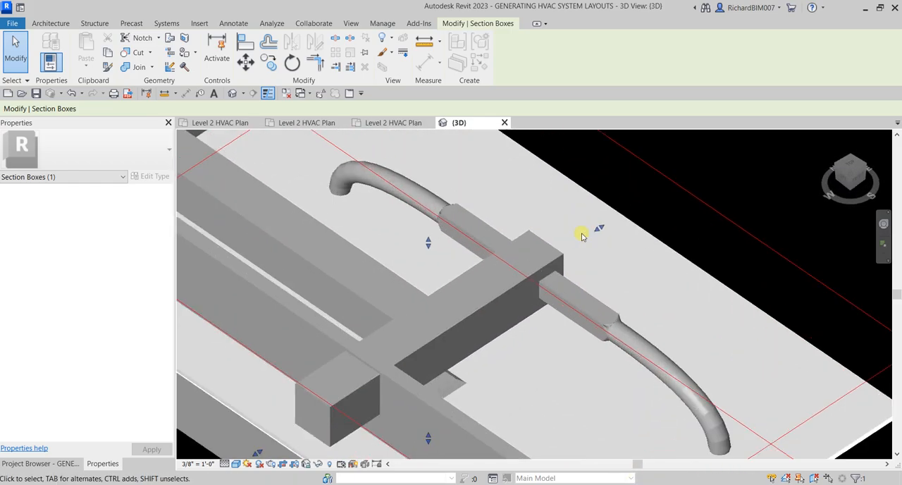
Step: Cap the open end of the main supply duct and check the end cap
{"action": "scroll", "coordinate": [582, 235], "scroll_direction": "up", "scroll_amount": 2}
{"action": "left_click", "coordinate": [551, 262]}
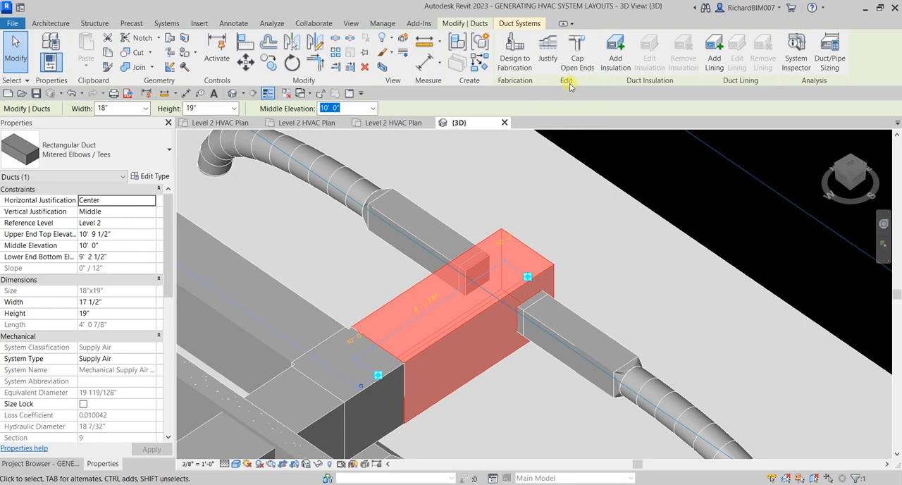
{"action": "left_click", "coordinate": [577, 44]}
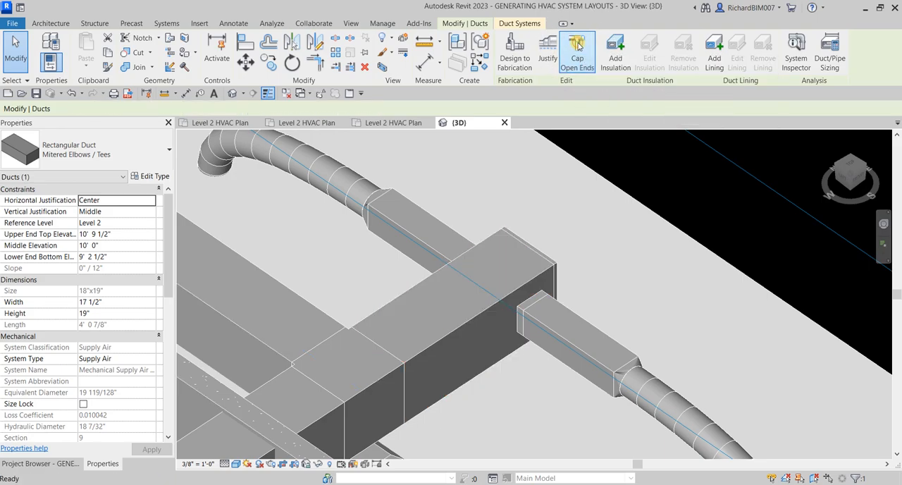
{"action": "left_click", "coordinate": [555, 263]}
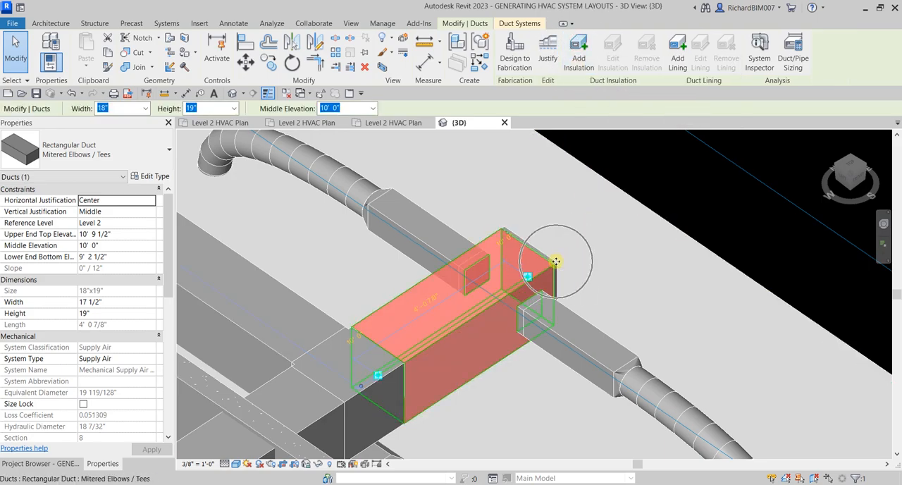
{"action": "left_click", "coordinate": [685, 195]}
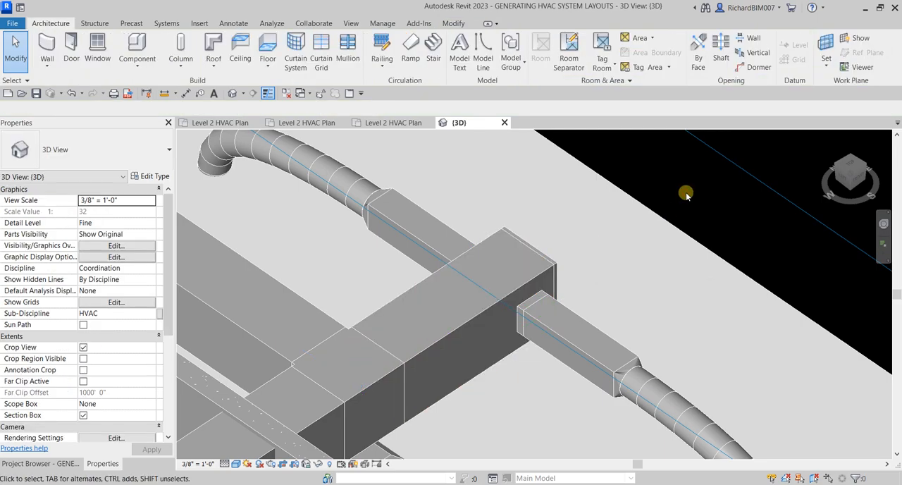
Step: Extend the section box along the main supply duct to take in the adjoining rooms and the remaining branches
{"action": "scroll", "coordinate": [685, 195], "scroll_direction": "down", "scroll_amount": 3}
{"action": "scroll", "coordinate": [685, 195], "scroll_direction": "down", "scroll_amount": 5}
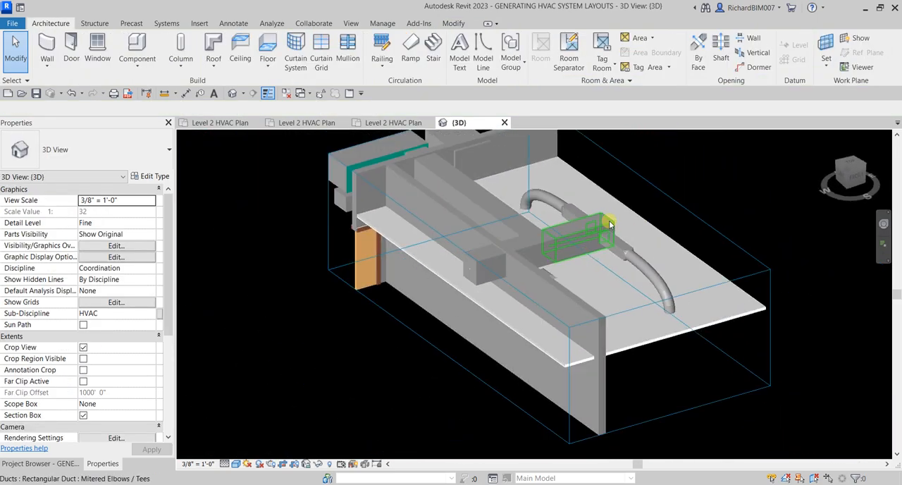
{"action": "left_click", "coordinate": [701, 268]}
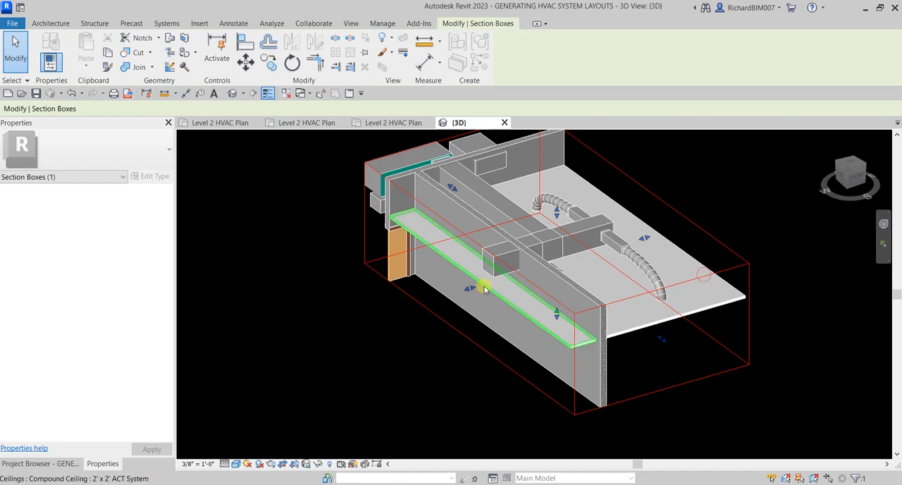
{"action": "left_click_drag", "start_coordinate": [462, 291], "coordinate": [317, 333]}
{"action": "scroll", "coordinate": [480, 313], "scroll_direction": "down", "scroll_amount": 1}
{"action": "middle_click_drag", "start_coordinate": [478, 313], "coordinate": [640, 228]}
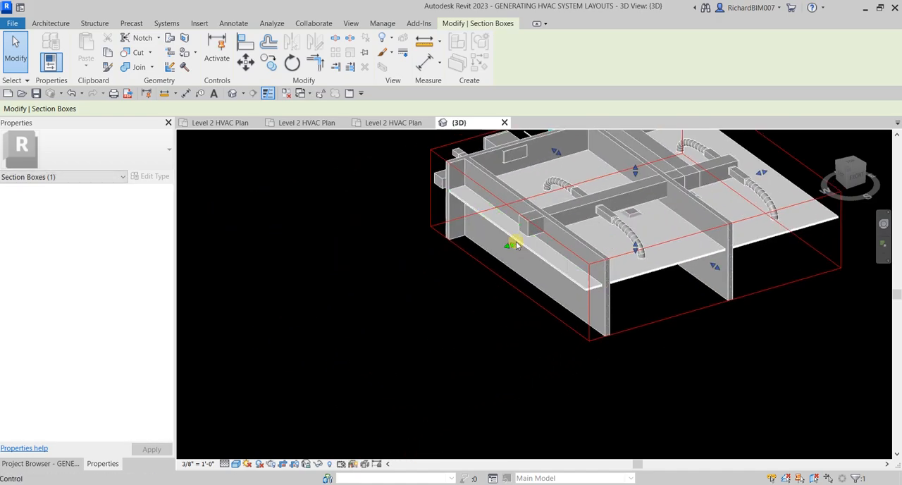
{"action": "left_click_drag", "start_coordinate": [516, 251], "coordinate": [448, 265]}
{"action": "middle_click_drag", "start_coordinate": [447, 267], "coordinate": [607, 202], "text": "shift"}
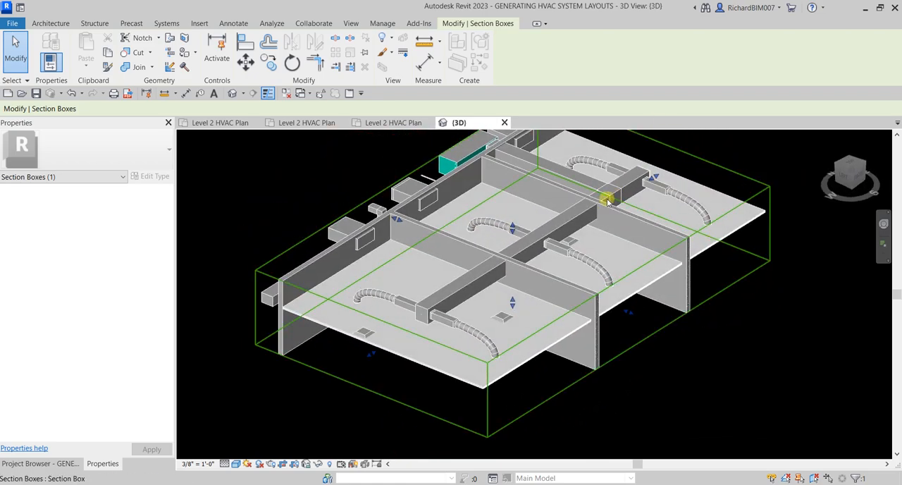
{"action": "middle_click_drag", "start_coordinate": [584, 258], "coordinate": [590, 281], "text": "shift"}
{"action": "left_click", "coordinate": [716, 375]}
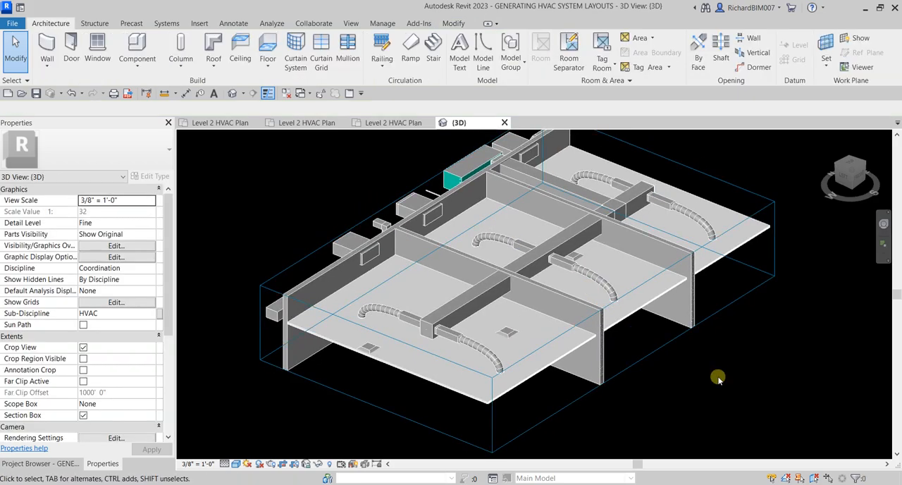
Step: Return to the Level 2 HVAC Plan and check the properties of the long corridor return duct
{"action": "left_click", "coordinate": [275, 123]}
{"action": "scroll", "coordinate": [452, 246], "scroll_direction": "down", "scroll_amount": 8}
{"action": "middle_click_drag", "start_coordinate": [331, 272], "coordinate": [414, 286]}
{"action": "scroll", "coordinate": [498, 288], "scroll_direction": "up", "scroll_amount": 3}
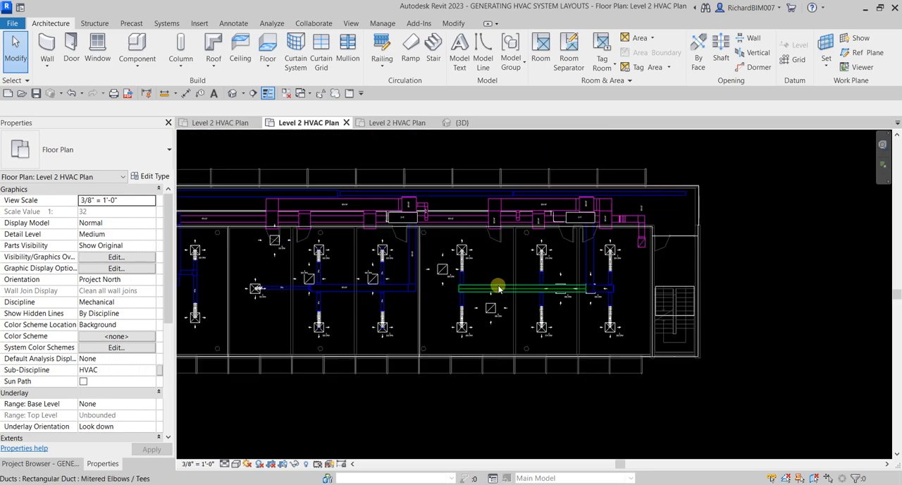
{"action": "left_click", "coordinate": [472, 217]}
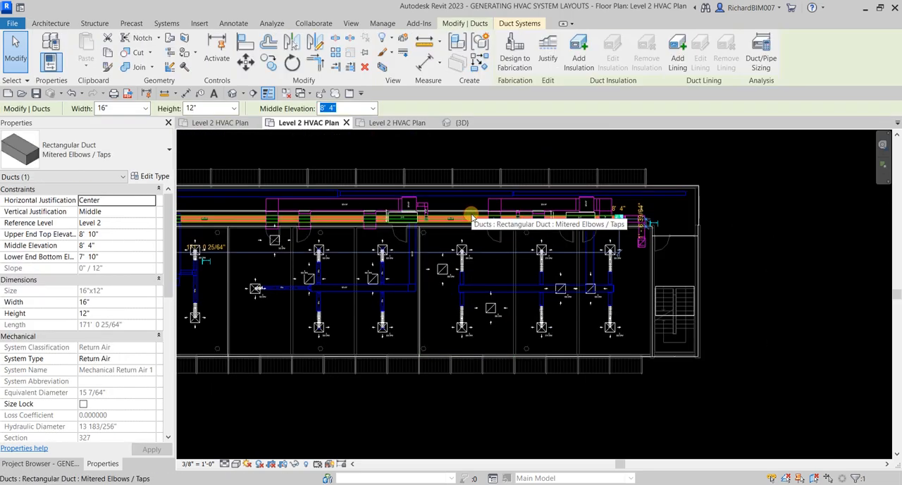
{"action": "left_click", "coordinate": [475, 145]}
Step: Check the system type of the green horizontal duct serving the small rooms near the left staircase
{"action": "scroll", "coordinate": [445, 197], "scroll_direction": "down", "scroll_amount": 2}
{"action": "middle_click_drag", "start_coordinate": [310, 252], "coordinate": [594, 237]}
{"action": "scroll", "coordinate": [398, 230], "scroll_direction": "up", "scroll_amount": 2}
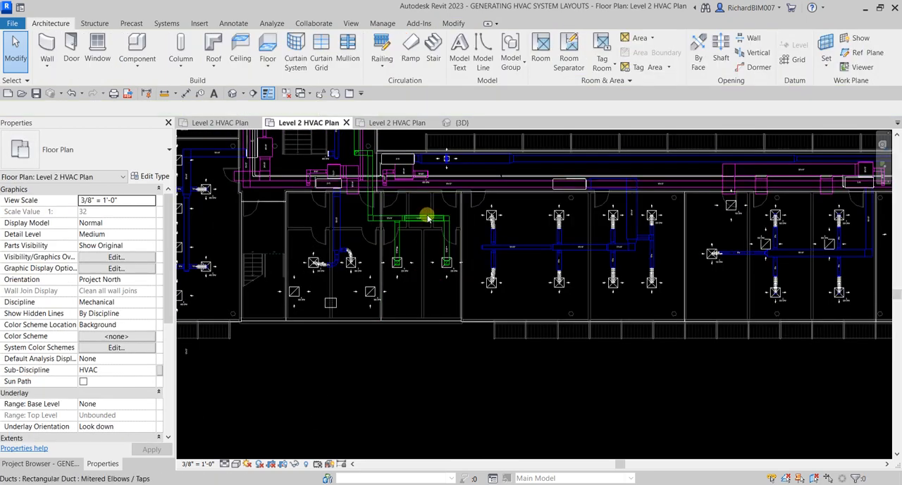
{"action": "left_click", "coordinate": [428, 218]}
{"action": "left_click", "coordinate": [428, 218]}
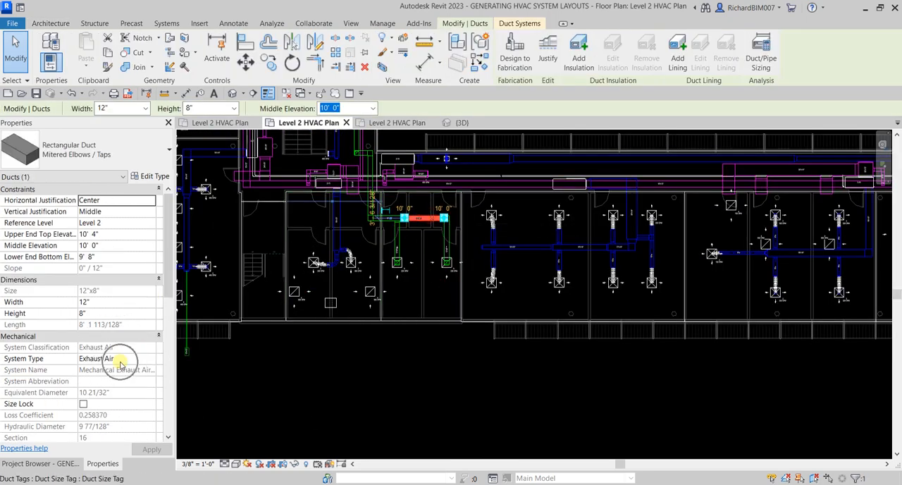
Step: Look over the remaining duct systems at the building's far end near the staircase, and return to the 3D view
{"action": "scroll", "coordinate": [533, 317], "scroll_direction": "down", "scroll_amount": 2}
{"action": "middle_click_drag", "start_coordinate": [697, 277], "coordinate": [368, 272]}
{"action": "scroll", "coordinate": [632, 280], "scroll_direction": "up", "scroll_amount": 3}
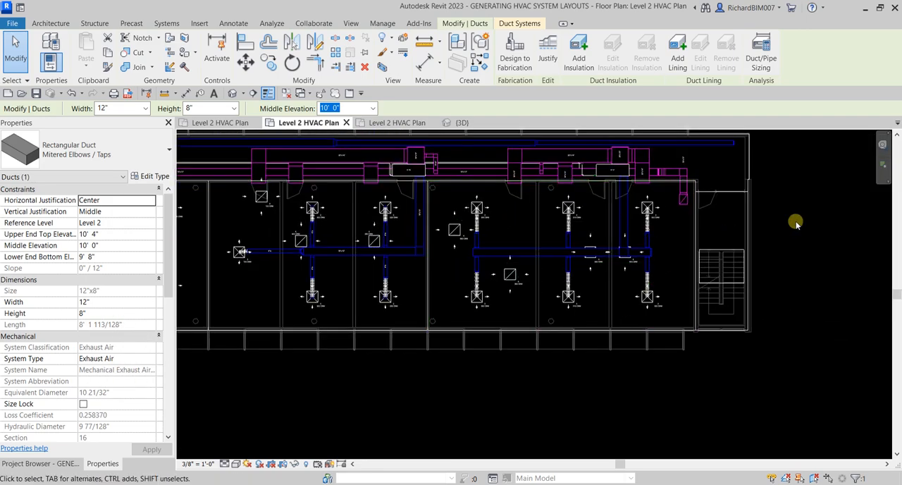
{"action": "left_click", "coordinate": [813, 217]}
{"action": "left_click", "coordinate": [459, 122]}
{"action": "middle_click_drag", "start_coordinate": [568, 202], "coordinate": [572, 276], "text": "shift"}
{"action": "scroll", "coordinate": [572, 275], "scroll_direction": "up", "scroll_amount": 4}
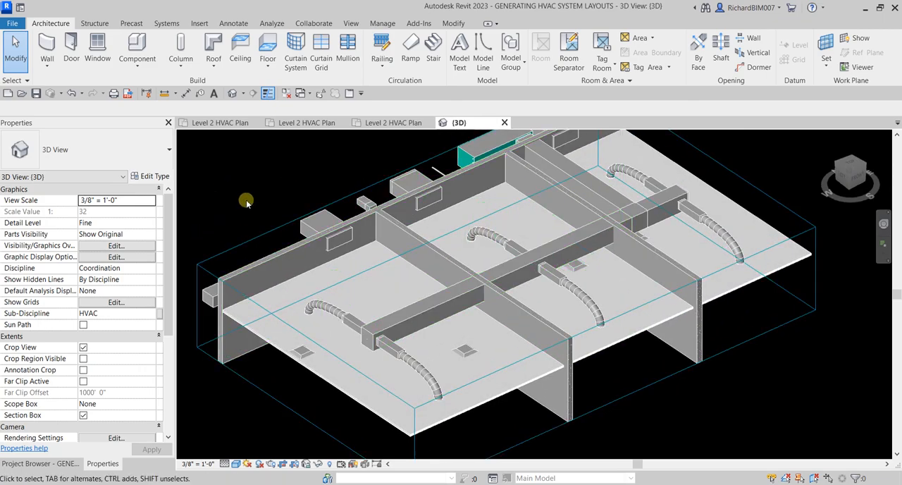
Step: Add the Mechanical - Supply filter to the 3D view's visibility/graphic overrides
{"action": "key", "text": "v"}
{"action": "key", "text": "g"}
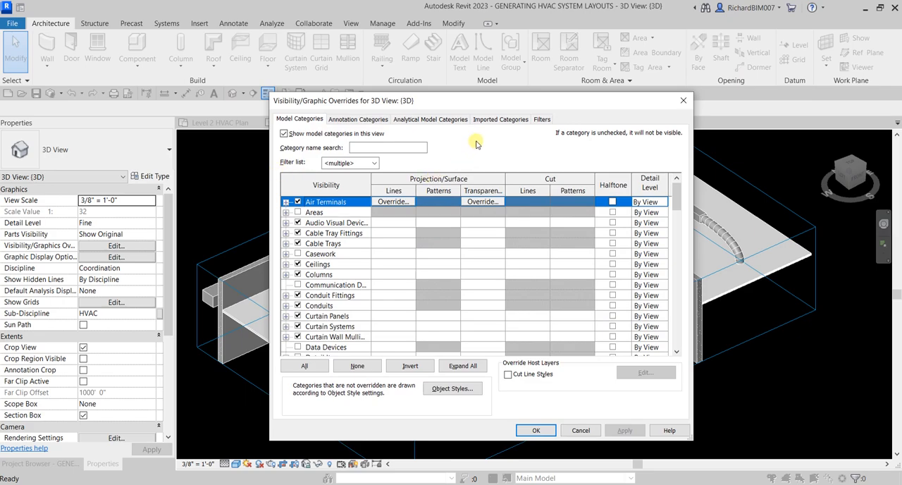
{"action": "left_click", "coordinate": [542, 120]}
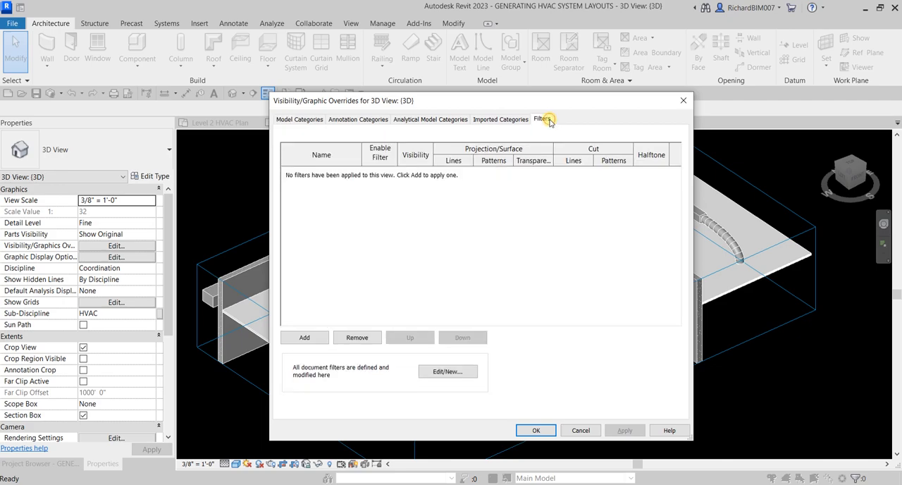
{"action": "left_click", "coordinate": [304, 337]}
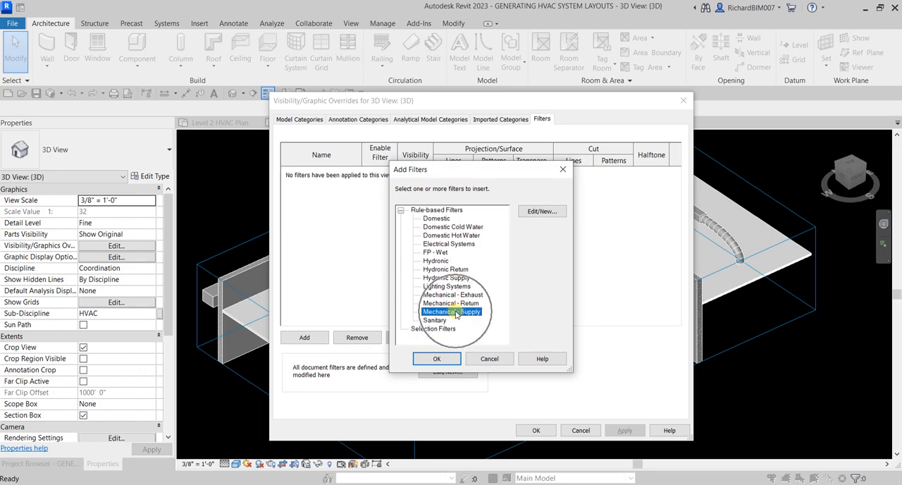
{"action": "left_click", "coordinate": [438, 358]}
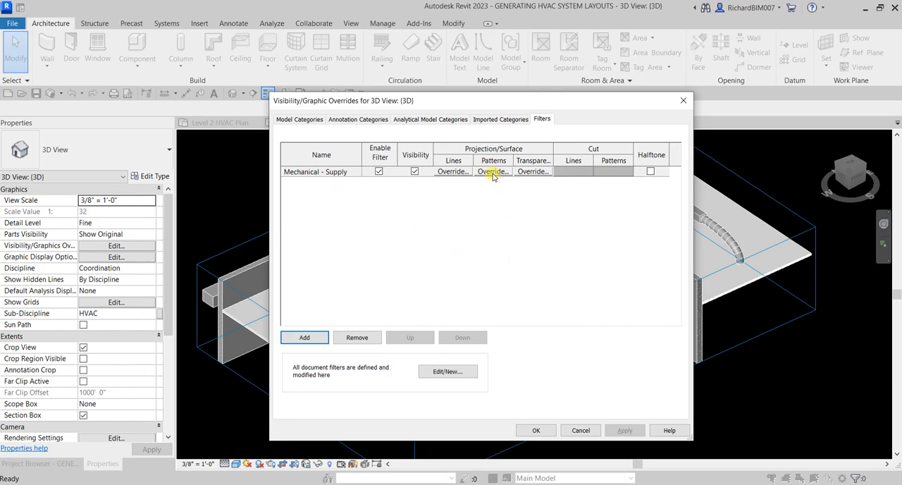
Step: Override the Mechanical - Supply filter's projection lines with a Solid pattern in blue and inspect the ducts
{"action": "left_click", "coordinate": [451, 172]}
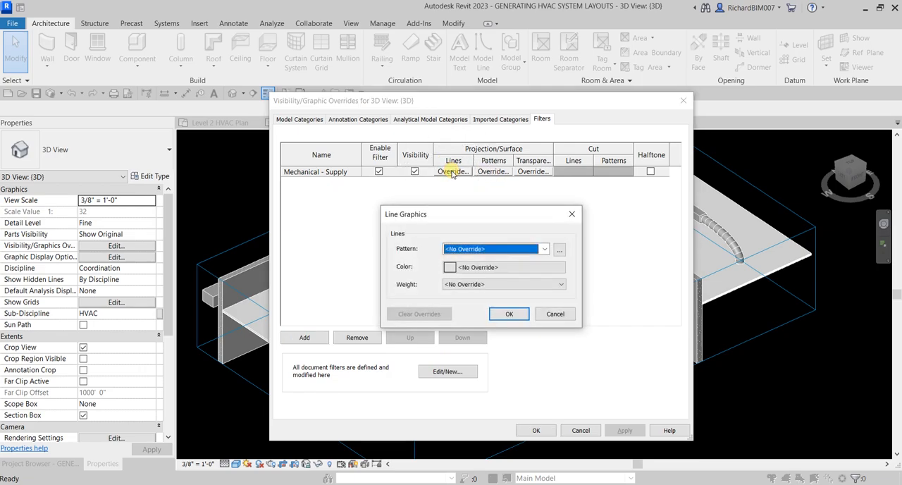
{"action": "left_click", "coordinate": [483, 267]}
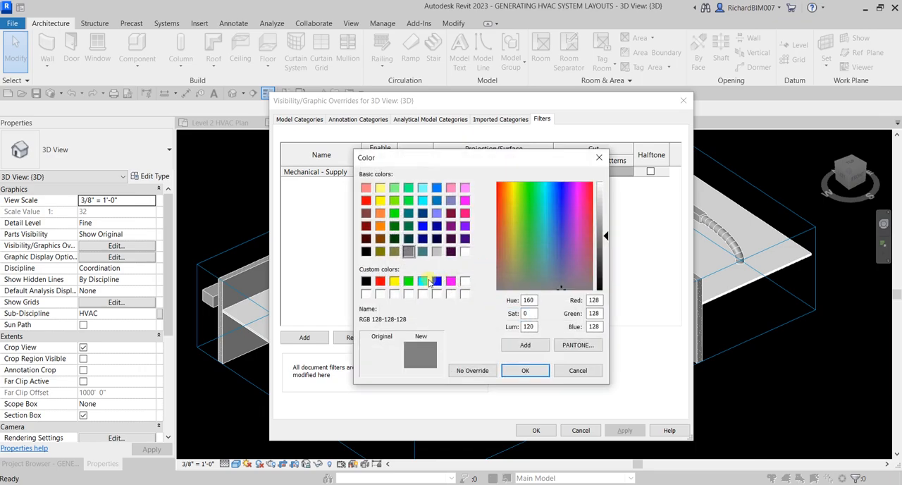
{"action": "left_click", "coordinate": [436, 281]}
{"action": "left_click", "coordinate": [526, 371]}
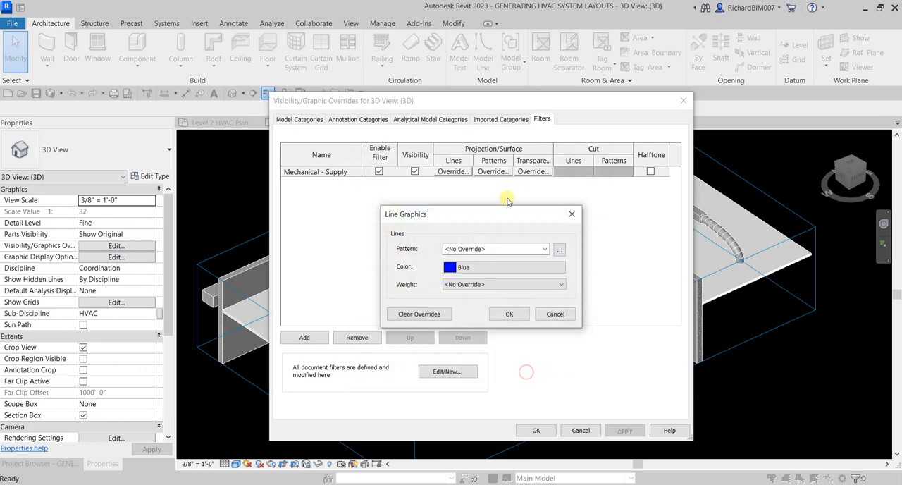
{"action": "left_click", "coordinate": [544, 249]}
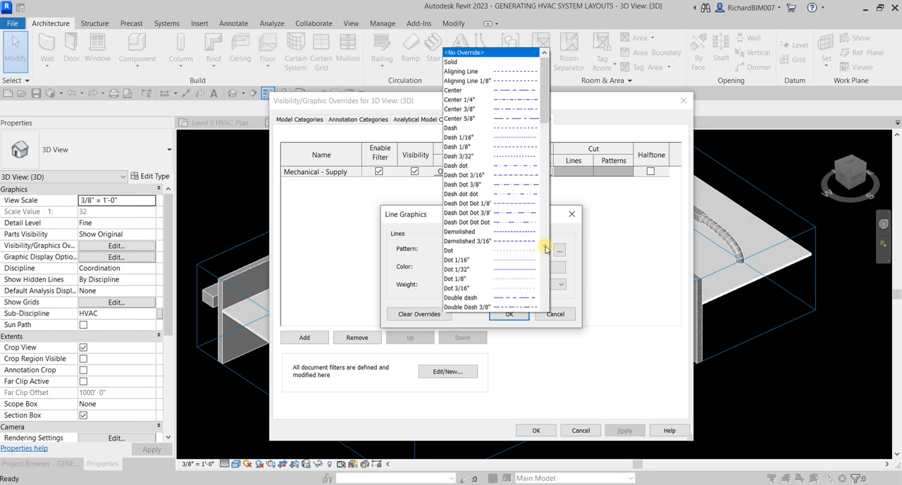
{"action": "left_click", "coordinate": [487, 15]}
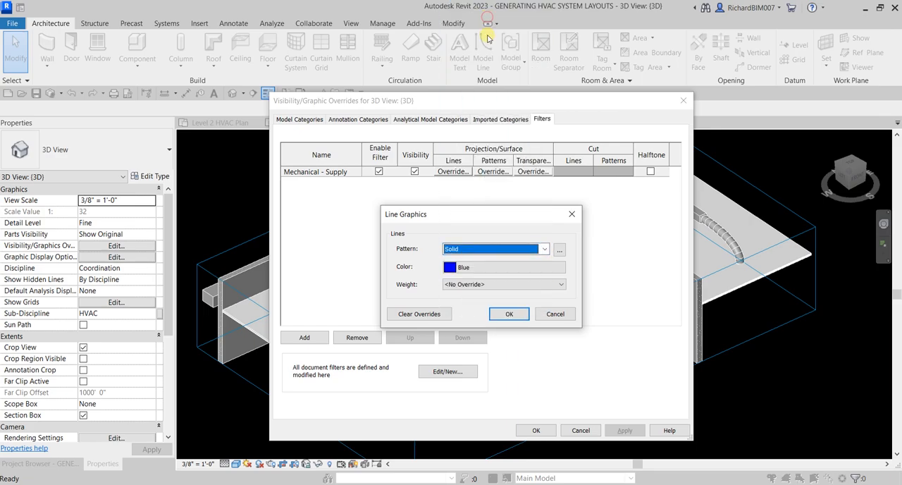
{"action": "left_click", "coordinate": [507, 315]}
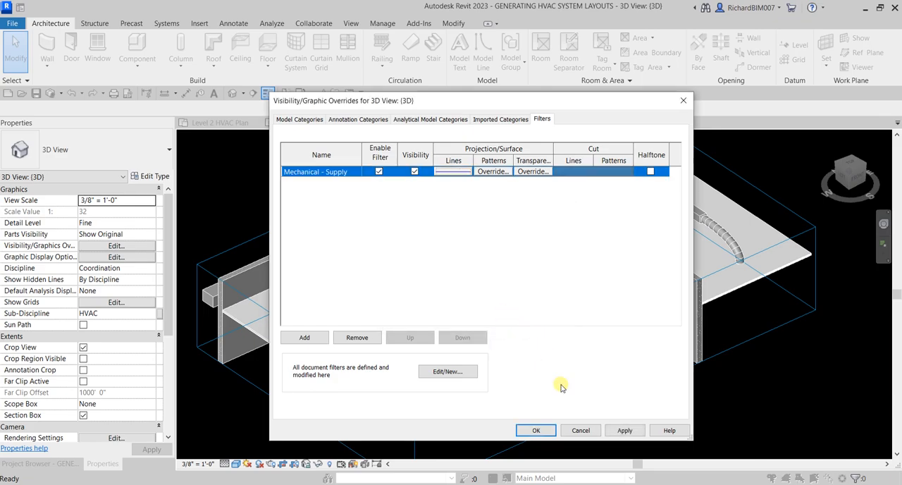
{"action": "left_click", "coordinate": [536, 430]}
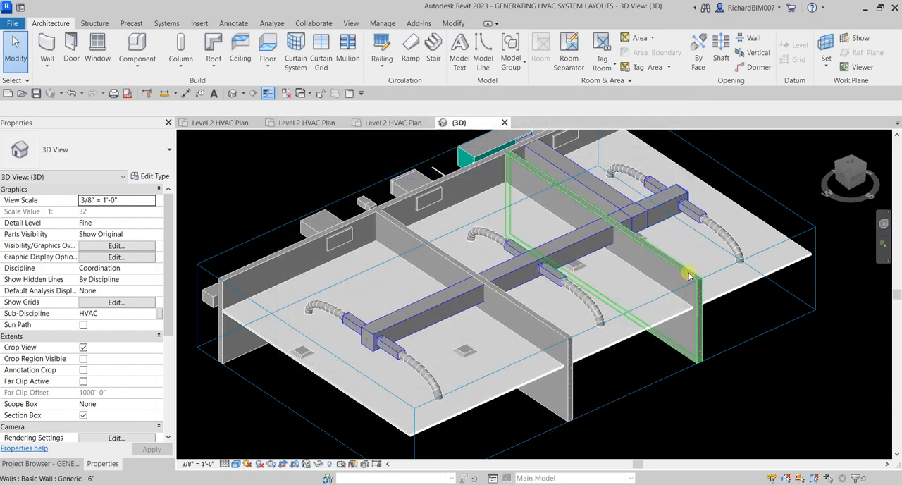
{"action": "middle_click_drag", "start_coordinate": [664, 377], "coordinate": [544, 324], "text": "shift"}
{"action": "scroll", "coordinate": [420, 313], "scroll_direction": "up", "scroll_amount": 4}
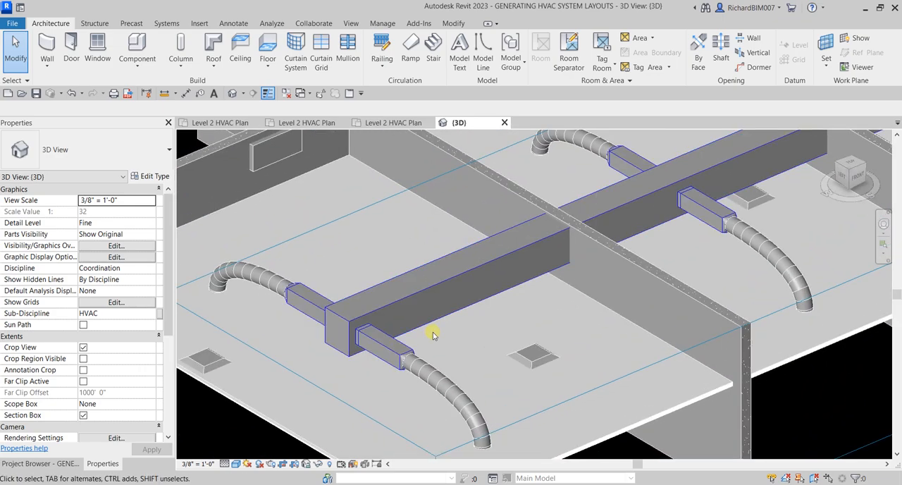
Step: Override the Mechanical - Supply filter's foreground surface pattern with a blue solid fill and apply it to the 3D view
{"action": "scroll", "coordinate": [423, 342], "scroll_direction": "down", "scroll_amount": 5}
{"action": "middle_click_drag", "start_coordinate": [477, 322], "coordinate": [533, 390], "text": "shift"}
{"action": "middle_click_drag", "start_coordinate": [470, 409], "coordinate": [478, 336], "text": "shift"}
{"action": "key", "text": "v"}
{"action": "key", "text": "g"}
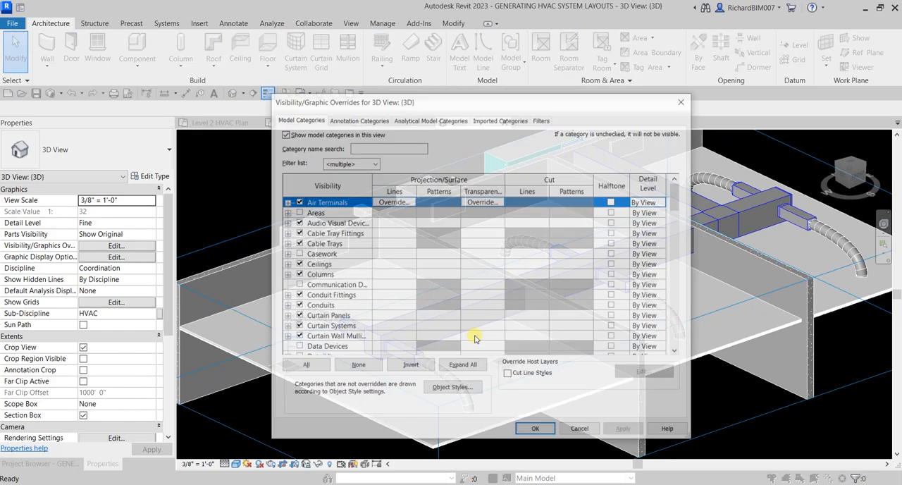
{"action": "left_click", "coordinate": [543, 120]}
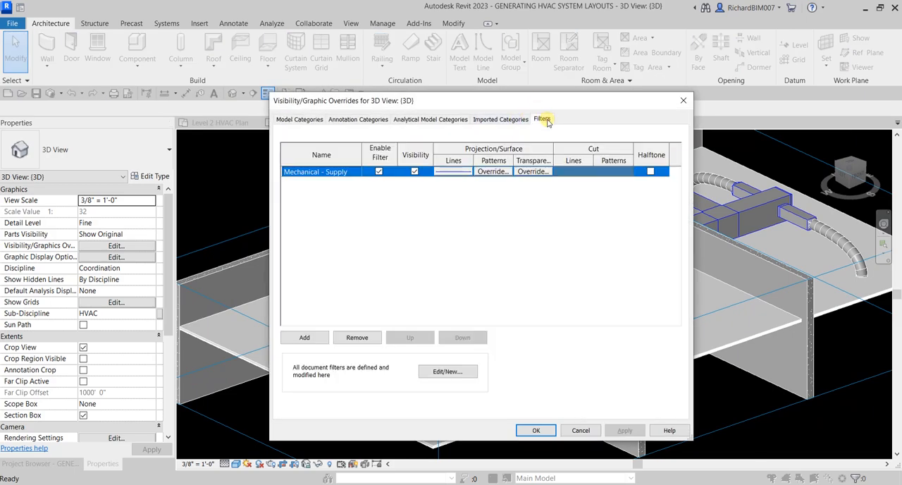
{"action": "left_click", "coordinate": [494, 171]}
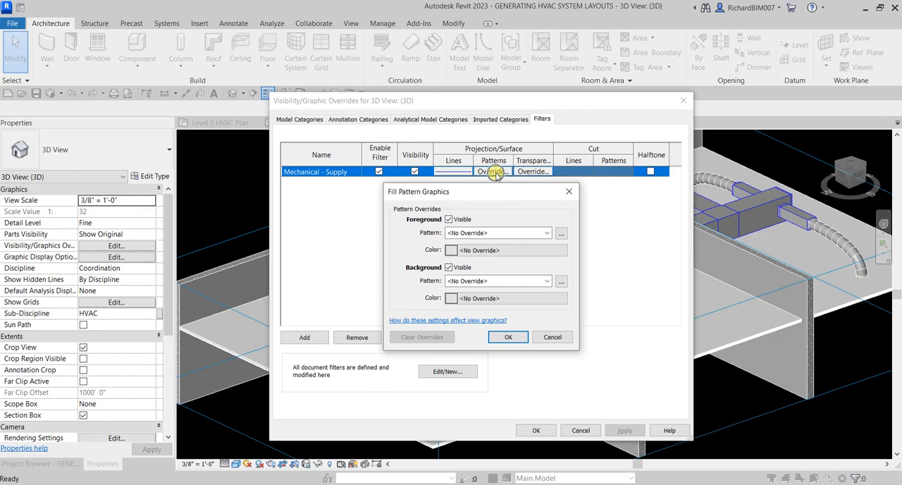
{"action": "left_click", "coordinate": [481, 234]}
{"action": "left_click", "coordinate": [511, 251]}
{"action": "left_click", "coordinate": [511, 251]}
{"action": "left_click", "coordinate": [437, 281]}
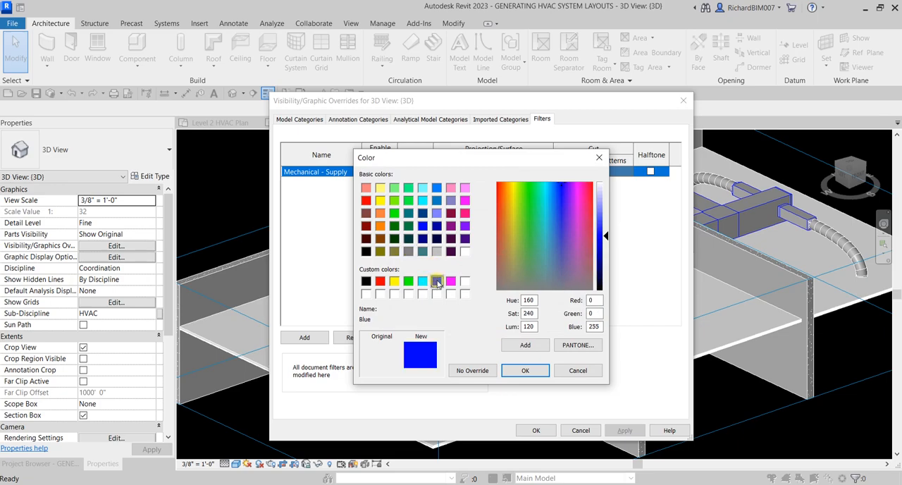
{"action": "left_click", "coordinate": [509, 365]}
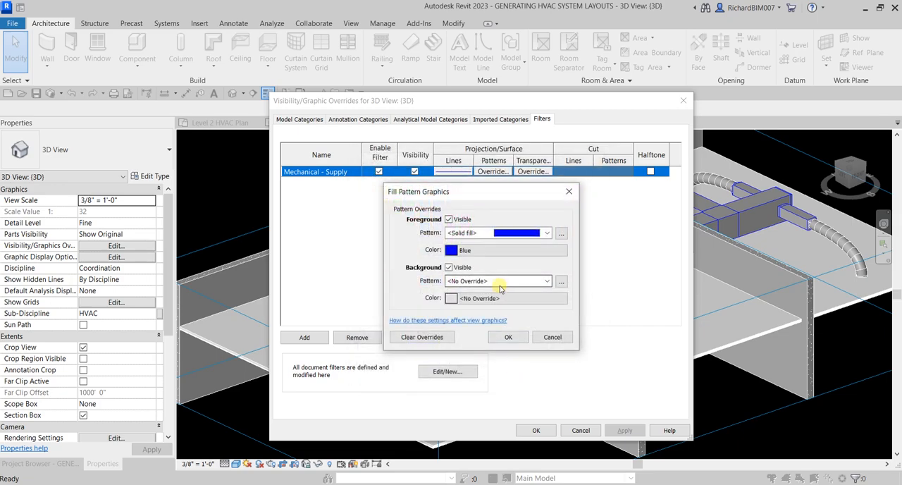
{"action": "left_click", "coordinate": [503, 336]}
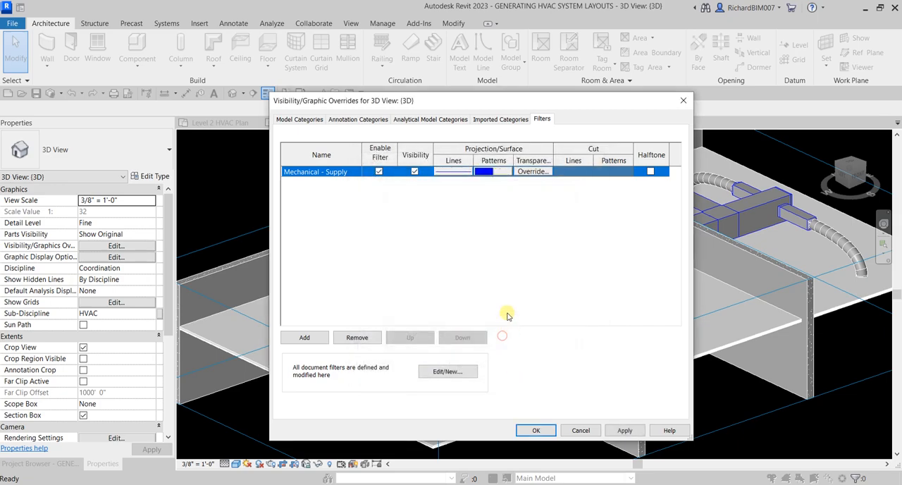
{"action": "left_click", "coordinate": [625, 430]}
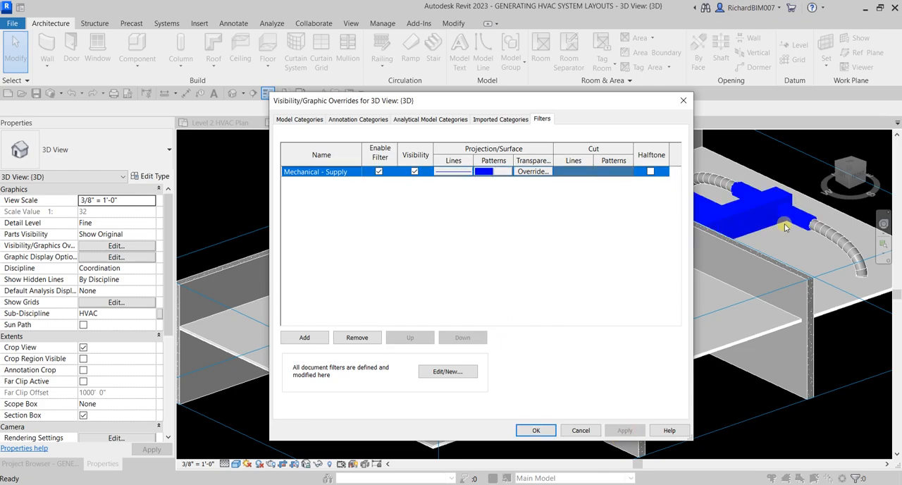
Step: Set the Mechanical - Supply filter's projection line color to black and apply it
{"action": "left_click_drag", "start_coordinate": [564, 101], "coordinate": [469, 97]}
{"action": "left_click", "coordinate": [366, 169]}
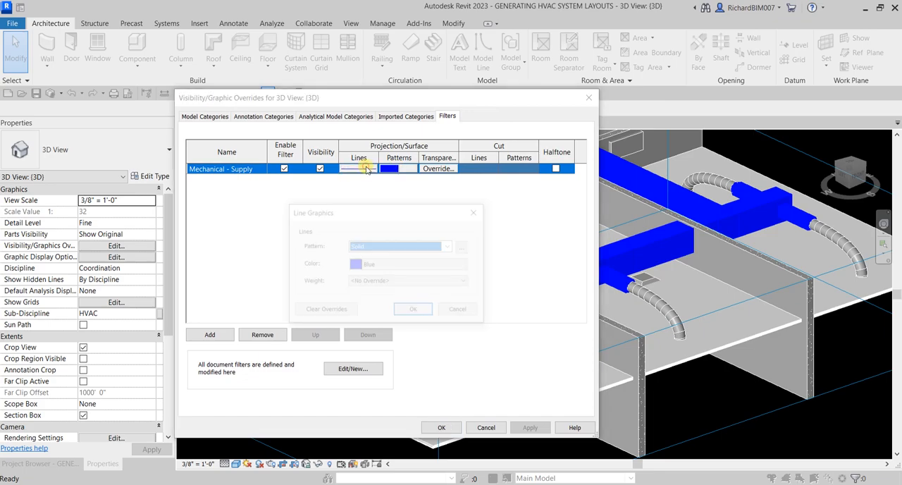
{"action": "left_click", "coordinate": [389, 266]}
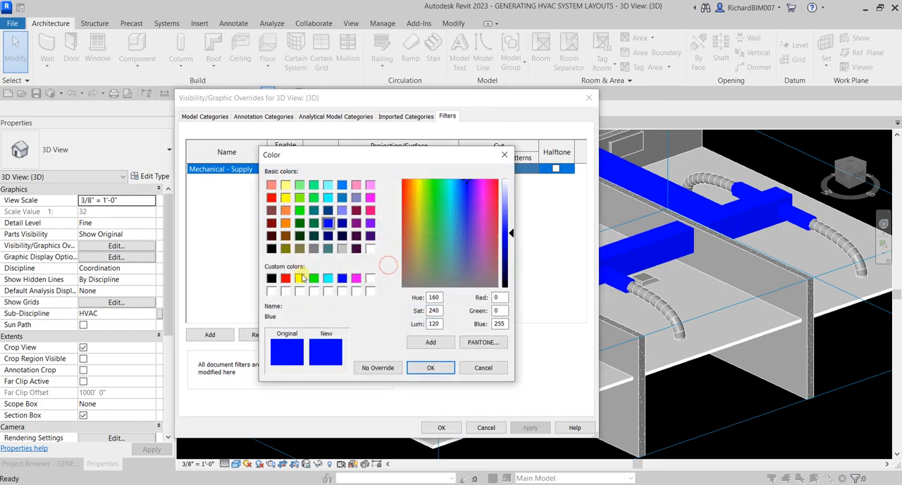
{"action": "left_click", "coordinate": [272, 278]}
{"action": "left_click", "coordinate": [427, 367]}
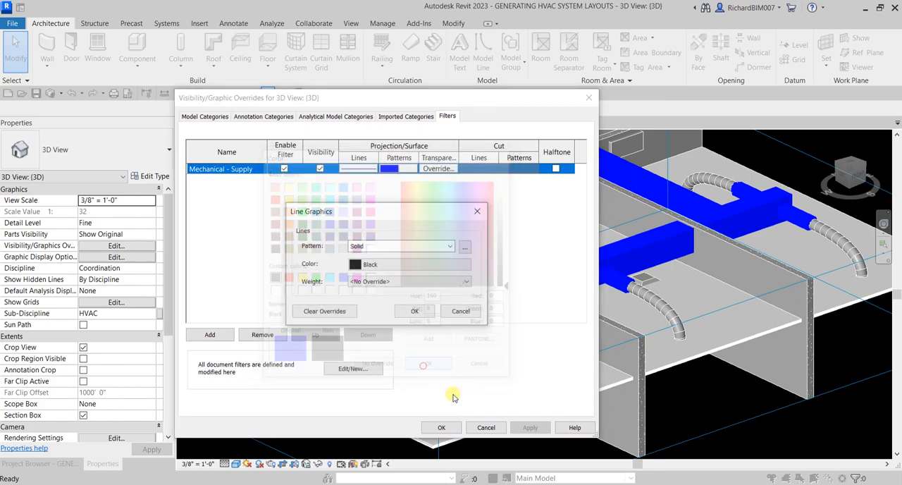
{"action": "left_click", "coordinate": [414, 310]}
{"action": "left_click", "coordinate": [530, 427]}
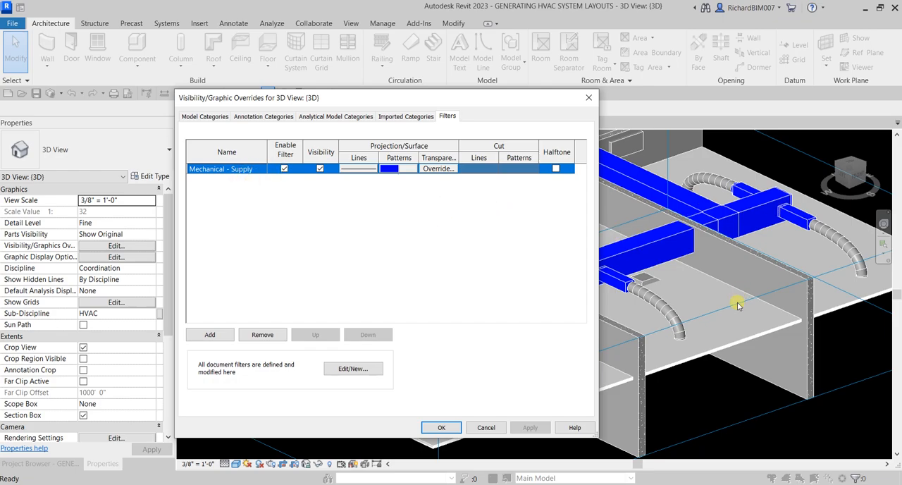
Step: Add the Flex Ducts and Air Terminals categories to the Mechanical - Supply filter and apply the overrides to the view
{"action": "left_click_drag", "start_coordinate": [542, 99], "coordinate": [432, 66]}
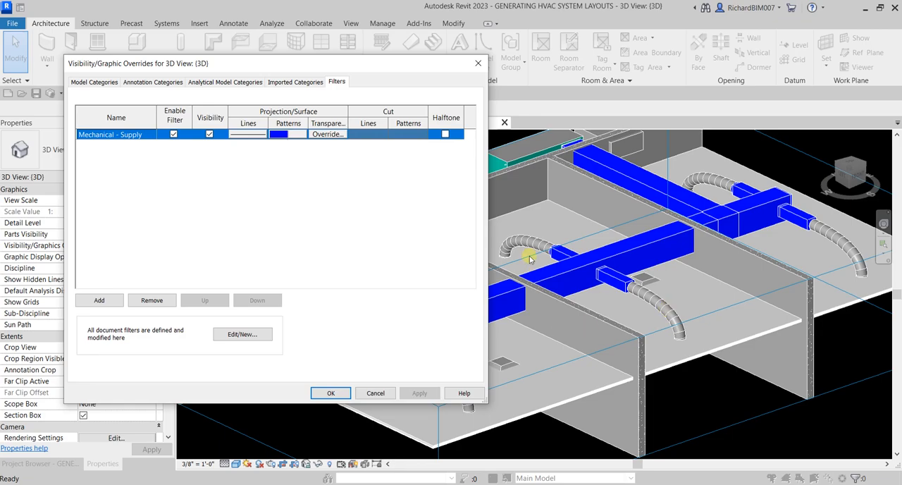
{"action": "left_click", "coordinate": [247, 335]}
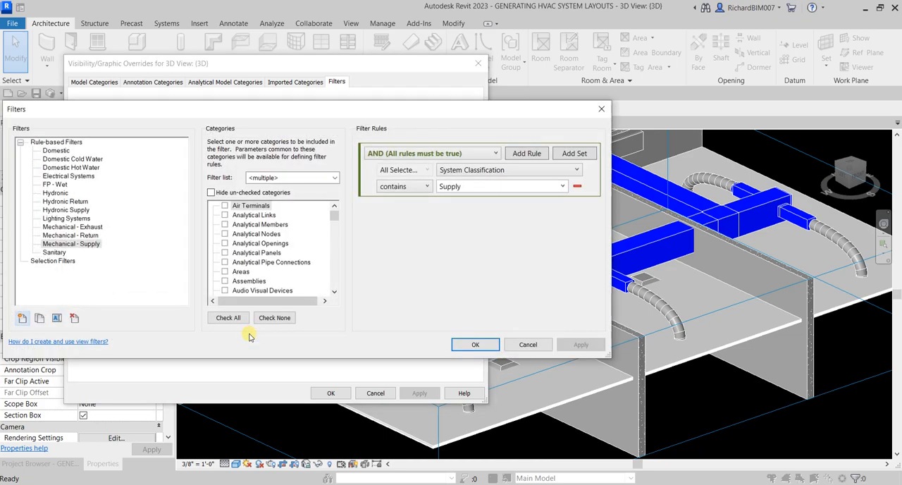
{"action": "left_click", "coordinate": [85, 244]}
{"action": "left_click_drag", "start_coordinate": [335, 217], "coordinate": [336, 241]}
{"action": "left_click", "coordinate": [225, 224]}
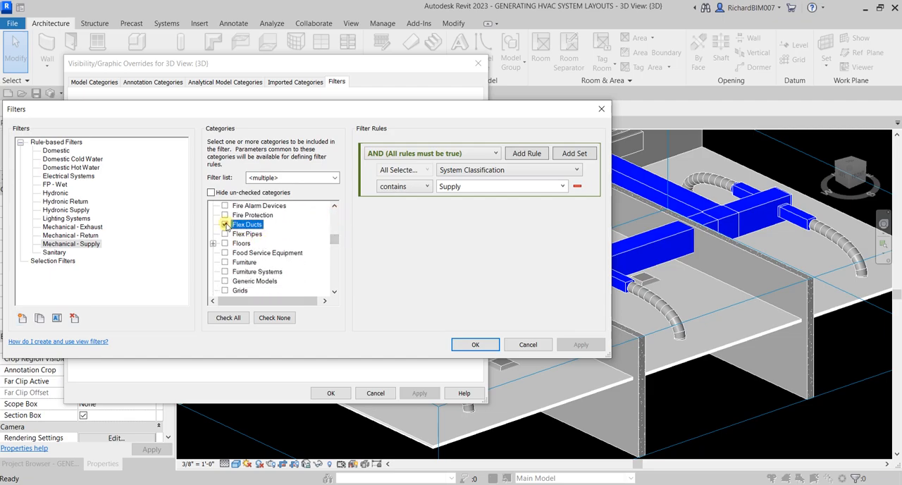
{"action": "left_click_drag", "start_coordinate": [335, 240], "coordinate": [336, 220]}
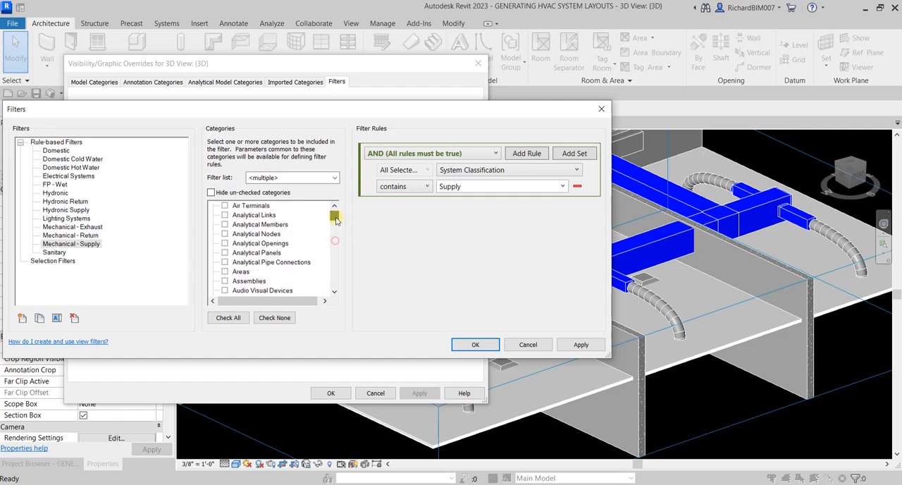
{"action": "left_click", "coordinate": [225, 206]}
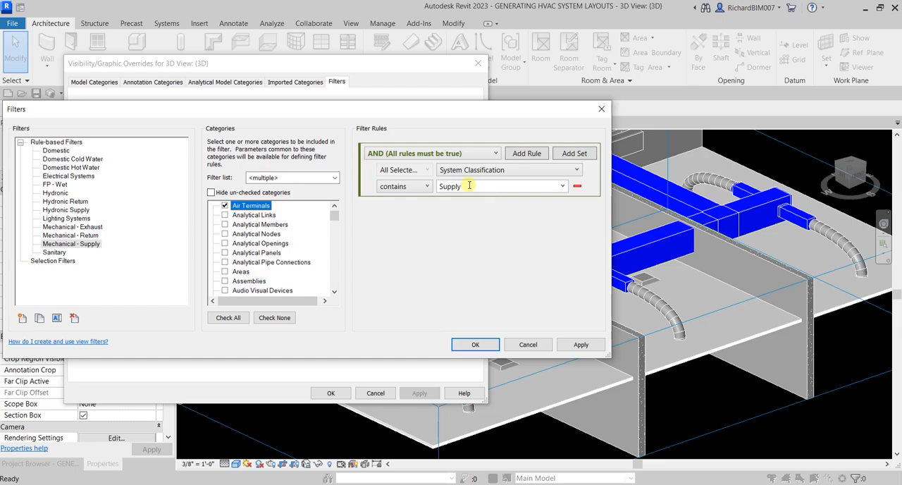
{"action": "left_click", "coordinate": [476, 343]}
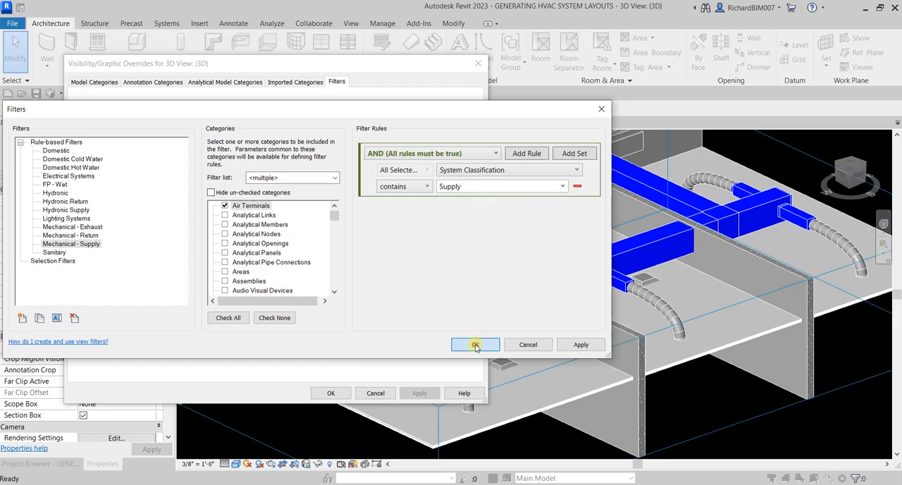
{"action": "left_click", "coordinate": [330, 393]}
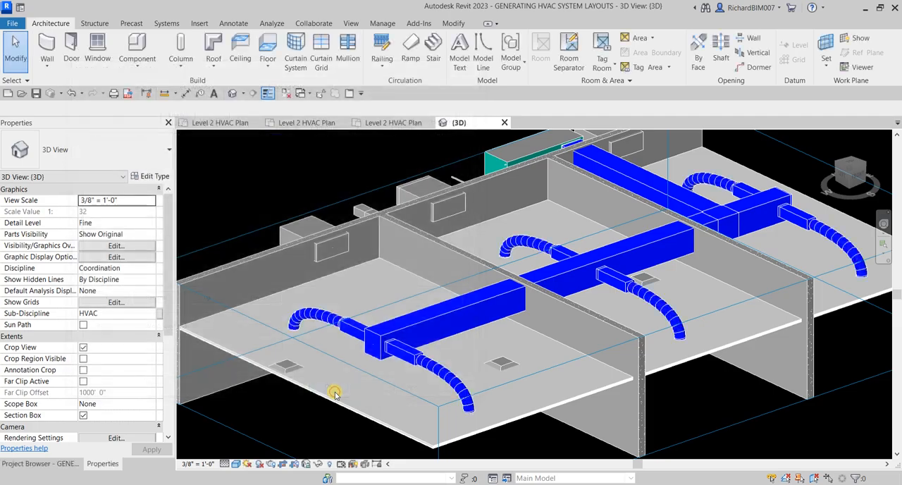
Step: Set the 3D view's discipline to Mechanical and inspect the supply ducts and air terminals
{"action": "middle_click_drag", "start_coordinate": [655, 296], "coordinate": [597, 293], "text": "shift"}
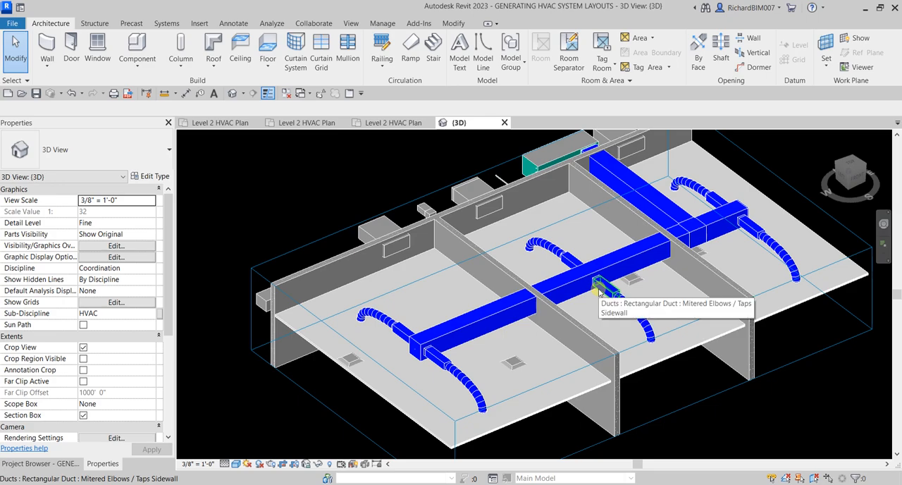
{"action": "left_click", "coordinate": [153, 268]}
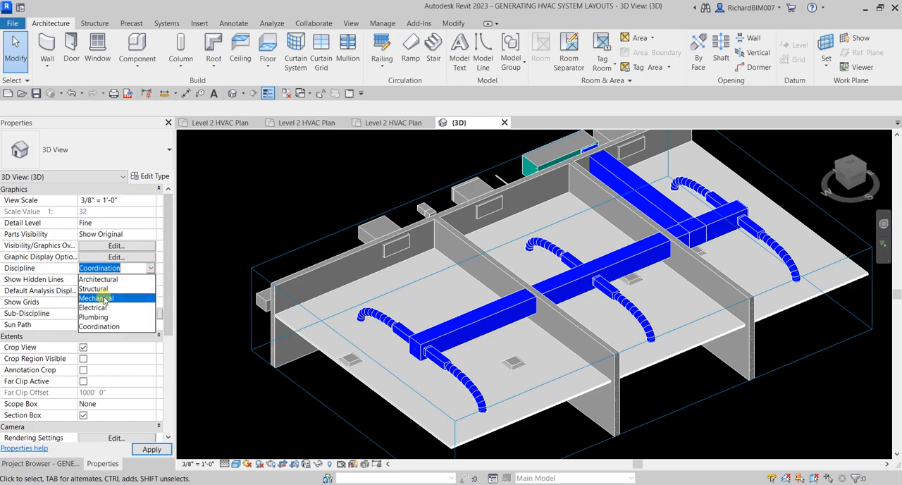
{"action": "left_click", "coordinate": [106, 298]}
{"action": "middle_click_drag", "start_coordinate": [346, 254], "coordinate": [633, 303], "text": "shift"}
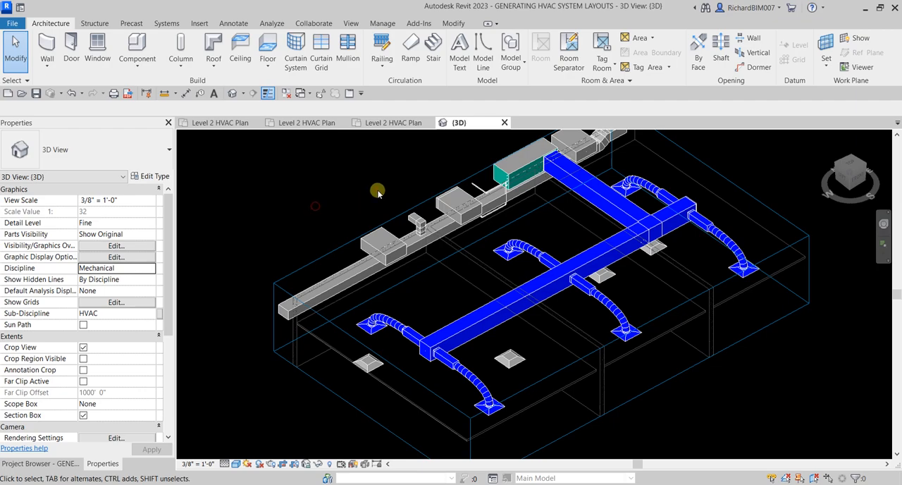
Step: Open the Level 2 HVAC Plan of the CREATE AND MODIFY DUCTWORK project and compare its duct layout with the GENERATING HVAC SYSTEM LAYOUTS plan
{"action": "left_click", "coordinate": [385, 124]}
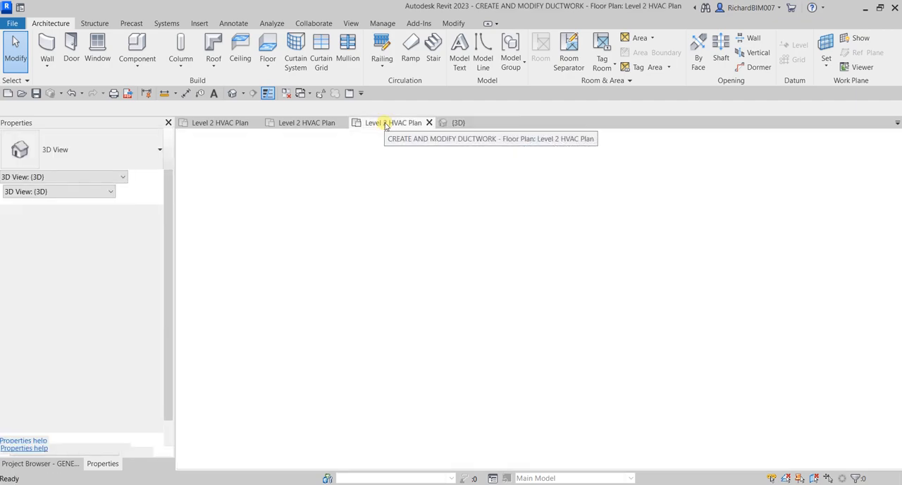
{"action": "scroll", "coordinate": [500, 314], "scroll_direction": "down", "scroll_amount": 3}
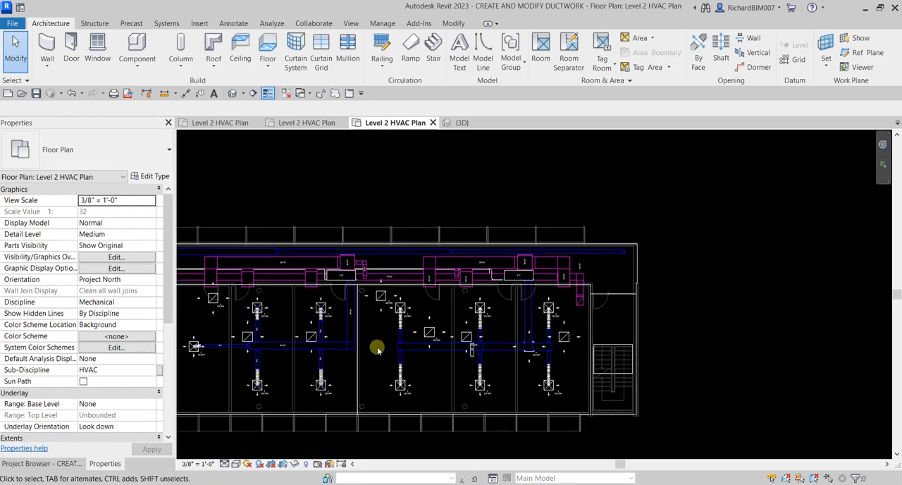
{"action": "scroll", "coordinate": [379, 285], "scroll_direction": "up", "scroll_amount": 2}
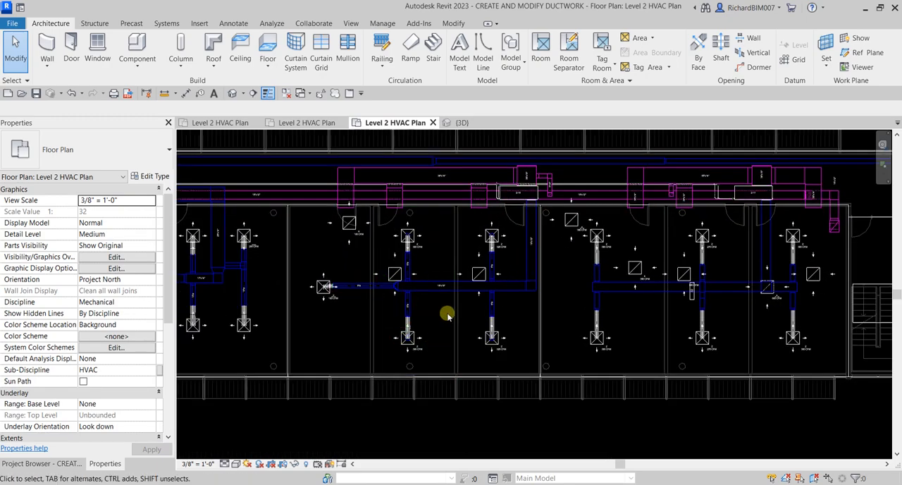
{"action": "scroll", "coordinate": [444, 285], "scroll_direction": "up", "scroll_amount": 3}
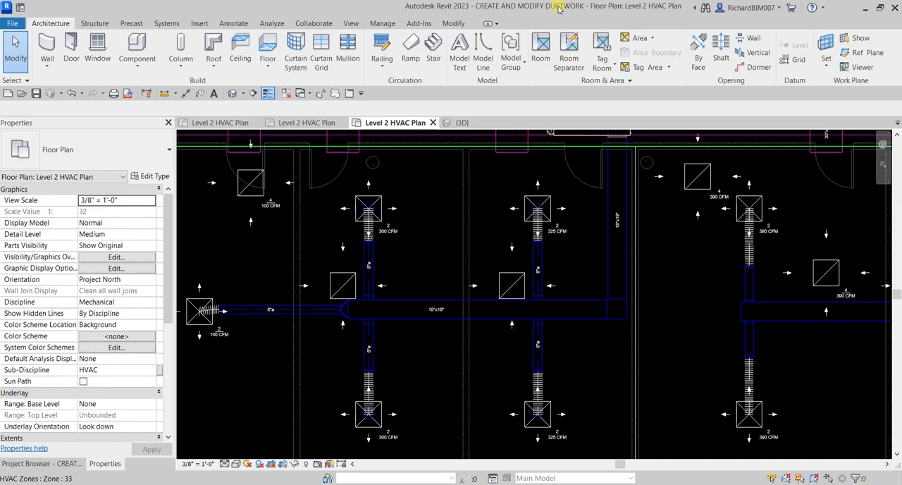
{"action": "left_click", "coordinate": [304, 123]}
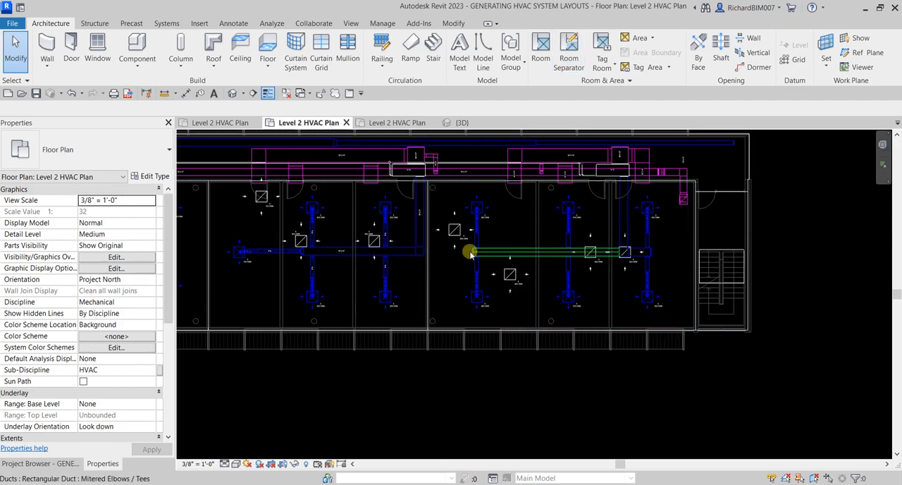
{"action": "left_click", "coordinate": [392, 123]}
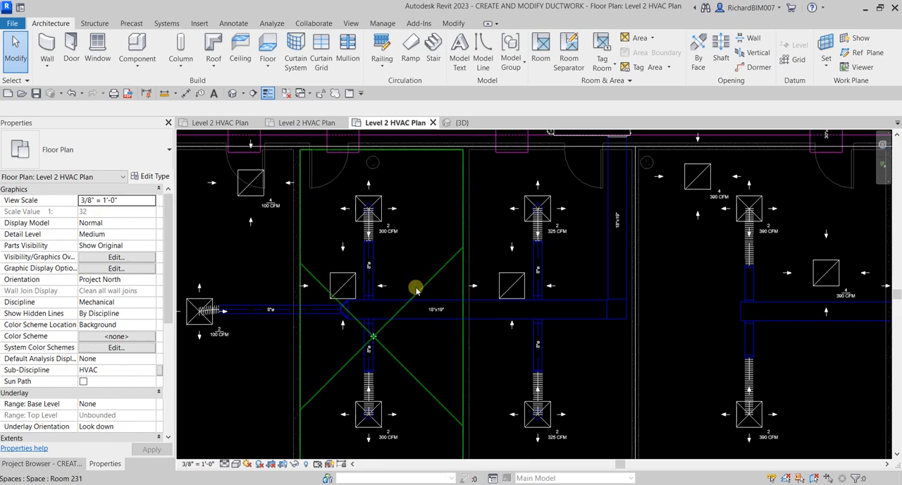
{"action": "scroll", "coordinate": [414, 288], "scroll_direction": "down", "scroll_amount": 2}
{"action": "middle_click_drag", "start_coordinate": [294, 358], "coordinate": [359, 373]}
{"action": "middle_click_drag", "start_coordinate": [301, 262], "coordinate": [332, 290]}
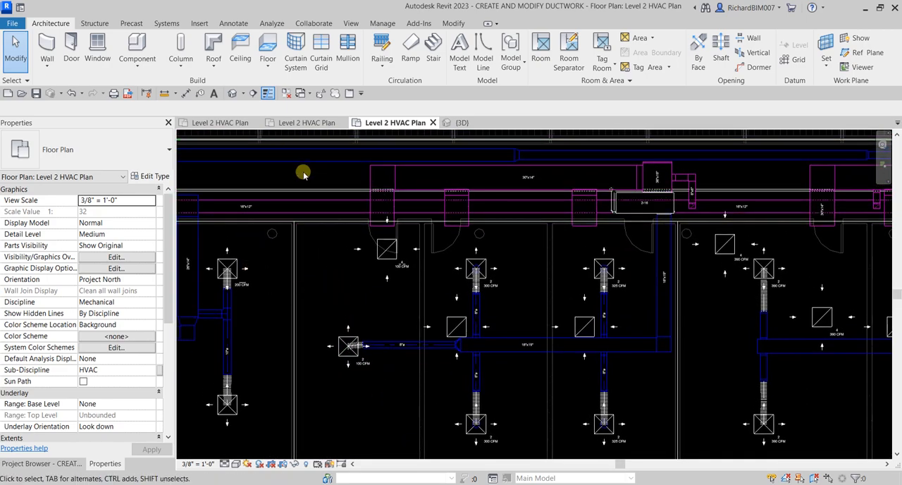
Step: Check the system type of the 16"x12" corridor return duct and examine the return diffusers in the adjoining rooms
{"action": "left_click", "coordinate": [317, 209]}
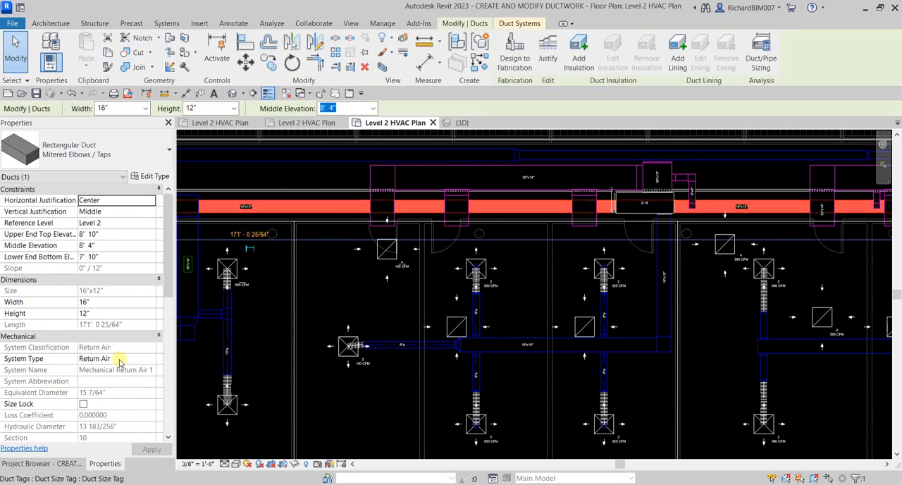
{"action": "left_click", "coordinate": [344, 415]}
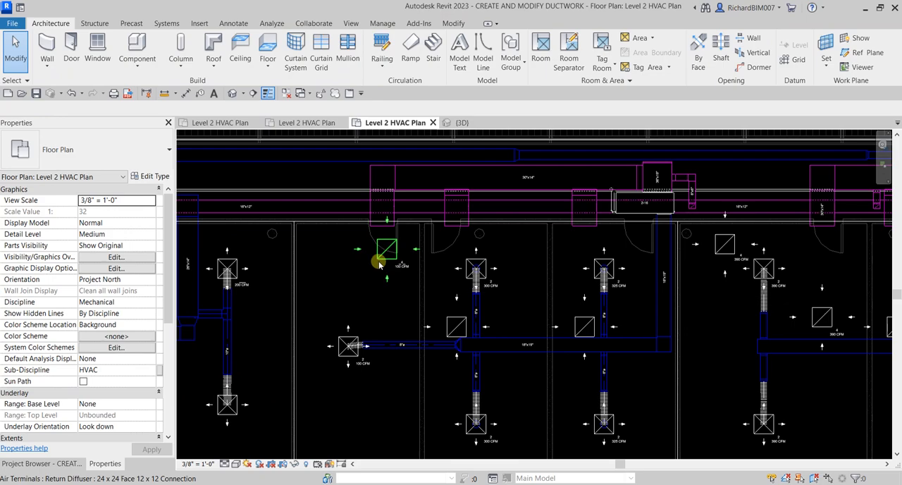
{"action": "left_click", "coordinate": [453, 328]}
{"action": "left_click", "coordinate": [585, 328]}
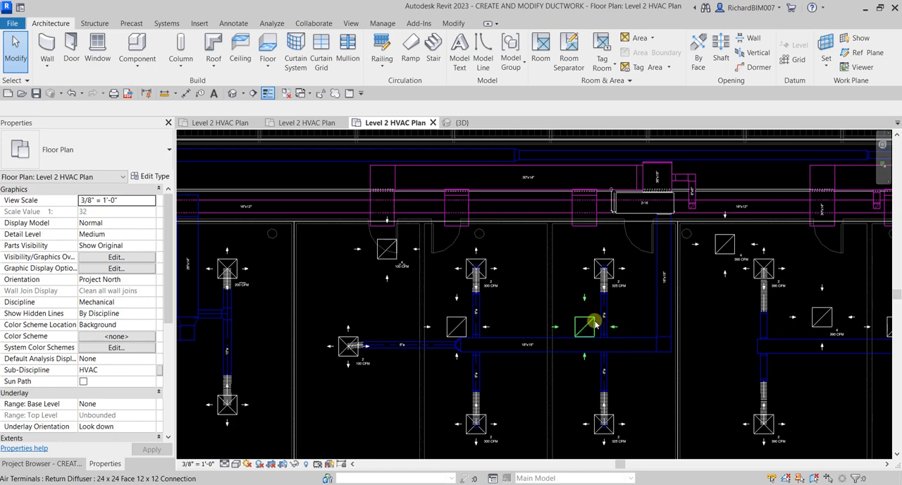
{"action": "left_click", "coordinate": [733, 258]}
{"action": "left_click", "coordinate": [826, 322]}
Step: Review the remaining return diffusers and branches along Level 2, including the 16"x12" return duct passing the 100 CFM diffuser
{"action": "middle_click_drag", "start_coordinate": [822, 373], "coordinate": [604, 367]}
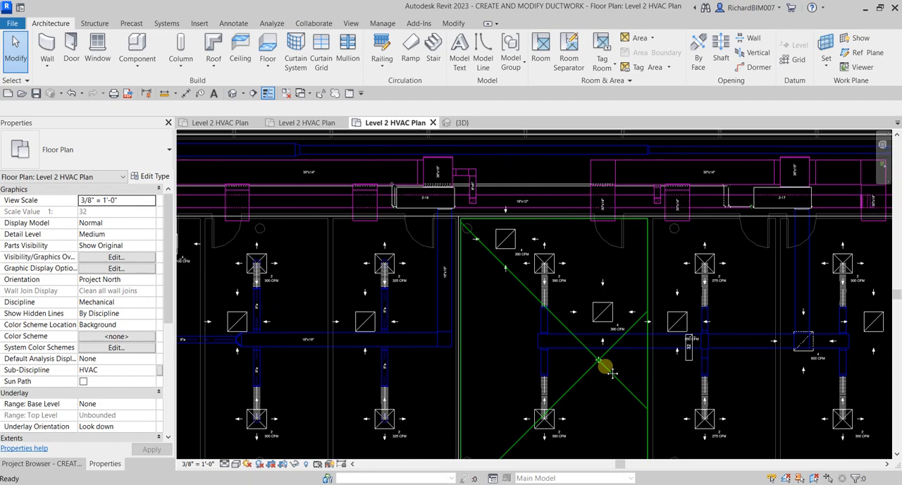
{"action": "key", "text": "ctrl"}
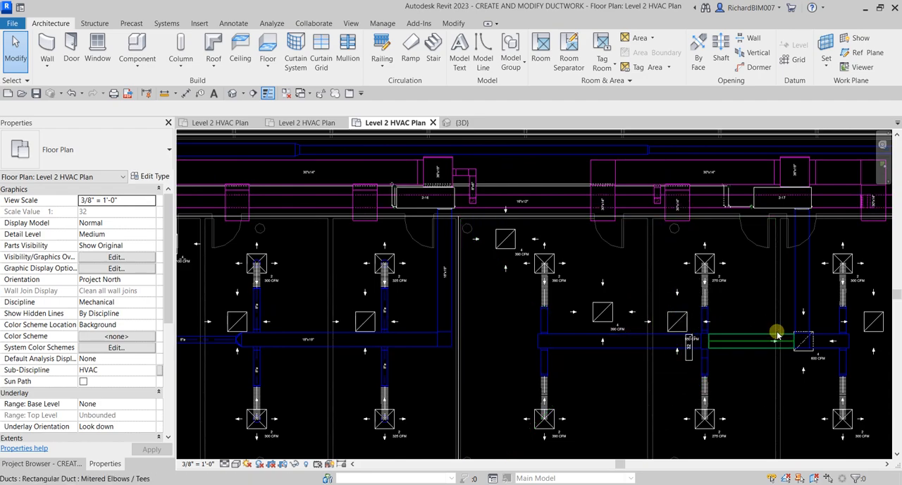
{"action": "middle_click_drag", "start_coordinate": [795, 338], "coordinate": [565, 336]}
{"action": "scroll", "coordinate": [470, 339], "scroll_direction": "down", "scroll_amount": 1}
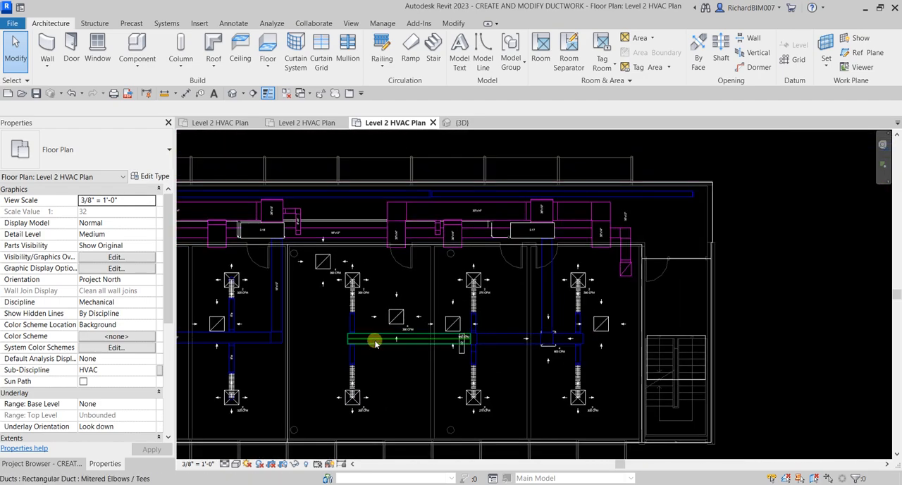
{"action": "middle_click_drag", "start_coordinate": [381, 349], "coordinate": [595, 336]}
{"action": "scroll", "coordinate": [423, 247], "scroll_direction": "up", "scroll_amount": 3}
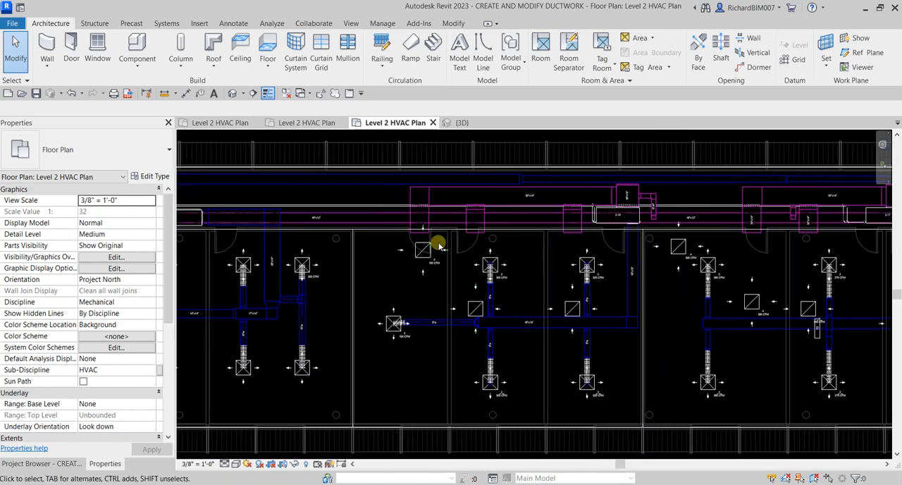
{"action": "middle_click_drag", "start_coordinate": [377, 302], "coordinate": [491, 328]}
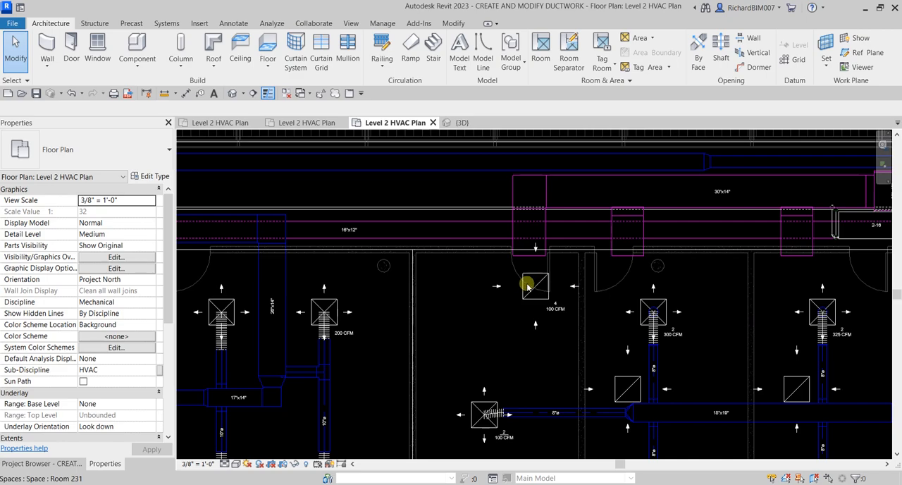
{"action": "scroll", "coordinate": [626, 270], "scroll_direction": "down", "scroll_amount": 1}
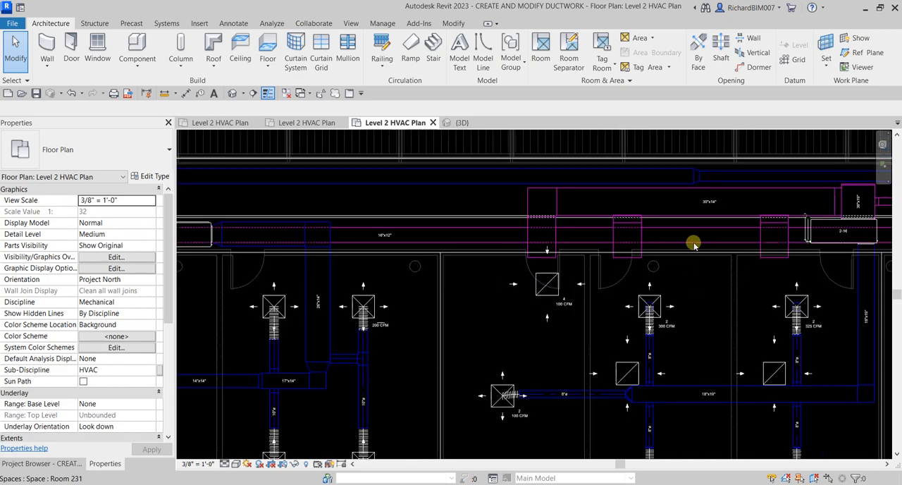
{"action": "left_click", "coordinate": [696, 247]}
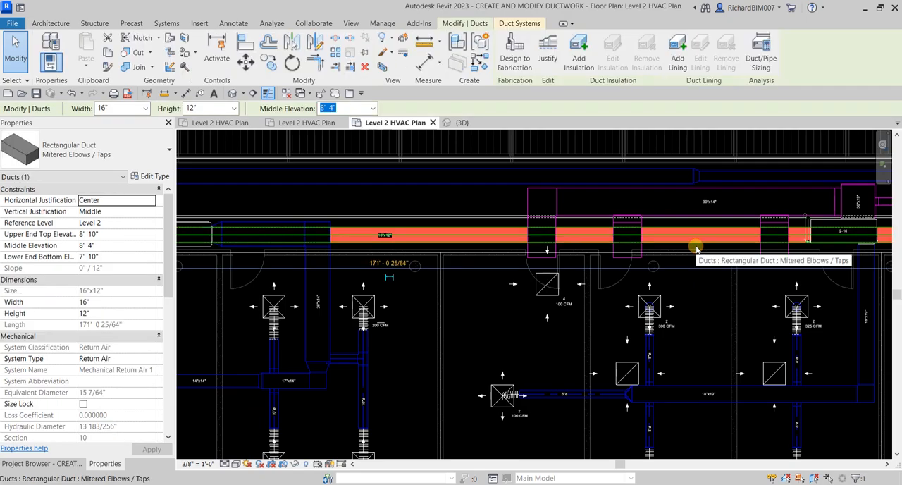
{"action": "middle_click_drag", "start_coordinate": [572, 318], "coordinate": [518, 328]}
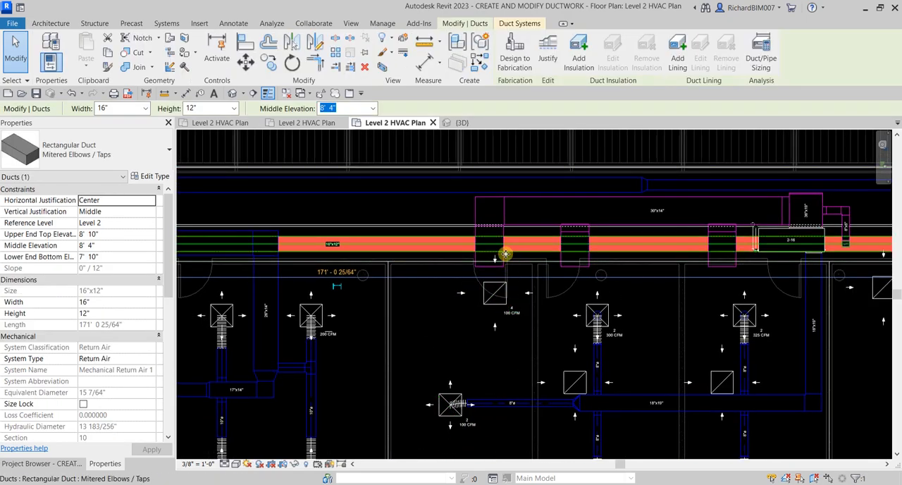
{"action": "scroll", "coordinate": [531, 269], "scroll_direction": "up", "scroll_amount": 2}
{"action": "left_click", "coordinate": [571, 329]}
{"action": "scroll", "coordinate": [572, 329], "scroll_direction": "down", "scroll_amount": 1}
{"action": "middle_click_drag", "start_coordinate": [570, 346], "coordinate": [559, 287]}
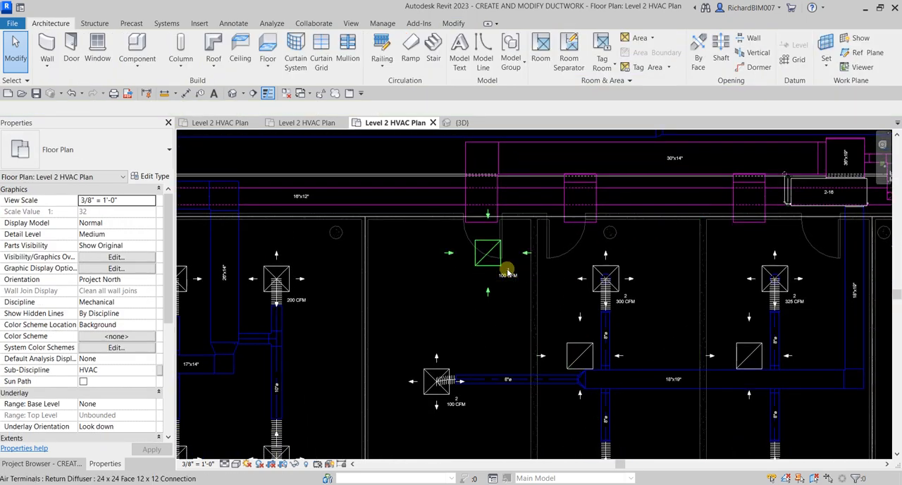
Step: Try to align the 30"x14" return branch duct with the center of the 100 CFM return diffuser using Align
{"action": "left_click", "coordinate": [482, 227]}
{"action": "scroll", "coordinate": [483, 228], "scroll_direction": "up", "scroll_amount": 2}
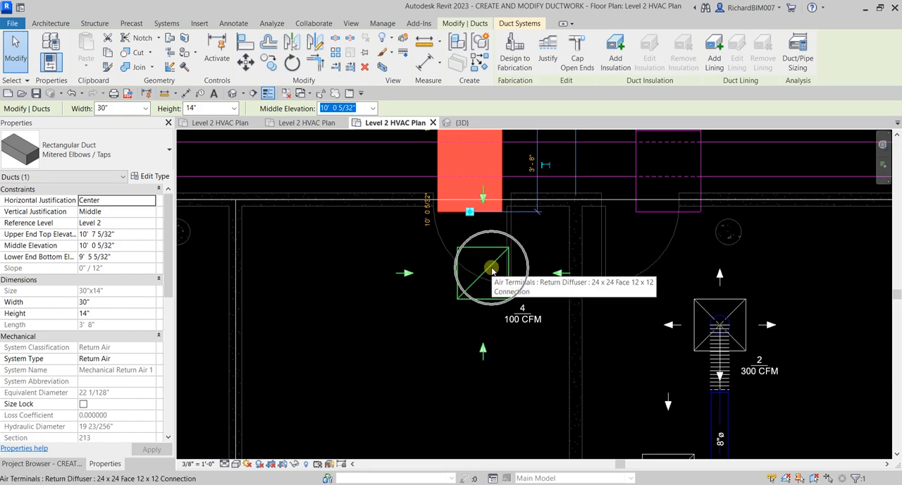
{"action": "scroll", "coordinate": [507, 296], "scroll_direction": "down", "scroll_amount": 3}
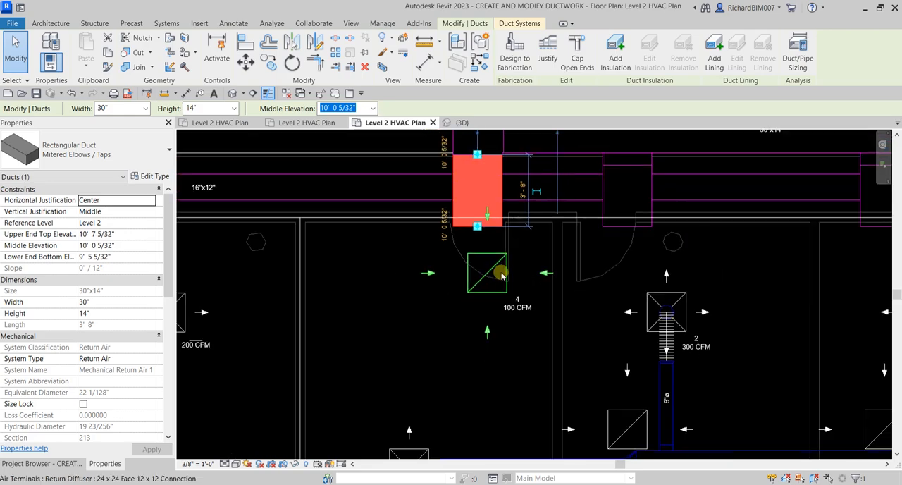
{"action": "scroll", "coordinate": [488, 286], "scroll_direction": "up", "scroll_amount": 1}
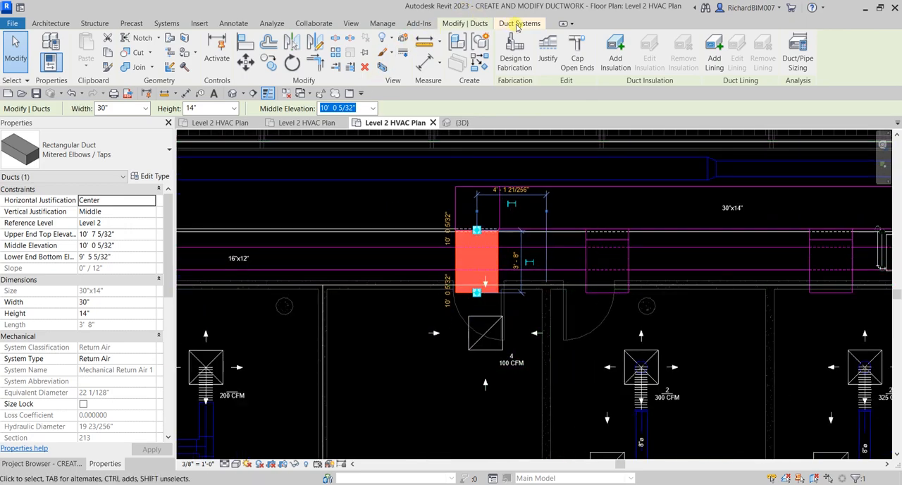
{"action": "left_click", "coordinate": [246, 40]}
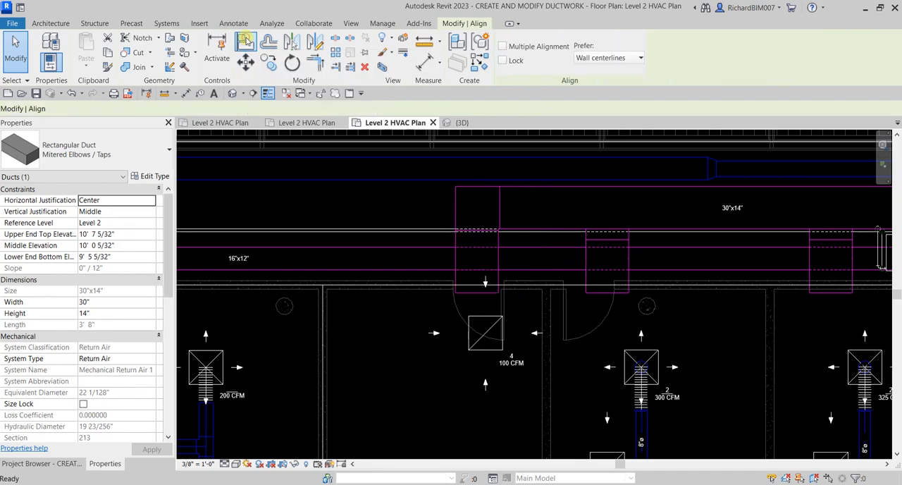
{"action": "scroll", "coordinate": [475, 313], "scroll_direction": "up", "scroll_amount": 2}
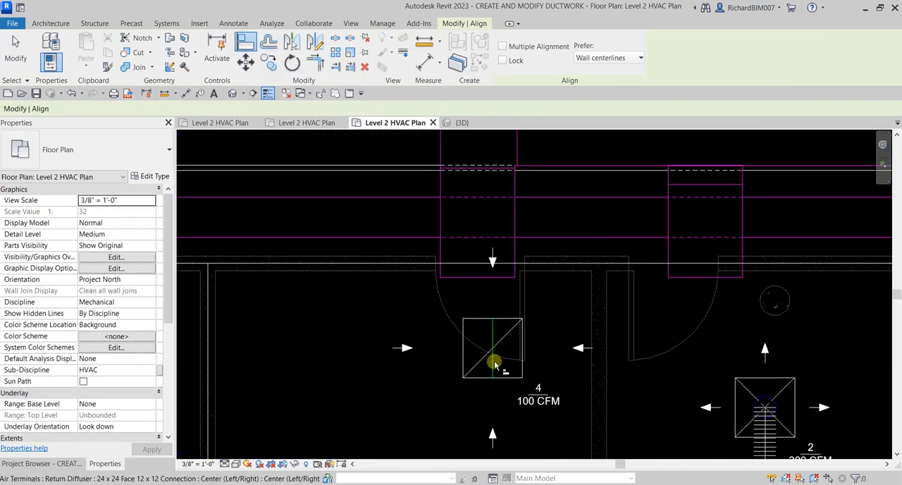
{"action": "left_click", "coordinate": [495, 363]}
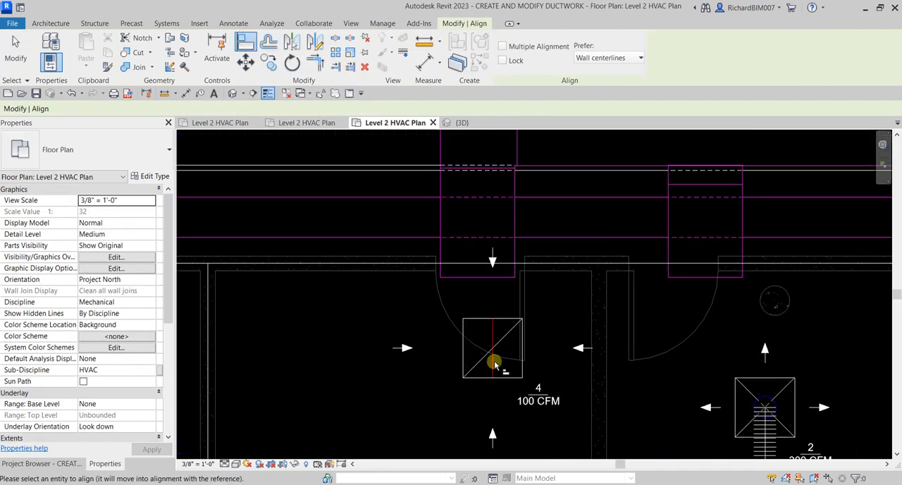
{"action": "middle_click_drag", "start_coordinate": [477, 268], "coordinate": [501, 387]}
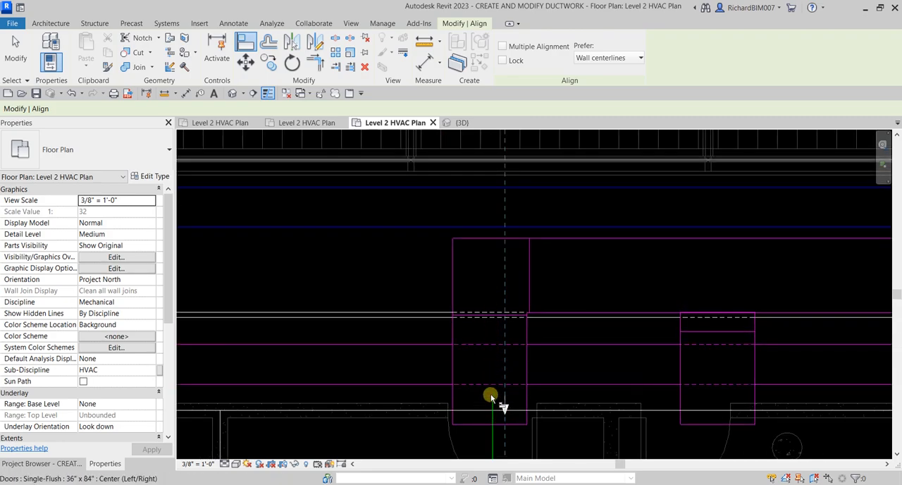
{"action": "left_click", "coordinate": [491, 317]}
{"action": "scroll", "coordinate": [525, 377], "scroll_direction": "down", "scroll_amount": 2}
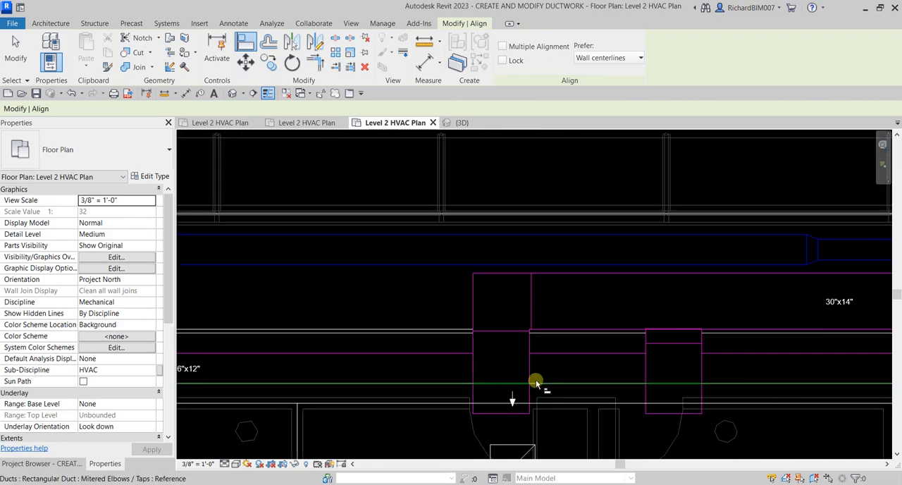
{"action": "middle_click_drag", "start_coordinate": [540, 382], "coordinate": [511, 300]}
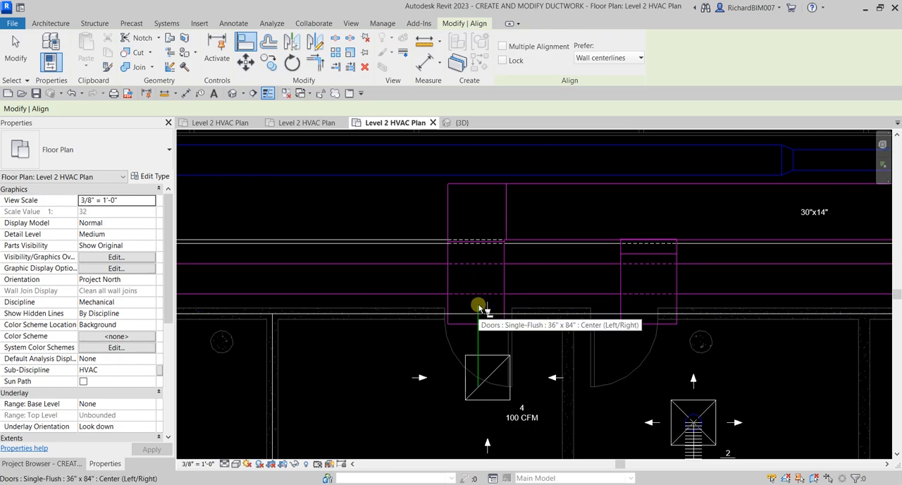
{"action": "left_click", "coordinate": [478, 308]}
{"action": "key", "text": "Escape"}
{"action": "key", "text": "Escape"}
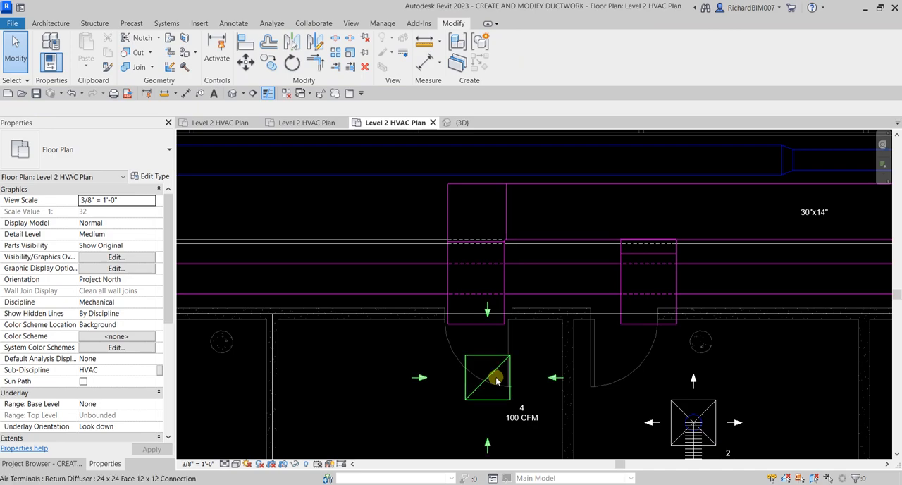
Step: Retry aligning the return branch duct's centerline to the 100 CFM diffuser's vertical center reference
{"action": "scroll", "coordinate": [494, 374], "scroll_direction": "up", "scroll_amount": 2}
{"action": "left_click", "coordinate": [479, 297]}
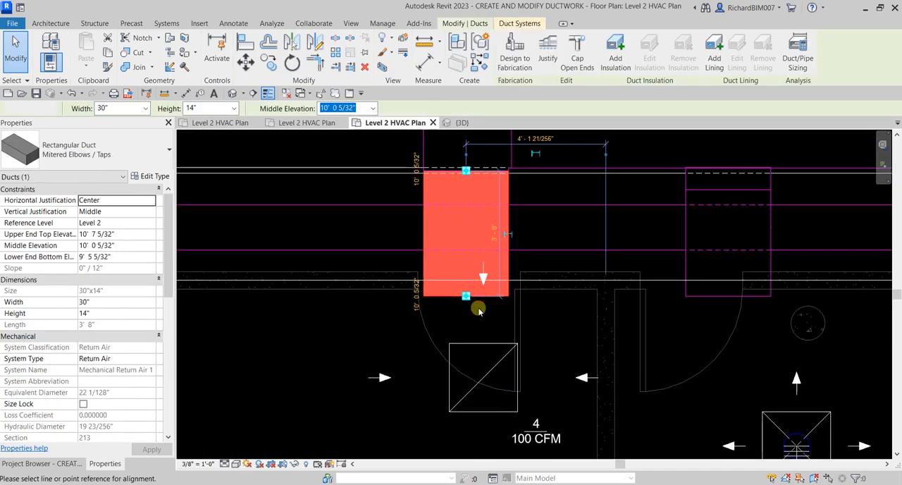
{"action": "key", "text": "a"}
{"action": "key", "text": "l"}
{"action": "left_click", "coordinate": [484, 357]}
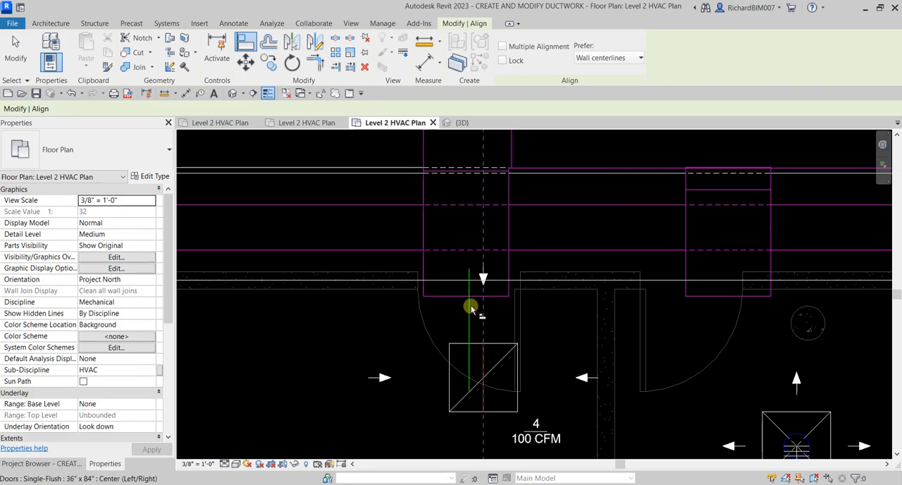
{"action": "left_click", "coordinate": [465, 302]}
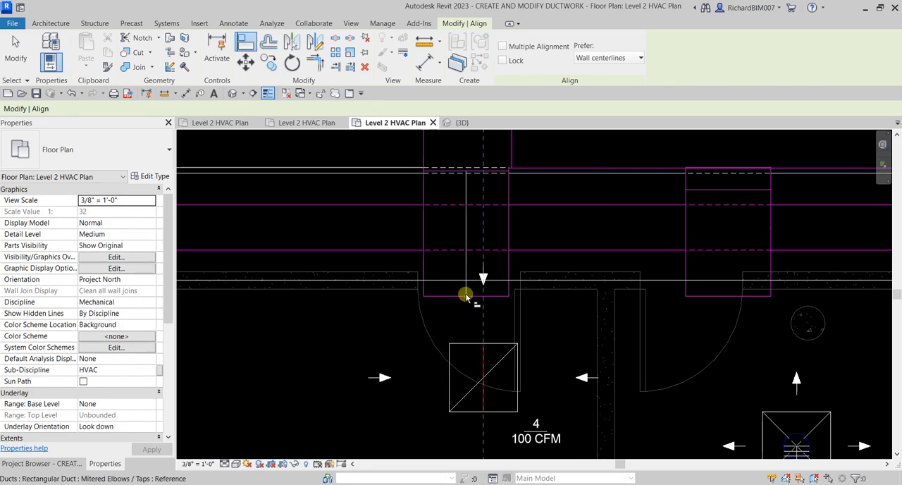
{"action": "key", "text": "Escape"}
{"action": "key", "text": "Escape"}
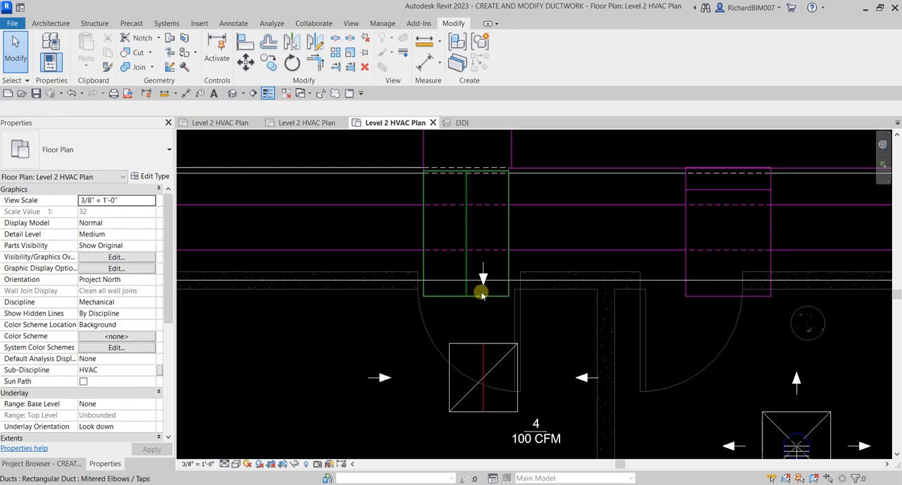
Step: Isolate the 30"x14" return branch duct above the 100 CFM diffuser in a 3D view with Selection Box
{"action": "left_click", "coordinate": [483, 296]}
{"action": "scroll", "coordinate": [486, 317], "scroll_direction": "down", "scroll_amount": 2}
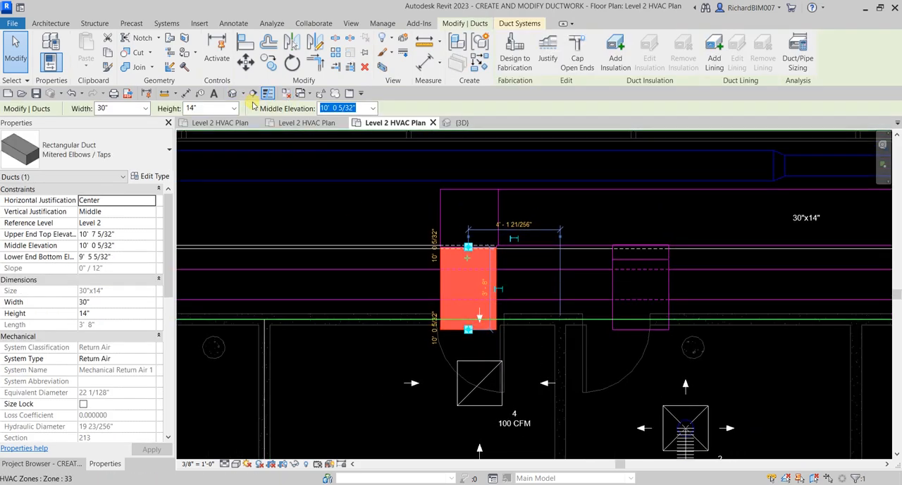
{"action": "middle_click_drag", "start_coordinate": [408, 292], "coordinate": [416, 291]}
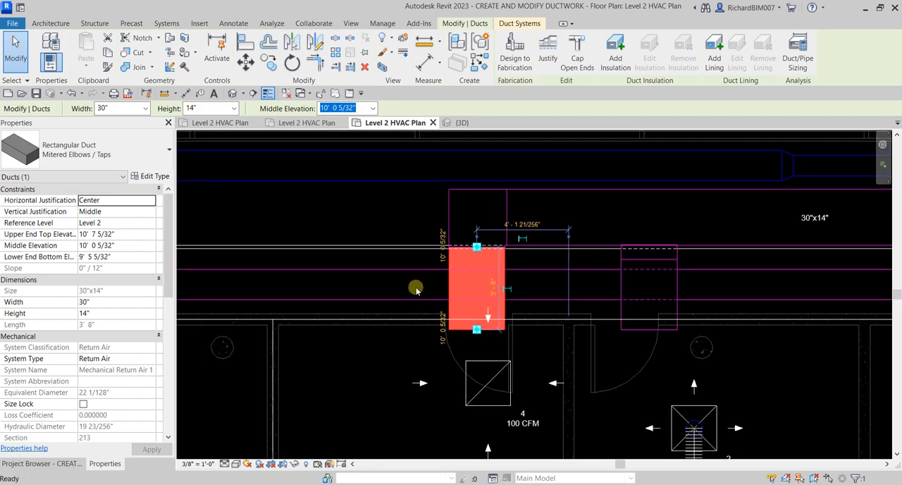
{"action": "key", "text": "b"}
{"action": "key", "text": "x"}
{"action": "left_click", "coordinate": [518, 298]}
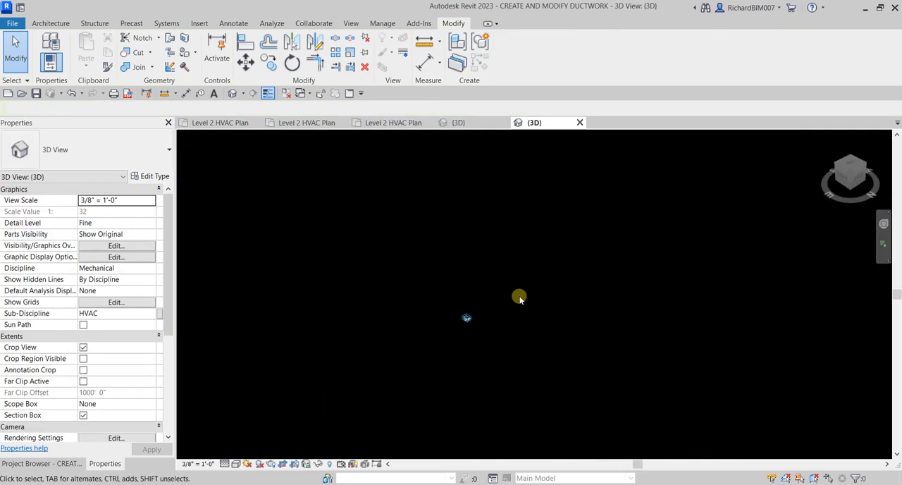
Step: Enlarge the 3D view's section box to include the surrounding return ducts, supply ducts, diffusers and mechanical unit
{"action": "scroll", "coordinate": [463, 291], "scroll_direction": "up", "scroll_amount": 3}
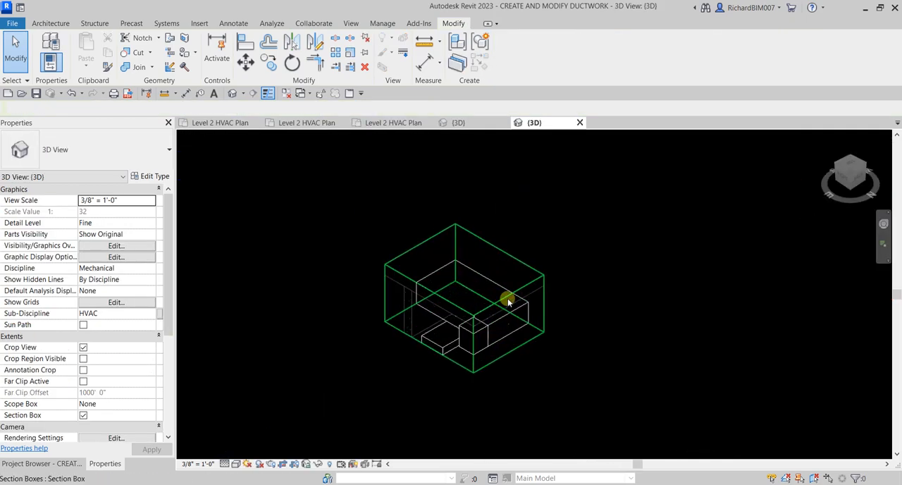
{"action": "left_click", "coordinate": [535, 274]}
{"action": "middle_click_drag", "start_coordinate": [491, 304], "coordinate": [436, 343], "text": "shift"}
{"action": "left_click_drag", "start_coordinate": [419, 322], "coordinate": [497, 368]}
{"action": "middle_click_drag", "start_coordinate": [510, 376], "coordinate": [576, 368], "text": "shift"}
{"action": "mouse_move", "coordinate": [528, 315]}
{"action": "middle_mouse_down", "text": "shift"}
{"action": "mouse_move", "coordinate": [669, 358]}
{"action": "mouse_move", "coordinate": [602, 358]}
{"action": "mouse_move", "coordinate": [685, 379]}
{"action": "mouse_move", "coordinate": [558, 329]}
{"action": "mouse_move", "coordinate": [637, 312]}
{"action": "mouse_move", "coordinate": [538, 286]}
{"action": "mouse_move", "coordinate": [562, 284]}
{"action": "mouse_move", "coordinate": [695, 318]}
{"action": "mouse_move", "coordinate": [703, 339]}
{"action": "mouse_move", "coordinate": [576, 342]}
{"action": "mouse_move", "coordinate": [495, 362]}
{"action": "mouse_move", "coordinate": [475, 328]}
{"action": "mouse_move", "coordinate": [528, 318]}
{"action": "mouse_move", "coordinate": [453, 344]}
{"action": "mouse_move", "coordinate": [400, 348]}
{"action": "mouse_move", "coordinate": [538, 312]}
{"action": "mouse_move", "coordinate": [513, 323]}
{"action": "mouse_move", "coordinate": [662, 202]}
{"action": "mouse_move", "coordinate": [585, 260]}
{"action": "mouse_move", "coordinate": [566, 319]}
{"action": "mouse_move", "coordinate": [595, 270]}
{"action": "mouse_move", "coordinate": [544, 318]}
{"action": "mouse_move", "coordinate": [517, 376]}
{"action": "mouse_move", "coordinate": [517, 268]}
{"action": "mouse_move", "coordinate": [535, 327]}
{"action": "mouse_move", "coordinate": [552, 238]}
{"action": "mouse_move", "coordinate": [568, 275]}
{"action": "middle_mouse_up", "text": "shift"}
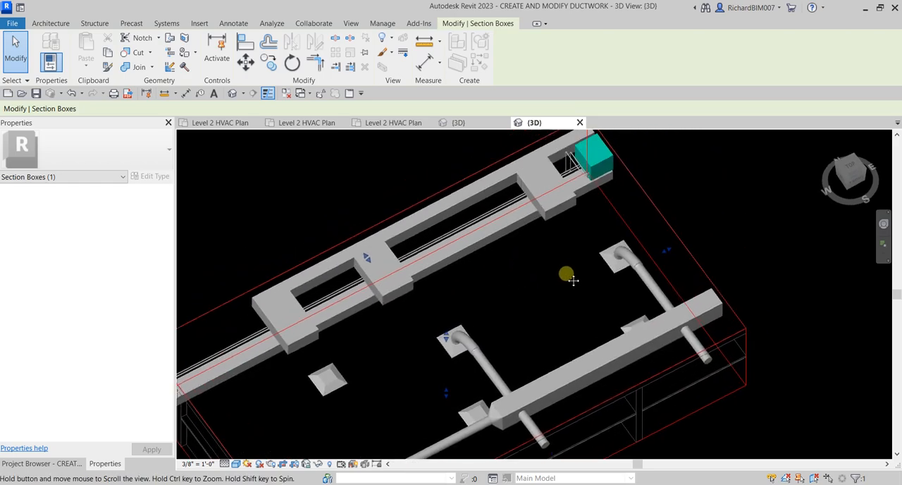
{"action": "left_click_drag", "start_coordinate": [668, 249], "coordinate": [736, 225]}
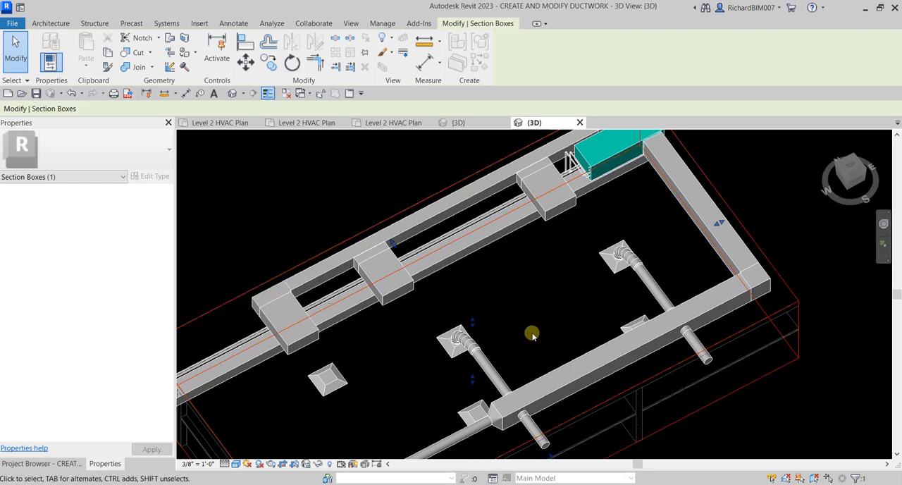
{"action": "middle_click_drag", "start_coordinate": [356, 359], "coordinate": [372, 326], "text": "shift"}
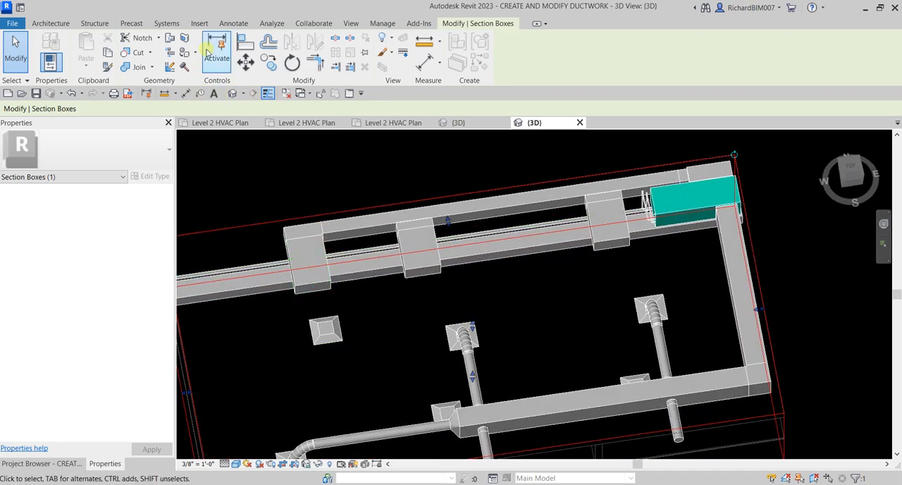
{"action": "left_click", "coordinate": [246, 44]}
{"action": "scroll", "coordinate": [324, 329], "scroll_direction": "up", "scroll_amount": 3}
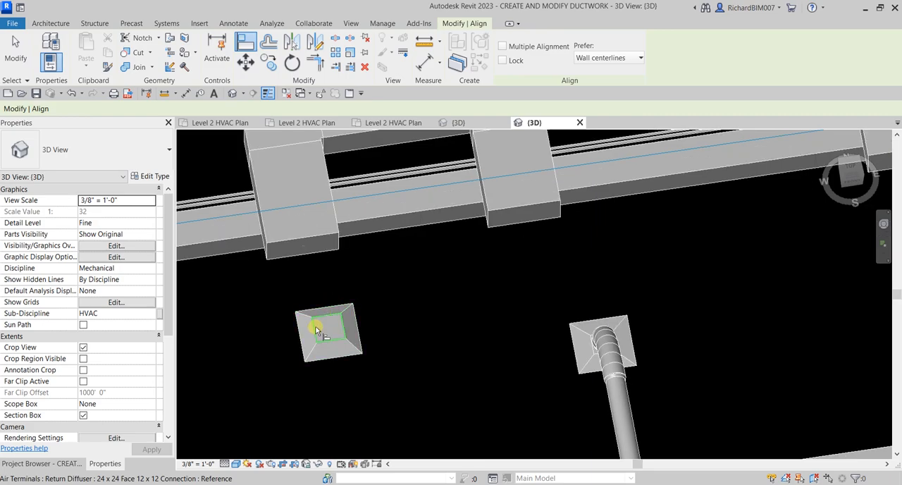
Step: In the Level 2 HVAC Plan, move the 30"x14" return branch duct from its end midpoint to the 100 CFM return diffuser's edge midpoint
{"action": "left_click", "coordinate": [395, 123]}
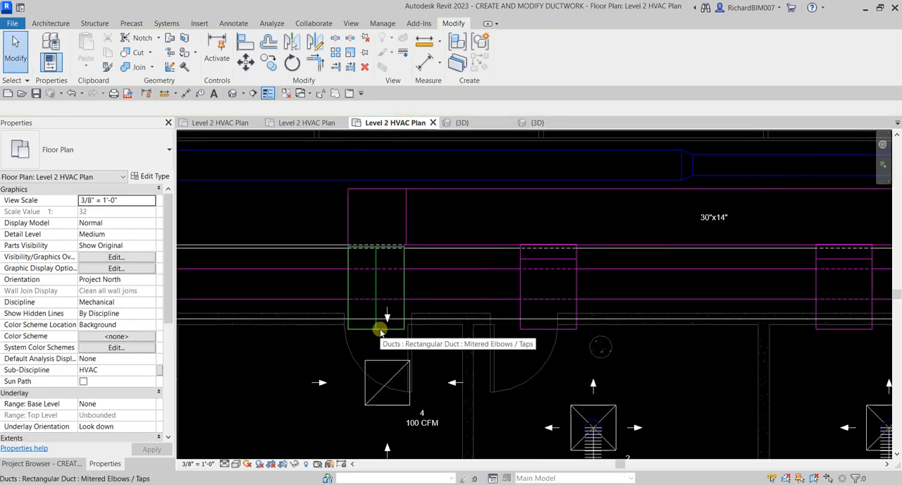
{"action": "left_click", "coordinate": [377, 331]}
{"action": "left_click_drag", "start_coordinate": [376, 330], "coordinate": [386, 359]}
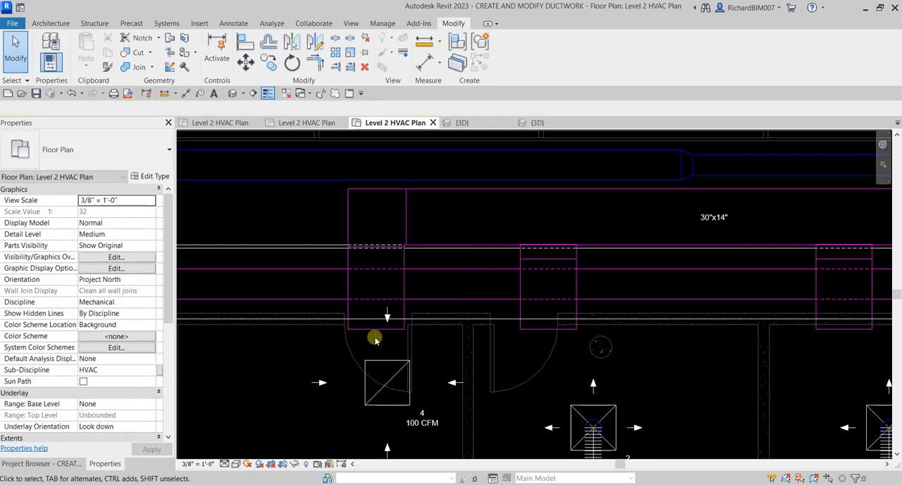
{"action": "left_click", "coordinate": [368, 326]}
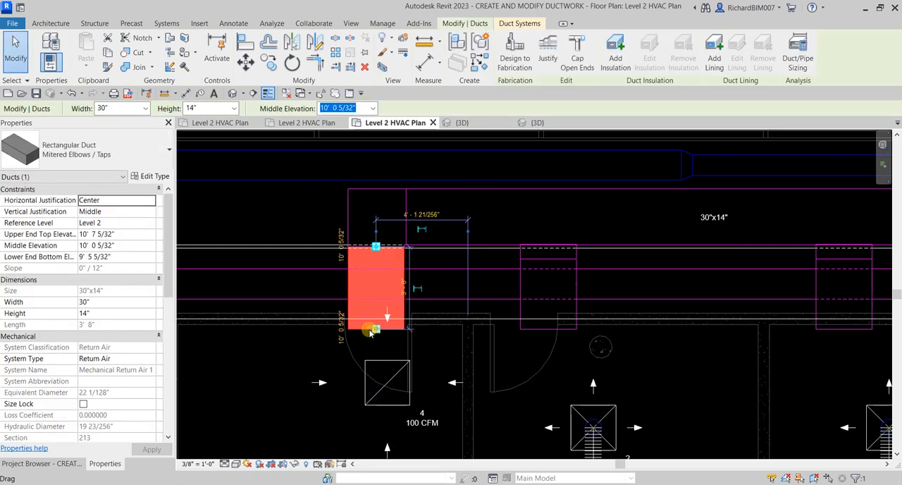
{"action": "left_click", "coordinate": [246, 61]}
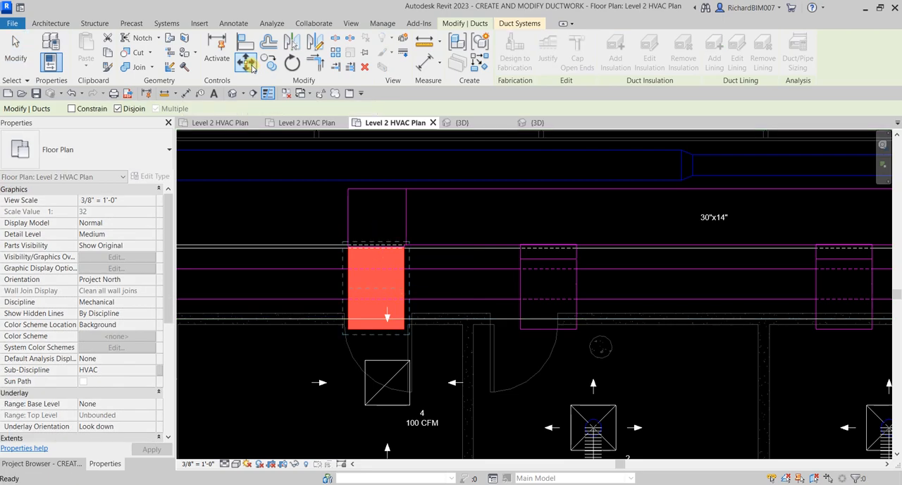
{"action": "left_click", "coordinate": [377, 332]}
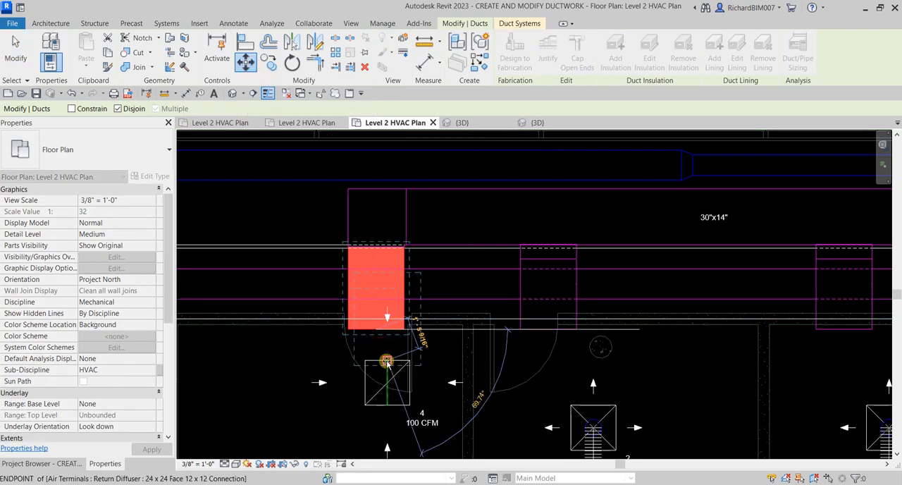
{"action": "left_click", "coordinate": [386, 361]}
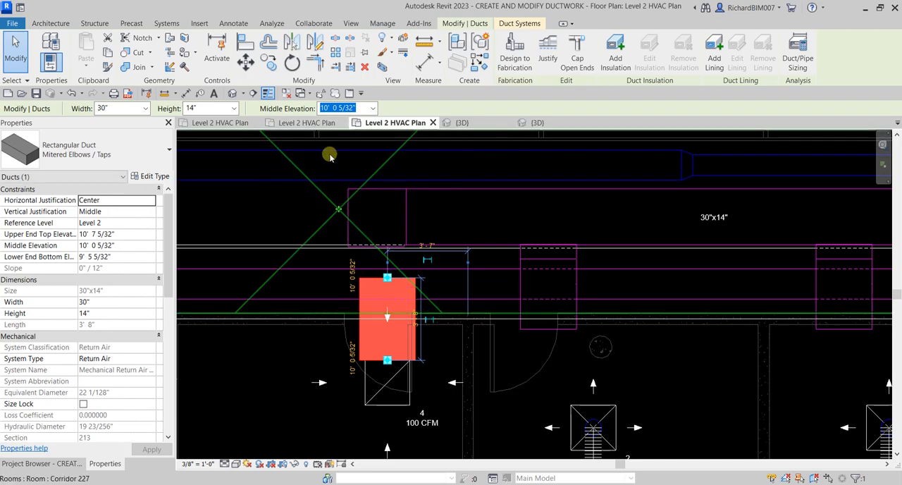
{"action": "key", "text": "Escape"}
Step: In the 3D view, delete the mitered elbow at the end of the return main beside the moved branch
{"action": "left_click", "coordinate": [534, 124]}
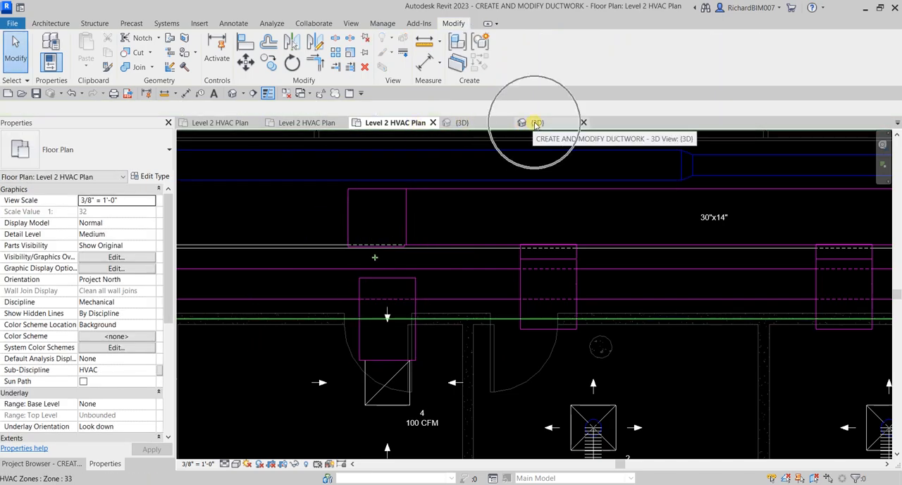
{"action": "middle_click_drag", "start_coordinate": [438, 262], "coordinate": [507, 211], "text": "shift"}
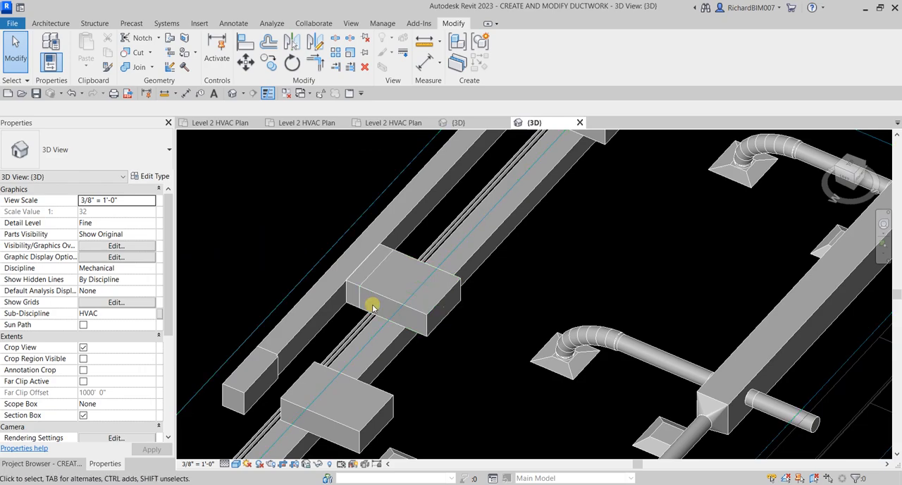
{"action": "middle_click_drag", "start_coordinate": [373, 306], "coordinate": [470, 254]}
{"action": "scroll", "coordinate": [428, 235], "scroll_direction": "down", "scroll_amount": 1}
{"action": "left_click", "coordinate": [411, 233]}
{"action": "scroll", "coordinate": [412, 233], "scroll_direction": "down", "scroll_amount": 1}
{"action": "left_click_drag", "start_coordinate": [454, 221], "coordinate": [285, 150]}
{"action": "scroll", "coordinate": [345, 270], "scroll_direction": "up", "scroll_amount": 2}
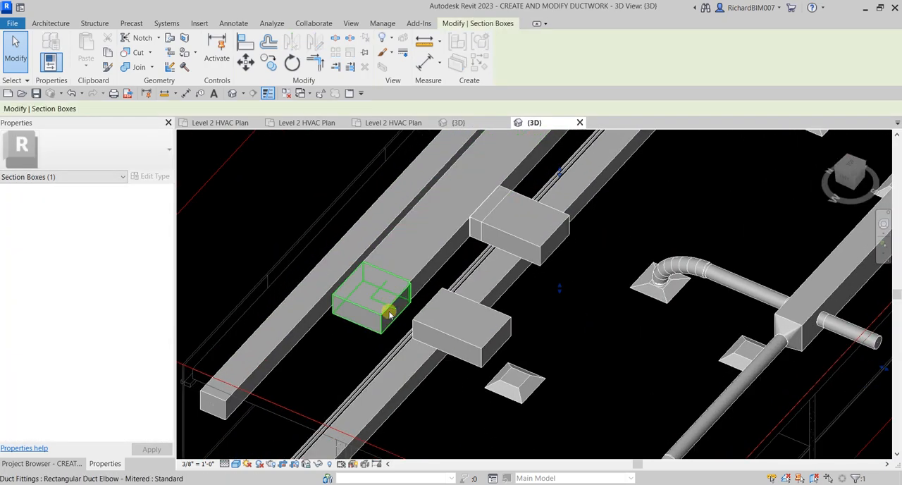
{"action": "left_click", "coordinate": [389, 314]}
{"action": "key", "text": "Escape"}
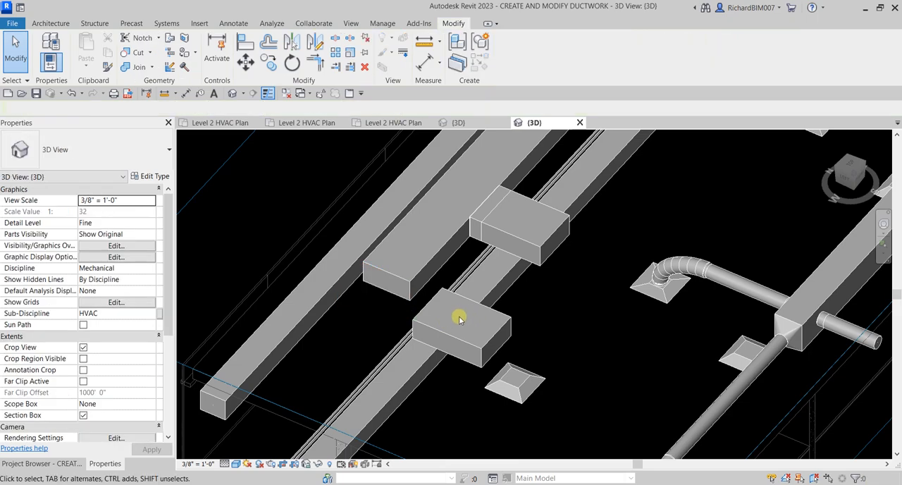
Step: Join the return main and the moved branch duct into a corner with Trim/Extend to Corner
{"action": "scroll", "coordinate": [427, 298], "scroll_direction": "up", "scroll_amount": 2}
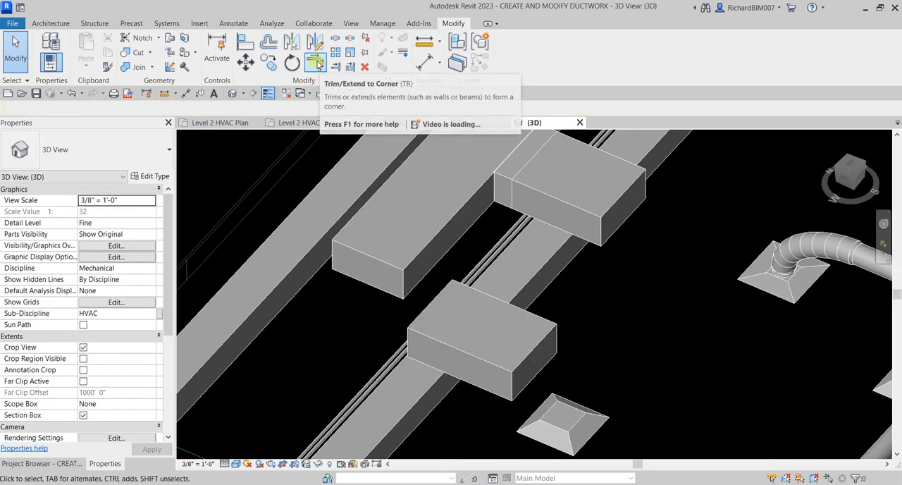
{"action": "left_click", "coordinate": [315, 62]}
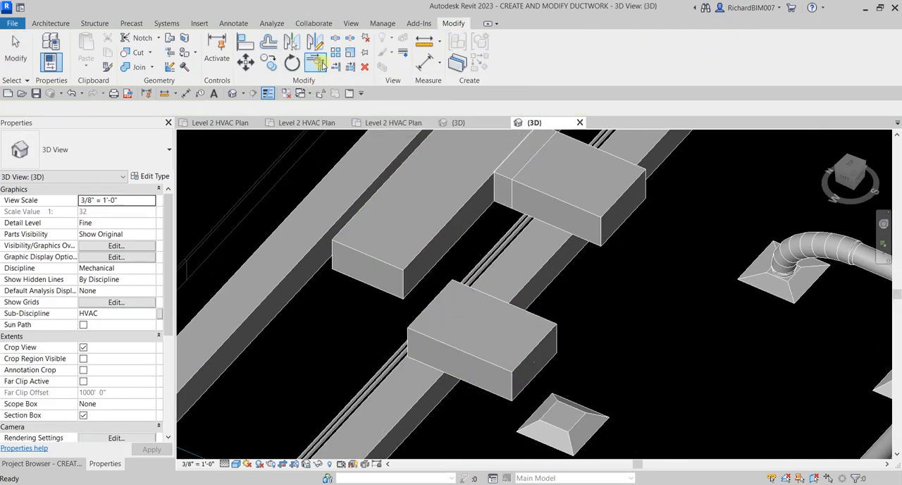
{"action": "left_click", "coordinate": [463, 210]}
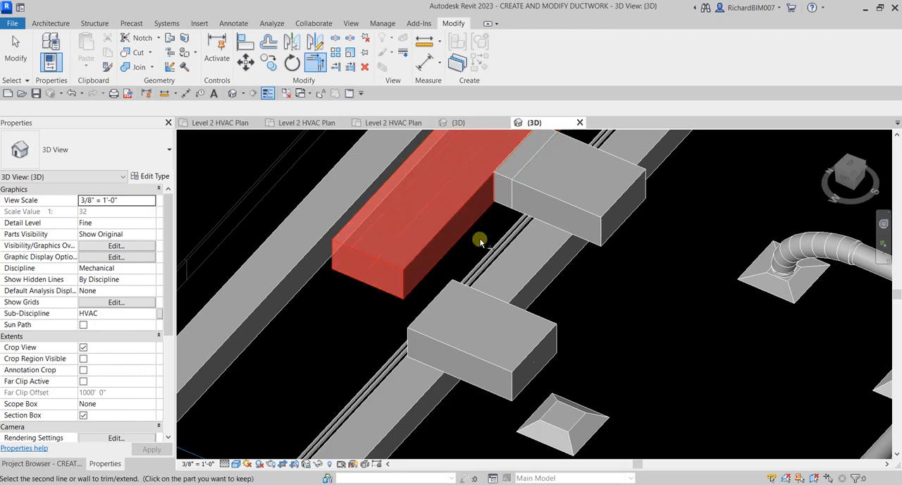
{"action": "left_click", "coordinate": [488, 294]}
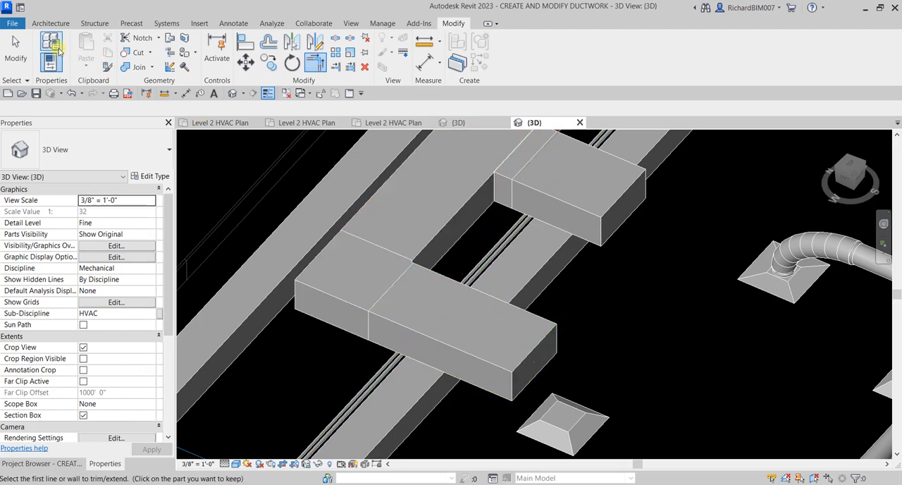
{"action": "left_click", "coordinate": [20, 52]}
Step: Split the return branch duct between its new elbow and its open end
{"action": "middle_click_drag", "start_coordinate": [540, 310], "coordinate": [399, 107], "text": "shift"}
{"action": "left_click", "coordinate": [336, 42]}
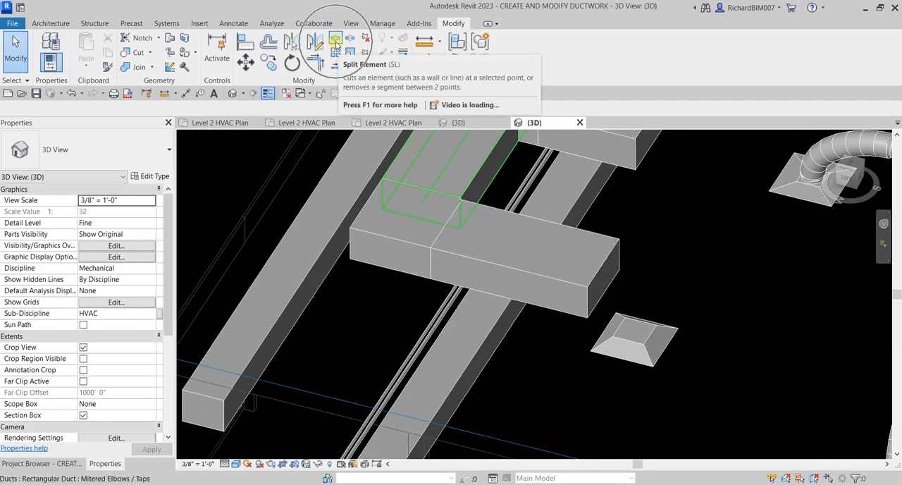
{"action": "left_click", "coordinate": [494, 261]}
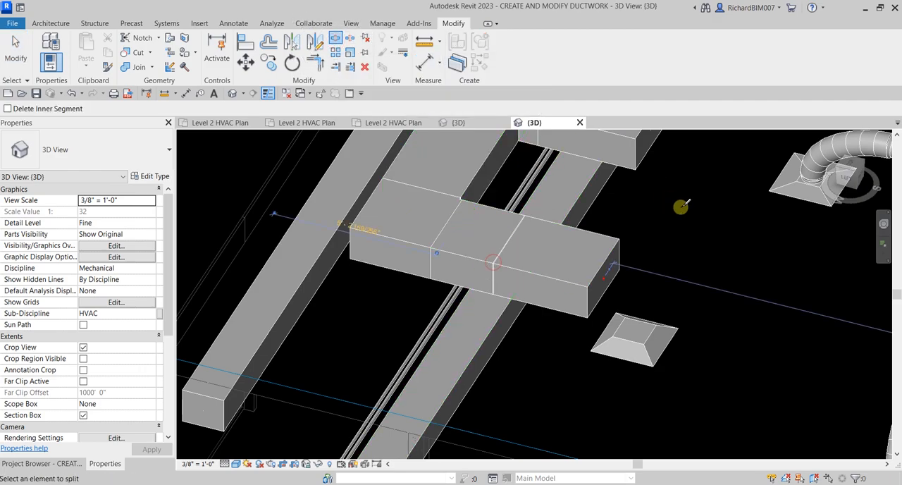
{"action": "key", "text": "Escape"}
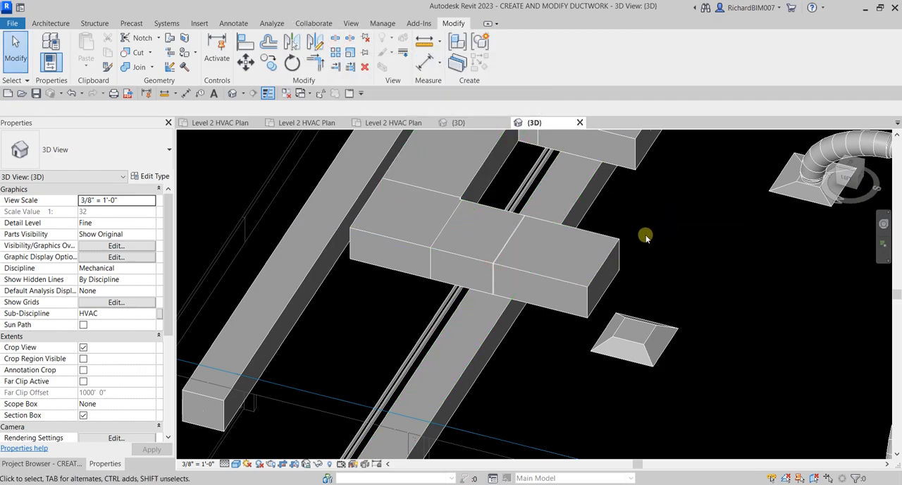
Step: Delete the outer segment of the split branch duct and the leftover fitting on its open end
{"action": "left_click", "coordinate": [615, 254]}
{"action": "key", "text": "Delete"}
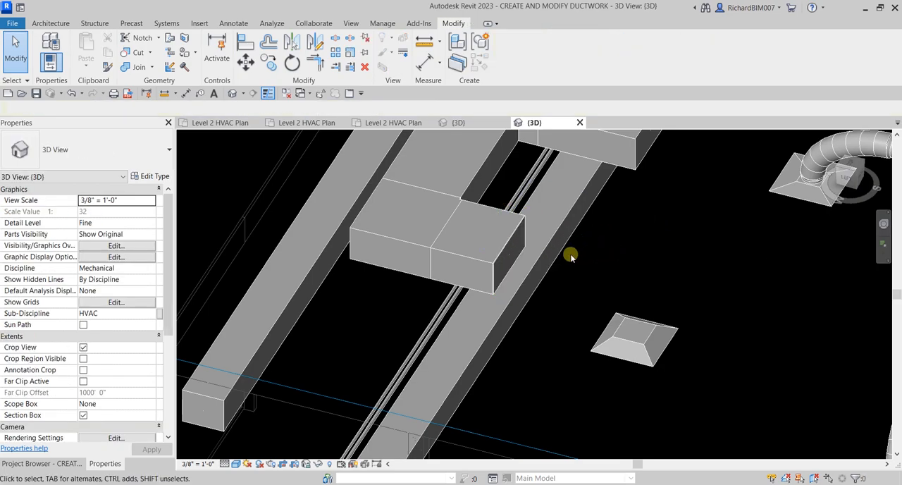
{"action": "left_click", "coordinate": [520, 257]}
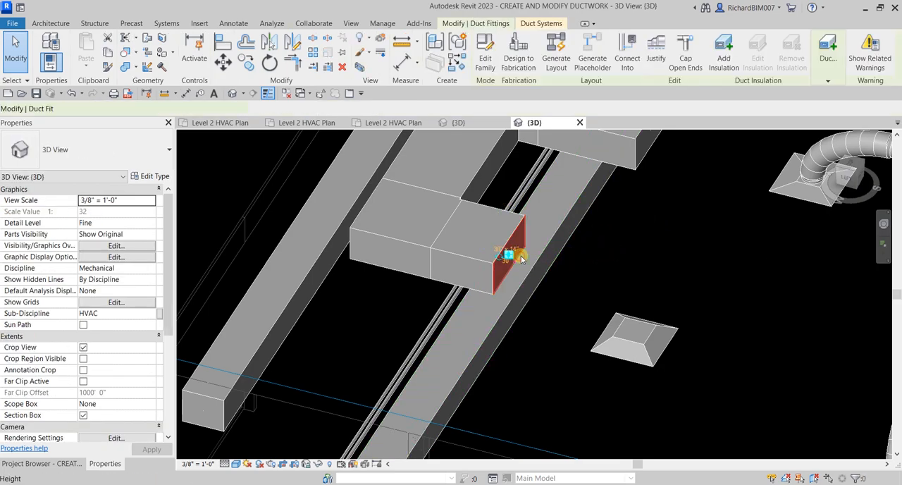
{"action": "key", "text": "Delete"}
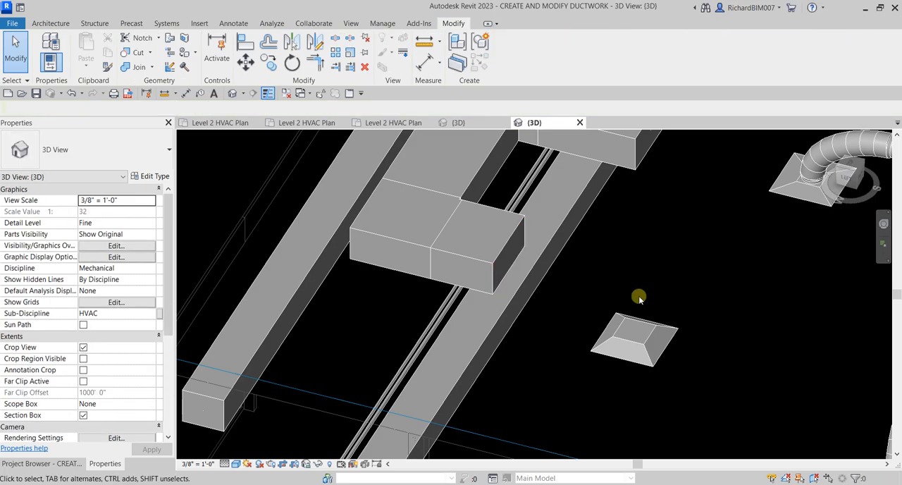
Step: In the Level 2 HVAC Plan, draw a 30" round flex duct from the branch duct's open end to the 100 CFM return diffuser
{"action": "left_click", "coordinate": [506, 253]}
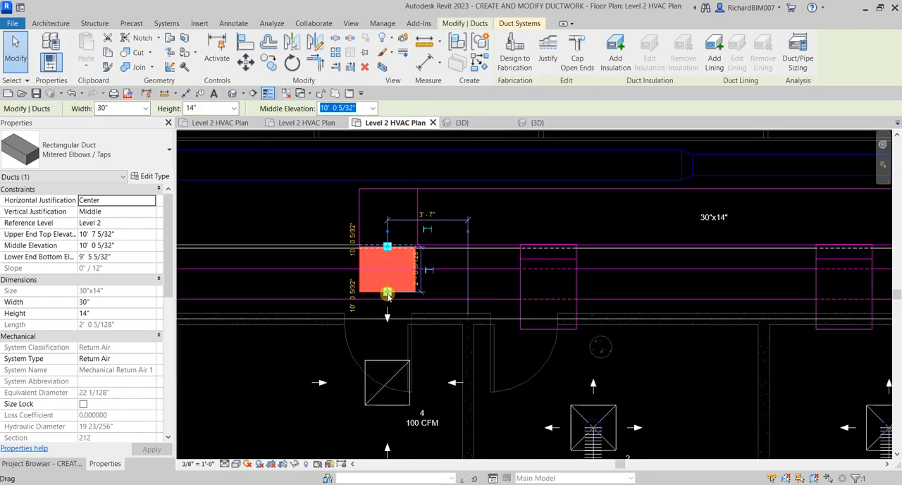
{"action": "right_click", "coordinate": [387, 295]}
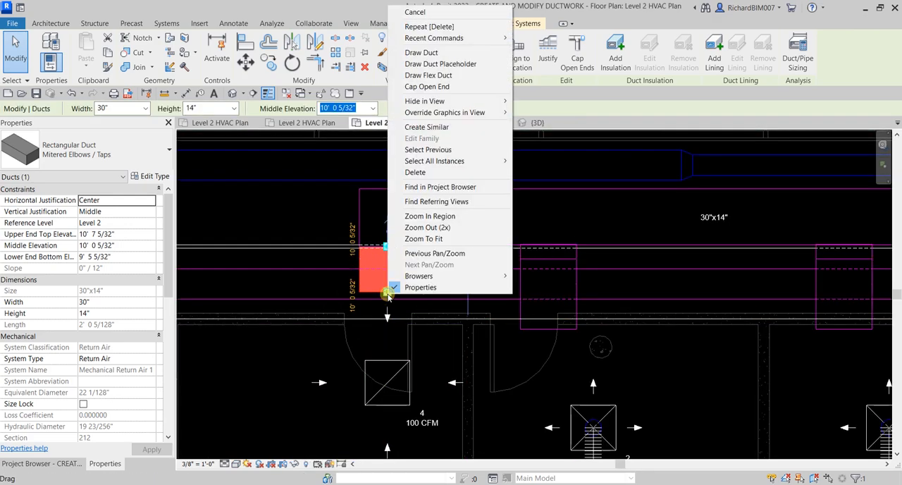
{"action": "left_click", "coordinate": [437, 76]}
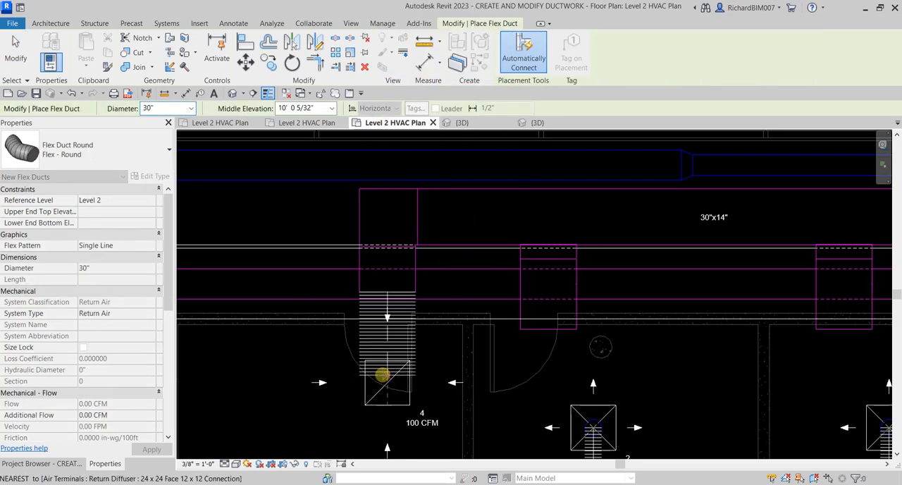
{"action": "left_click", "coordinate": [286, 398]}
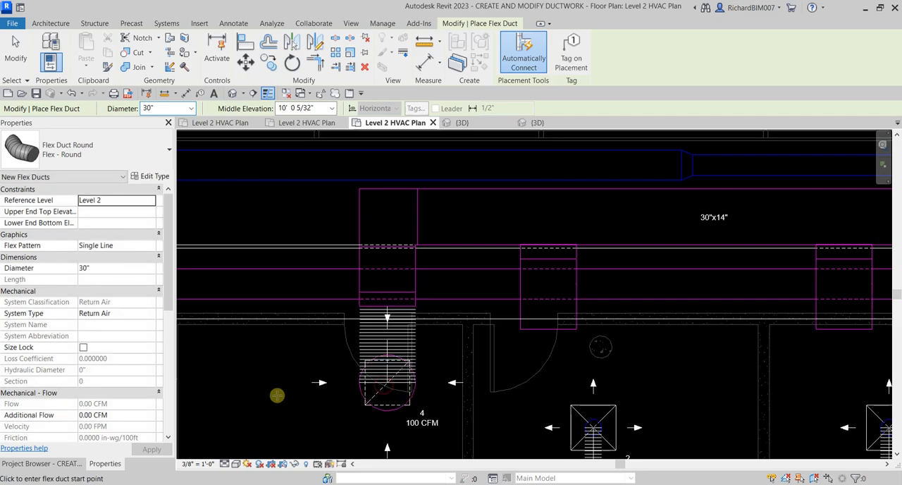
Step: In the 3D view, set the new return flex duct's diameter to 15"
{"action": "left_click", "coordinate": [537, 123]}
{"action": "middle_click_drag", "start_coordinate": [604, 312], "coordinate": [566, 290], "text": "shift"}
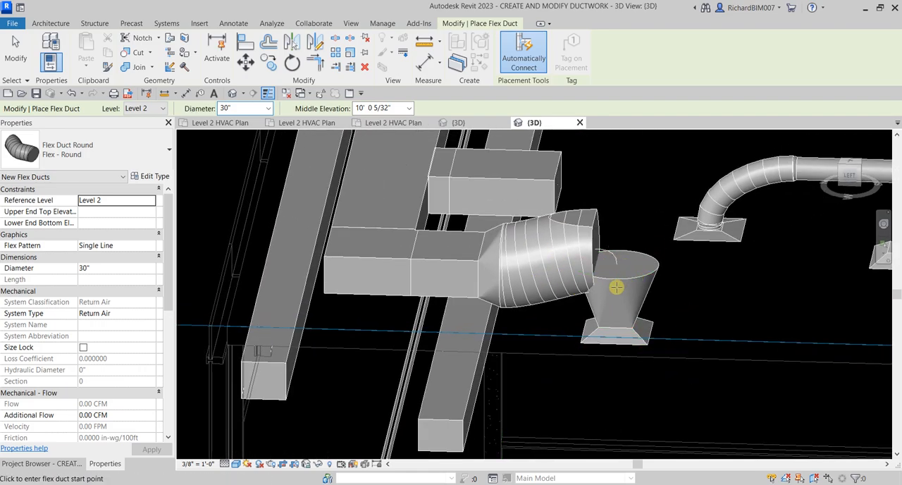
{"action": "key", "text": "Escape"}
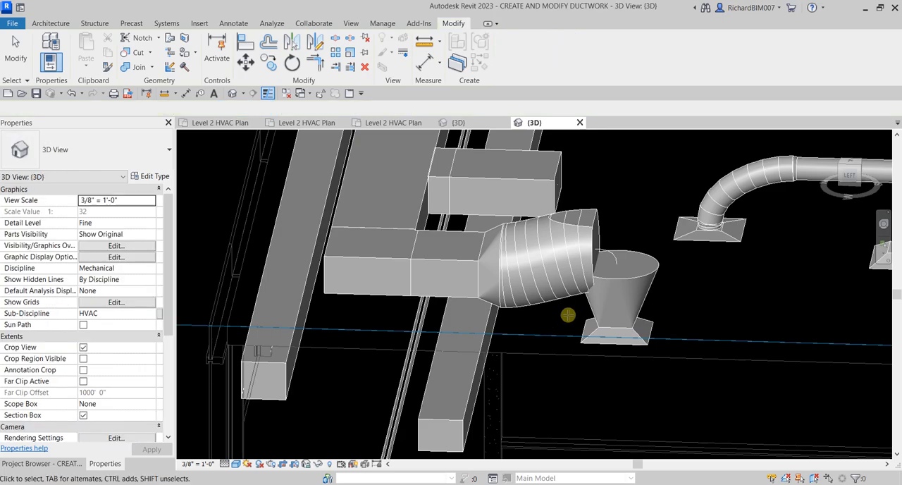
{"action": "left_click", "coordinate": [554, 303]}
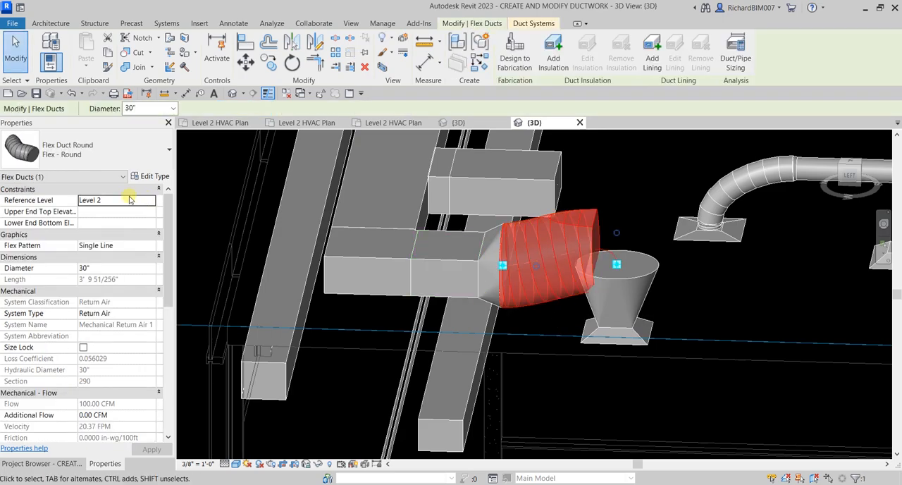
{"action": "left_click", "coordinate": [174, 108]}
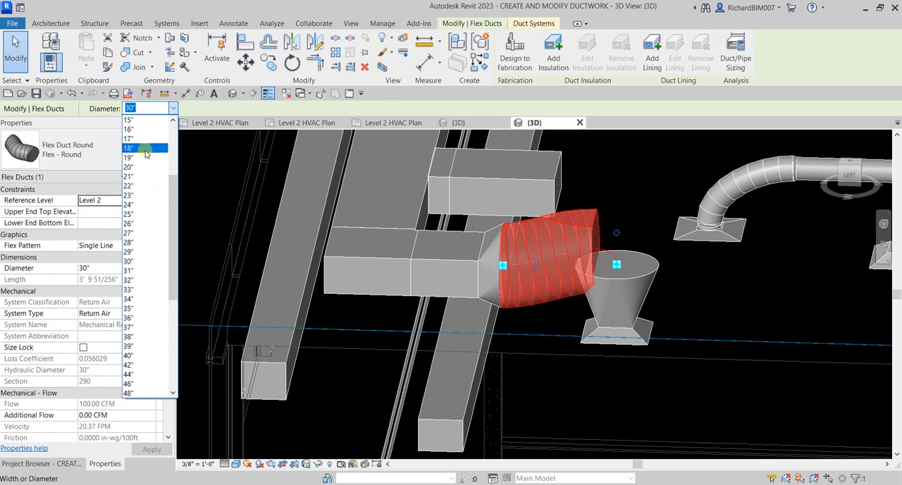
{"action": "scroll", "coordinate": [145, 158], "scroll_direction": "up", "scroll_amount": 1}
{"action": "left_click", "coordinate": [146, 149]}
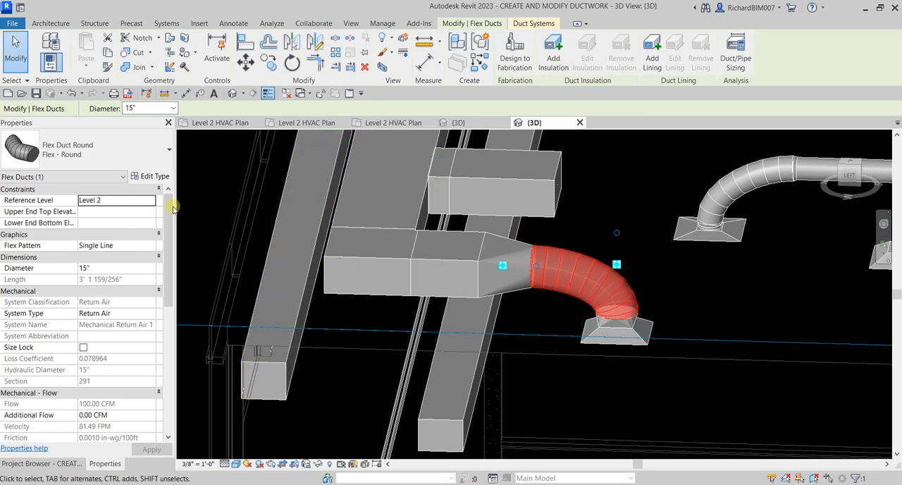
Step: Set the return flex duct's diameter to 10" and inspect its connection to the branch duct and diffuser
{"action": "left_click", "coordinate": [173, 108]}
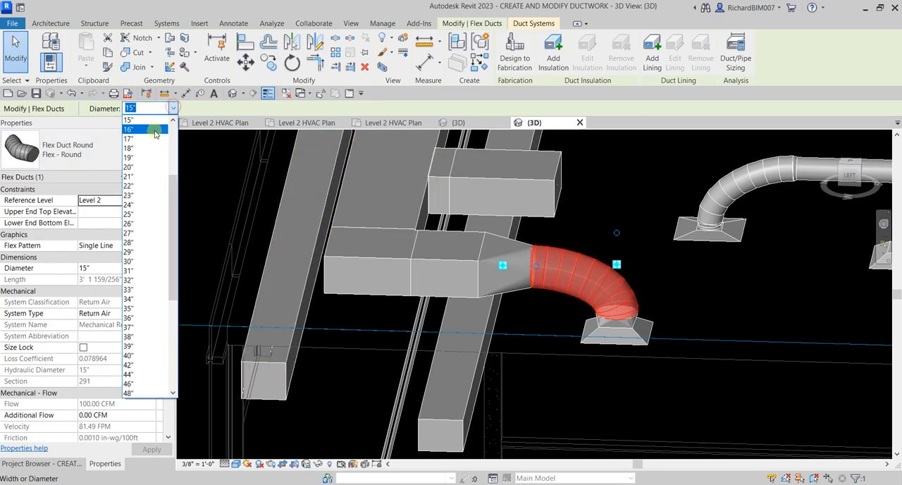
{"action": "scroll", "coordinate": [156, 133], "scroll_direction": "up", "scroll_amount": 2}
{"action": "left_click", "coordinate": [155, 131]}
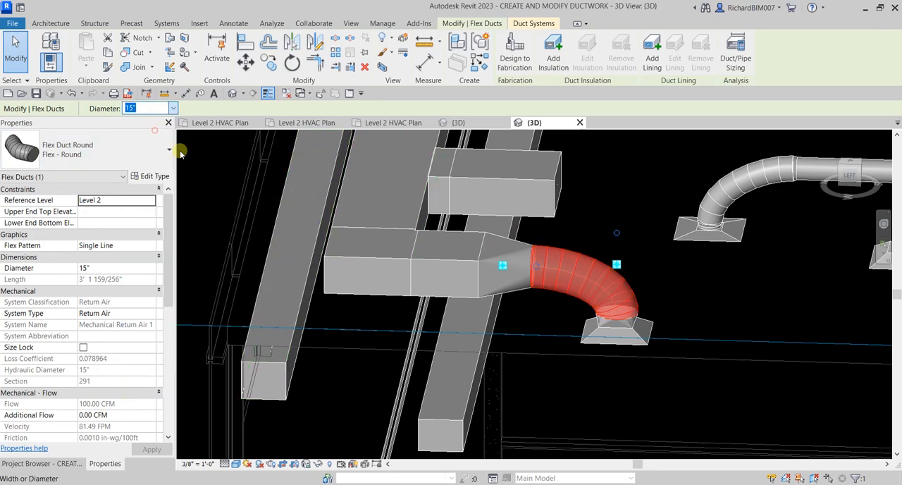
{"action": "left_click", "coordinate": [687, 294]}
{"action": "middle_click_drag", "start_coordinate": [688, 294], "coordinate": [572, 301], "text": "shift"}
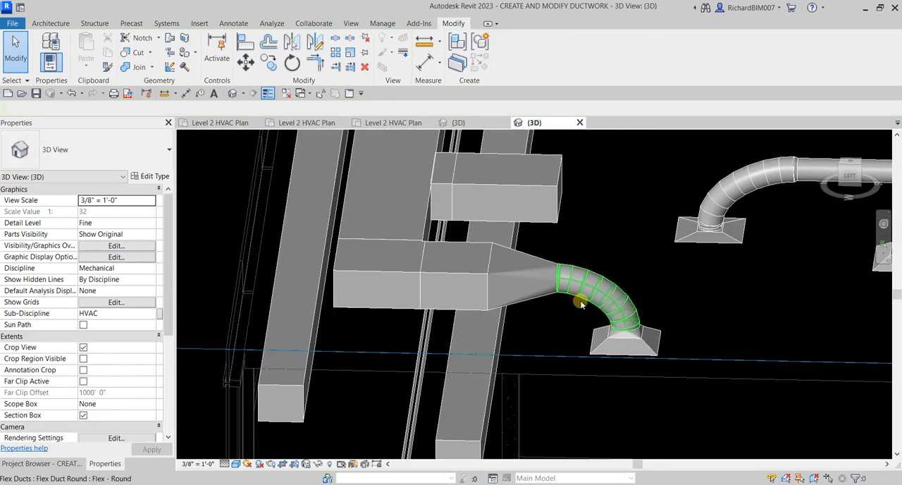
{"action": "left_click", "coordinate": [582, 303]}
{"action": "middle_click_drag", "start_coordinate": [670, 336], "coordinate": [589, 310], "text": "shift"}
{"action": "scroll", "coordinate": [544, 278], "scroll_direction": "up", "scroll_amount": 3}
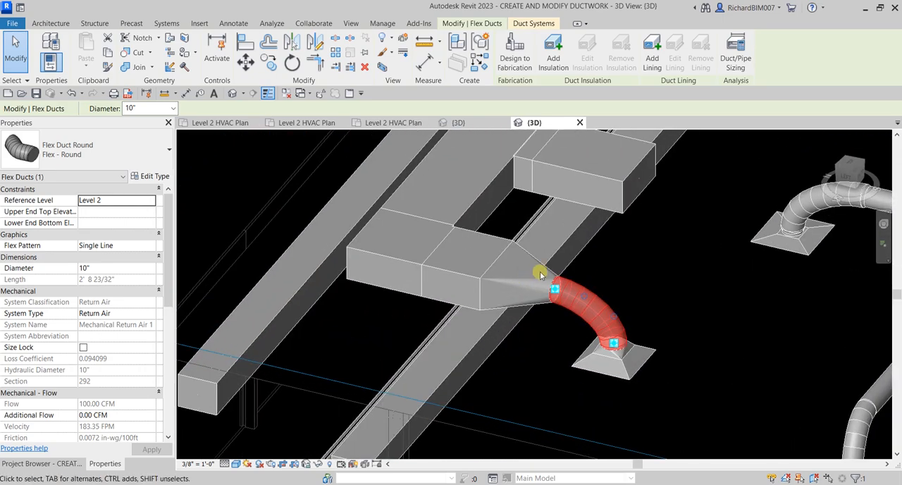
Step: Duplicate the type of the rectangular-to-round transition on the return branch duct as "30 Degree"
{"action": "left_click", "coordinate": [551, 275]}
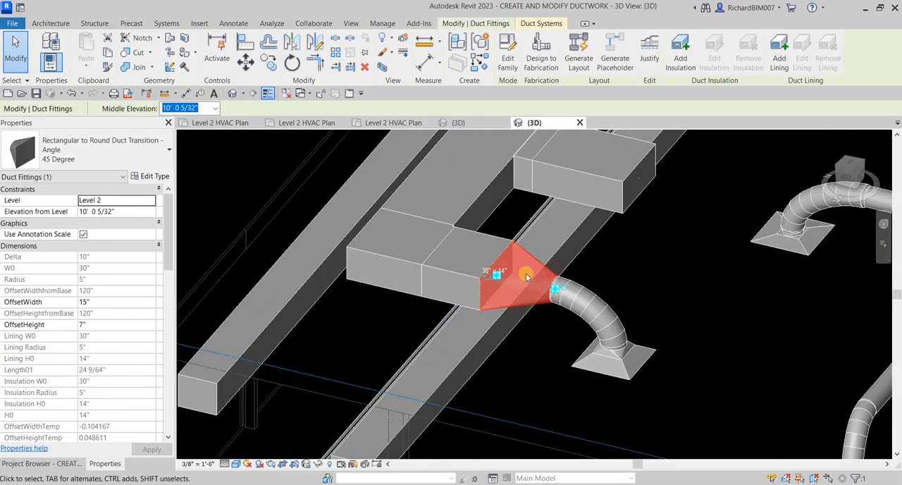
{"action": "left_click", "coordinate": [98, 153]}
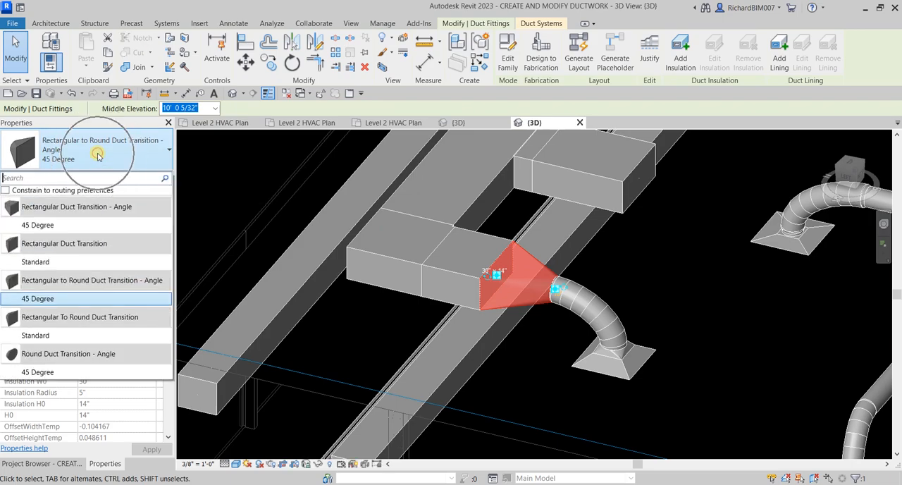
{"action": "left_click", "coordinate": [60, 299]}
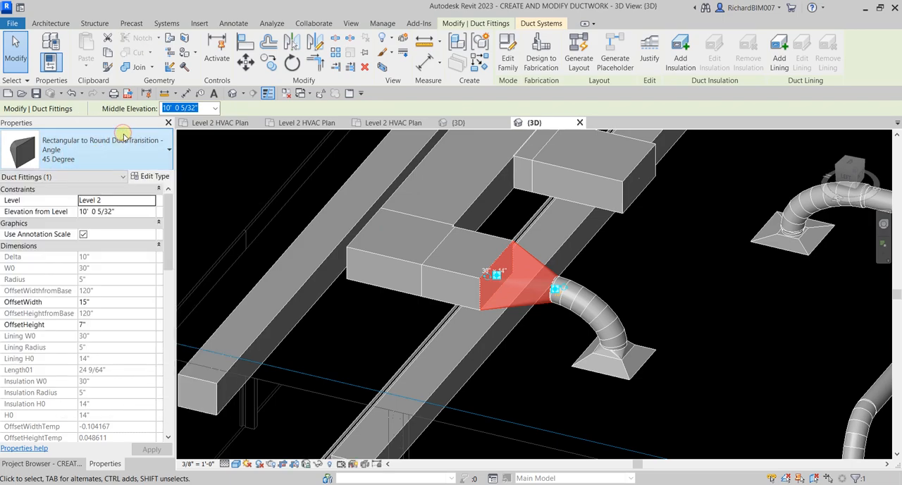
{"action": "scroll", "coordinate": [116, 326], "scroll_direction": "down", "scroll_amount": 5}
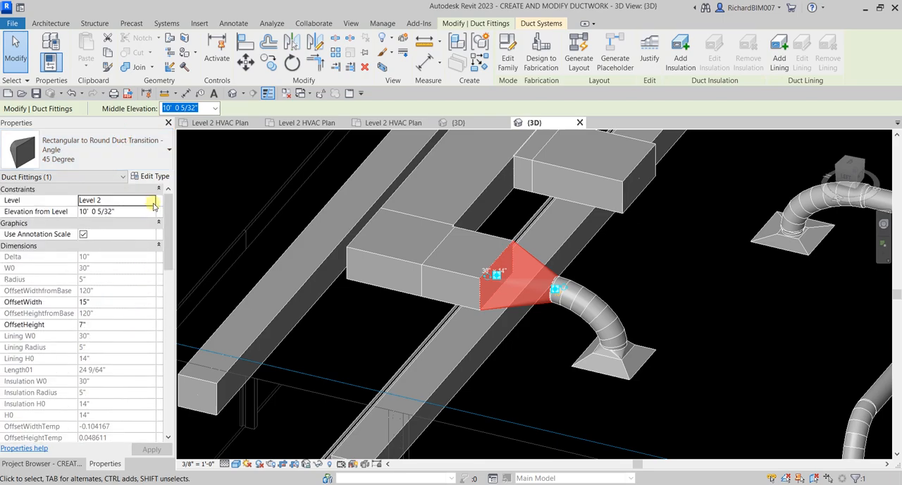
{"action": "left_click", "coordinate": [150, 177]}
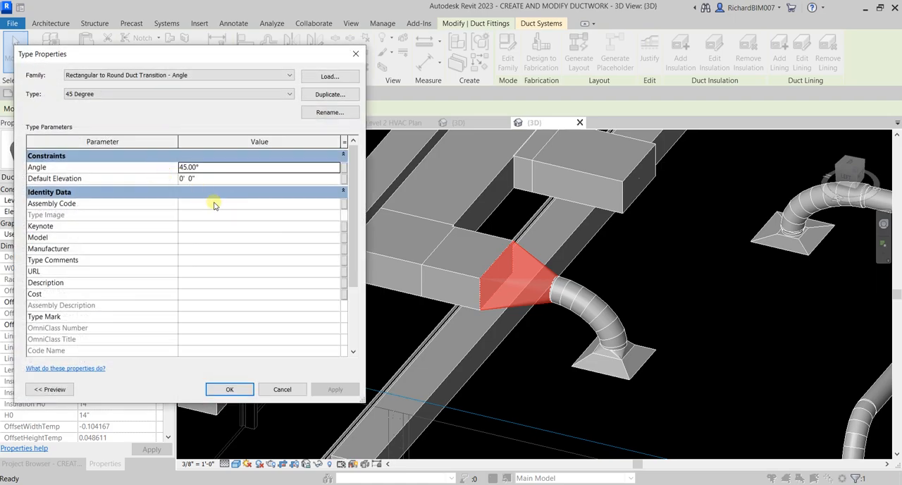
{"action": "left_click", "coordinate": [222, 98]}
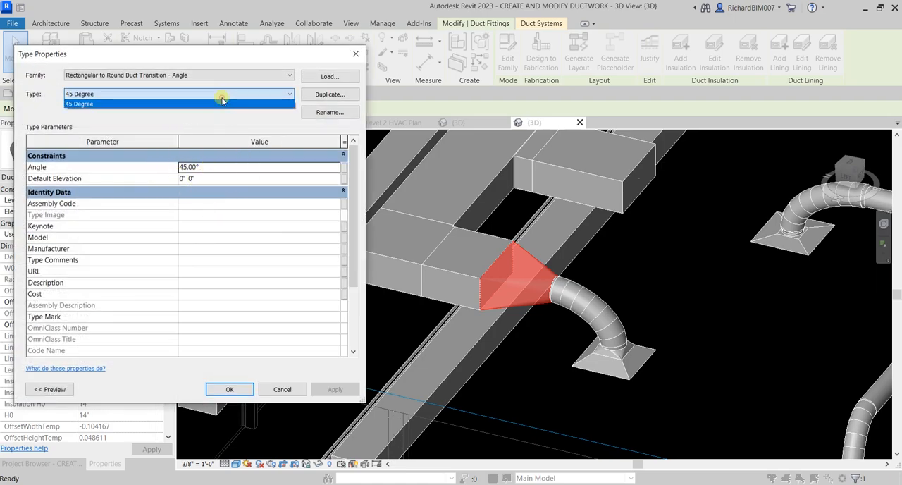
{"action": "left_click", "coordinate": [319, 97]}
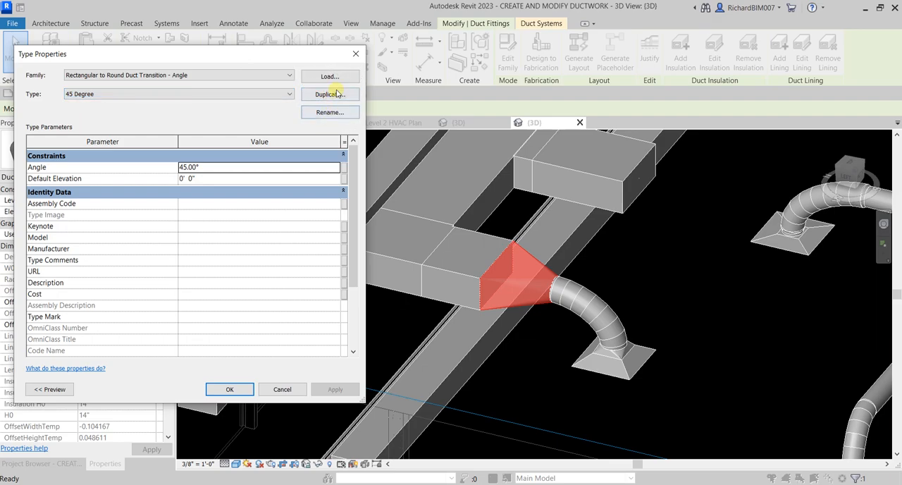
{"action": "left_click", "coordinate": [337, 95]}
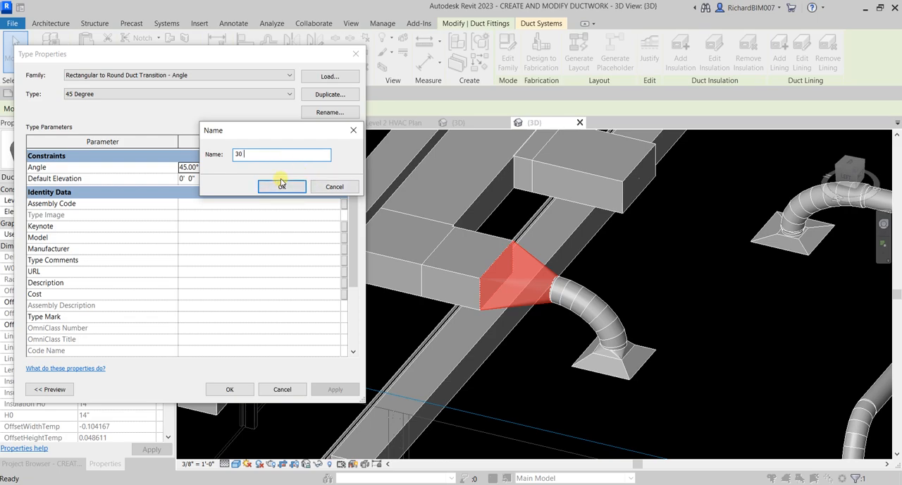
{"action": "type", "text": "30"}
{"action": "key", "text": "Caps_Lock"}
{"action": "key", "text": "Caps_Lock"}
{"action": "type", "text": "D"}
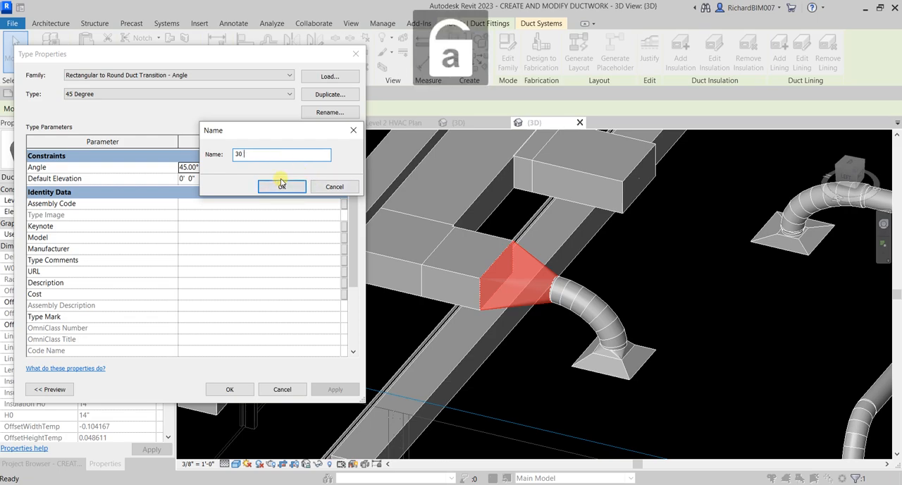
{"action": "type", "text": "egree"}
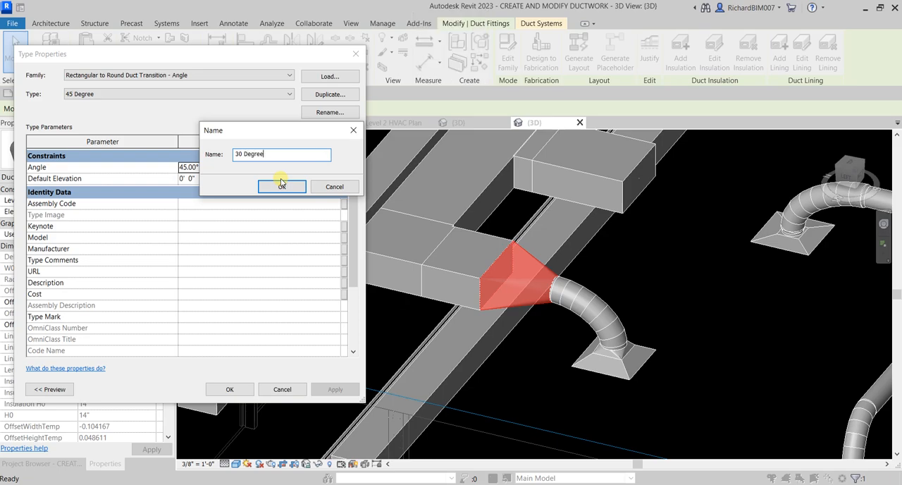
{"action": "left_click", "coordinate": [282, 187]}
Step: Set the 30 Degree transition type's angle to 30° and apply it to the fitting
{"action": "left_click", "coordinate": [230, 169]}
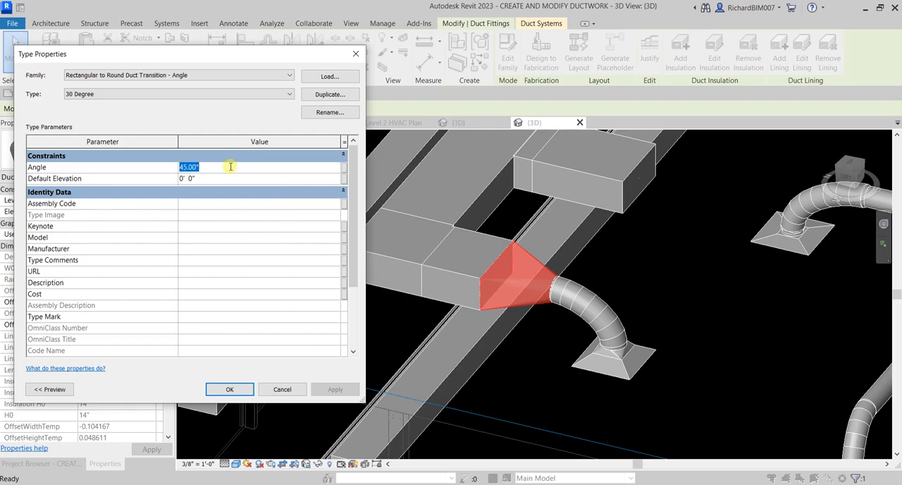
{"action": "type", "text": "30"}
{"action": "left_click", "coordinate": [231, 389]}
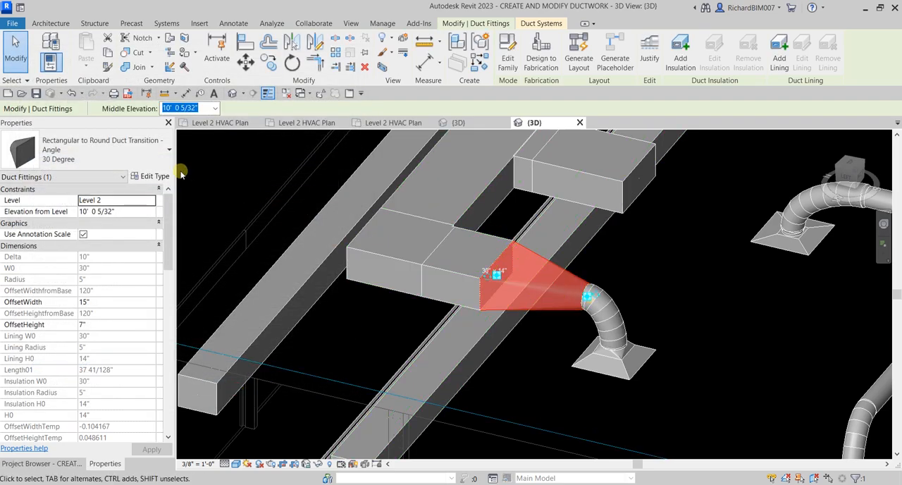
Step: Switch the return branch transition back to the 45 Degree type
{"action": "left_click", "coordinate": [99, 149]}
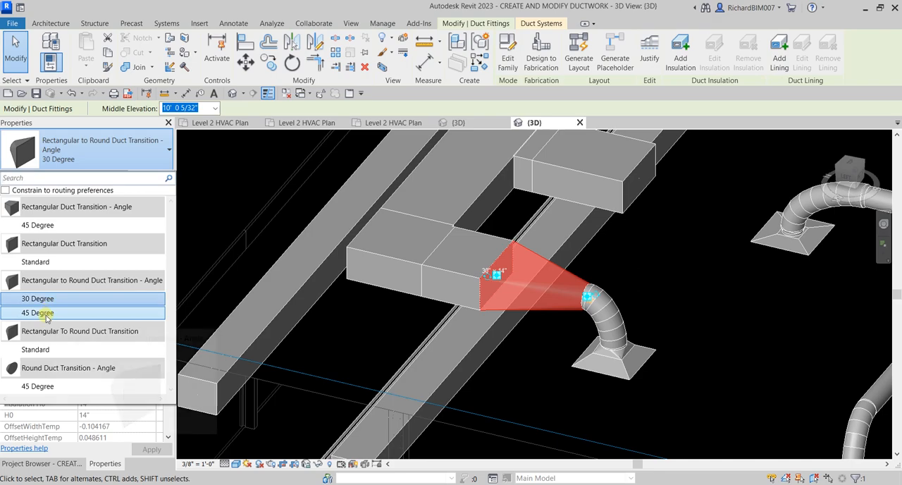
{"action": "left_click", "coordinate": [46, 314]}
{"action": "left_click", "coordinate": [616, 265]}
Step: Set the 3D view's discipline to Coordination
{"action": "middle_click_drag", "start_coordinate": [616, 265], "coordinate": [594, 303], "text": "shift"}
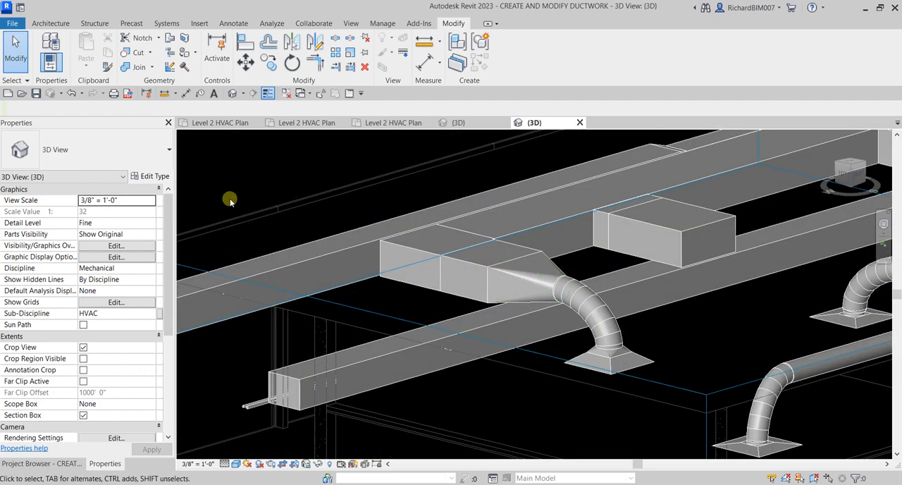
{"action": "left_click", "coordinate": [144, 269]}
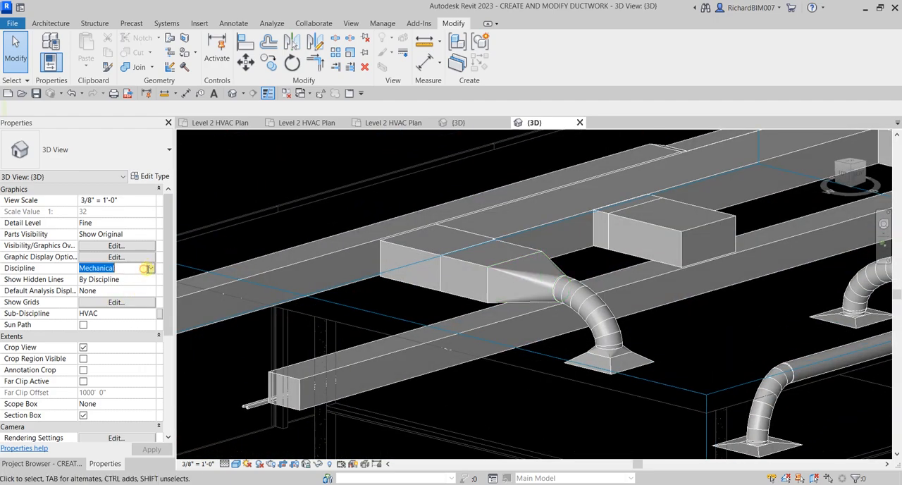
{"action": "left_click", "coordinate": [150, 270]}
{"action": "left_click", "coordinate": [104, 326]}
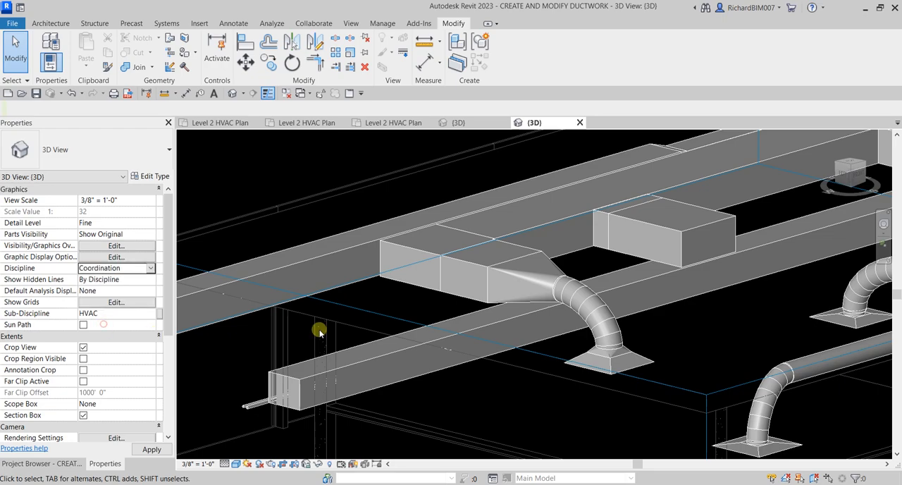
Step: From the front, lower the section box's upper face through the Generic - 12" floor slab to expose the ductwork and walls
{"action": "middle_click_drag", "start_coordinate": [501, 294], "coordinate": [404, 273], "text": "shift"}
{"action": "left_click", "coordinate": [850, 174]}
{"action": "scroll", "coordinate": [514, 296], "scroll_direction": "up", "scroll_amount": 5}
{"action": "scroll", "coordinate": [564, 282], "scroll_direction": "up", "scroll_amount": 1}
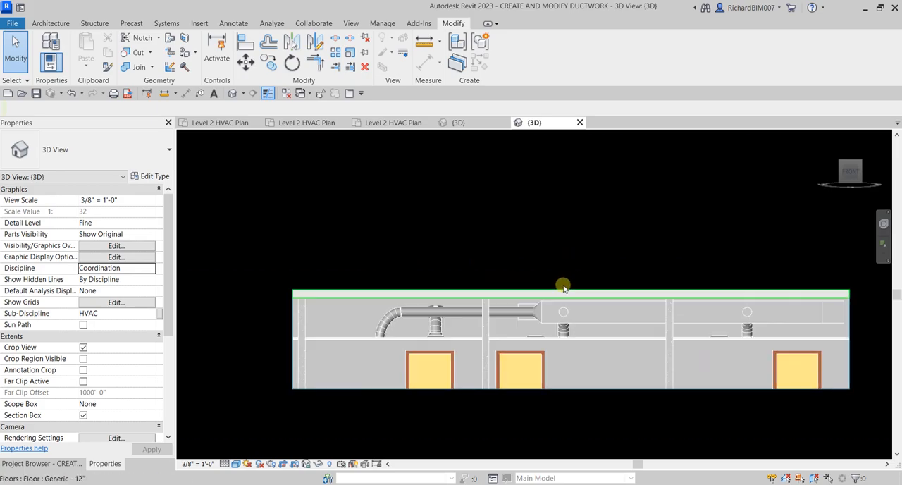
{"action": "left_click", "coordinate": [562, 294]}
{"action": "scroll", "coordinate": [557, 285], "scroll_direction": "up", "scroll_amount": 3}
{"action": "left_click", "coordinate": [442, 237]}
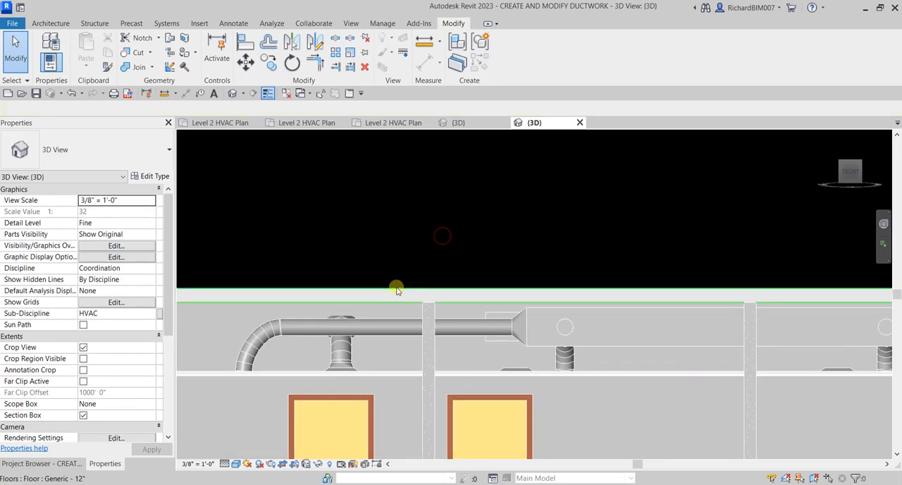
{"action": "scroll", "coordinate": [405, 267], "scroll_direction": "down", "scroll_amount": 2}
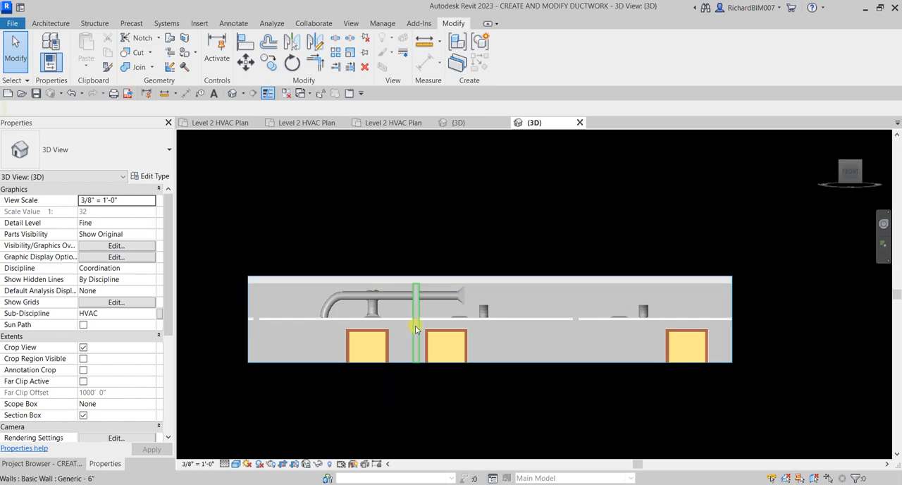
{"action": "left_click", "coordinate": [728, 364]}
{"action": "scroll", "coordinate": [534, 283], "scroll_direction": "up", "scroll_amount": 3}
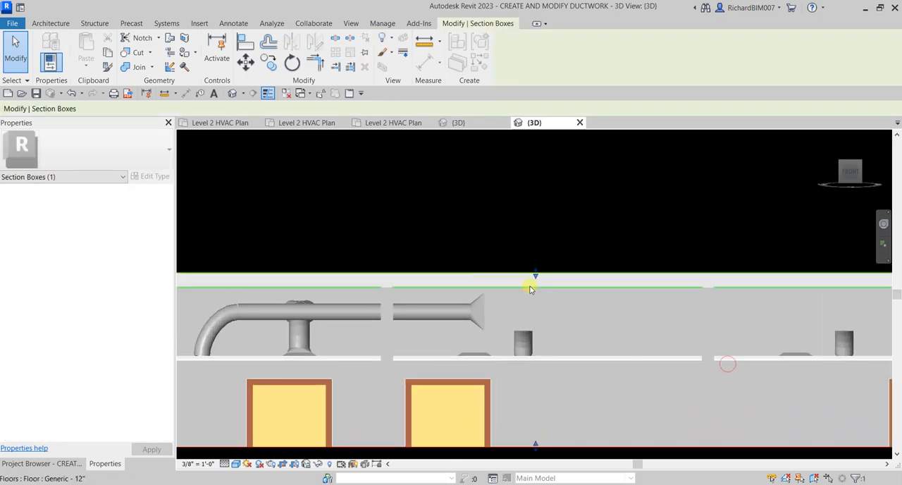
{"action": "left_click_drag", "start_coordinate": [535, 278], "coordinate": [535, 290]}
Step: Nudge the 45 Degree return transition away from the diffuser until it clears the wall
{"action": "middle_click_drag", "start_coordinate": [403, 278], "coordinate": [509, 361], "text": "shift"}
{"action": "middle_click_drag", "start_coordinate": [565, 387], "coordinate": [548, 316]}
{"action": "middle_click_drag", "start_coordinate": [571, 343], "coordinate": [495, 251]}
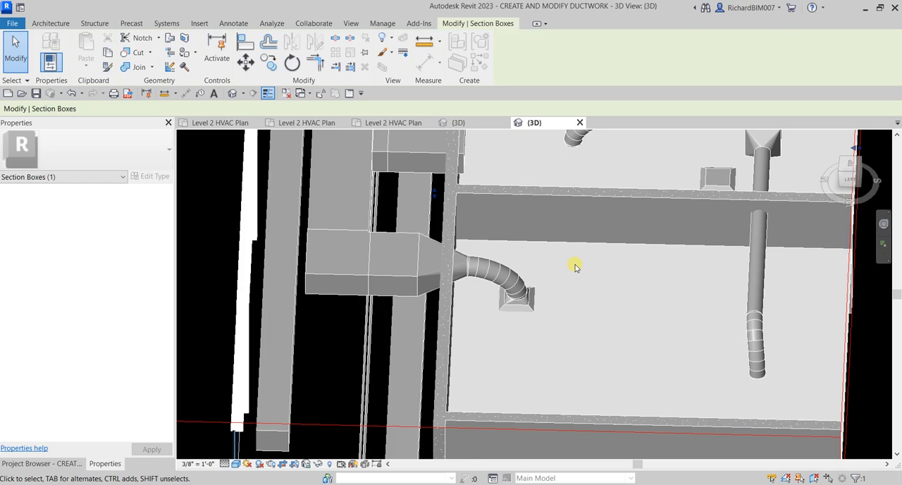
{"action": "middle_click_drag", "start_coordinate": [570, 273], "coordinate": [438, 248], "text": "shift"}
{"action": "middle_click_drag", "start_coordinate": [365, 221], "coordinate": [407, 250]}
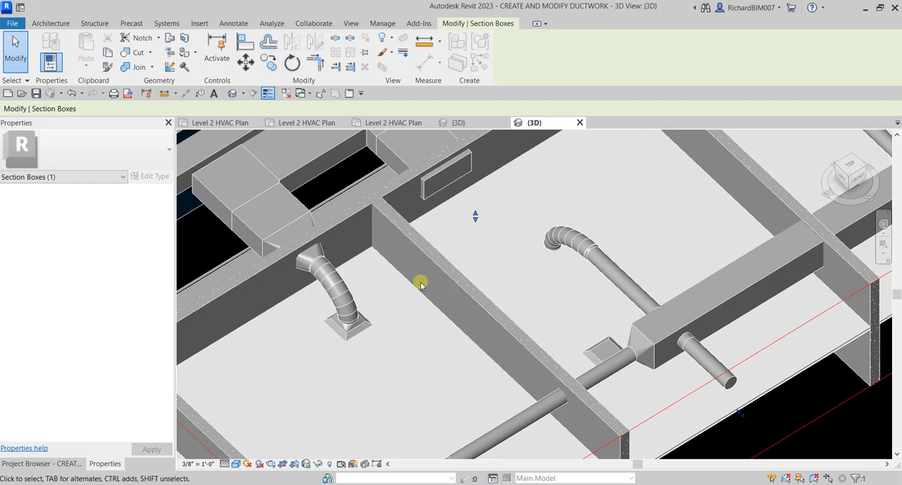
{"action": "middle_click_drag", "start_coordinate": [322, 265], "coordinate": [423, 317], "text": "shift"}
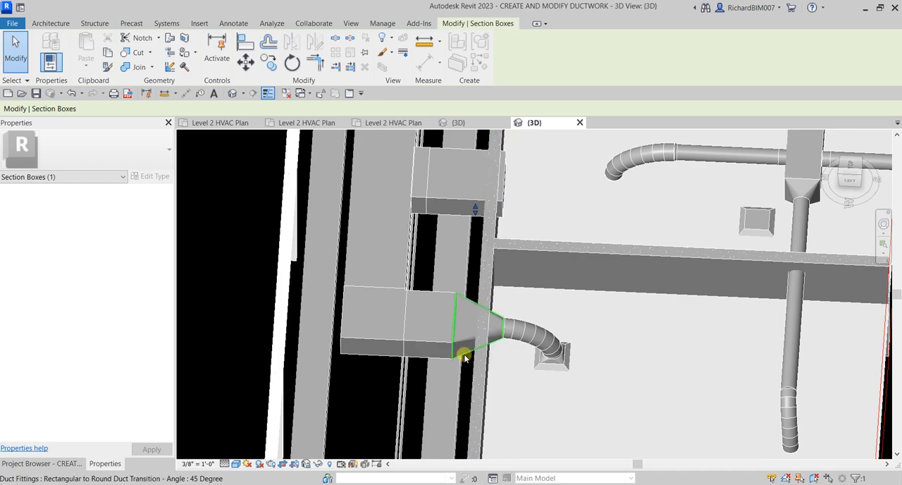
{"action": "left_click", "coordinate": [498, 356]}
{"action": "middle_click_drag", "start_coordinate": [497, 356], "coordinate": [515, 376], "text": "shift"}
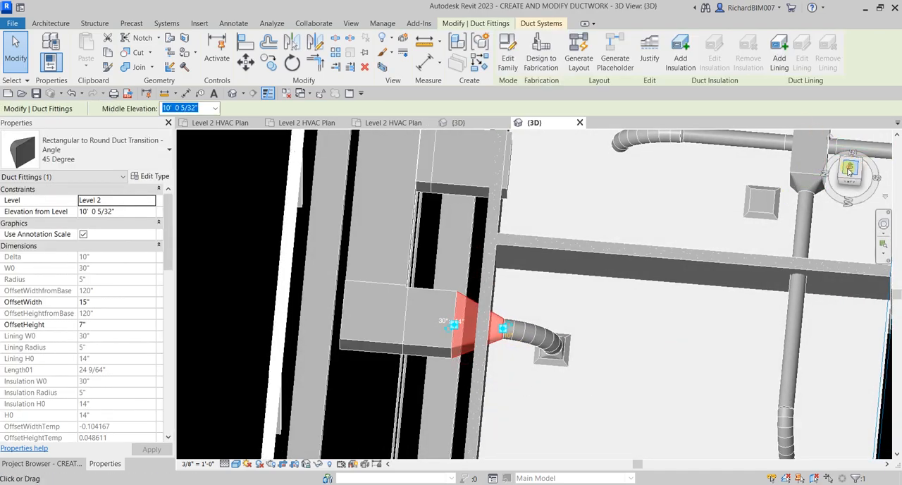
{"action": "left_click", "coordinate": [850, 168]}
{"action": "scroll", "coordinate": [544, 288], "scroll_direction": "down", "scroll_amount": 2}
{"action": "middle_click_drag", "start_coordinate": [555, 283], "coordinate": [669, 272]}
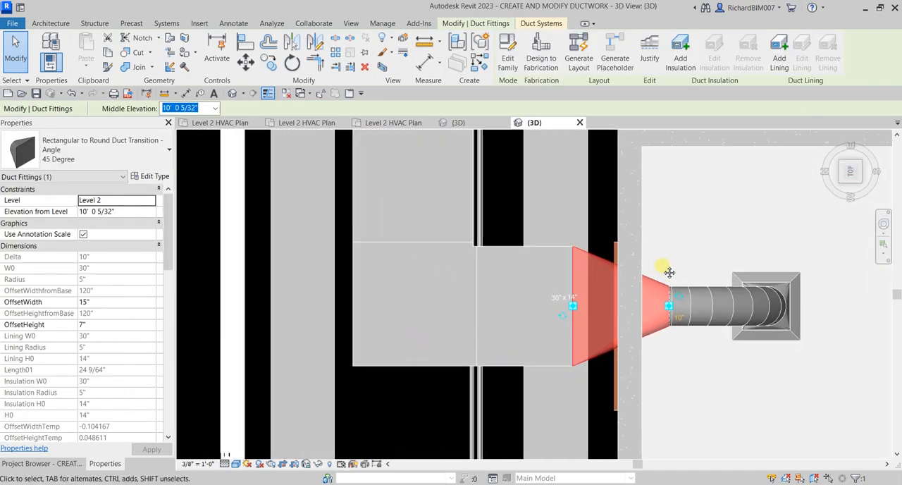
{"action": "key", "text": "Left"}
{"action": "key", "text": "Left"}
{"action": "key", "text": "Left"}
{"action": "key", "text": "Left"}
{"action": "key", "text": "Left"}
{"action": "key", "text": "Left"}
{"action": "key", "text": "Left"}
{"action": "key", "text": "Left"}
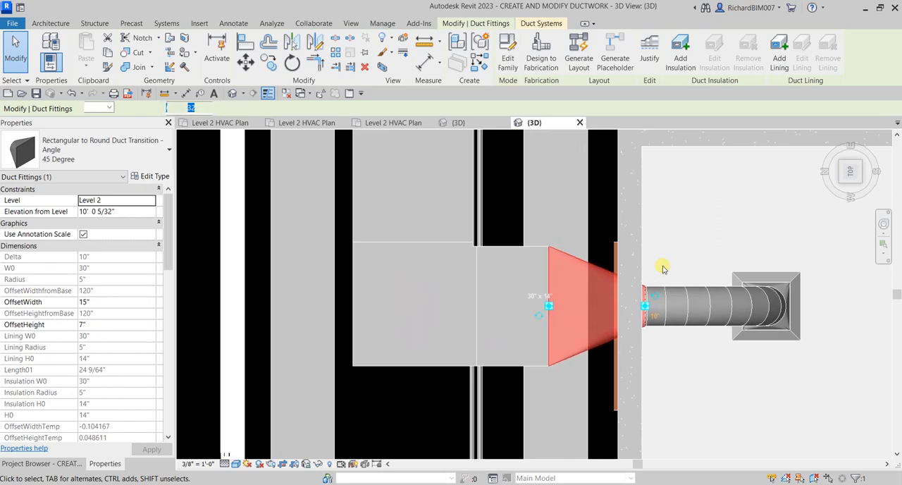
{"action": "key", "text": "Left"}
{"action": "key", "text": "Left"}
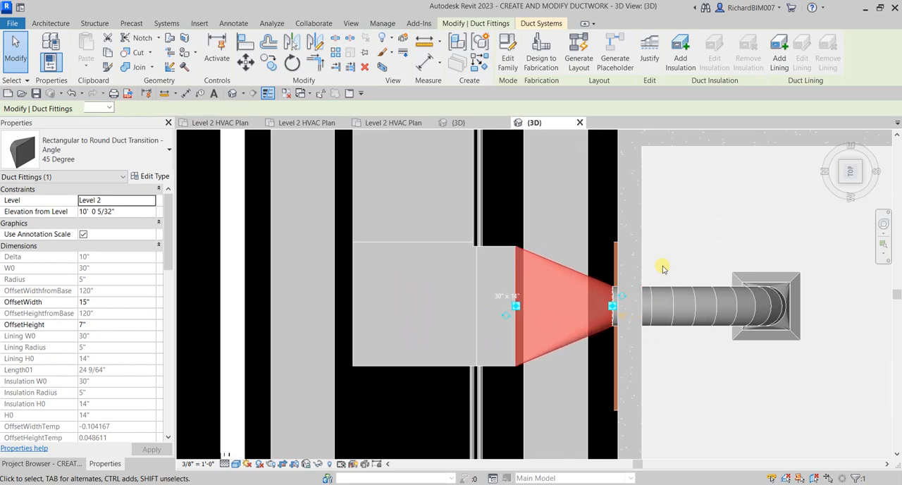
{"action": "left_click", "coordinate": [513, 188]}
Step: Duplicate the return transition's type as "60 Degree", set its angle to 60° and apply it
{"action": "middle_click_drag", "start_coordinate": [513, 187], "coordinate": [505, 85], "text": "shift"}
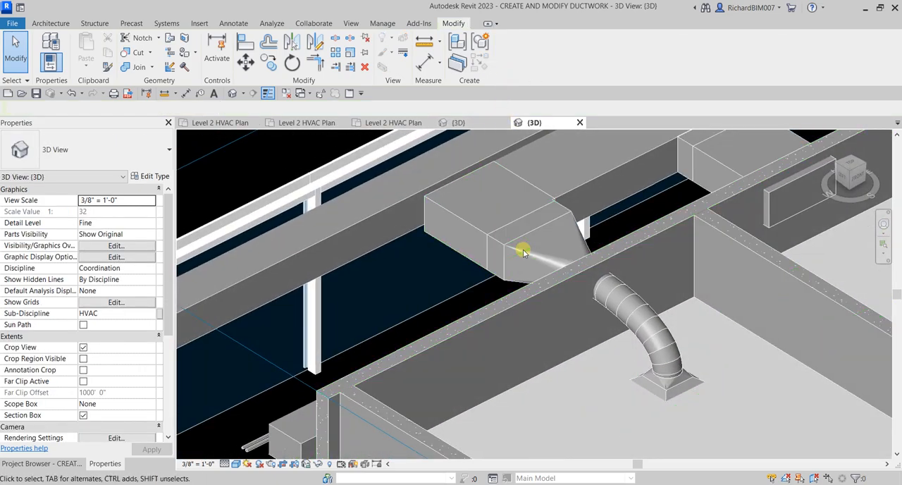
{"action": "left_click", "coordinate": [585, 241]}
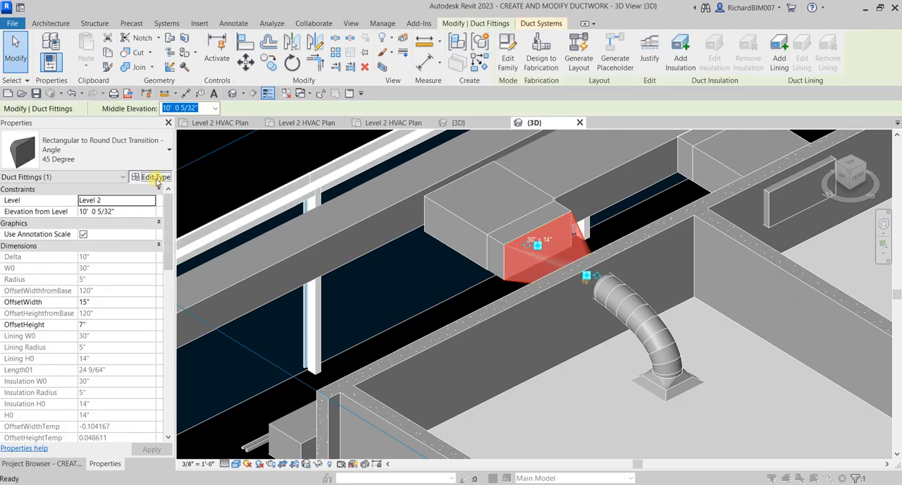
{"action": "left_click", "coordinate": [156, 178]}
{"action": "left_click", "coordinate": [331, 97]}
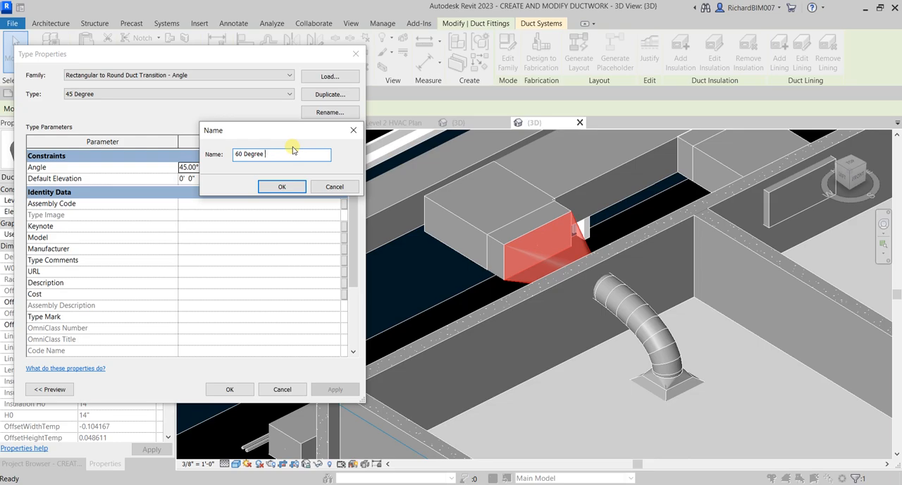
{"action": "left_click", "coordinate": [280, 187]}
{"action": "left_click", "coordinate": [234, 170]}
{"action": "type", "text": "60"}
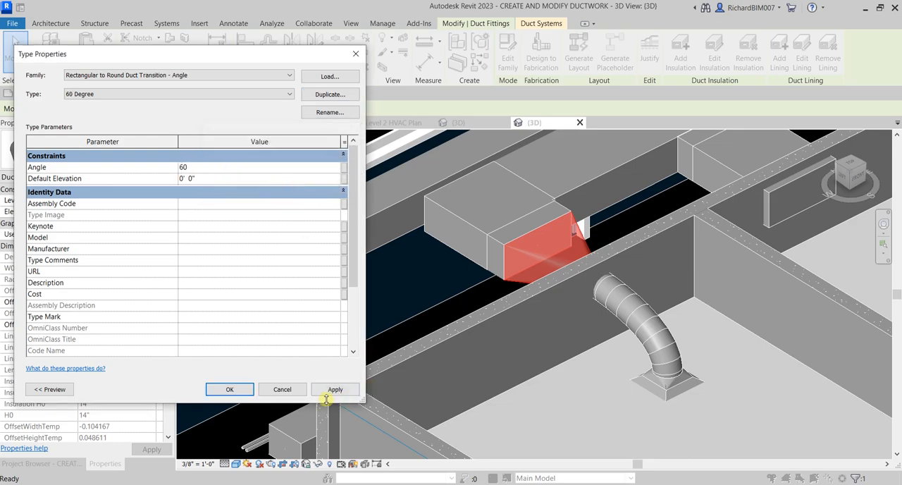
{"action": "left_click", "coordinate": [226, 392]}
{"action": "middle_click_drag", "start_coordinate": [578, 284], "coordinate": [540, 306], "text": "shift"}
{"action": "key", "text": "Escape"}
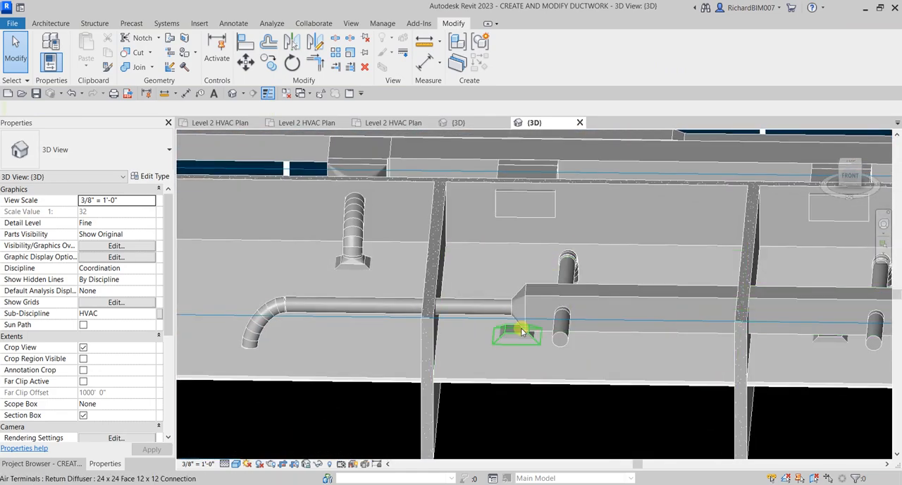
Step: In the Level 2 HVAC plan, align the open 30"x14" branch duct's centerline with the center of the return diffuser below it
{"action": "left_click", "coordinate": [390, 122]}
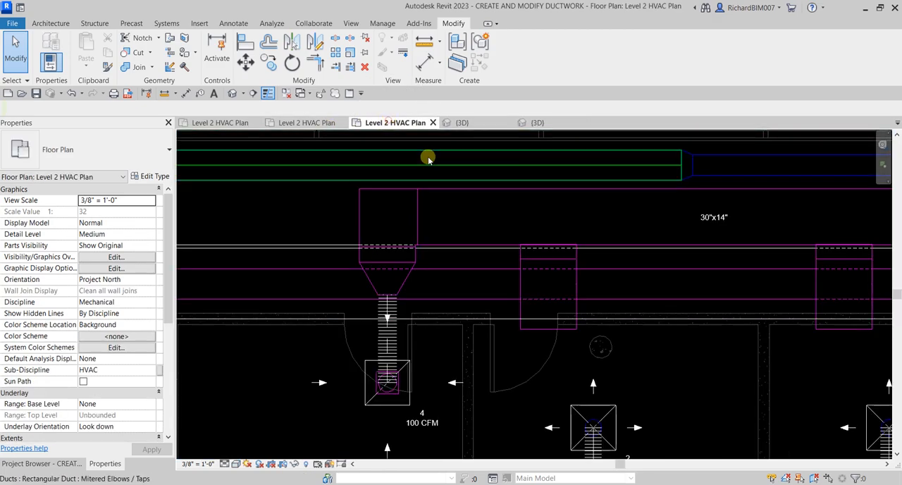
{"action": "scroll", "coordinate": [507, 340], "scroll_direction": "down", "scroll_amount": 2}
{"action": "middle_click_drag", "start_coordinate": [538, 355], "coordinate": [520, 256]}
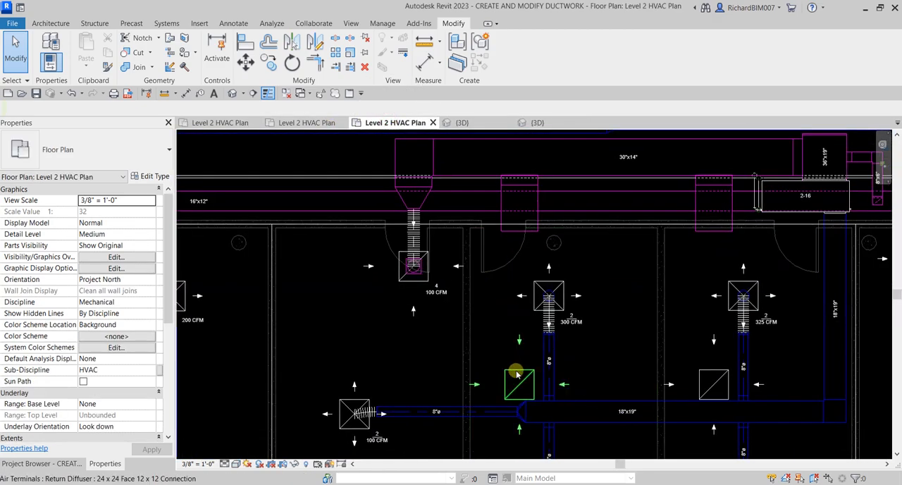
{"action": "left_click", "coordinate": [519, 231]}
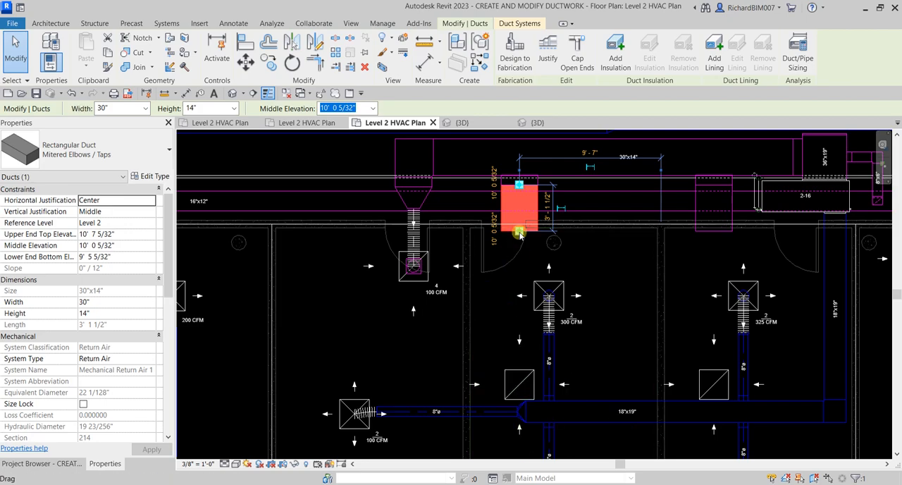
{"action": "left_click", "coordinate": [243, 42]}
{"action": "left_click", "coordinate": [527, 385]}
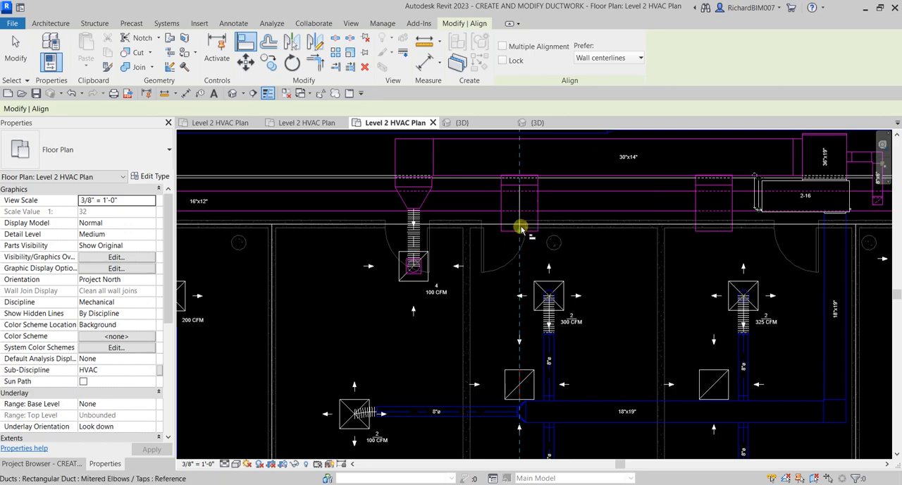
{"action": "scroll", "coordinate": [519, 220], "scroll_direction": "up", "scroll_amount": 2}
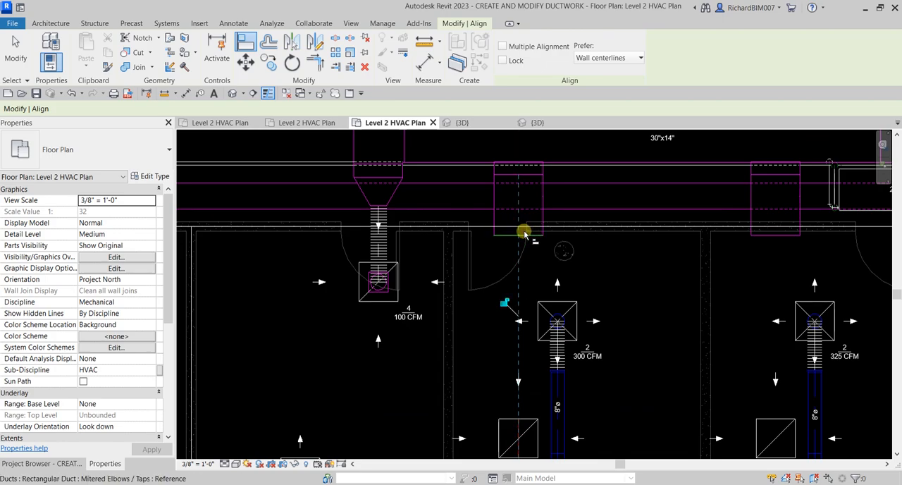
{"action": "key", "text": "Escape"}
{"action": "key", "text": "Escape"}
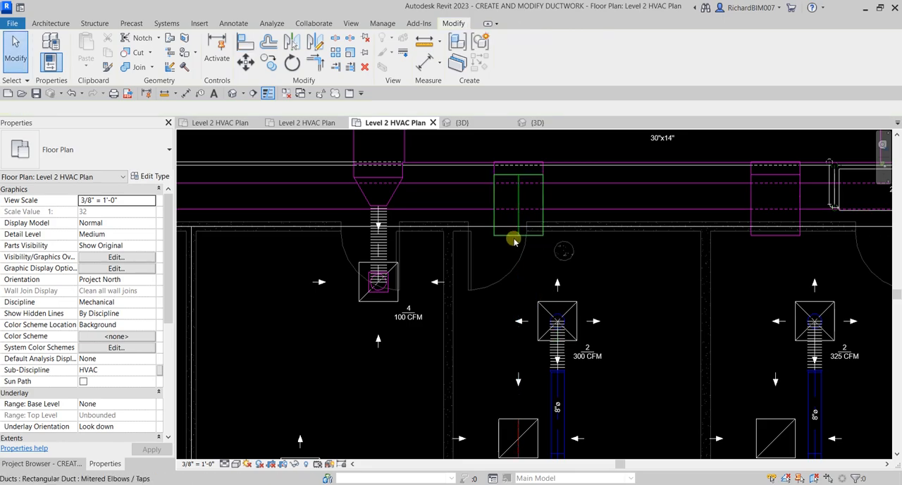
Step: Extend the aligned 30"x14" branch duct's open end down to the return diffuser's center to connect them
{"action": "left_click", "coordinate": [516, 238]}
{"action": "middle_click_drag", "start_coordinate": [558, 284], "coordinate": [557, 240]}
{"action": "left_click_drag", "start_coordinate": [518, 192], "coordinate": [518, 393]}
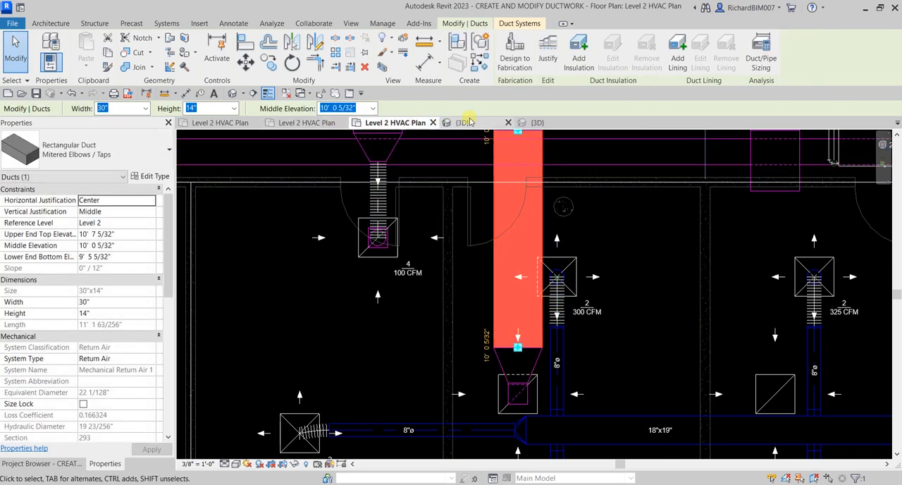
Step: Examine in 3D the extended branch duct's transition and rigid drop into the return diffuser, comparing it with the neighbouring flex connection
{"action": "left_click", "coordinate": [537, 122]}
{"action": "middle_click_drag", "start_coordinate": [561, 225], "coordinate": [708, 380], "text": "shift"}
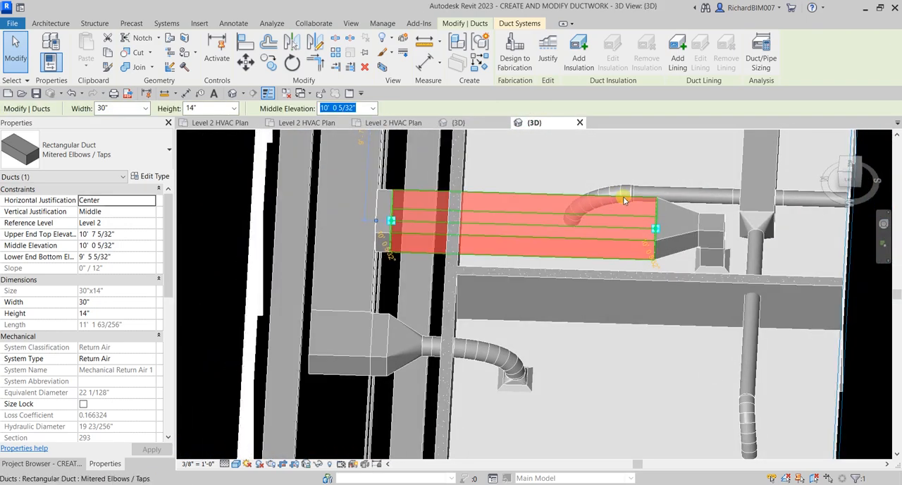
{"action": "key", "text": "Escape"}
{"action": "middle_click_drag", "start_coordinate": [665, 221], "coordinate": [620, 254], "text": "shift"}
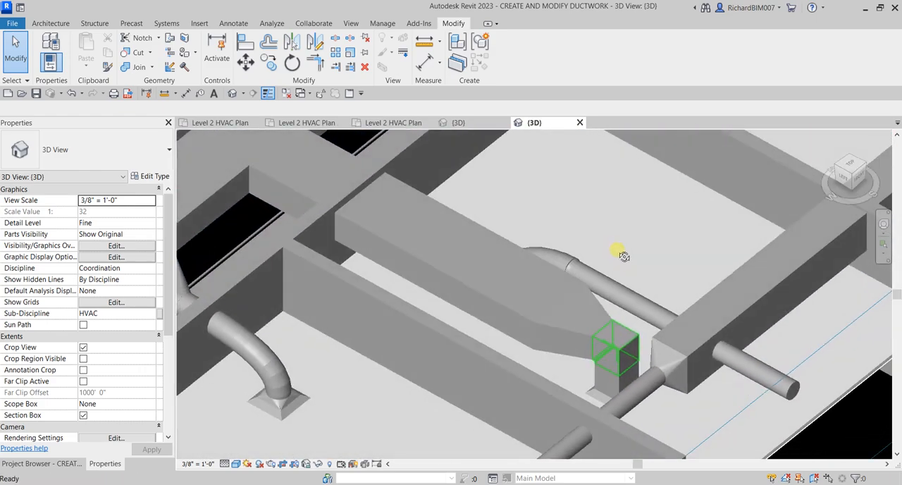
{"action": "middle_click_drag", "start_coordinate": [296, 356], "coordinate": [387, 308]}
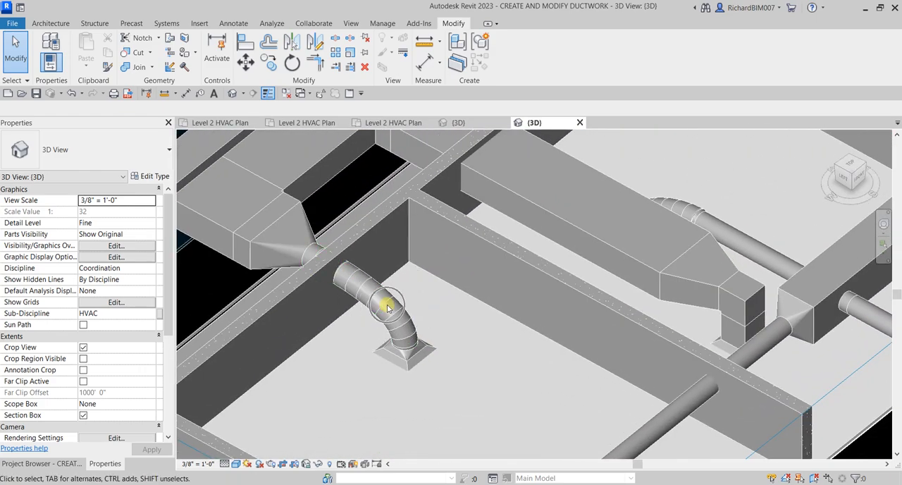
{"action": "middle_click_drag", "start_coordinate": [608, 243], "coordinate": [528, 224], "text": "shift"}
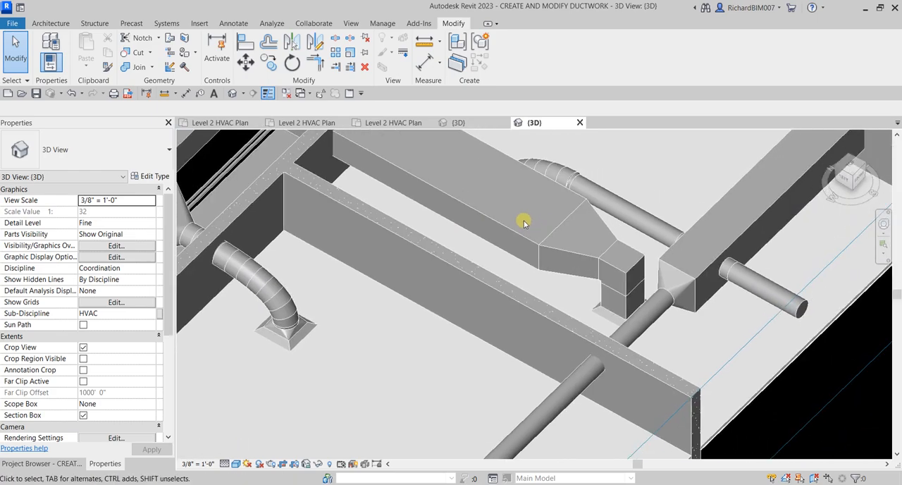
{"action": "left_click", "coordinate": [597, 311]}
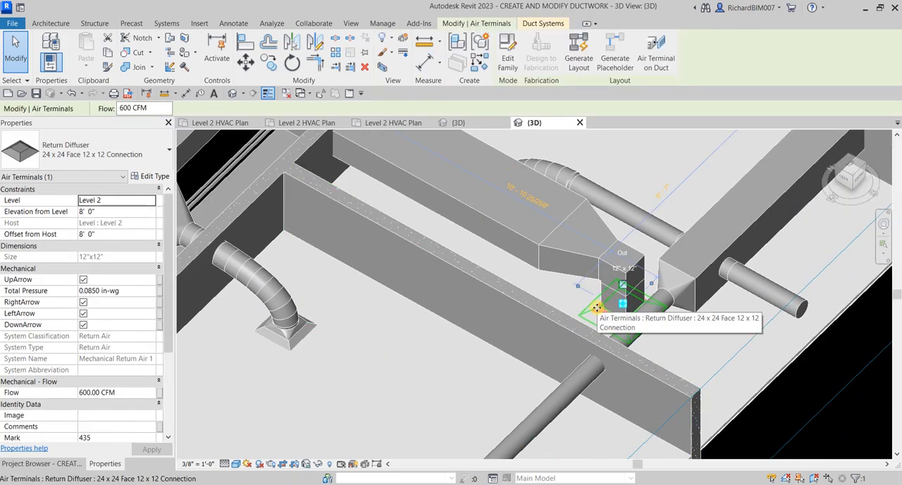
{"action": "left_click", "coordinate": [9, 42]}
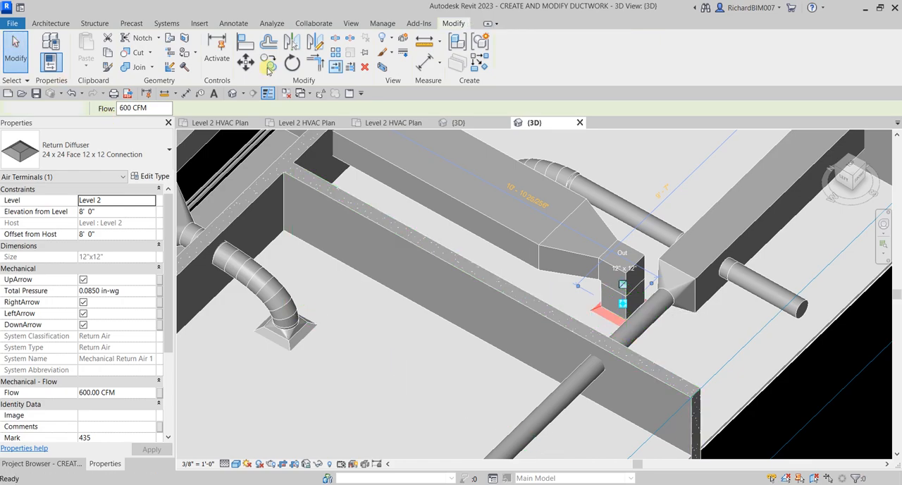
Step: Convert the rigid drop at the newly connected return diffuser to round flex duct, with a maximum length of 6' 0"
{"action": "left_click", "coordinate": [167, 24]}
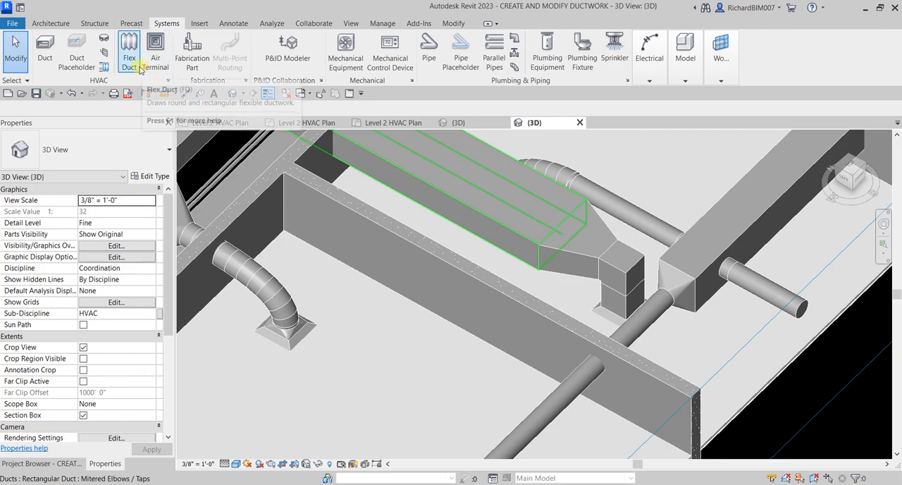
{"action": "left_click", "coordinate": [104, 69]}
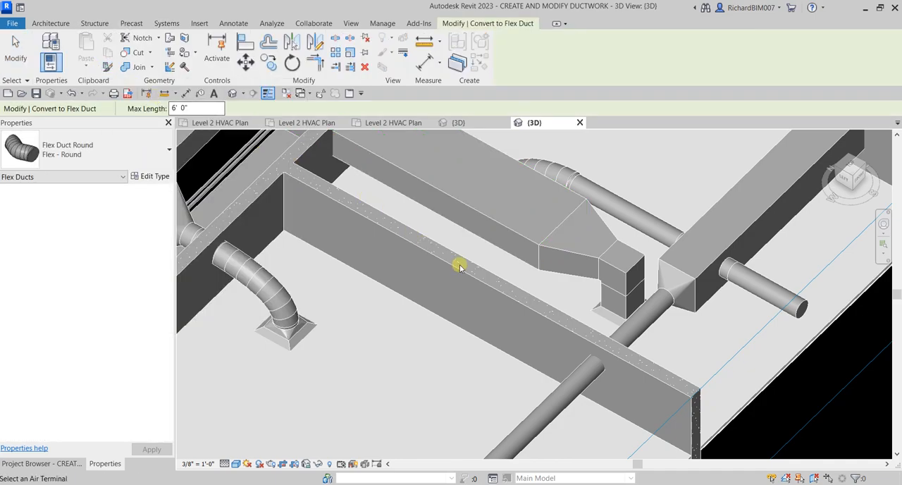
{"action": "left_click", "coordinate": [598, 309]}
{"action": "left_click", "coordinate": [598, 309]}
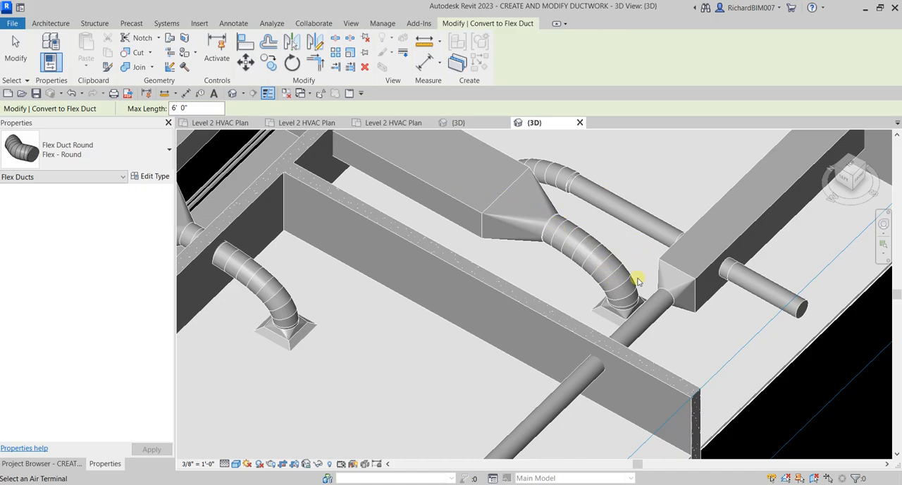
{"action": "left_click", "coordinate": [15, 48]}
Step: Set the 3D view's discipline to Mechanical
{"action": "middle_click_drag", "start_coordinate": [486, 211], "coordinate": [639, 307], "text": "shift"}
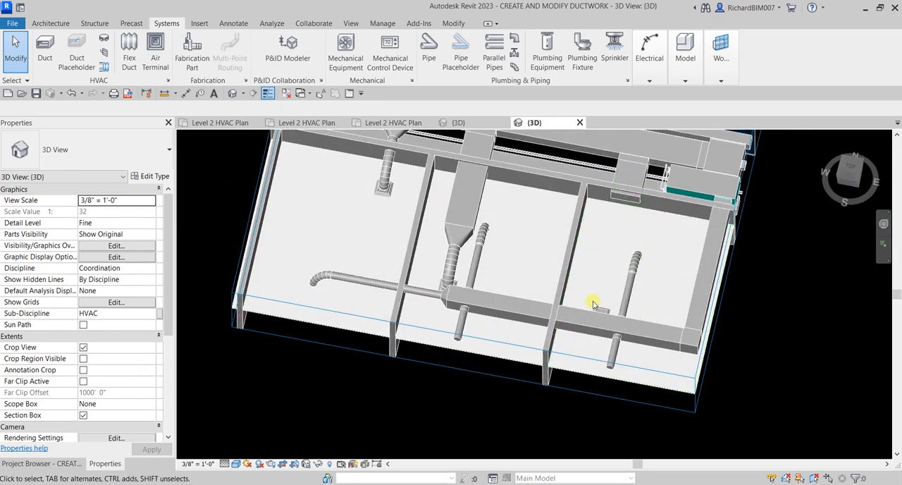
{"action": "left_click", "coordinate": [150, 270]}
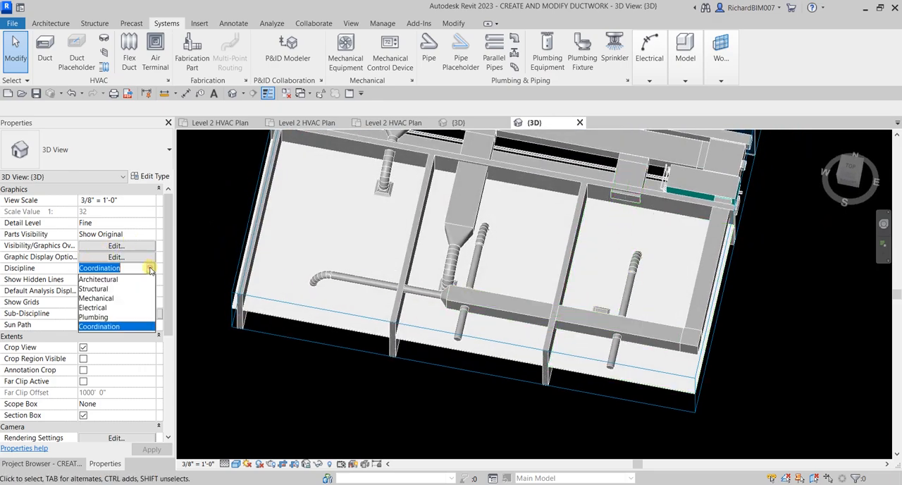
{"action": "left_click", "coordinate": [104, 299]}
{"action": "middle_click_drag", "start_coordinate": [596, 317], "coordinate": [604, 272], "text": "shift"}
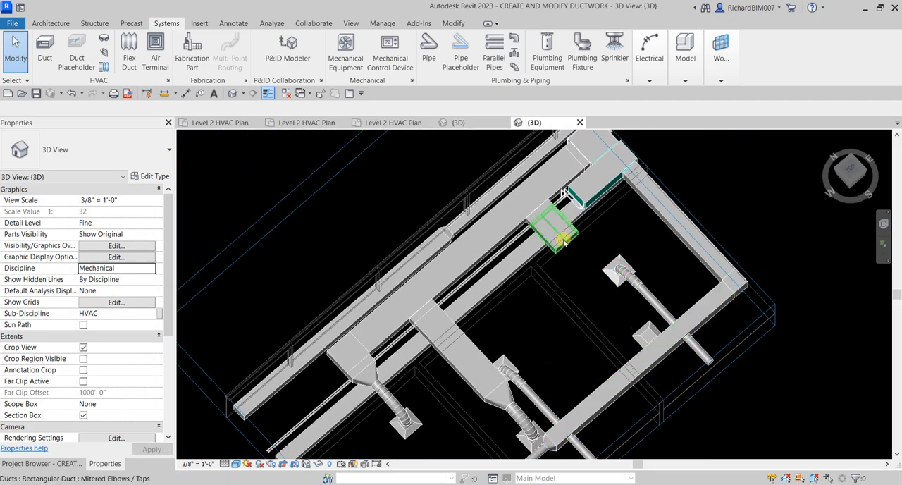
Step: In the Level 2 HVAC plan, extend the next open branch duct to the return diffuser in the 325 CFM supply diffuser's room
{"action": "left_click", "coordinate": [392, 122]}
{"action": "middle_click_drag", "start_coordinate": [746, 305], "coordinate": [574, 222]}
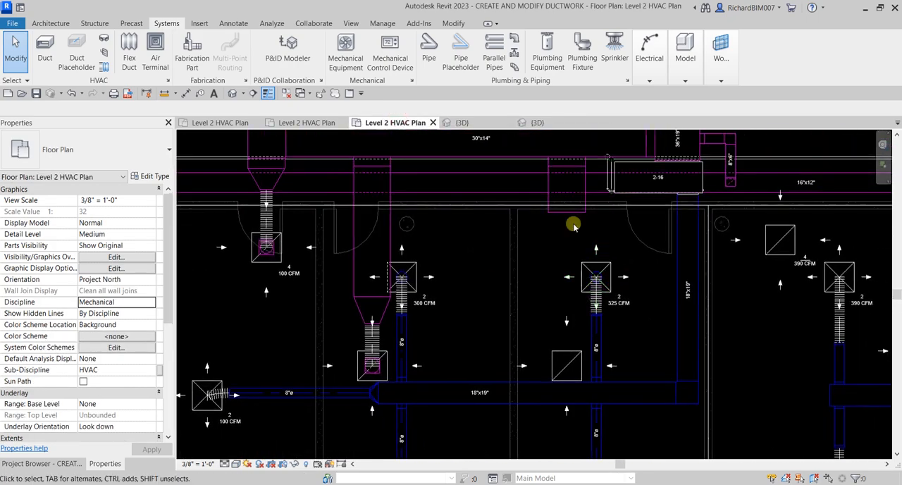
{"action": "left_click", "coordinate": [568, 209]}
{"action": "left_click_drag", "start_coordinate": [568, 217], "coordinate": [566, 364]}
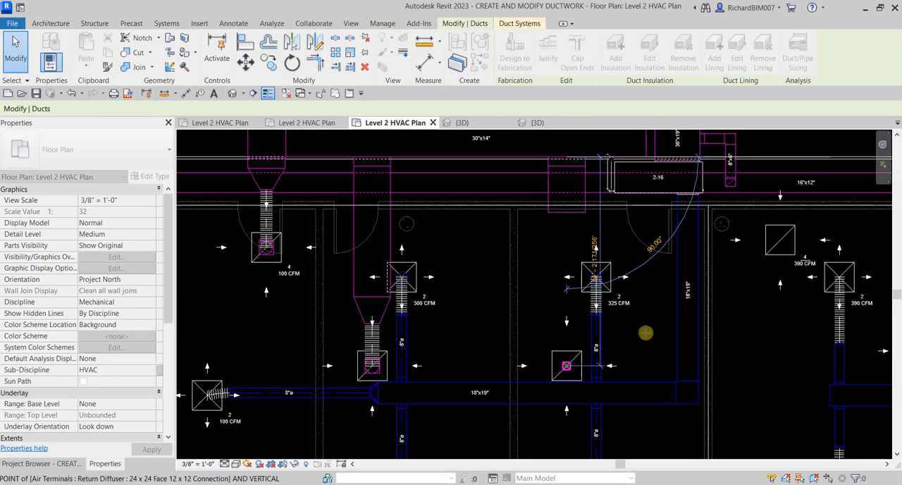
{"action": "scroll", "coordinate": [705, 338], "scroll_direction": "up", "scroll_amount": 3}
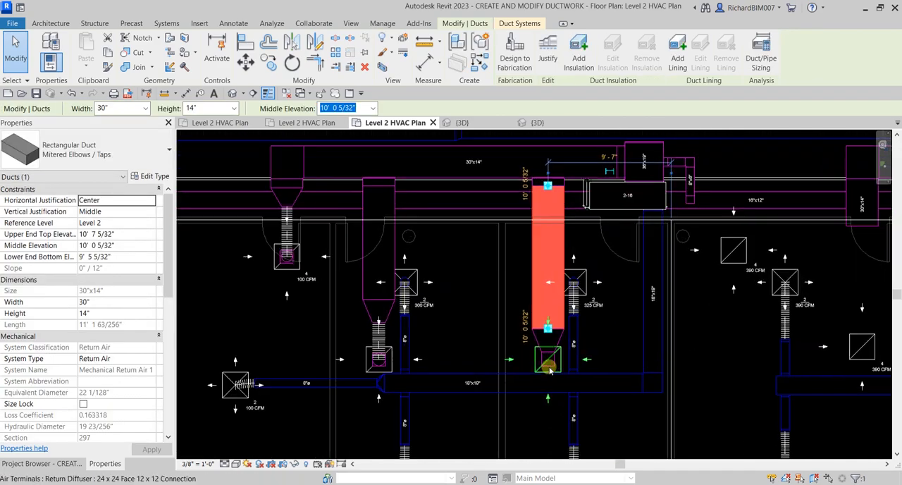
{"action": "left_click", "coordinate": [425, 199]}
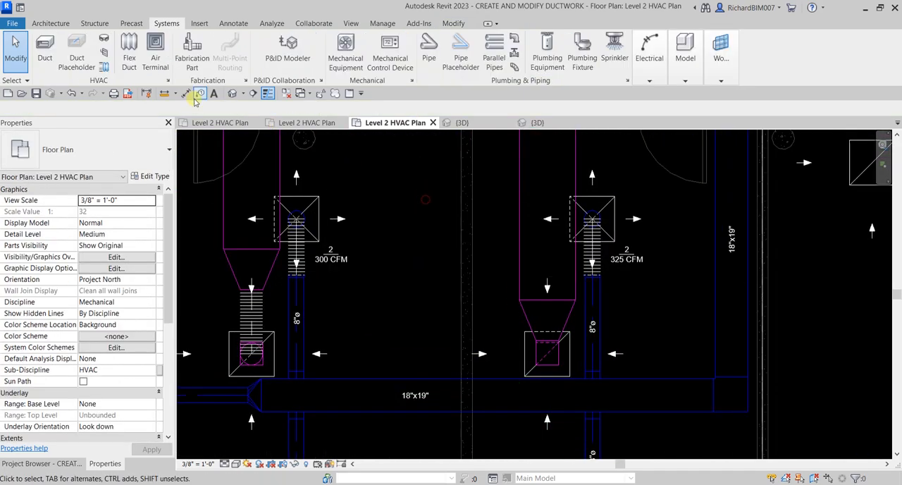
Step: Convert the rigid connection at the return diffuser beside the 325 CFM supply branch to round flex duct
{"action": "left_click", "coordinate": [105, 66]}
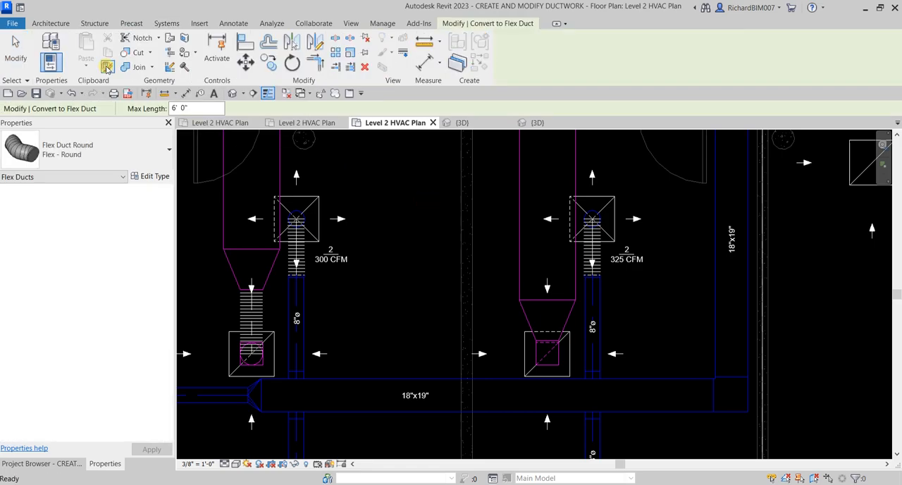
{"action": "left_click", "coordinate": [568, 372]}
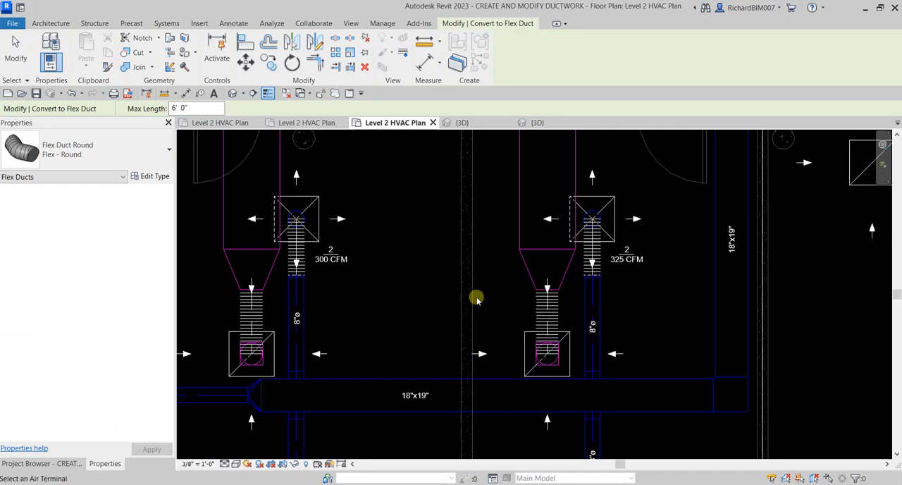
{"action": "scroll", "coordinate": [451, 329], "scroll_direction": "down", "scroll_amount": 4}
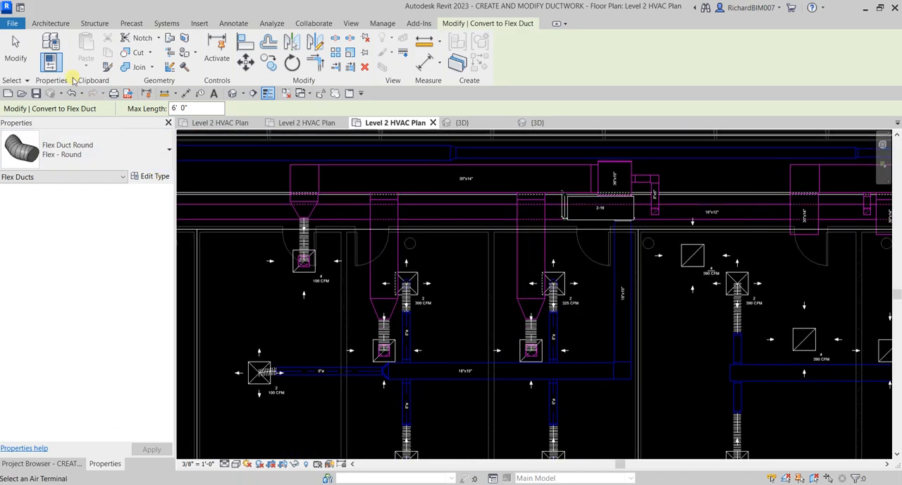
{"action": "left_click", "coordinate": [15, 49]}
Step: Check the new flex duct's diameter and set the 100 CFM return diffuser's flex duct to a matching 12" diameter
{"action": "scroll", "coordinate": [366, 268], "scroll_direction": "up", "scroll_amount": 3}
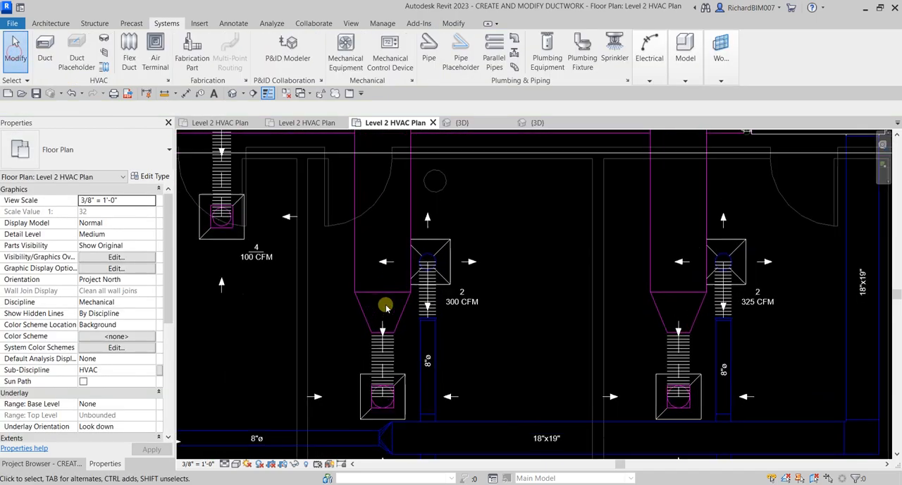
{"action": "left_click", "coordinate": [388, 365]}
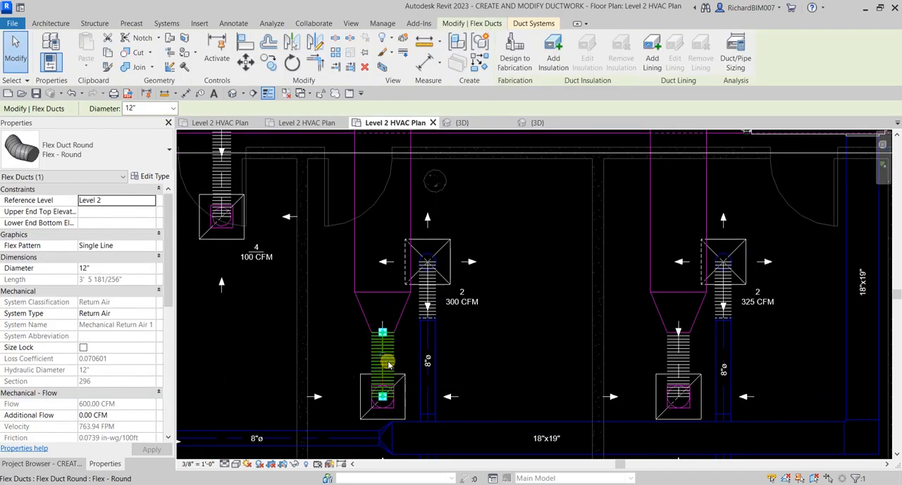
{"action": "middle_click_drag", "start_coordinate": [335, 267], "coordinate": [439, 371]}
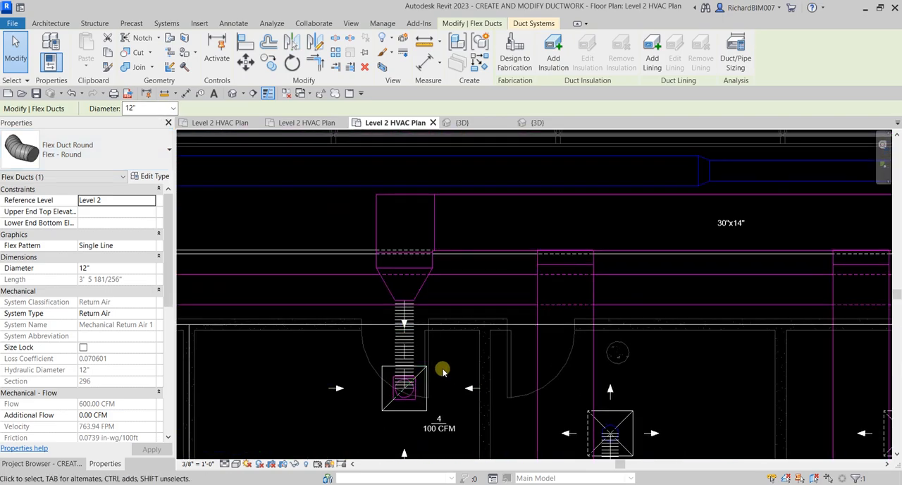
{"action": "left_click", "coordinate": [413, 350]}
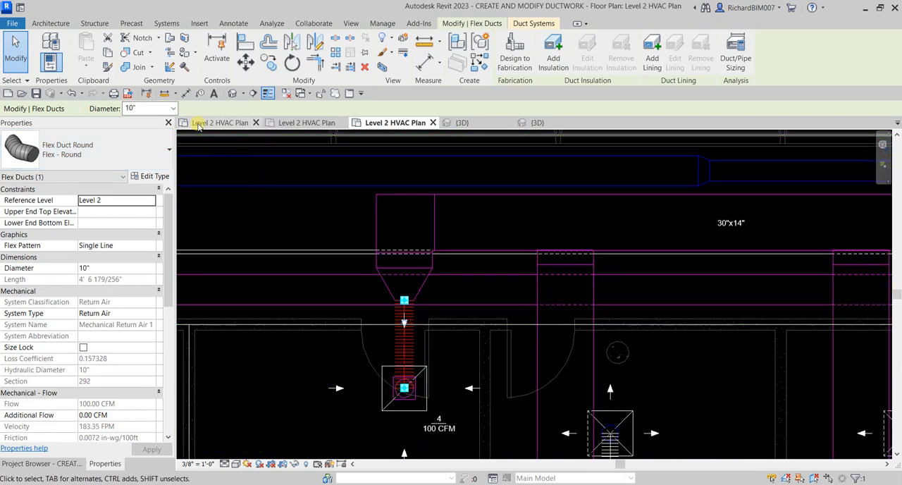
{"action": "left_click", "coordinate": [173, 108]}
{"action": "left_click", "coordinate": [148, 139]}
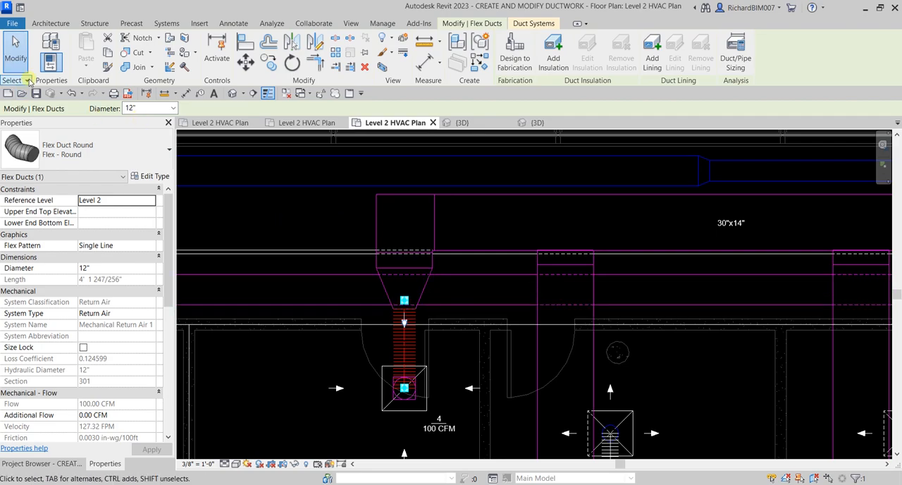
{"action": "left_click", "coordinate": [21, 61]}
{"action": "scroll", "coordinate": [477, 219], "scroll_direction": "down", "scroll_amount": 3}
{"action": "middle_click_drag", "start_coordinate": [695, 289], "coordinate": [465, 245]}
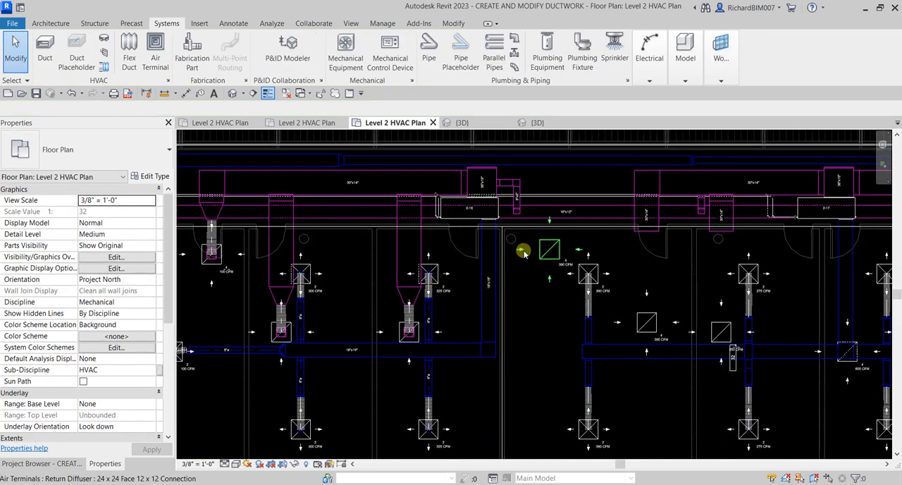
{"action": "scroll", "coordinate": [577, 282], "scroll_direction": "up", "scroll_amount": 2}
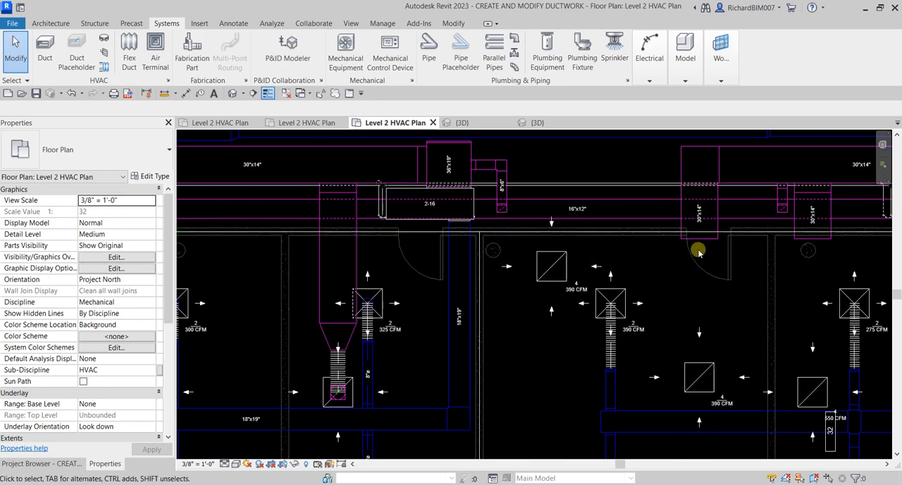
{"action": "scroll", "coordinate": [559, 342], "scroll_direction": "down", "scroll_amount": 1}
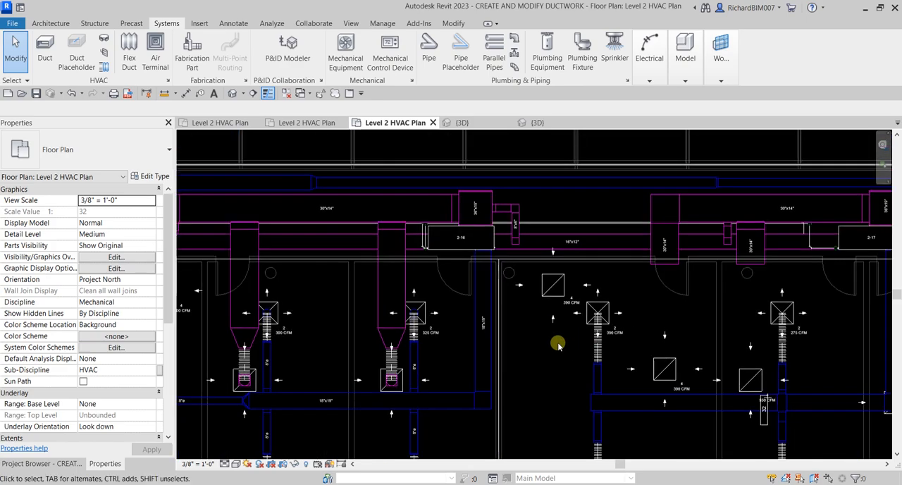
{"action": "middle_click_drag", "start_coordinate": [586, 291], "coordinate": [534, 280]}
{"action": "middle_click_drag", "start_coordinate": [440, 265], "coordinate": [636, 304]}
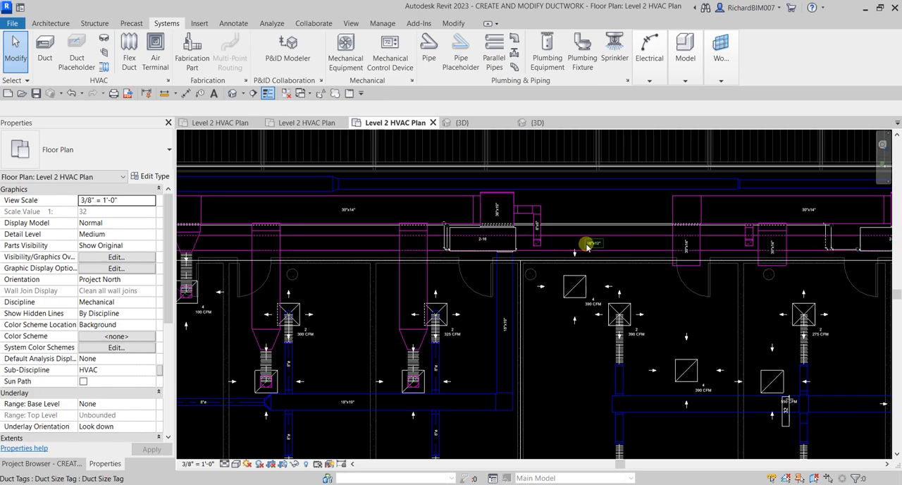
Step: Examine the return diffusers not yet connected to ductwork, first in the plan and from several angles in the 3D view
{"action": "scroll", "coordinate": [583, 251], "scroll_direction": "up", "scroll_amount": 2}
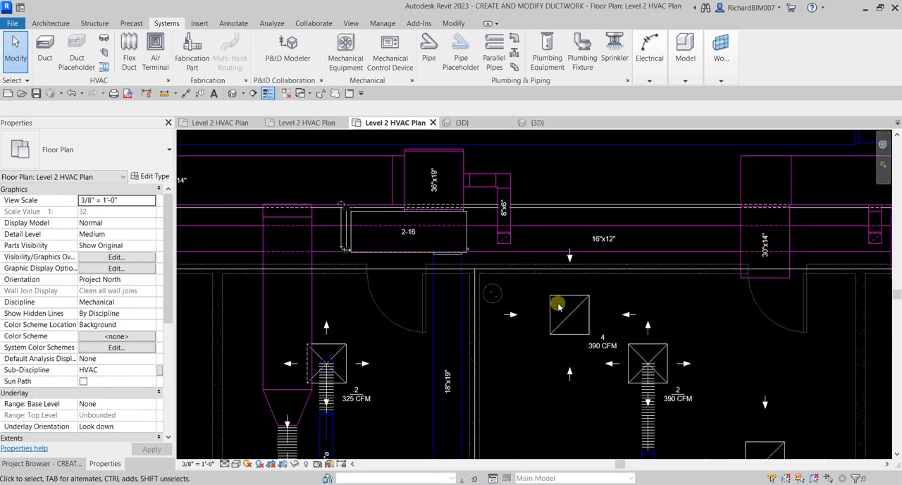
{"action": "left_click", "coordinate": [573, 337]}
{"action": "scroll", "coordinate": [527, 245], "scroll_direction": "up", "scroll_amount": 2}
{"action": "left_click", "coordinate": [489, 125]}
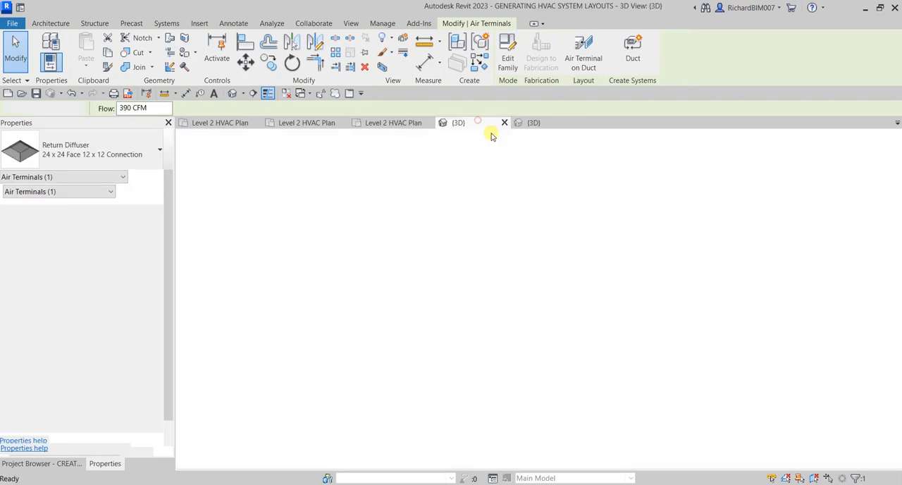
{"action": "left_click", "coordinate": [534, 123]}
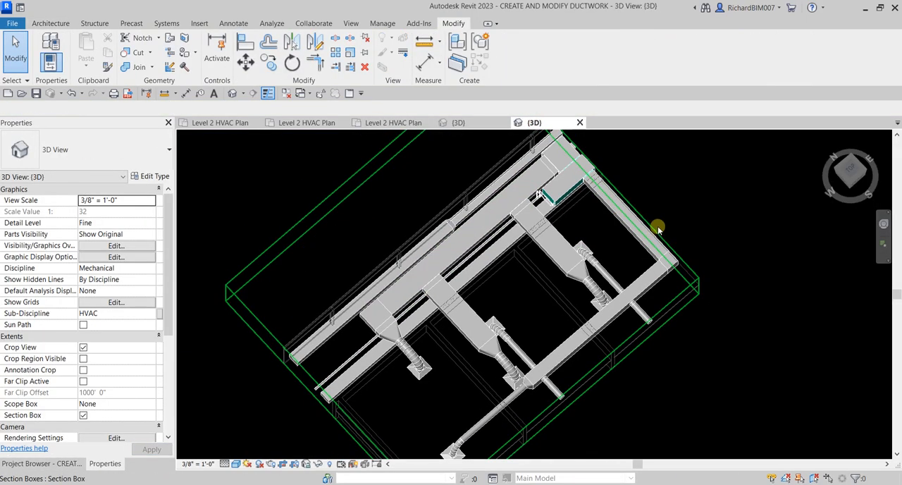
{"action": "left_click", "coordinate": [656, 233]}
{"action": "middle_click_drag", "start_coordinate": [657, 231], "coordinate": [653, 311], "text": "shift"}
{"action": "left_click_drag", "start_coordinate": [603, 316], "coordinate": [701, 382]}
{"action": "middle_click_drag", "start_coordinate": [625, 349], "coordinate": [659, 251], "text": "shift"}
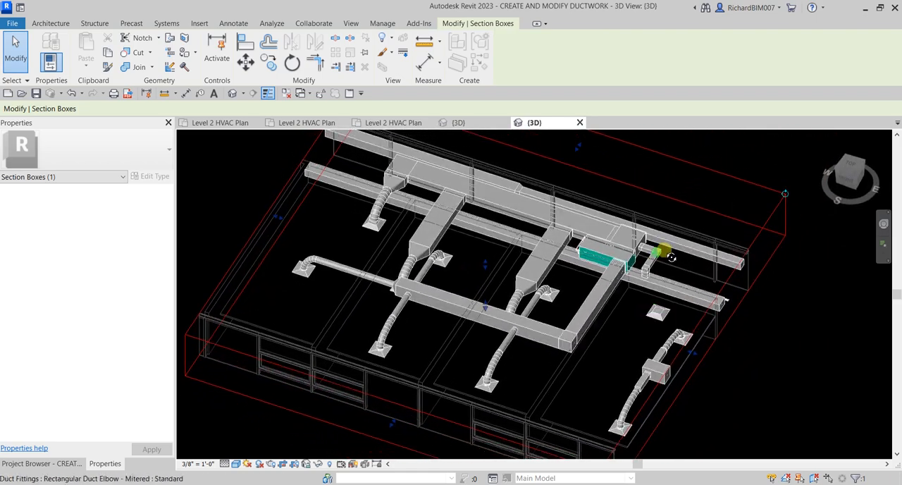
{"action": "left_click_drag", "start_coordinate": [768, 377], "coordinate": [808, 387]}
{"action": "middle_click_drag", "start_coordinate": [733, 354], "coordinate": [753, 416], "text": "shift"}
{"action": "middle_click_drag", "start_coordinate": [752, 356], "coordinate": [775, 375], "text": "shift"}
{"action": "middle_click_drag", "start_coordinate": [770, 318], "coordinate": [673, 301]}
{"action": "scroll", "coordinate": [594, 294], "scroll_direction": "down", "scroll_amount": 3}
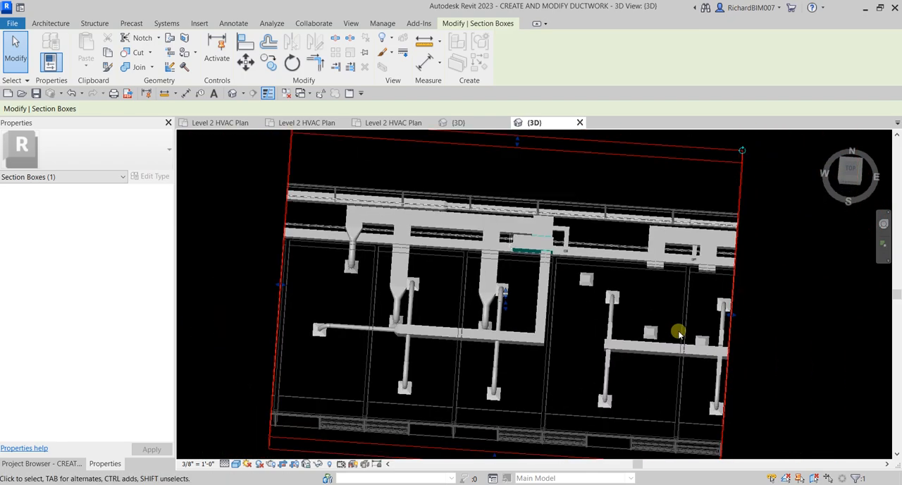
{"action": "left_click_drag", "start_coordinate": [729, 312], "coordinate": [842, 339]}
{"action": "middle_click_drag", "start_coordinate": [806, 358], "coordinate": [691, 303], "text": "shift"}
{"action": "left_click_drag", "start_coordinate": [660, 303], "coordinate": [773, 303]}
{"action": "middle_click_drag", "start_coordinate": [760, 306], "coordinate": [668, 297], "text": "shift"}
{"action": "middle_click_drag", "start_coordinate": [595, 311], "coordinate": [552, 310], "text": "shift"}
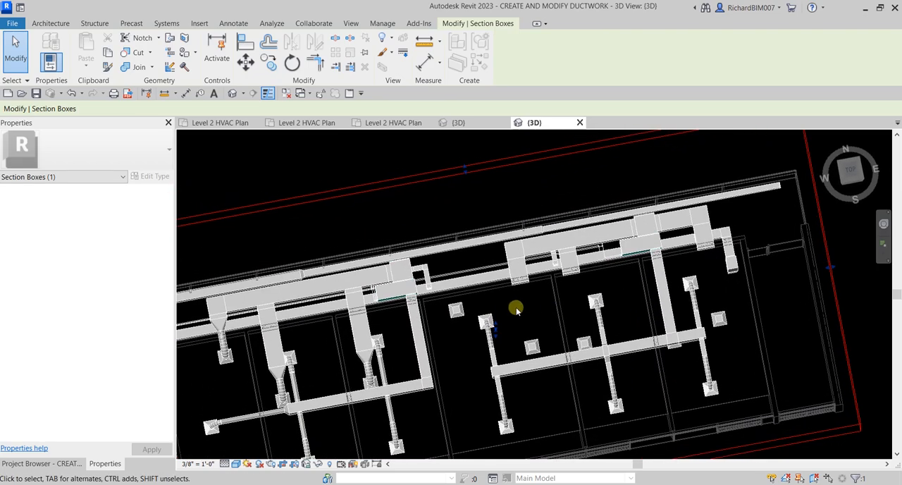
{"action": "middle_click_drag", "start_coordinate": [493, 336], "coordinate": [571, 320]}
{"action": "scroll", "coordinate": [538, 307], "scroll_direction": "up", "scroll_amount": 2}
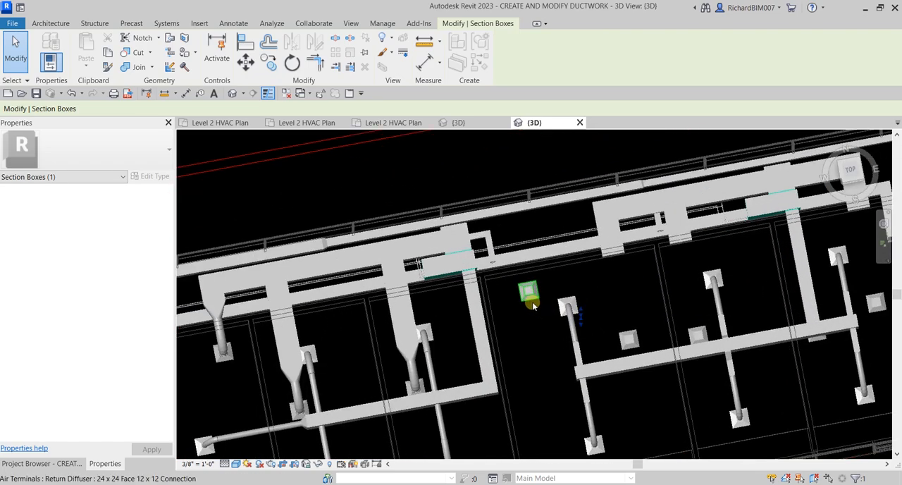
Step: Delete the unconnected 390 CFM return diffuser just beyond unit 2-16, near the 16"x12" corridor duct
{"action": "left_click", "coordinate": [530, 295]}
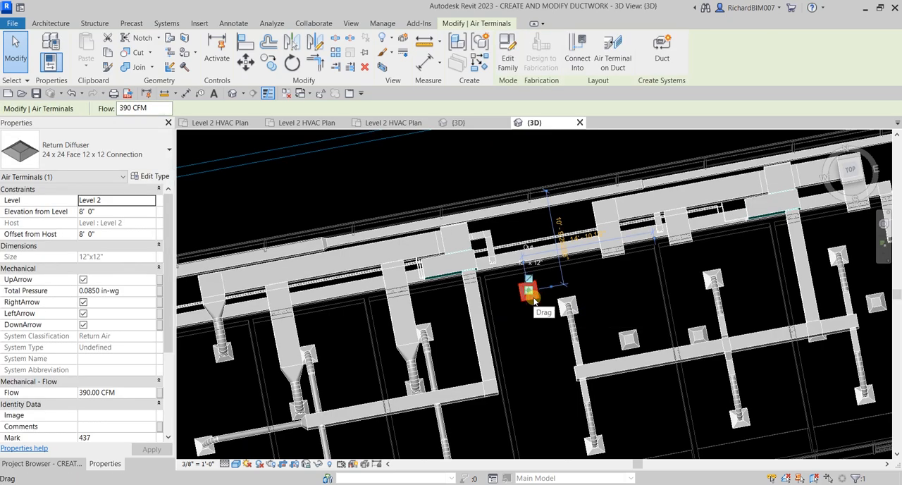
{"action": "key", "text": "Delete"}
{"action": "middle_click_drag", "start_coordinate": [621, 320], "coordinate": [649, 229], "text": "shift"}
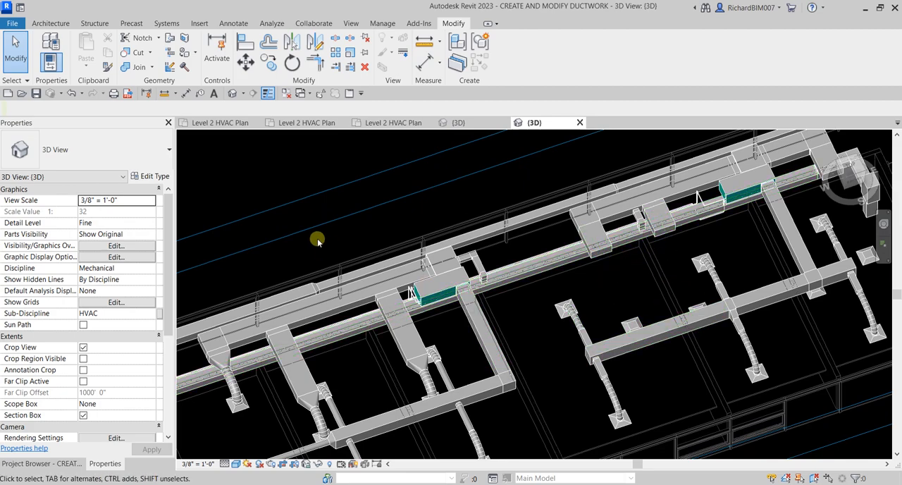
Step: In the Level 2 HVAC plan, extend the open 30"x14" branch duct to the remaining 390 CFM return diffuser
{"action": "left_click", "coordinate": [409, 124]}
{"action": "scroll", "coordinate": [705, 303], "scroll_direction": "down", "scroll_amount": 1}
{"action": "middle_click_drag", "start_coordinate": [708, 303], "coordinate": [488, 283]}
{"action": "left_click", "coordinate": [546, 216]}
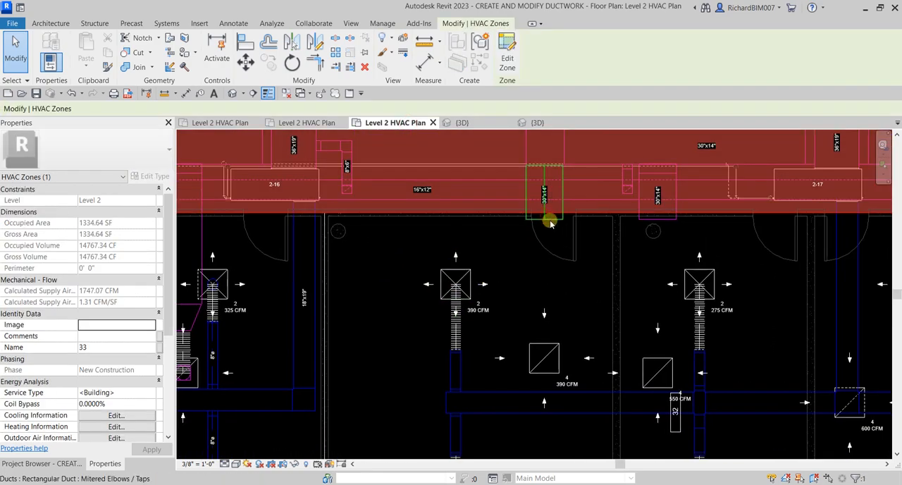
{"action": "left_click", "coordinate": [550, 220]}
{"action": "left_click_drag", "start_coordinate": [544, 215], "coordinate": [544, 358]}
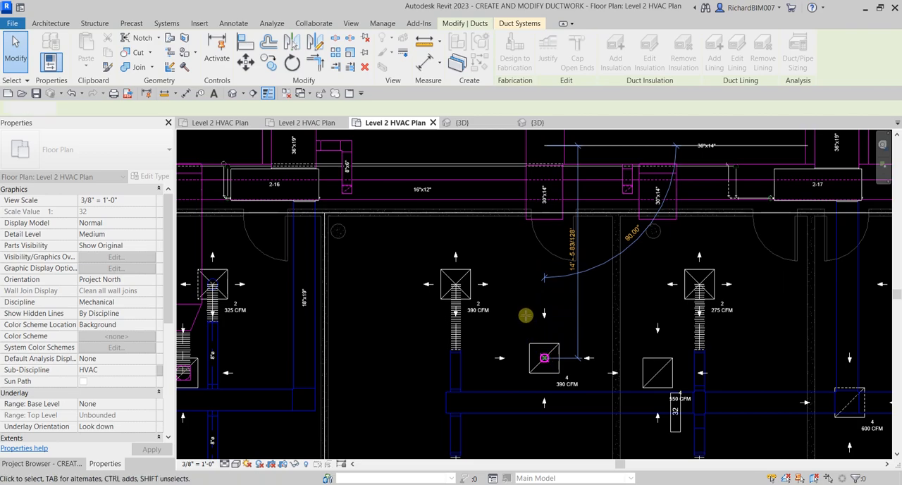
{"action": "left_click_drag", "start_coordinate": [525, 315], "coordinate": [522, 315]}
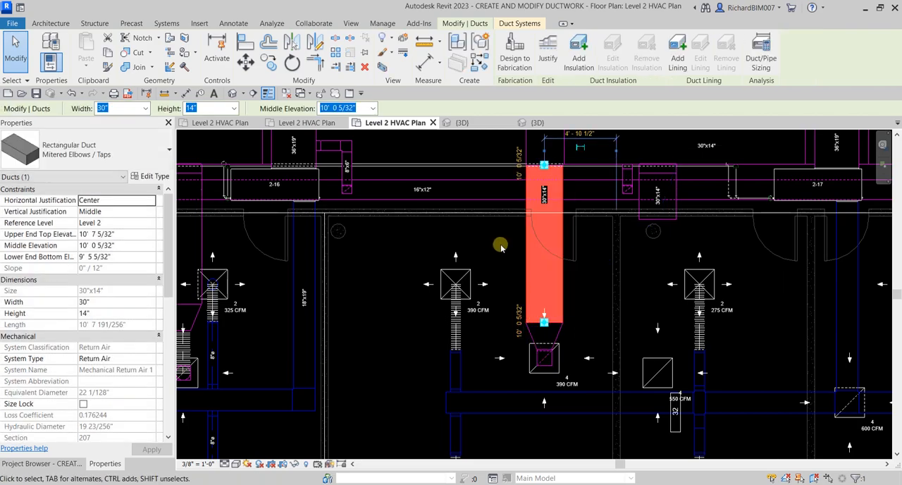
Step: Extend the neighbouring open 30"x14" branch duct to the 550 CFM return diffuser
{"action": "left_click", "coordinate": [675, 365]}
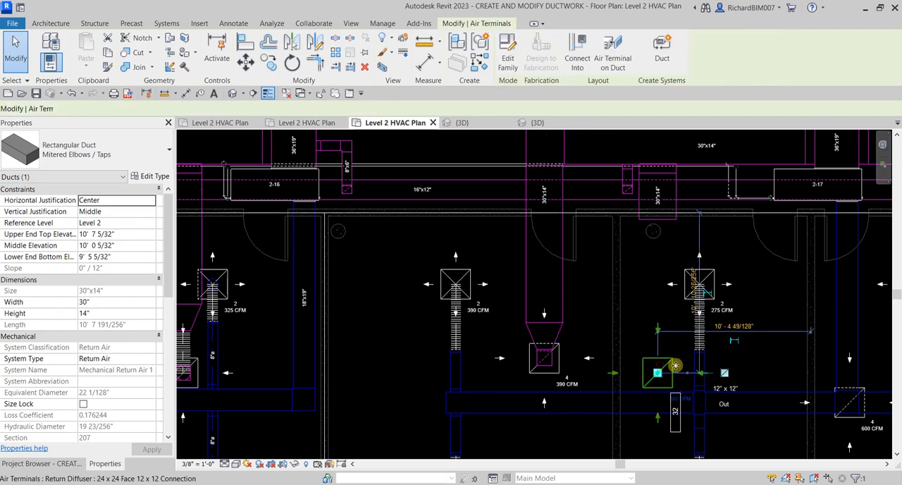
{"action": "left_click", "coordinate": [662, 228]}
{"action": "left_click_drag", "start_coordinate": [655, 215], "coordinate": [657, 373]}
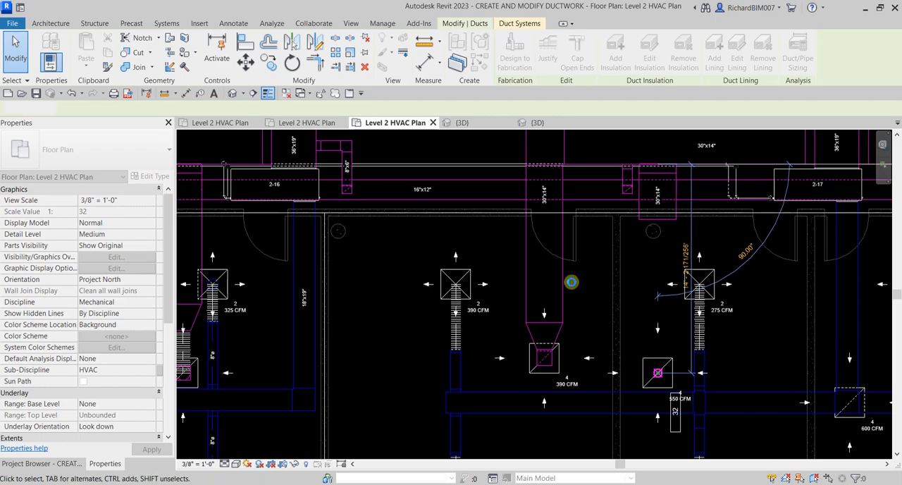
Step: Extend the open 30"x14" branch duct past unit 2-17 to the return diffuser in the room beside the stairwell
{"action": "scroll", "coordinate": [582, 282], "scroll_direction": "down", "scroll_amount": 2}
{"action": "middle_click_drag", "start_coordinate": [771, 290], "coordinate": [606, 275]}
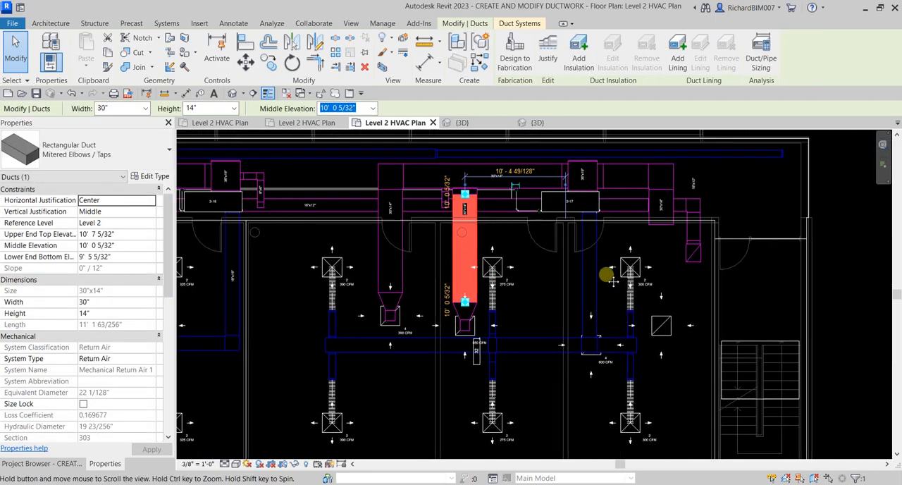
{"action": "left_click", "coordinate": [661, 229]}
{"action": "left_click_drag", "start_coordinate": [661, 230], "coordinate": [661, 325]}
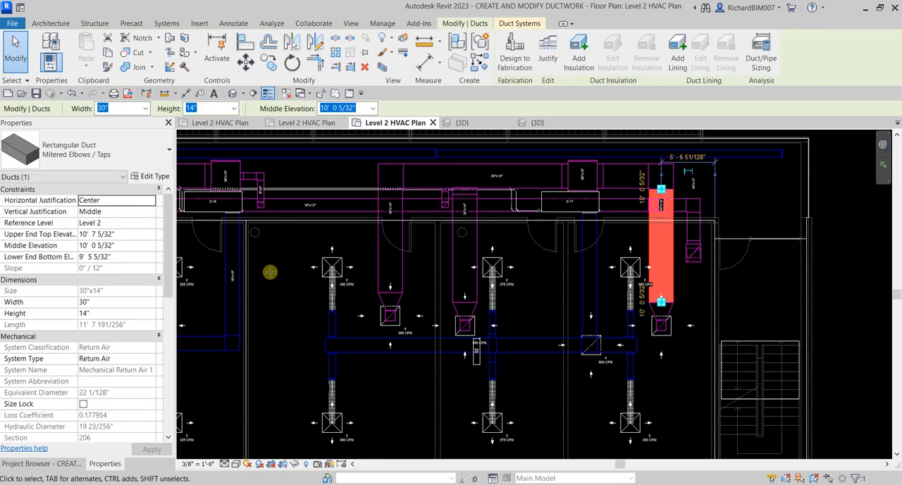
{"action": "scroll", "coordinate": [287, 238], "scroll_direction": "up", "scroll_amount": 3}
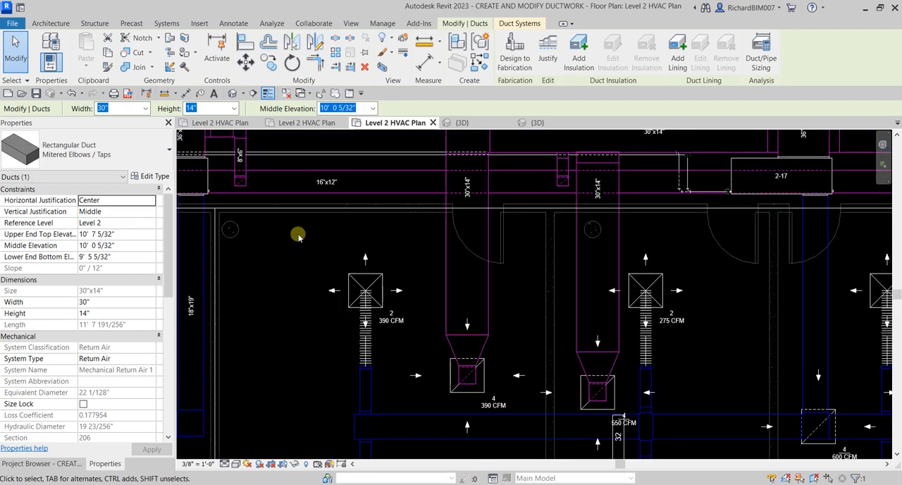
{"action": "scroll", "coordinate": [294, 246], "scroll_direction": "down", "scroll_amount": 3}
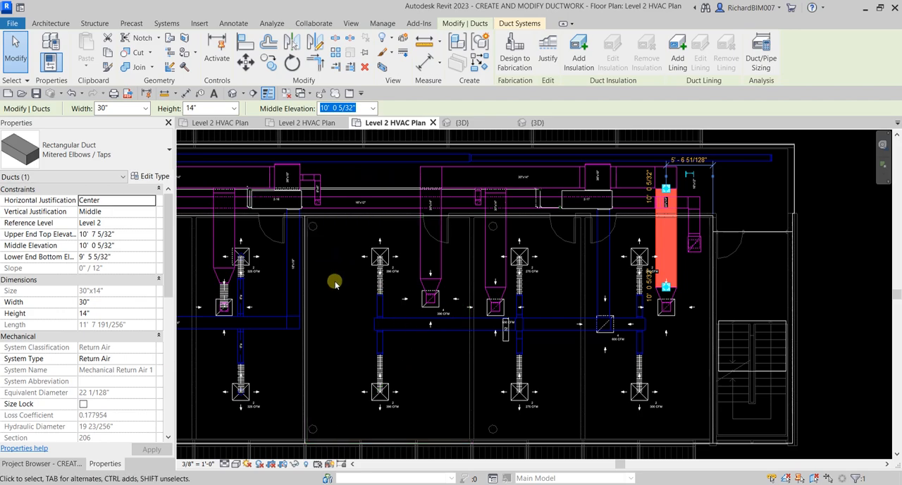
Step: Convert the rigid connections at the three newly connected return diffusers to round flex duct with a 6' 0" maximum length
{"action": "left_click", "coordinate": [835, 261]}
{"action": "scroll", "coordinate": [634, 268], "scroll_direction": "up", "scroll_amount": 1}
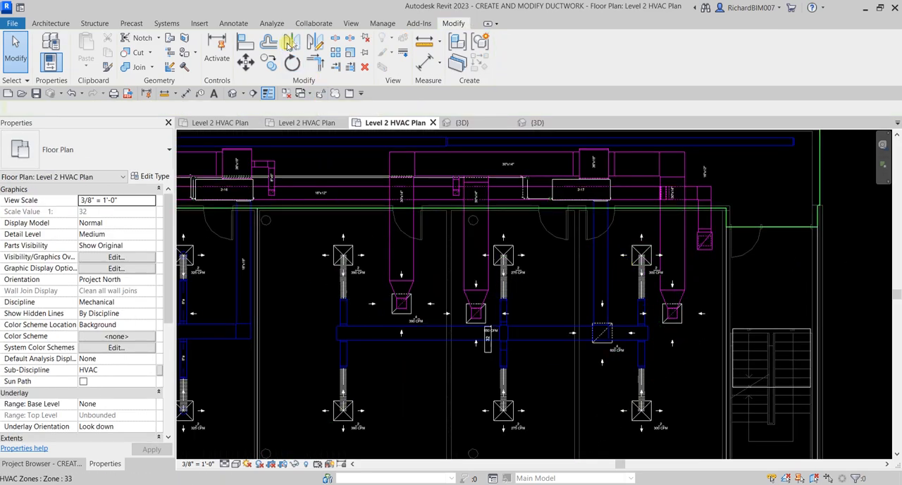
{"action": "left_click", "coordinate": [167, 24]}
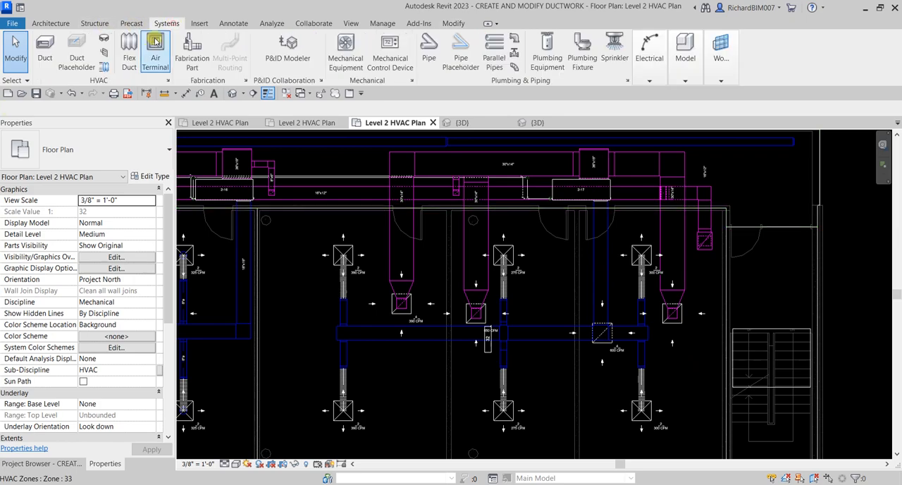
{"action": "left_click", "coordinate": [105, 65]}
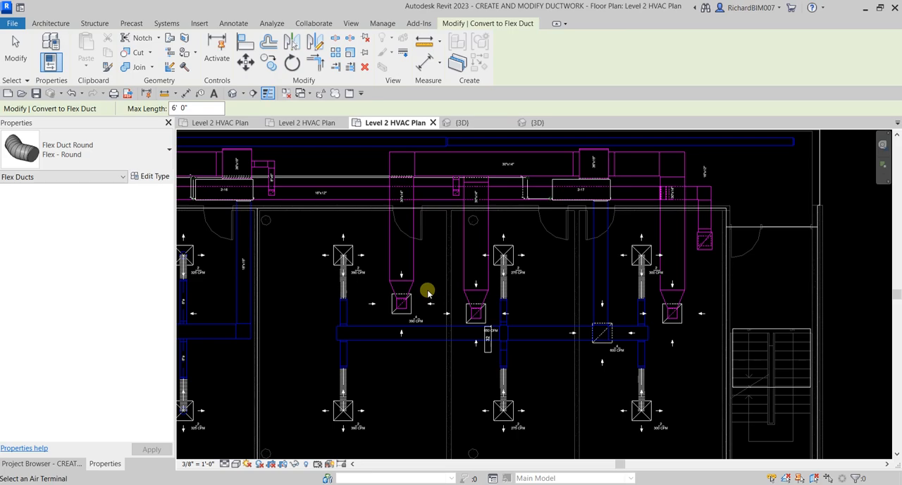
{"action": "scroll", "coordinate": [425, 291], "scroll_direction": "up", "scroll_amount": 2}
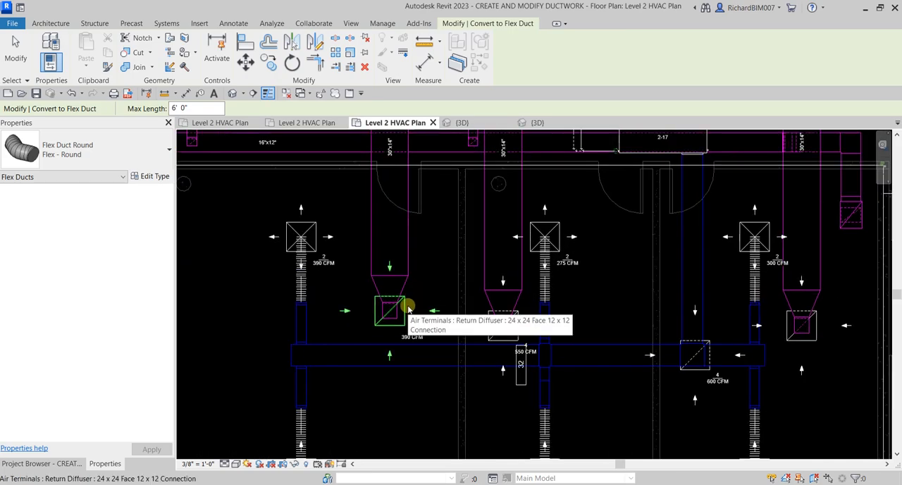
{"action": "left_click", "coordinate": [408, 309]}
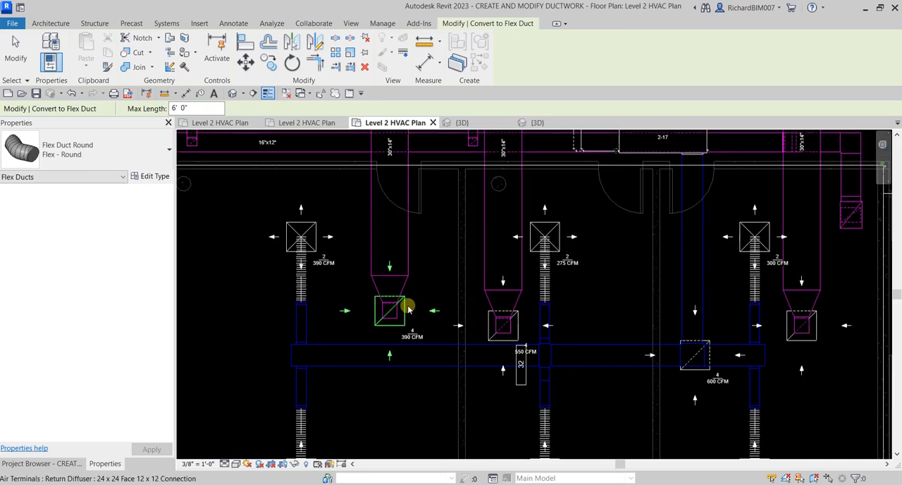
{"action": "left_click", "coordinate": [520, 334]}
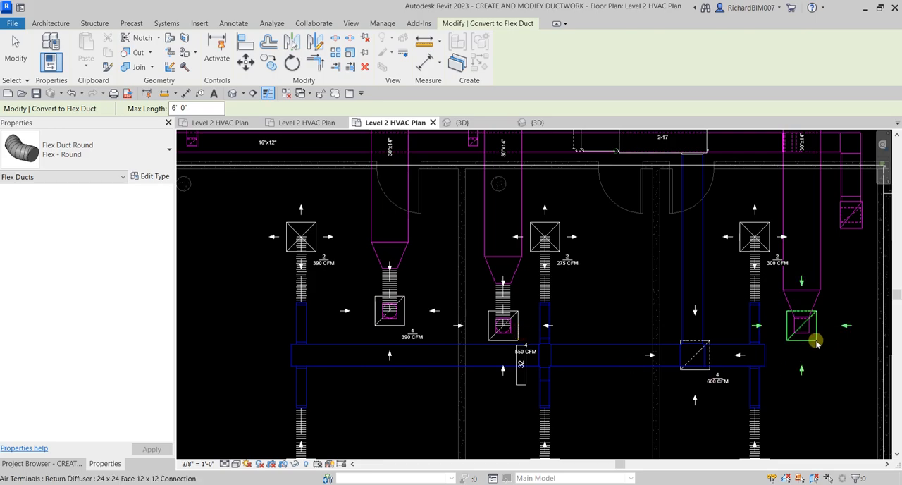
{"action": "scroll", "coordinate": [534, 282], "scroll_direction": "down", "scroll_amount": 4}
{"action": "scroll", "coordinate": [671, 362], "scroll_direction": "up", "scroll_amount": 1}
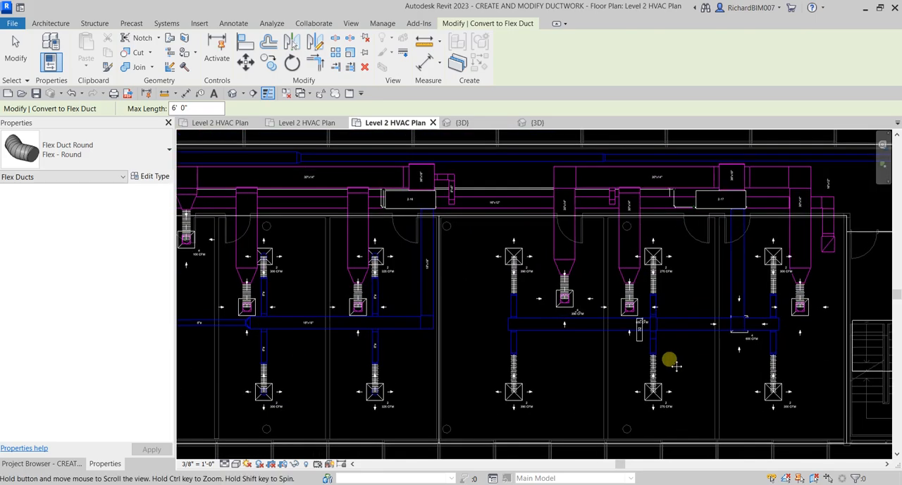
{"action": "scroll", "coordinate": [593, 355], "scroll_direction": "down", "scroll_amount": 2}
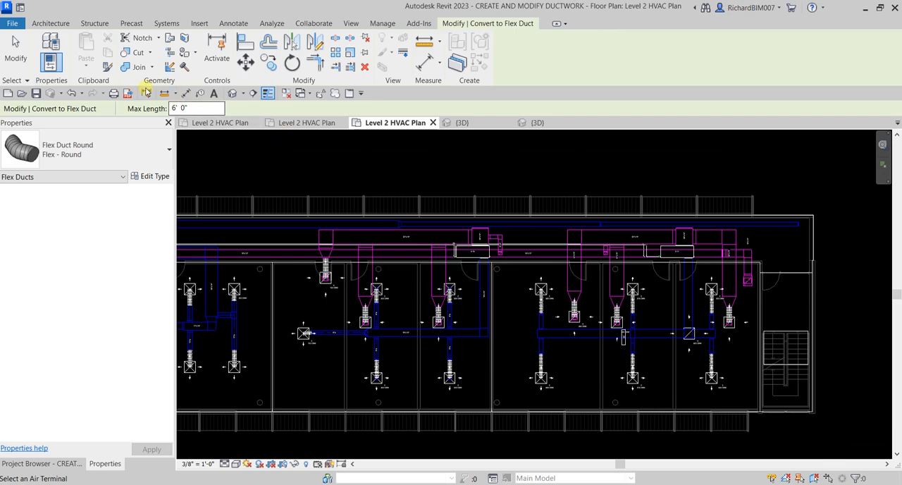
{"action": "left_click", "coordinate": [21, 55]}
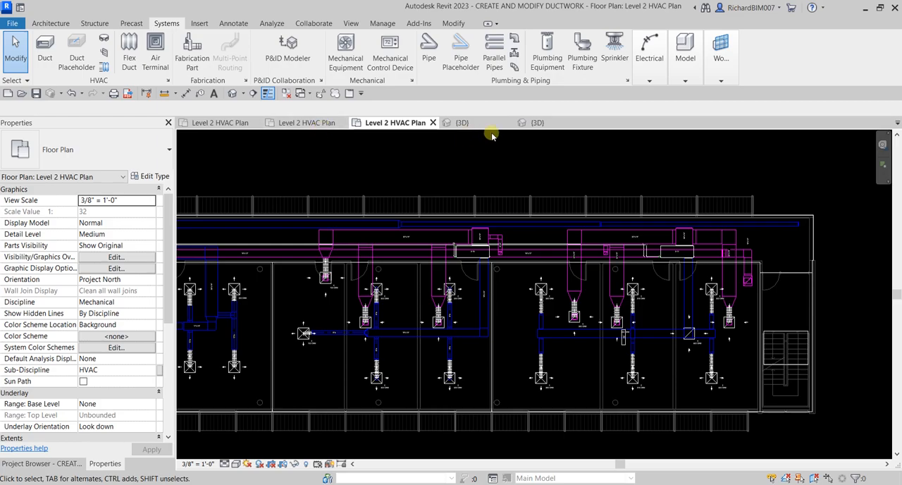
Step: Inspect the extended return branches, their flex ducts and the return diffuser beneath the supply main in the 3D view
{"action": "left_click", "coordinate": [537, 124]}
{"action": "middle_click_drag", "start_coordinate": [507, 243], "coordinate": [766, 307], "text": "shift"}
{"action": "scroll", "coordinate": [691, 322], "scroll_direction": "up", "scroll_amount": 3}
{"action": "middle_click_drag", "start_coordinate": [715, 366], "coordinate": [592, 289], "text": "shift"}
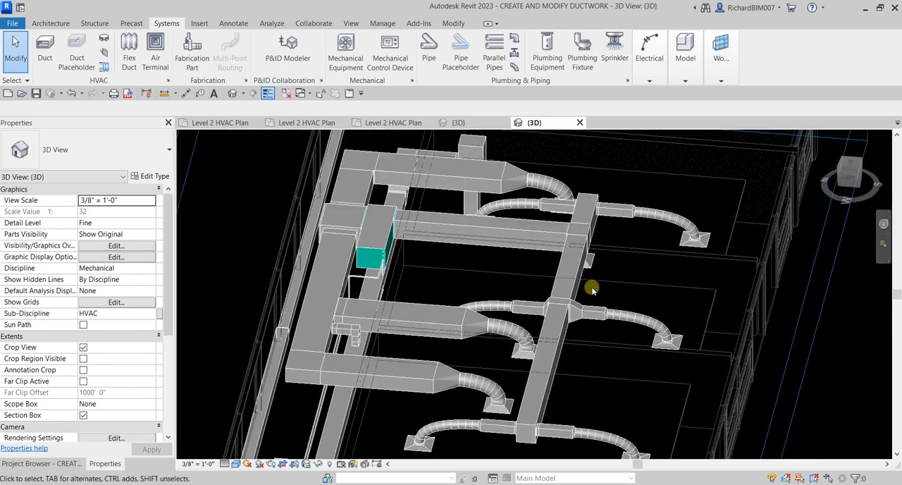
{"action": "middle_click_drag", "start_coordinate": [553, 262], "coordinate": [525, 275], "text": "shift"}
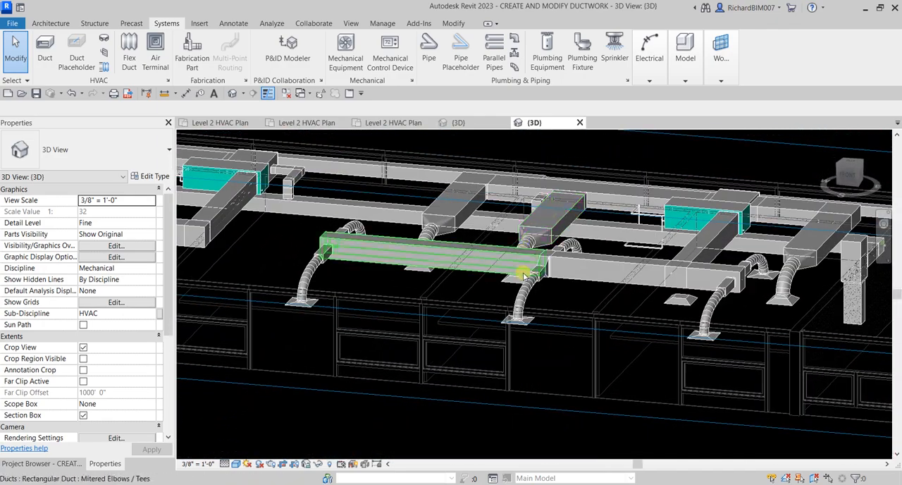
{"action": "middle_click_drag", "start_coordinate": [417, 270], "coordinate": [627, 264], "text": "shift"}
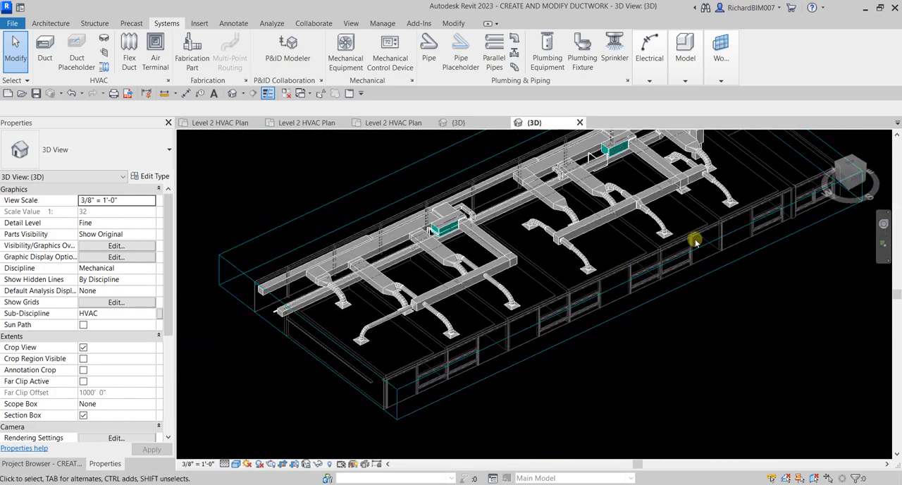
{"action": "scroll", "coordinate": [526, 238], "scroll_direction": "up", "scroll_amount": 5}
{"action": "left_click", "coordinate": [462, 284]}
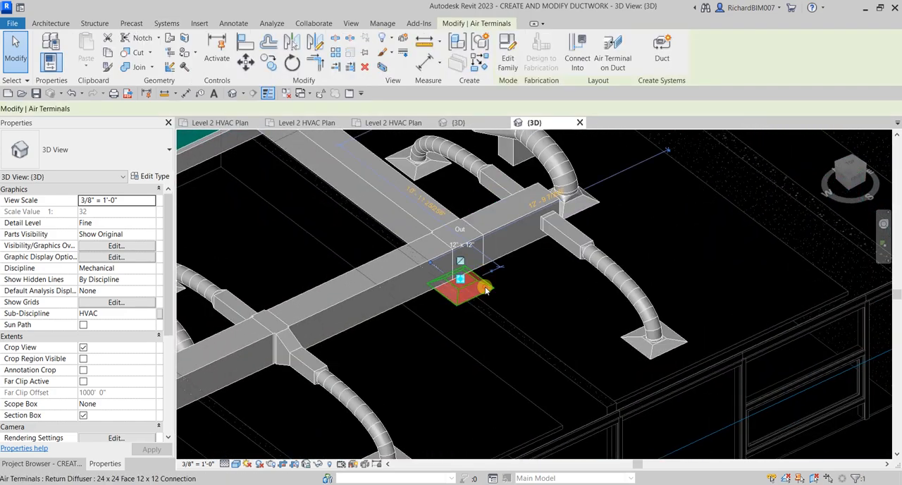
{"action": "key", "text": "Escape"}
{"action": "scroll", "coordinate": [522, 286], "scroll_direction": "down", "scroll_amount": 6}
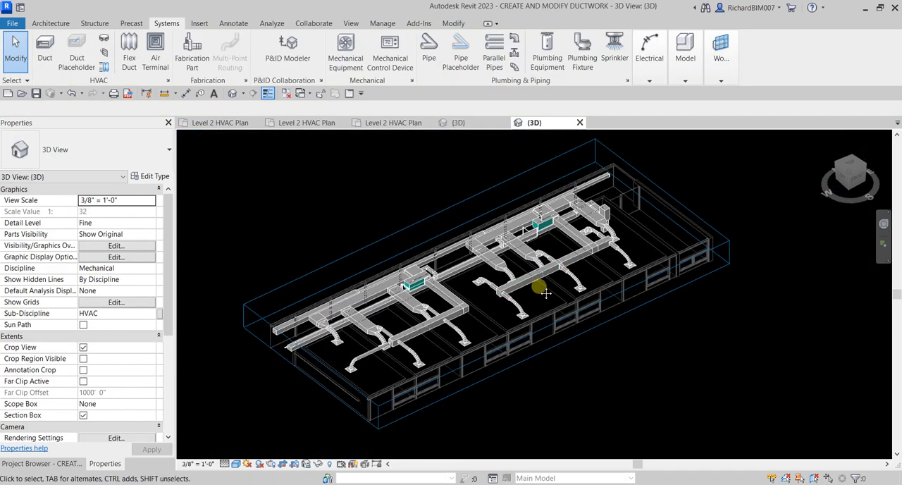
{"action": "scroll", "coordinate": [564, 299], "scroll_direction": "up", "scroll_amount": 4}
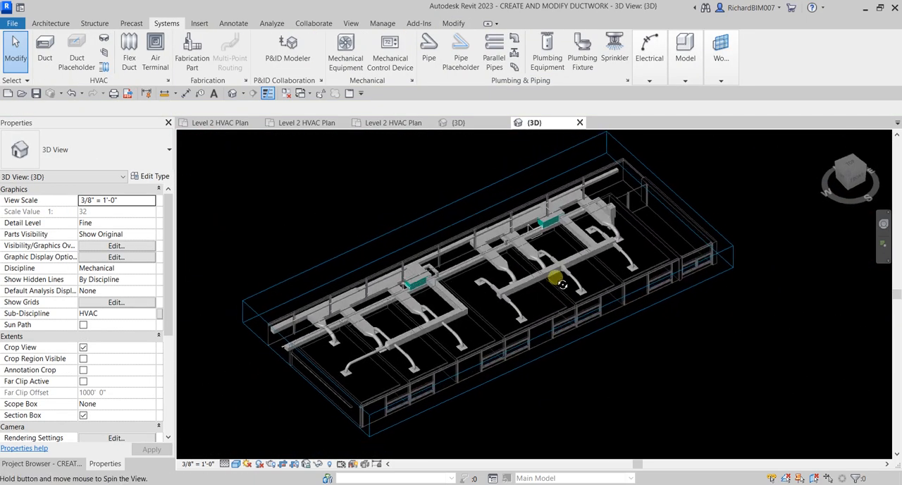
{"action": "scroll", "coordinate": [579, 306], "scroll_direction": "down", "scroll_amount": 1}
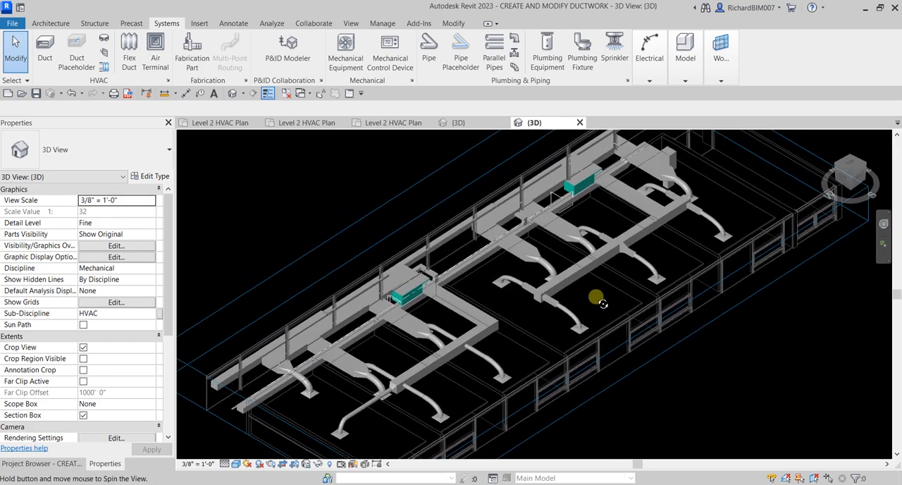
Step: Add the Mechanical - Supply and Mechanical - Return filters to the 3D view's visibility/graphic overrides
{"action": "key", "text": "v"}
{"action": "key", "text": "g"}
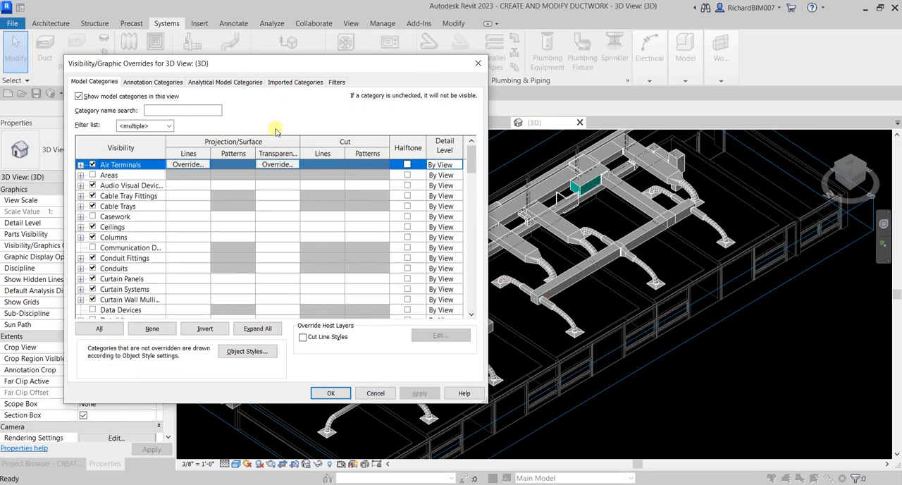
{"action": "left_click", "coordinate": [337, 83]}
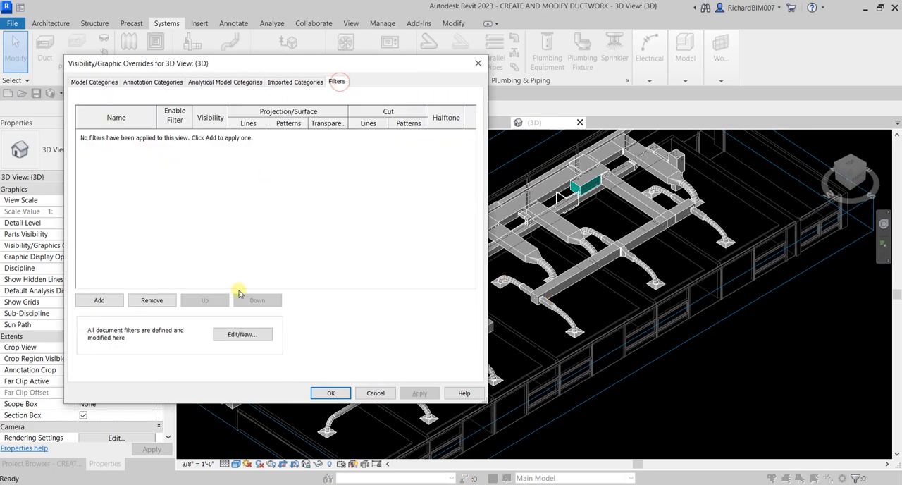
{"action": "left_click", "coordinate": [252, 334]}
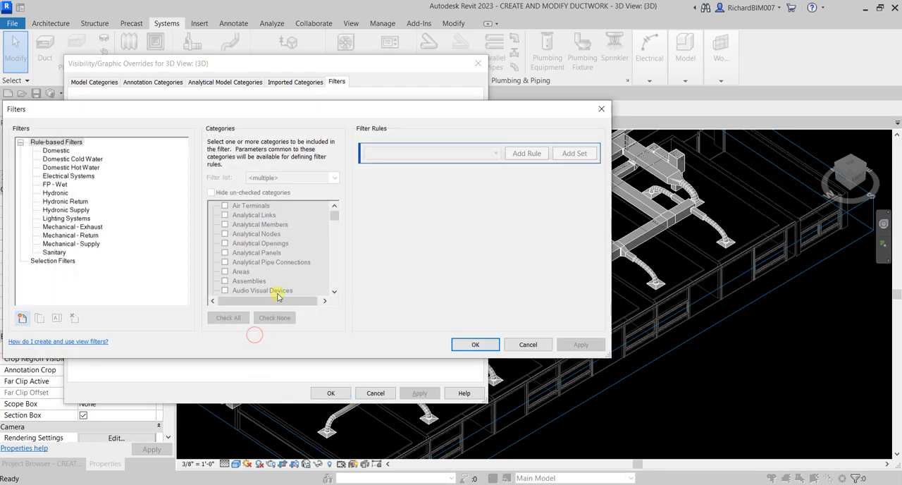
{"action": "left_click", "coordinate": [72, 243]}
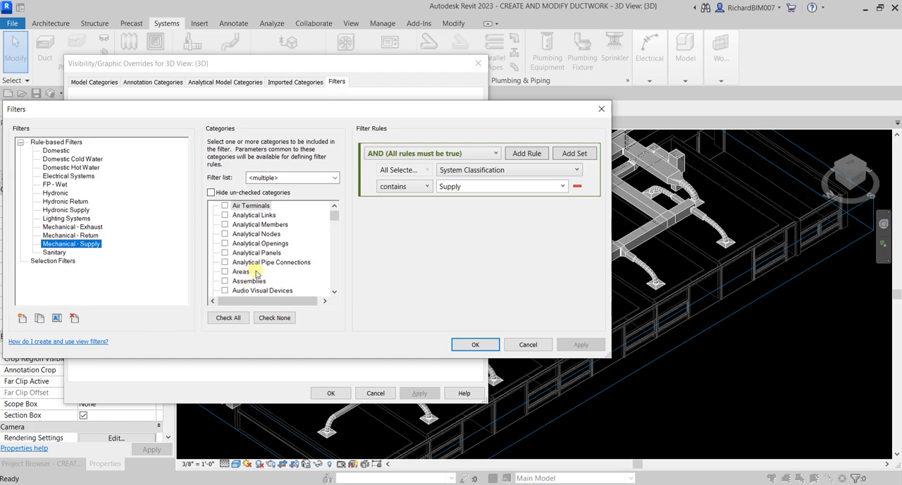
{"action": "left_click", "coordinate": [528, 345]}
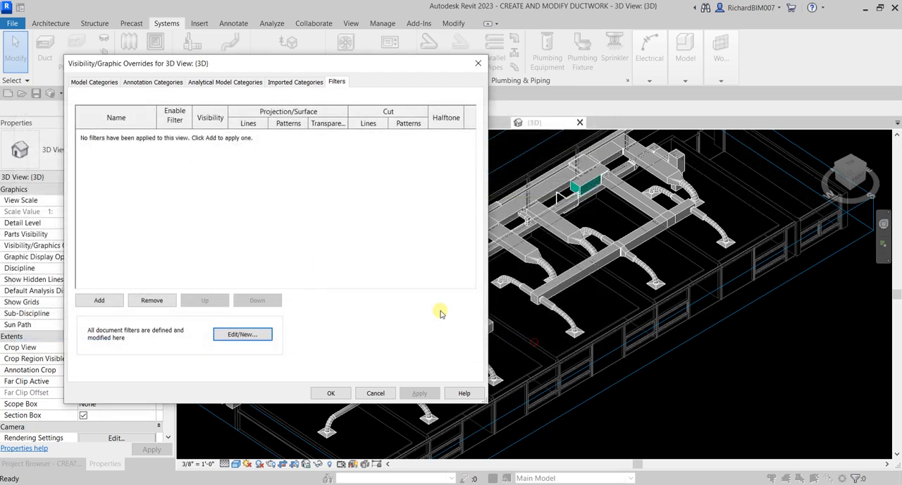
{"action": "left_click", "coordinate": [99, 300]}
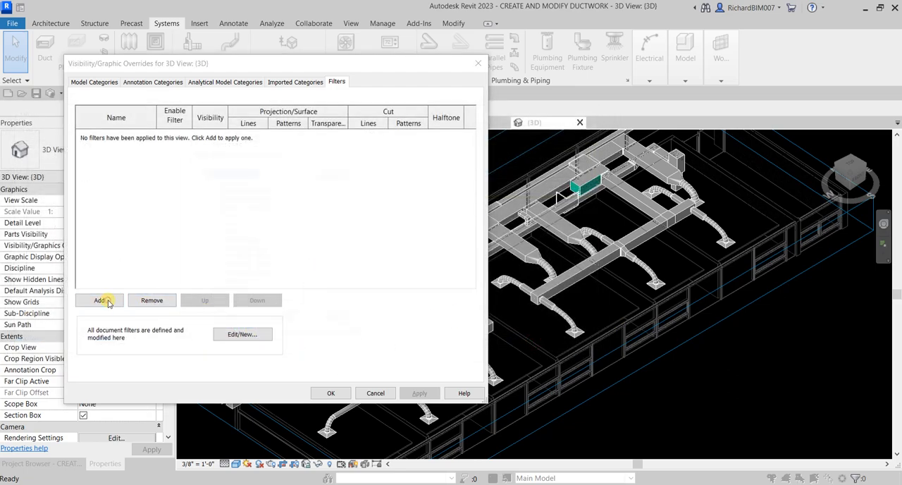
{"action": "left_click", "coordinate": [246, 275]}
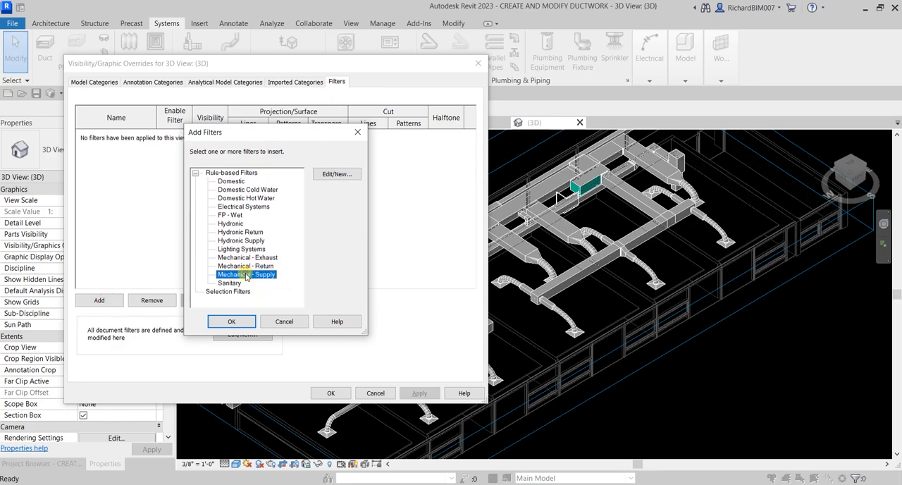
{"action": "left_click", "coordinate": [247, 266], "text": "ctrl"}
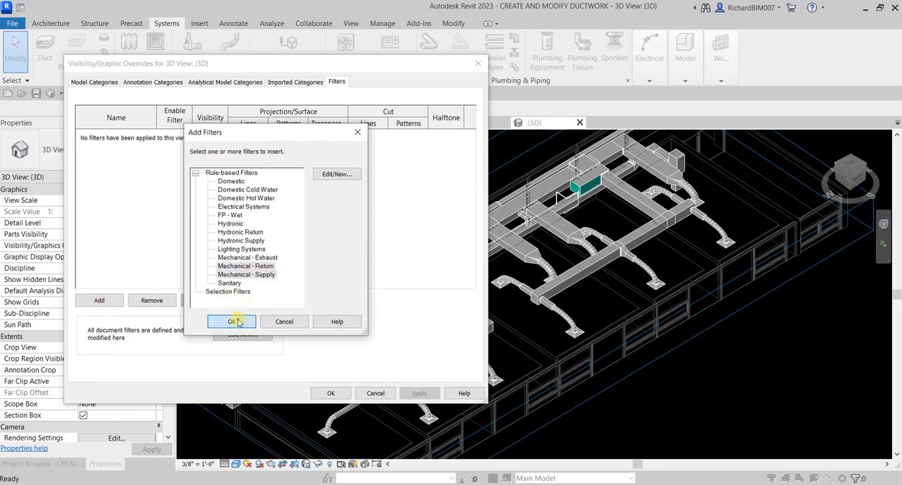
{"action": "left_click", "coordinate": [234, 321]}
Step: Override the Mechanical - Supply filter's projection/surface foreground pattern with a blue solid fill
{"action": "left_click", "coordinate": [203, 189]}
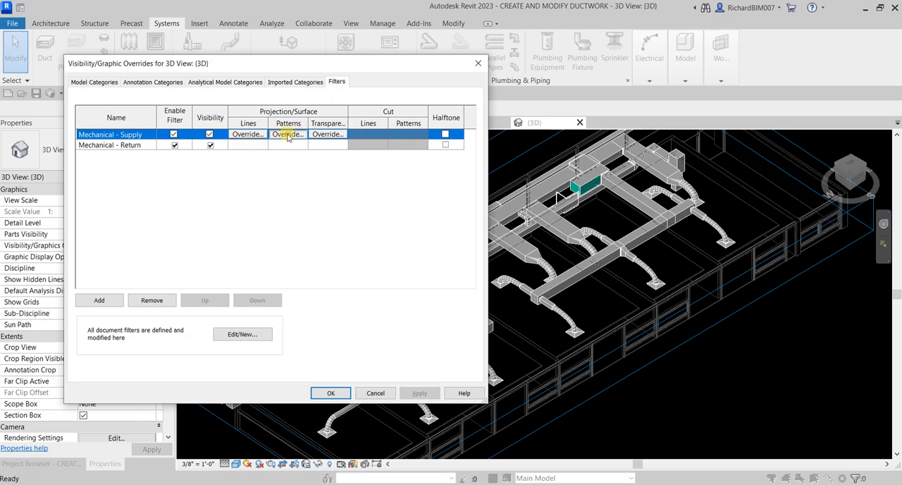
{"action": "left_click", "coordinate": [288, 134]}
{"action": "left_click", "coordinate": [282, 195]}
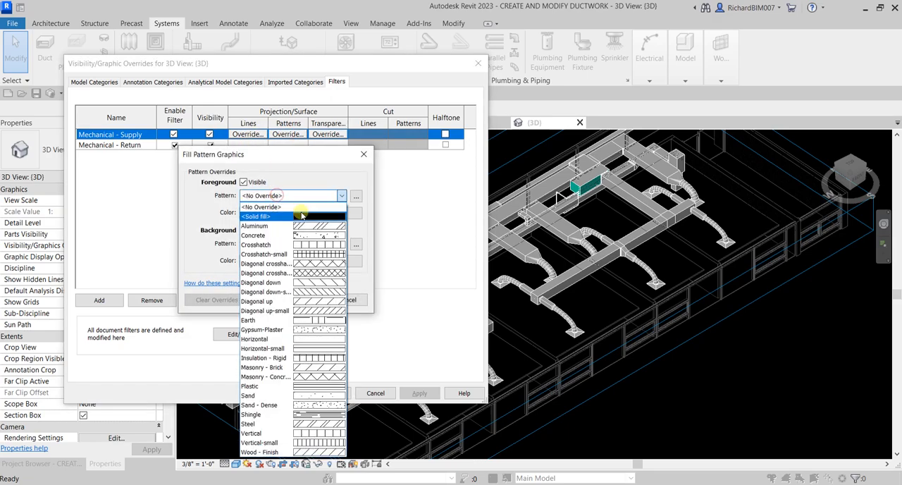
{"action": "left_click", "coordinate": [302, 216]}
{"action": "left_click", "coordinate": [286, 213]}
{"action": "left_click", "coordinate": [231, 243]}
{"action": "left_click", "coordinate": [320, 333]}
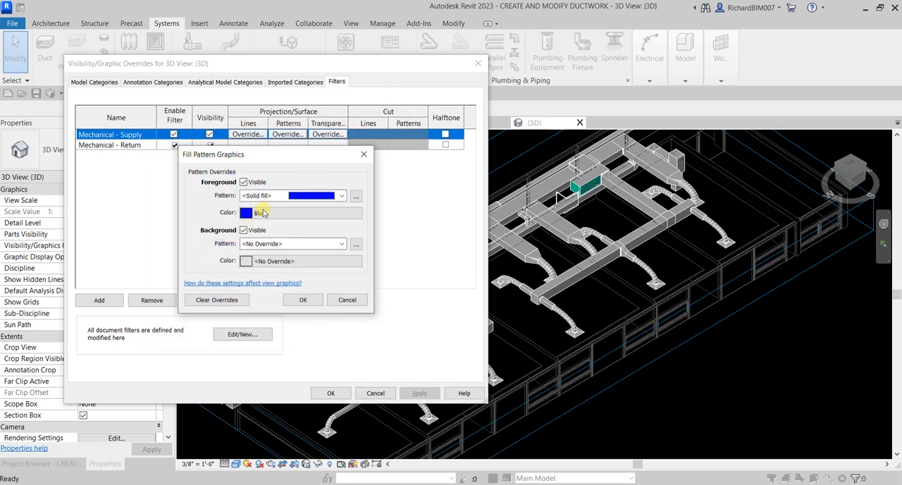
{"action": "left_click", "coordinate": [301, 300]}
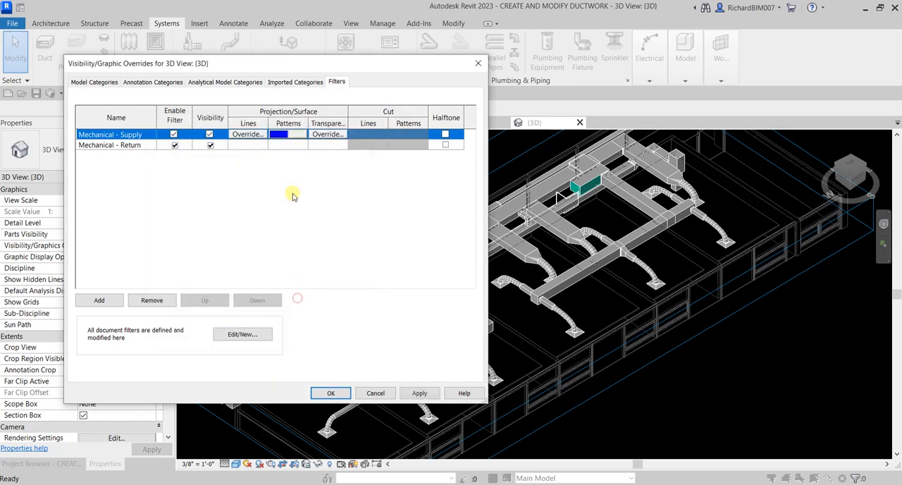
Step: Override the Mechanical - Supply filter's projection line color with black
{"action": "left_click", "coordinate": [253, 134]}
{"action": "left_click", "coordinate": [266, 233]}
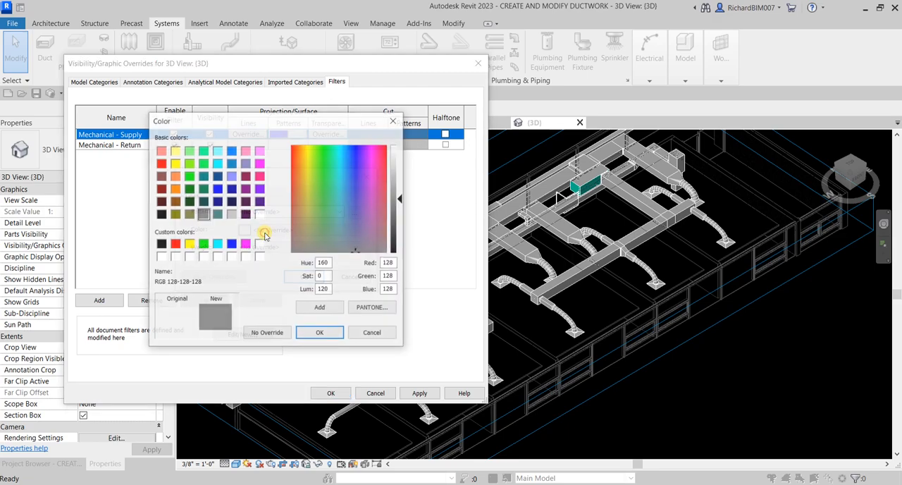
{"action": "left_click", "coordinate": [160, 243]}
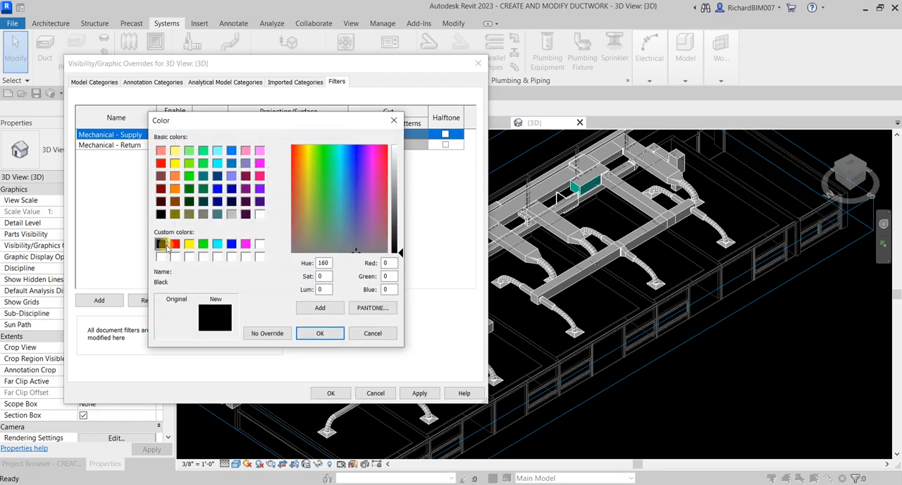
{"action": "left_click", "coordinate": [313, 333]}
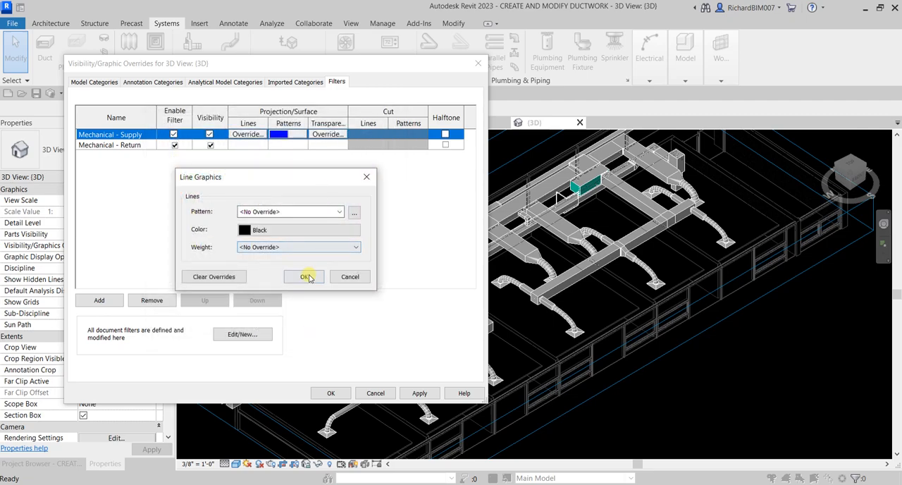
{"action": "left_click", "coordinate": [308, 277]}
Step: Override the Mechanical - Return filter's projection line color with black
{"action": "left_click", "coordinate": [255, 144]}
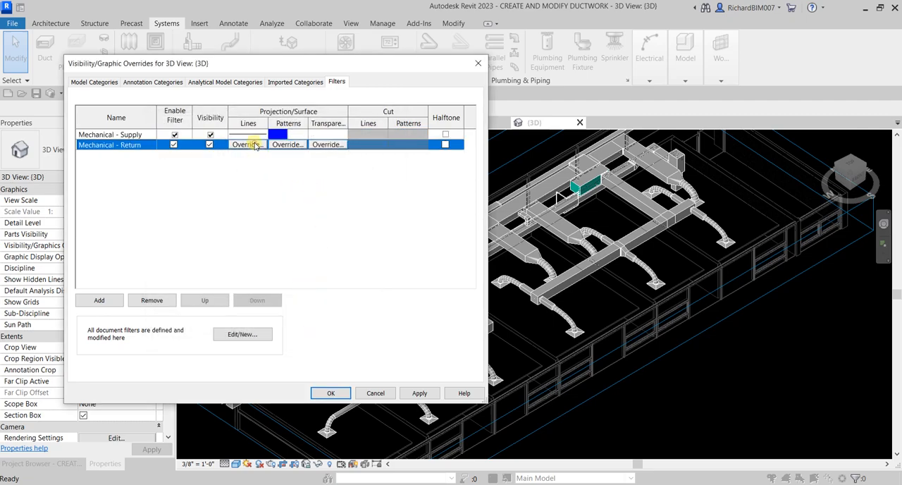
{"action": "left_click", "coordinate": [255, 144]}
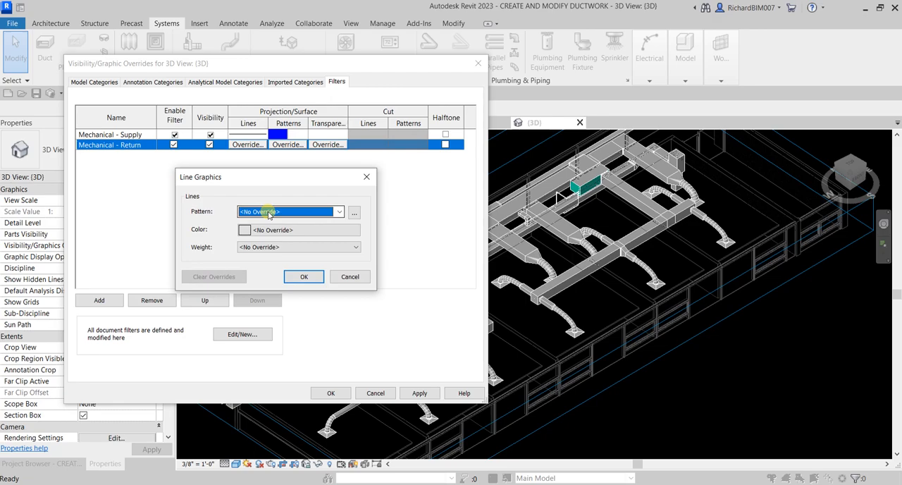
{"action": "left_click", "coordinate": [270, 232]}
{"action": "left_click", "coordinate": [161, 244]}
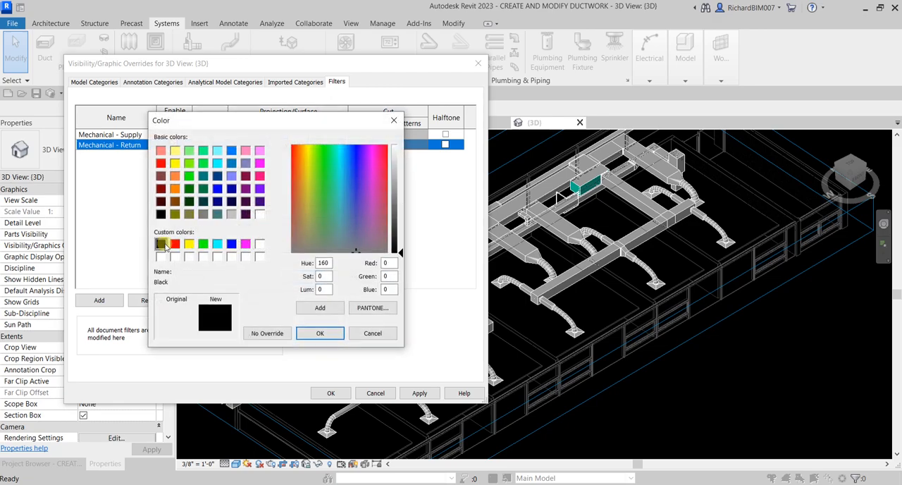
{"action": "left_click", "coordinate": [305, 334]}
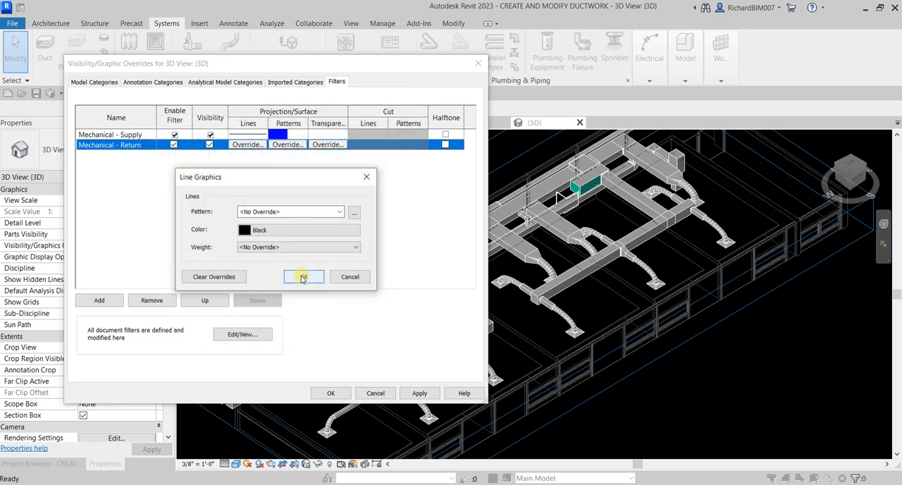
{"action": "left_click", "coordinate": [303, 277]}
Step: Override the Mechanical - Return filter's projection/surface foreground pattern with a magenta solid fill
{"action": "left_click", "coordinate": [286, 144]}
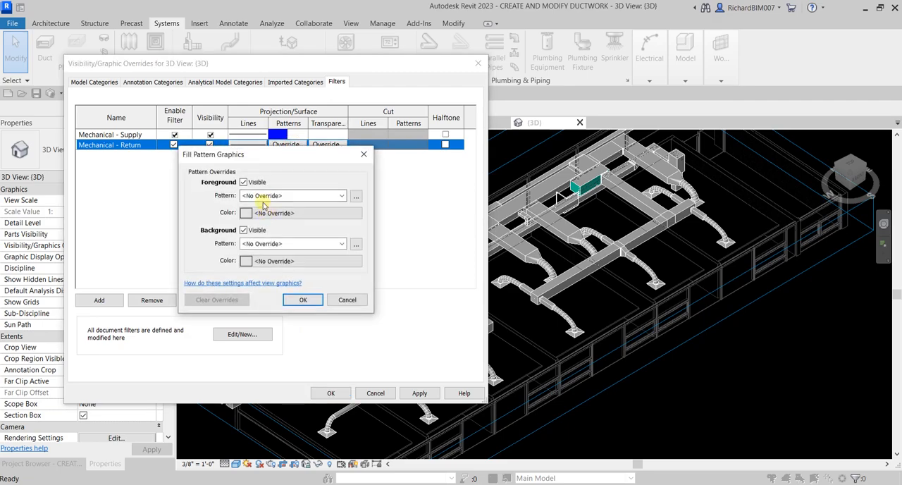
{"action": "left_click", "coordinate": [283, 196]}
{"action": "left_click", "coordinate": [297, 215]}
{"action": "left_click", "coordinate": [285, 213]}
{"action": "left_click", "coordinate": [243, 244]}
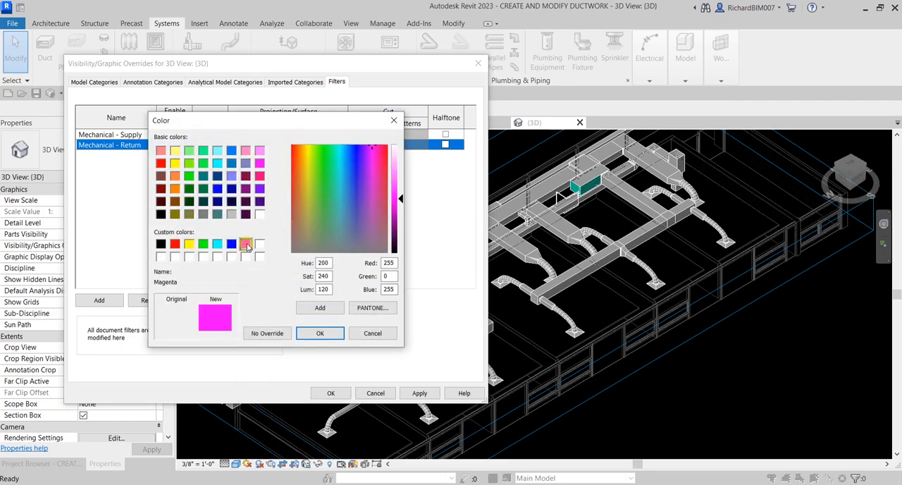
{"action": "left_click", "coordinate": [320, 333]}
{"action": "left_click", "coordinate": [301, 299]}
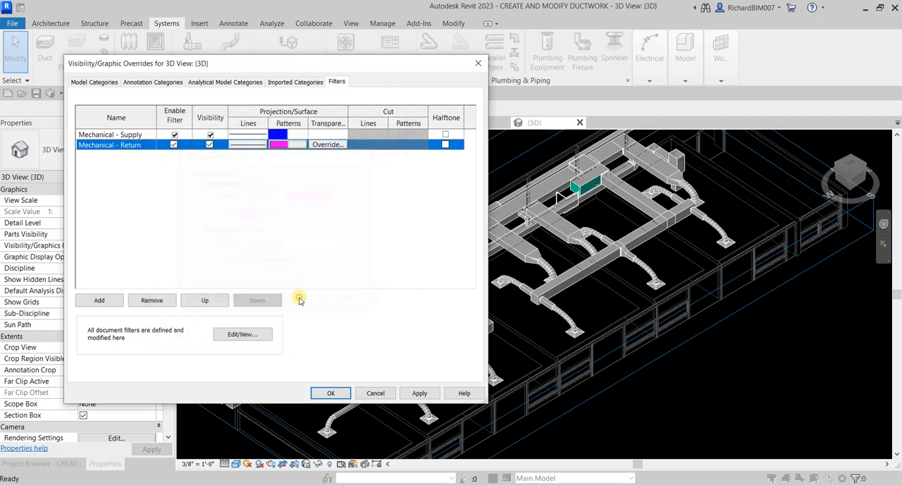
Step: Edit the Mechanical - Return filter definition to include the Air Terminals and Flex Ducts categories
{"action": "left_click", "coordinate": [263, 334]}
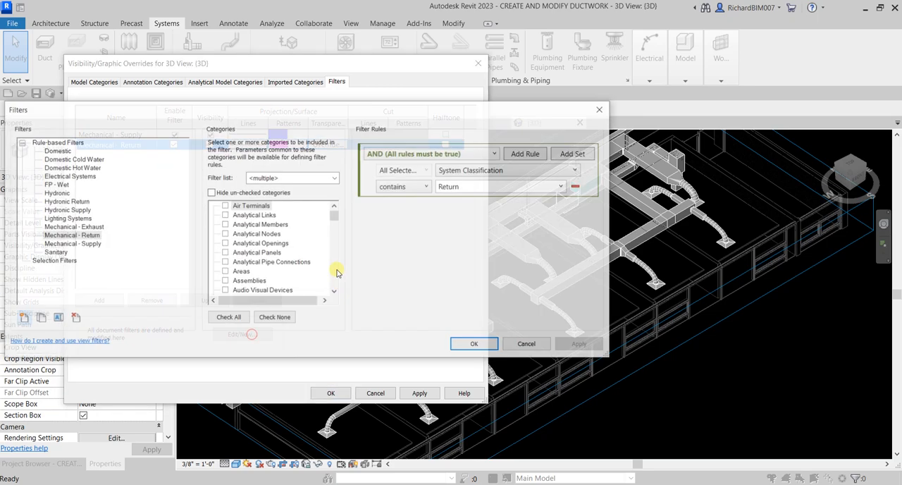
{"action": "left_click", "coordinate": [87, 236]}
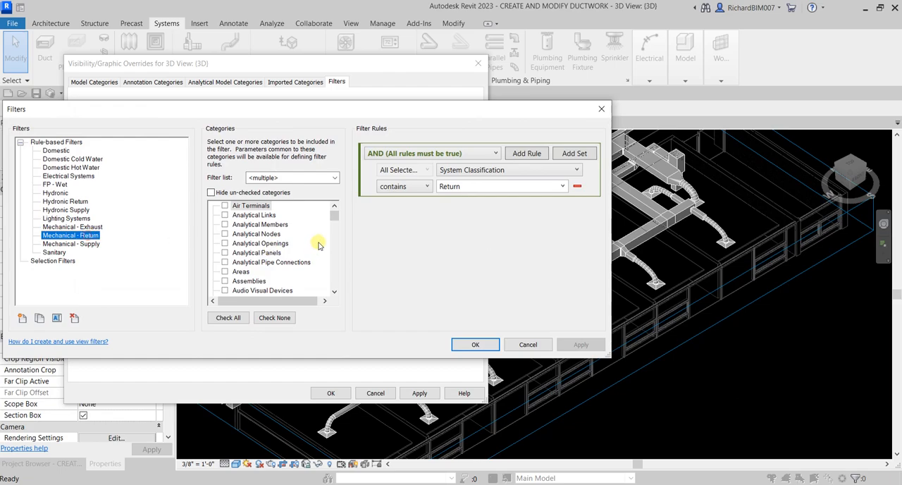
{"action": "left_click", "coordinate": [225, 205]}
{"action": "left_click_drag", "start_coordinate": [333, 217], "coordinate": [332, 241]}
{"action": "left_click", "coordinate": [225, 215]}
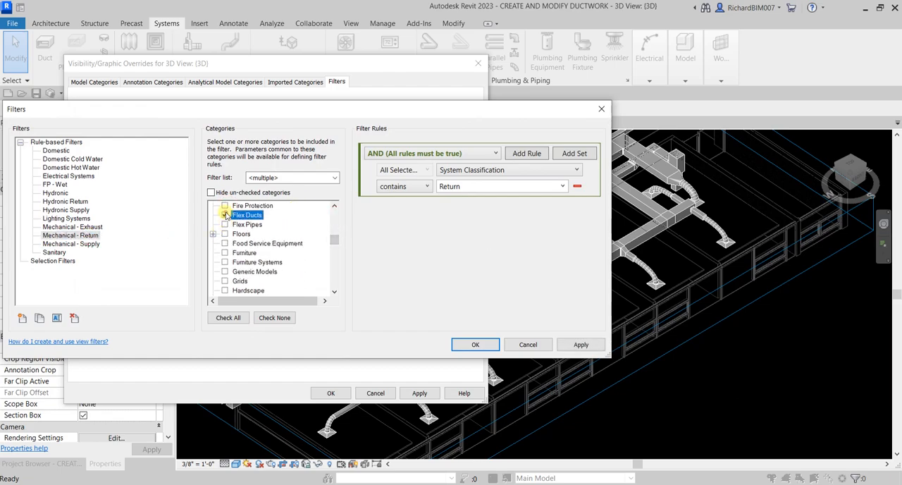
Step: Include Air Terminals and Flex Ducts in the Mechanical - Supply filter definition and apply the filter overrides to the 3D view
{"action": "left_click", "coordinate": [88, 244]}
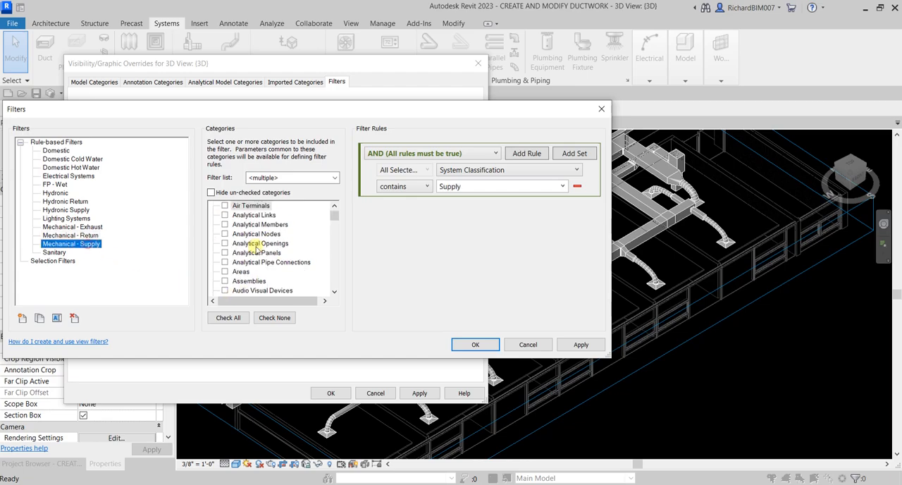
{"action": "left_click", "coordinate": [226, 205]}
{"action": "left_click_drag", "start_coordinate": [334, 216], "coordinate": [333, 241]}
{"action": "scroll", "coordinate": [330, 237], "scroll_direction": "up", "scroll_amount": 2}
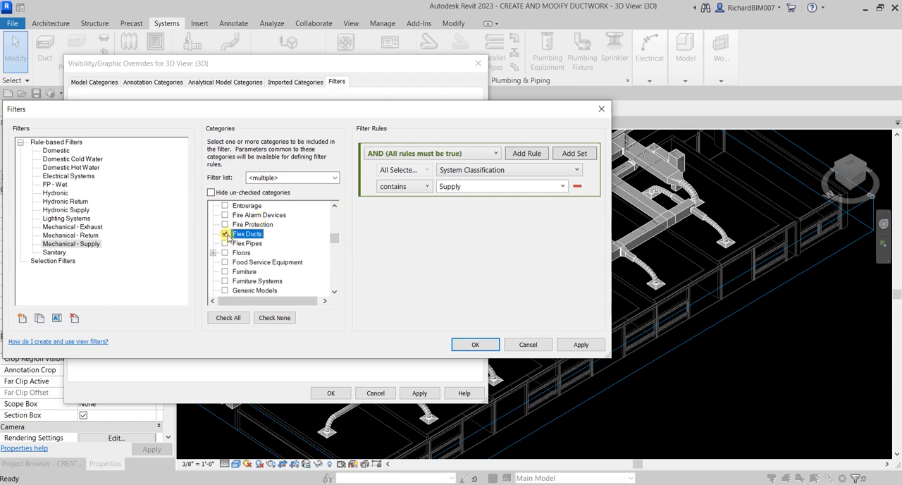
{"action": "left_click", "coordinate": [475, 344]}
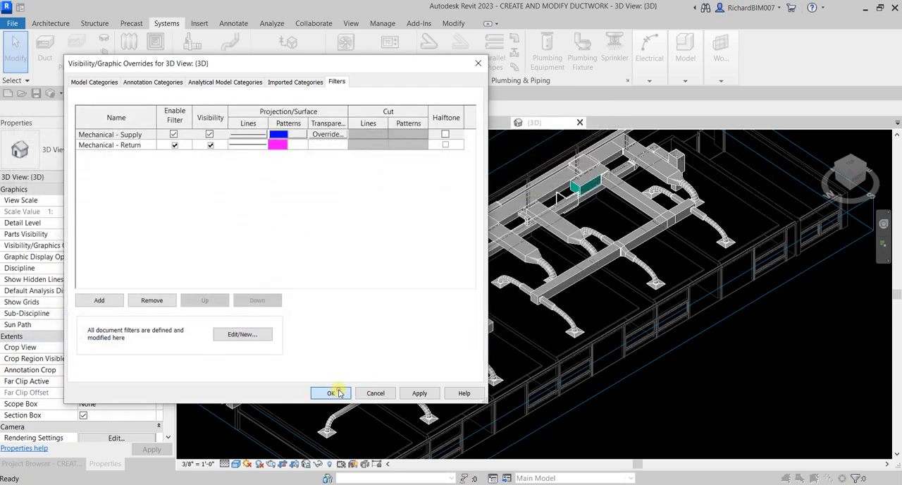
{"action": "left_click", "coordinate": [330, 392]}
Step: Examine the color-coded supply and return ductwork in the 3D view from several angles
{"action": "middle_click_drag", "start_coordinate": [681, 331], "coordinate": [640, 322], "text": "shift"}
{"action": "middle_click_drag", "start_coordinate": [716, 357], "coordinate": [743, 350], "text": "shift"}
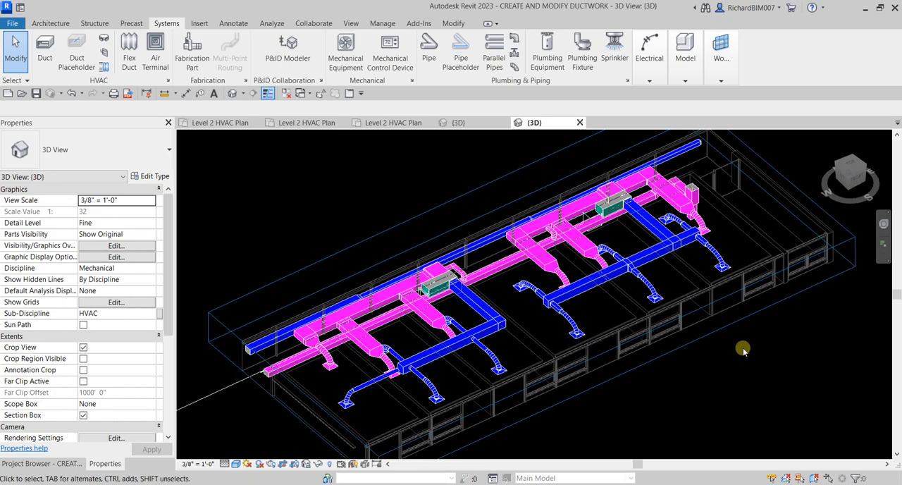
{"action": "middle_click_drag", "start_coordinate": [746, 361], "coordinate": [741, 370], "text": "shift"}
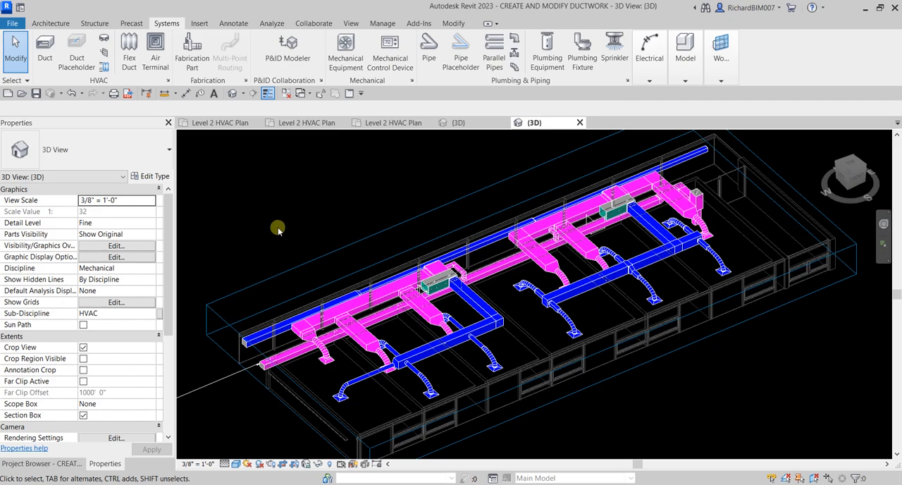
Step: Review the Level 2 HVAC plans of the three open projects, dismissing the save reminder, and return to the color-coded 3D view
{"action": "left_click", "coordinate": [239, 122]}
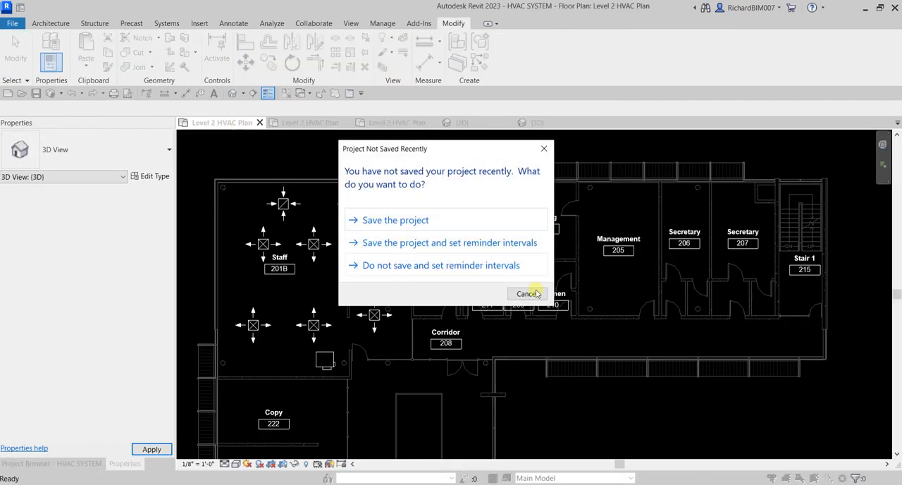
{"action": "left_click", "coordinate": [527, 293]}
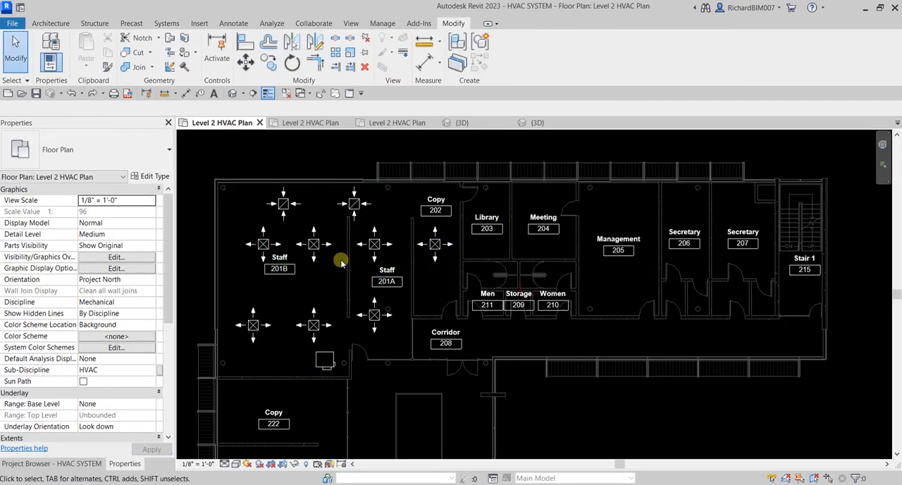
{"action": "left_click", "coordinate": [314, 124]}
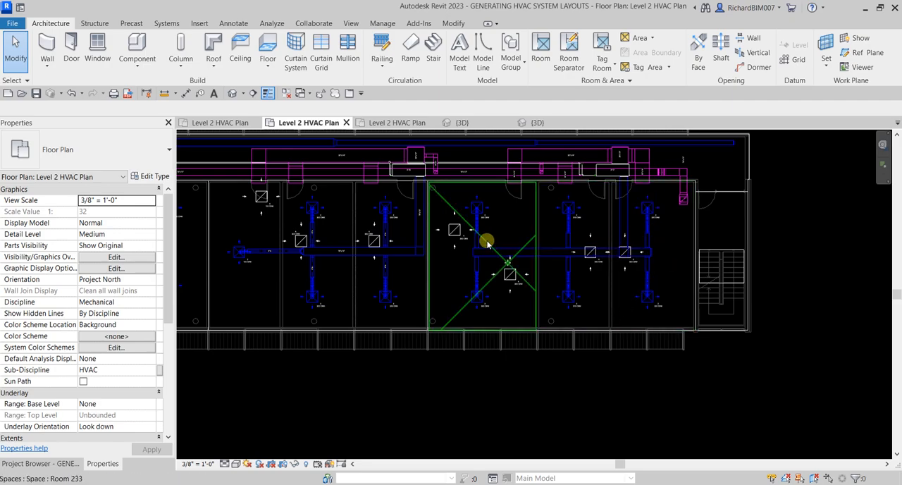
{"action": "left_click", "coordinate": [408, 123]}
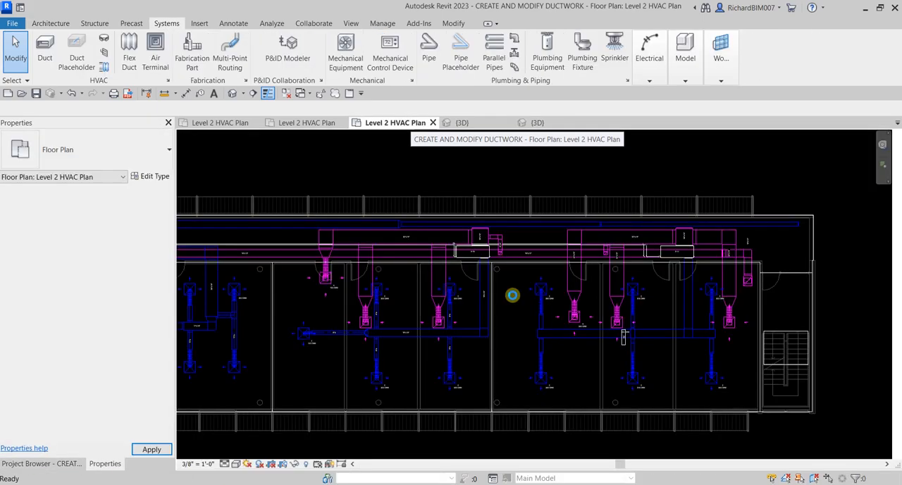
{"action": "left_click", "coordinate": [537, 123]}
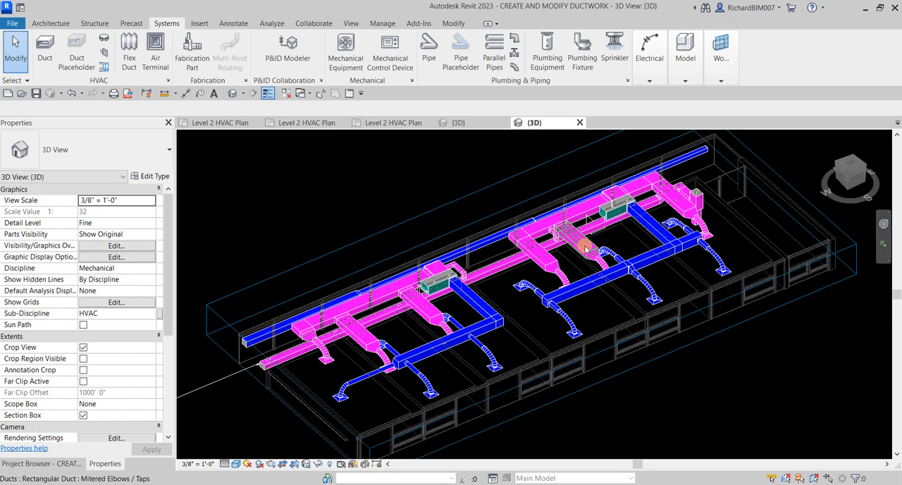